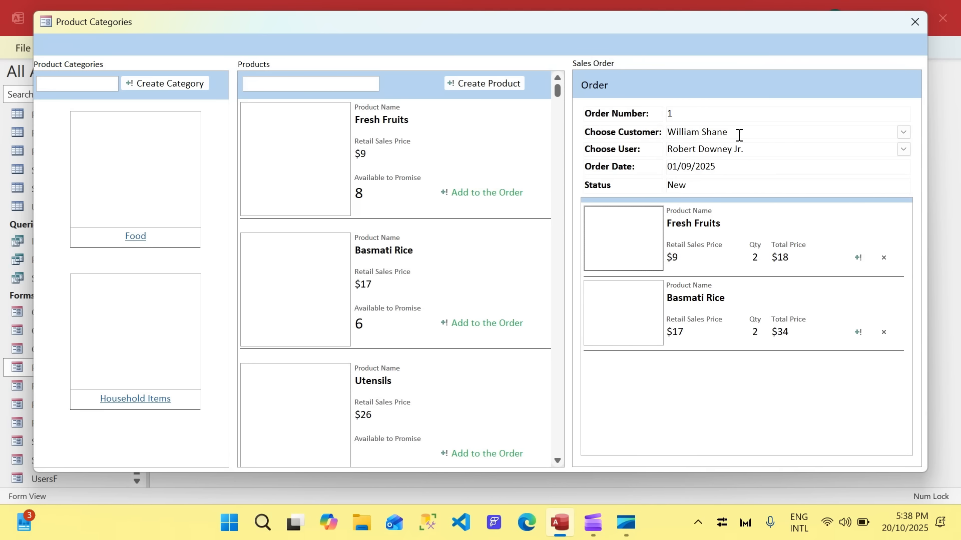
- Switch the open POS form to Design View
{"action": "left_click_drag", "start_coordinate": [739, 15], "coordinate": [746, 36]}
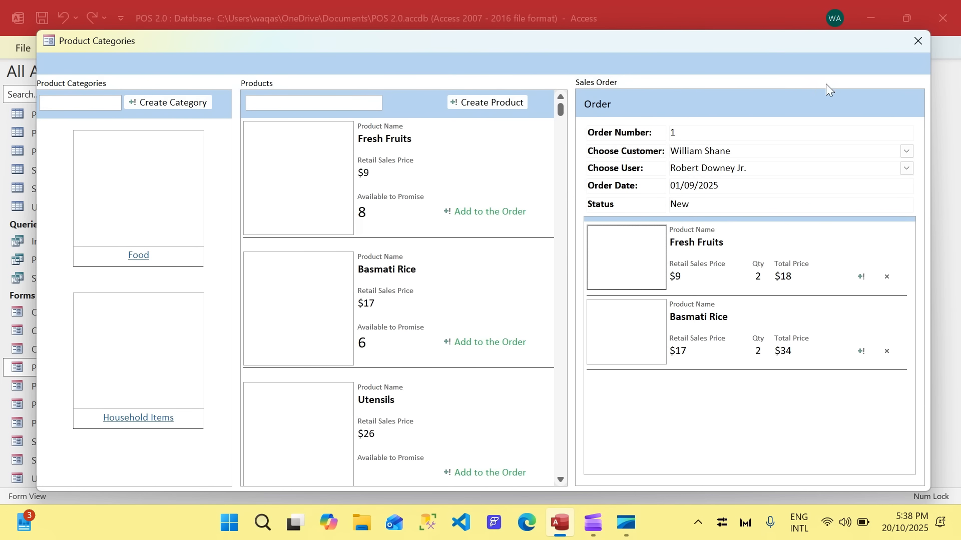
{"action": "right_click", "coordinate": [762, 69]}
{"action": "left_click", "coordinate": [791, 113]}
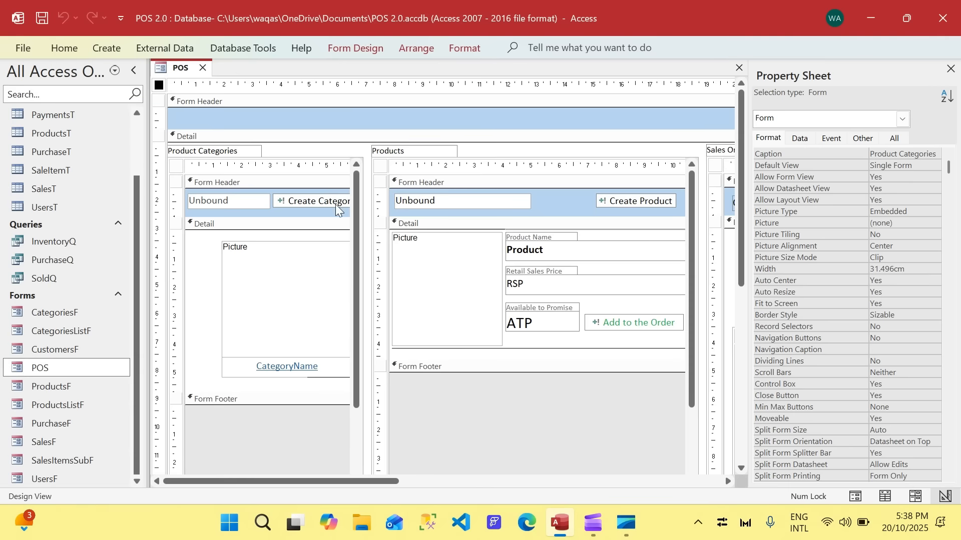
- Review the InvT table's columns and its field names and data types in Design View, and close the table
{"action": "scroll", "coordinate": [92, 310], "scroll_direction": "up", "scroll_amount": 3}
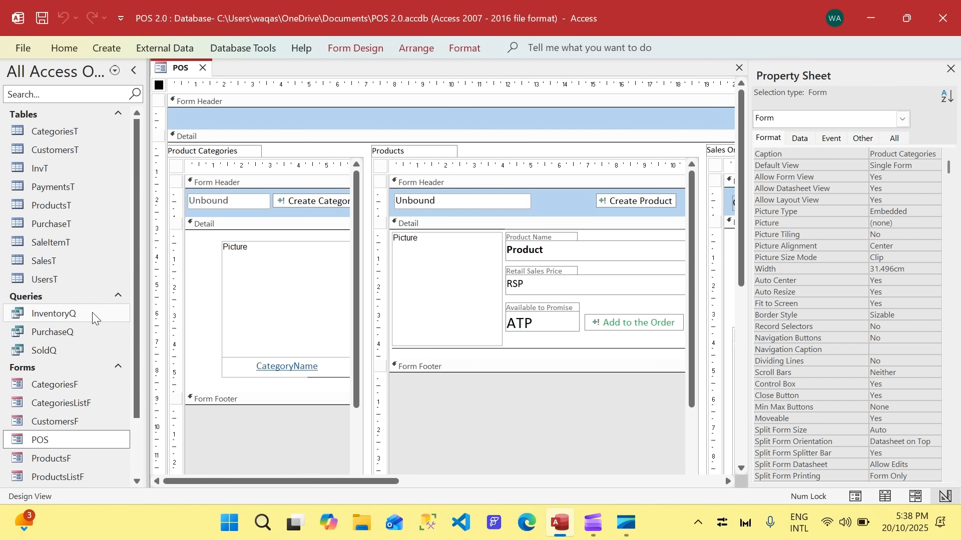
{"action": "double_click", "coordinate": [42, 170]}
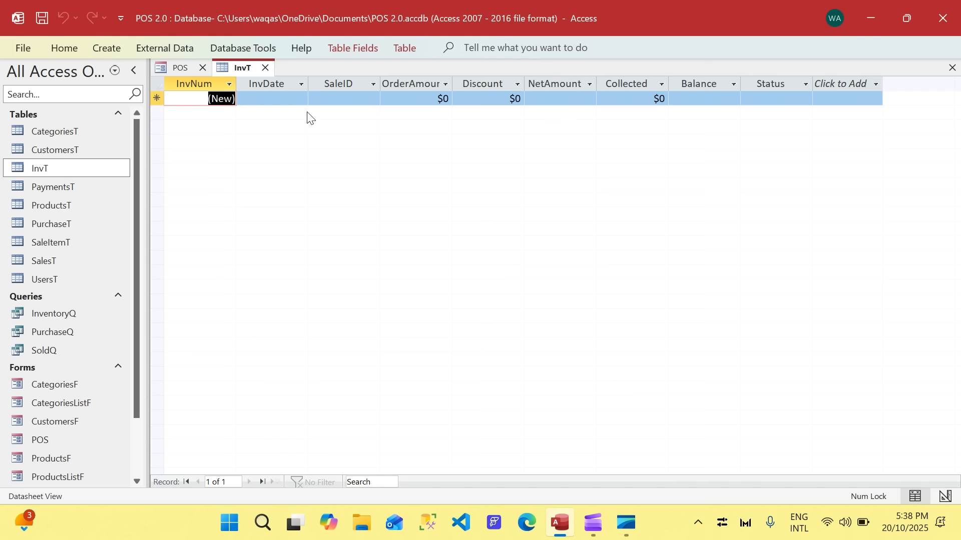
{"action": "right_click", "coordinate": [245, 73]}
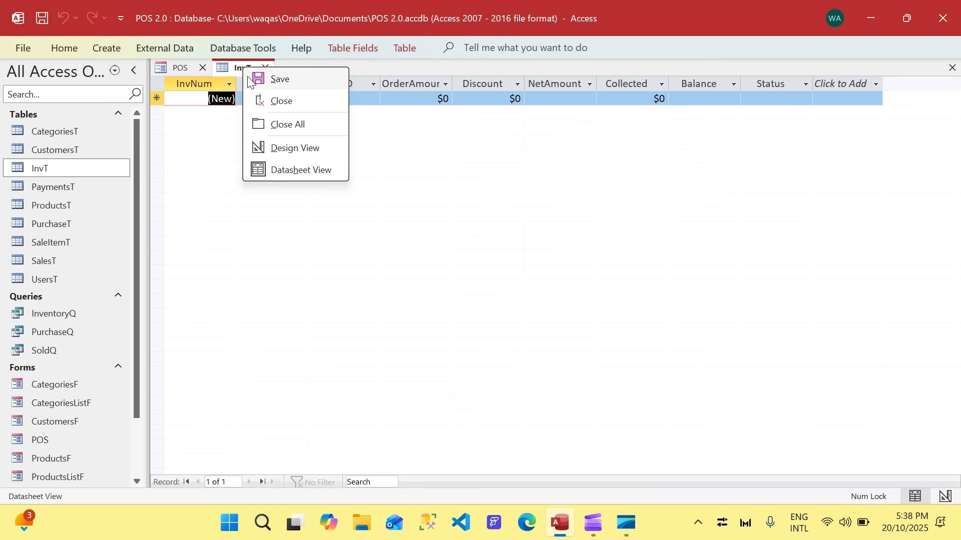
{"action": "left_click", "coordinate": [287, 150]}
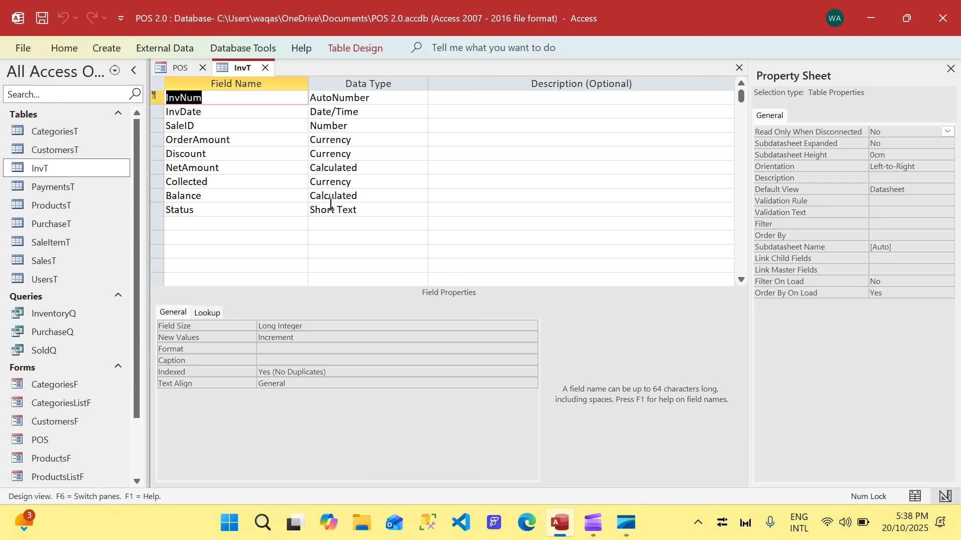
{"action": "right_click", "coordinate": [234, 68]}
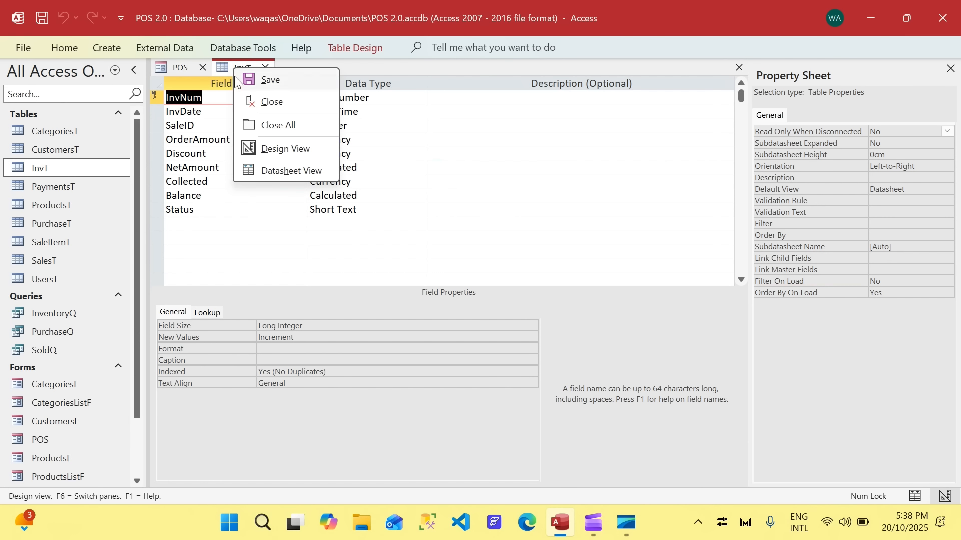
{"action": "left_click", "coordinate": [276, 173]}
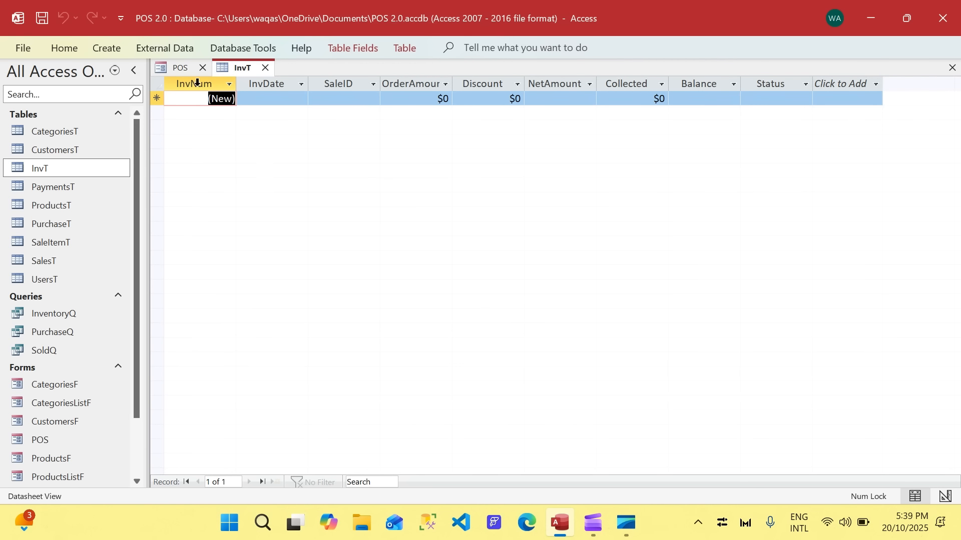
{"action": "left_click", "coordinate": [173, 68]}
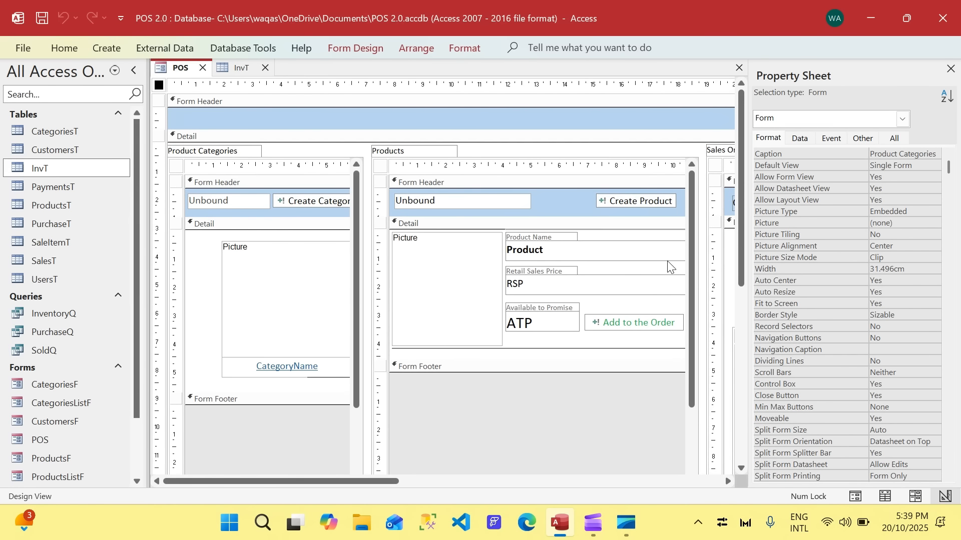
{"action": "left_click", "coordinate": [236, 68]}
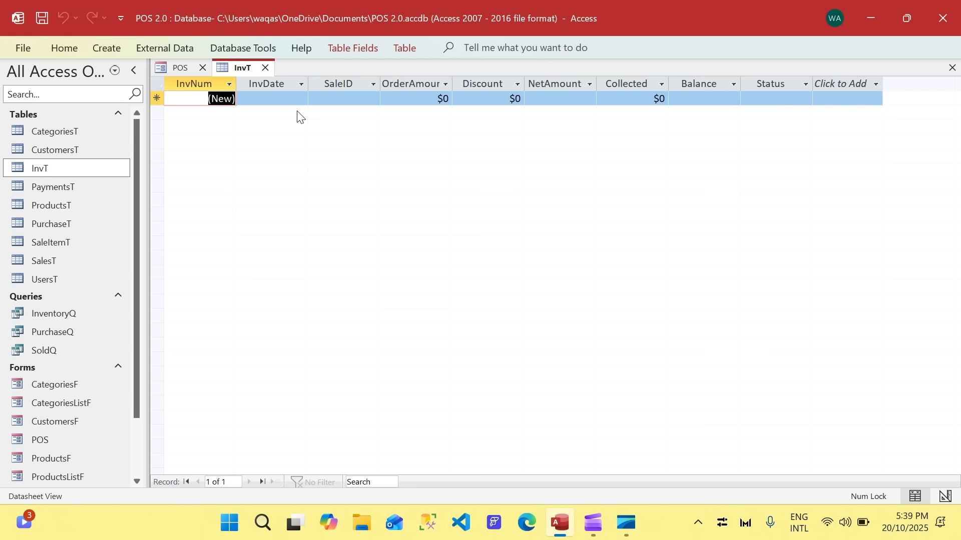
{"action": "left_click", "coordinate": [266, 68]}
- Duplicate the CategoriesF form under the name InvoiceF
{"action": "scroll", "coordinate": [106, 366], "scroll_direction": "down", "scroll_amount": 2}
{"action": "scroll", "coordinate": [106, 366], "scroll_direction": "down", "scroll_amount": 2}
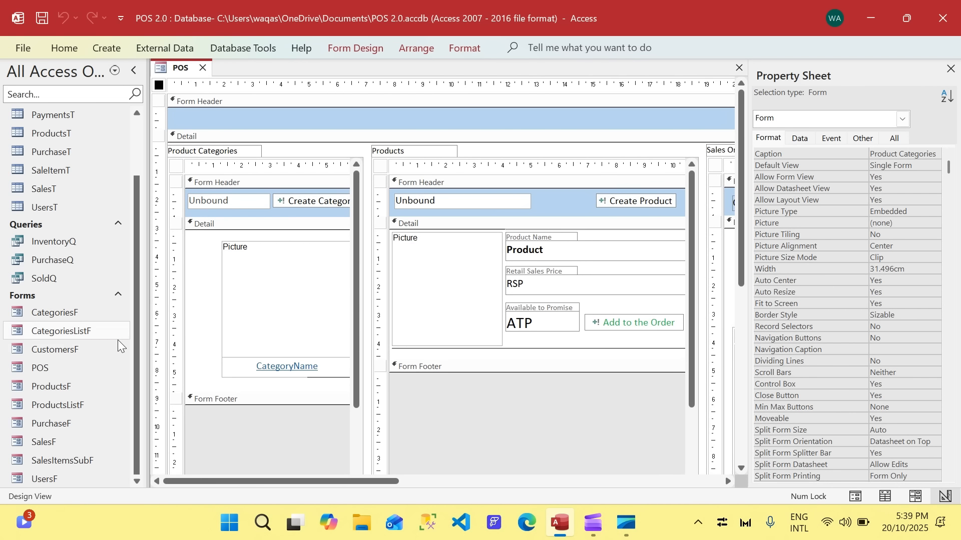
{"action": "double_click", "coordinate": [86, 333]}
{"action": "left_click", "coordinate": [573, 314]}
{"action": "left_click", "coordinate": [55, 313]}
{"action": "key", "text": "ctrl+c"}
{"action": "key", "text": "ctrl+v"}
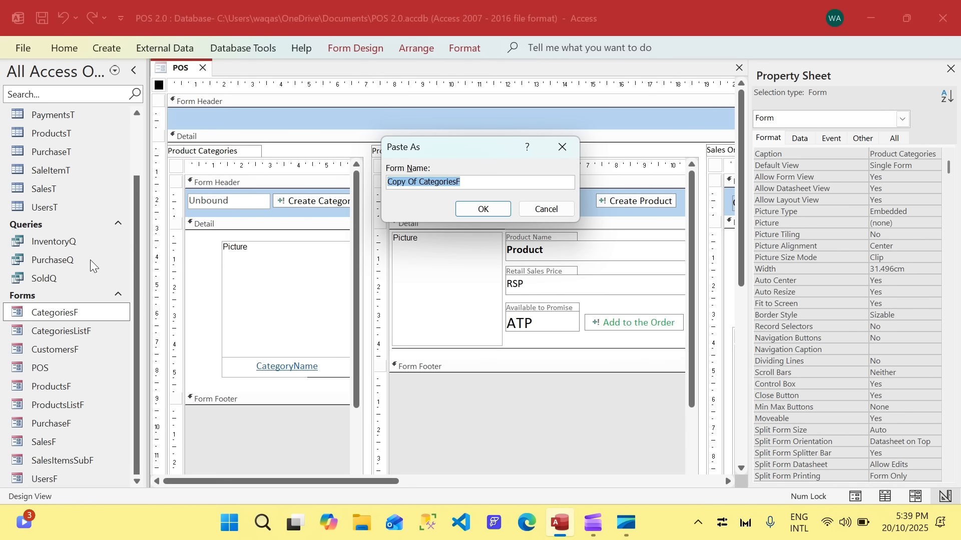
{"action": "type", "text": "Invoic"}
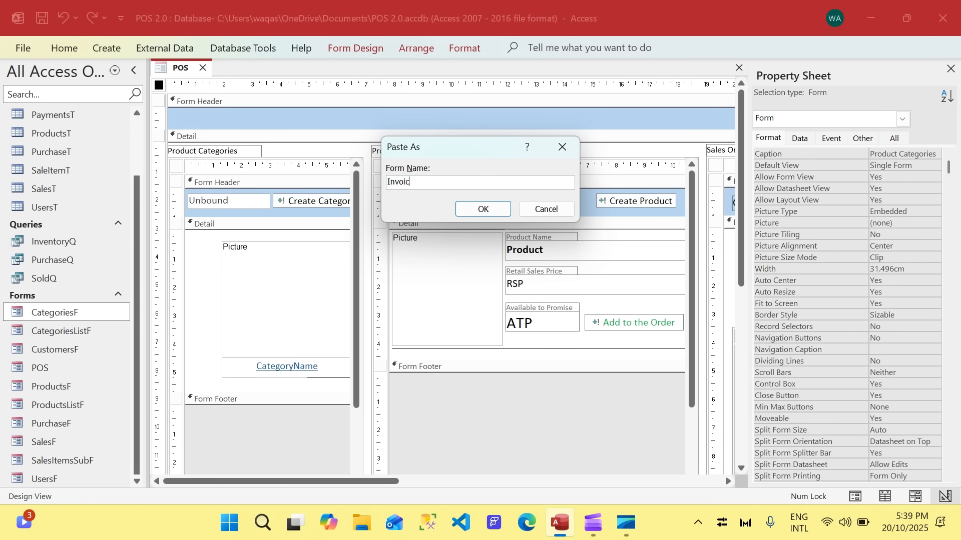
{"action": "type", "text": "eF"}
{"action": "key", "text": "Return"}
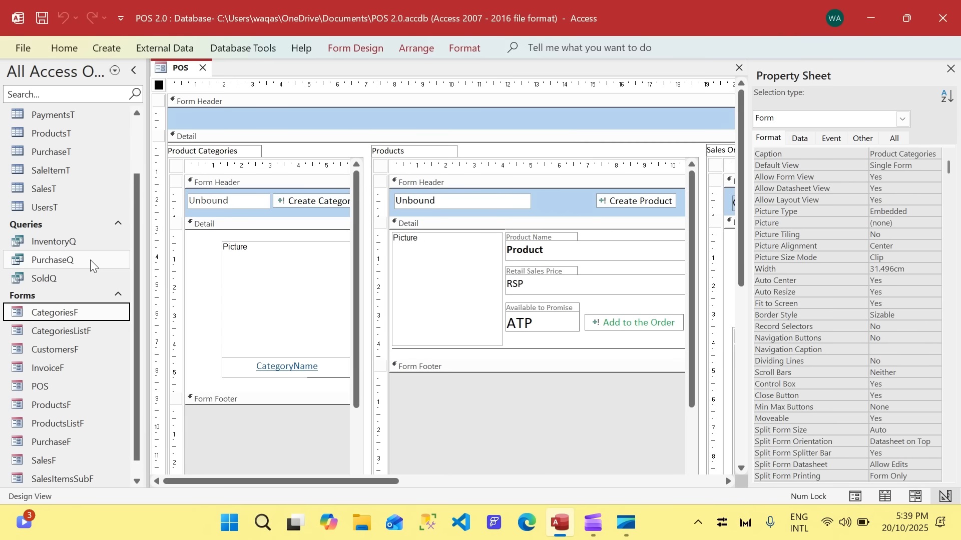
- Open InvoiceF in Design View and delete the Category ID and Category Name labels and text boxes
{"action": "scroll", "coordinate": [71, 430], "scroll_direction": "down", "scroll_amount": 1}
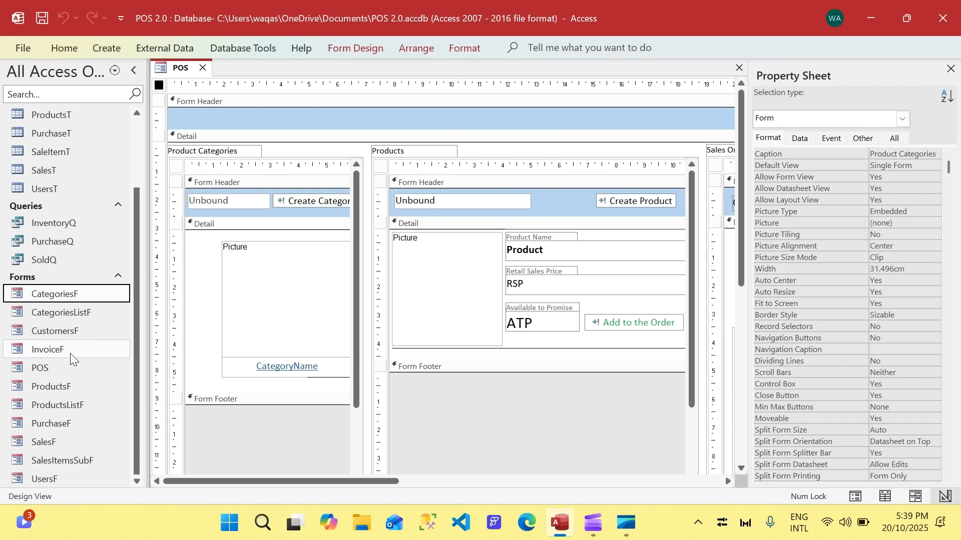
{"action": "right_click", "coordinate": [70, 349]}
{"action": "left_click", "coordinate": [123, 156]}
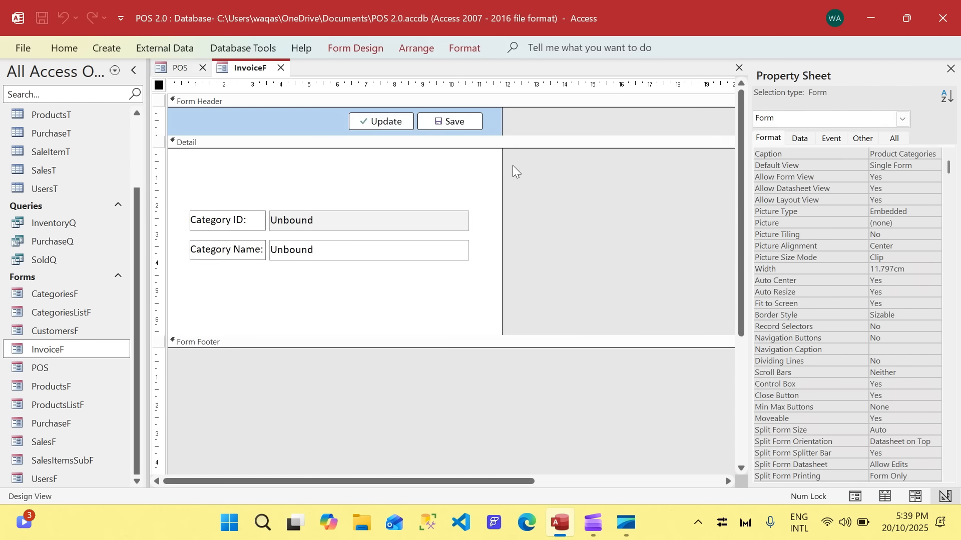
{"action": "left_click_drag", "start_coordinate": [223, 281], "coordinate": [223, 280]}
{"action": "key", "text": "Delete"}
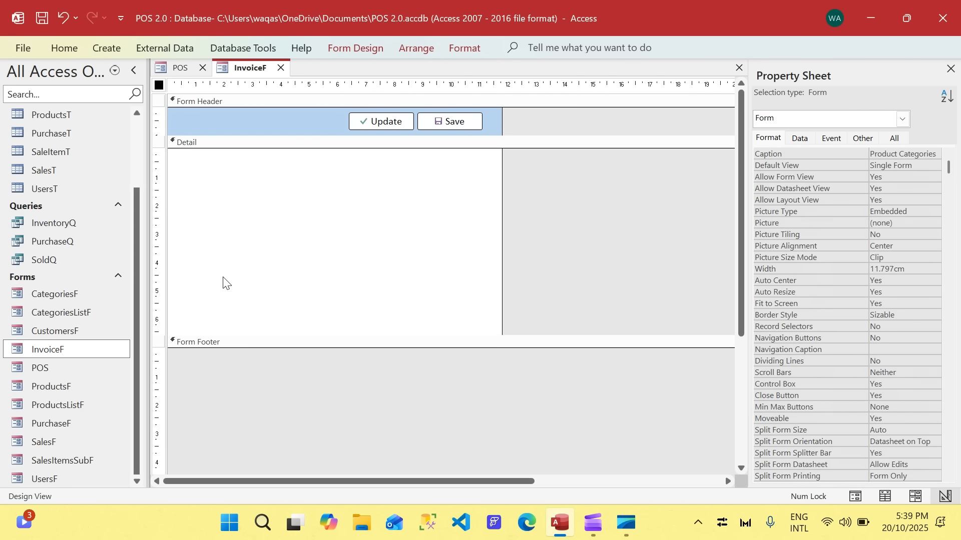
- Delete all Save and Update procedures from InvoiceF's code module, keeping only the Option Compare Database line, and close the code editor
{"action": "left_click", "coordinate": [457, 128]}
{"action": "left_click", "coordinate": [831, 138]}
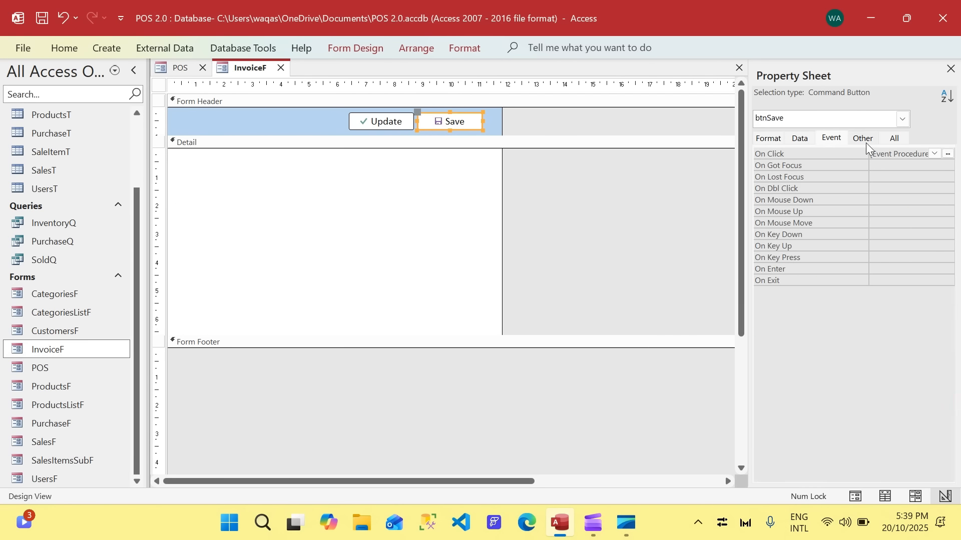
{"action": "left_click", "coordinate": [948, 154]}
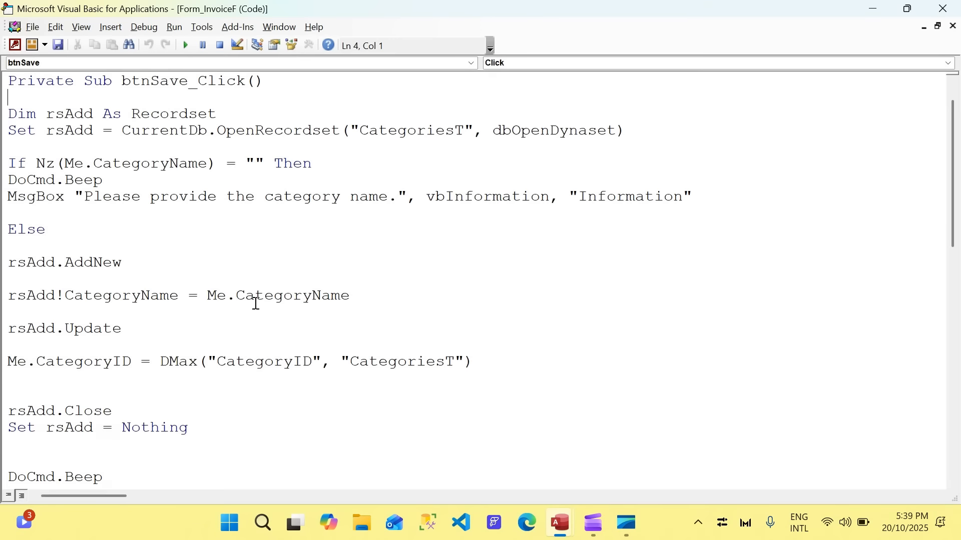
{"action": "scroll", "coordinate": [311, 317], "scroll_direction": "up", "scroll_amount": 1}
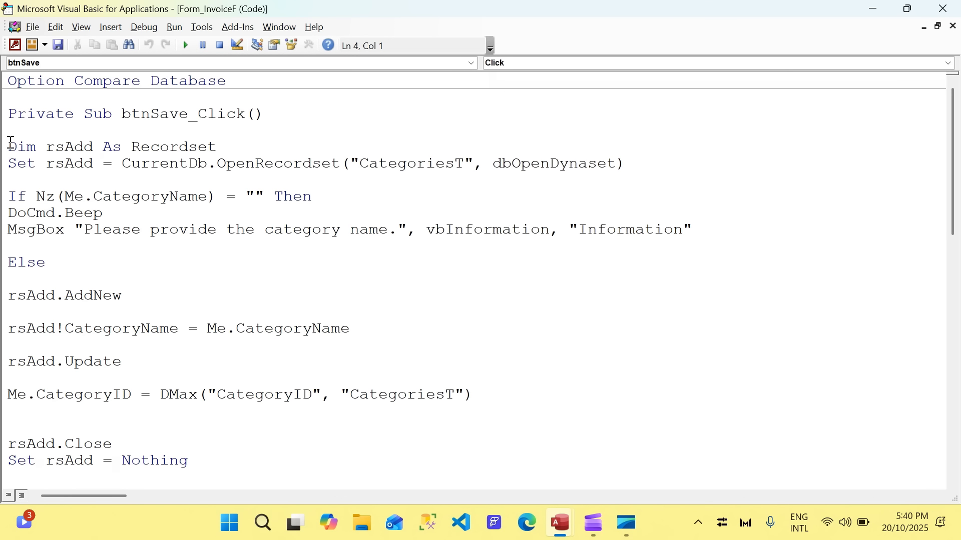
{"action": "left_click_drag", "start_coordinate": [10, 144], "coordinate": [188, 532]}
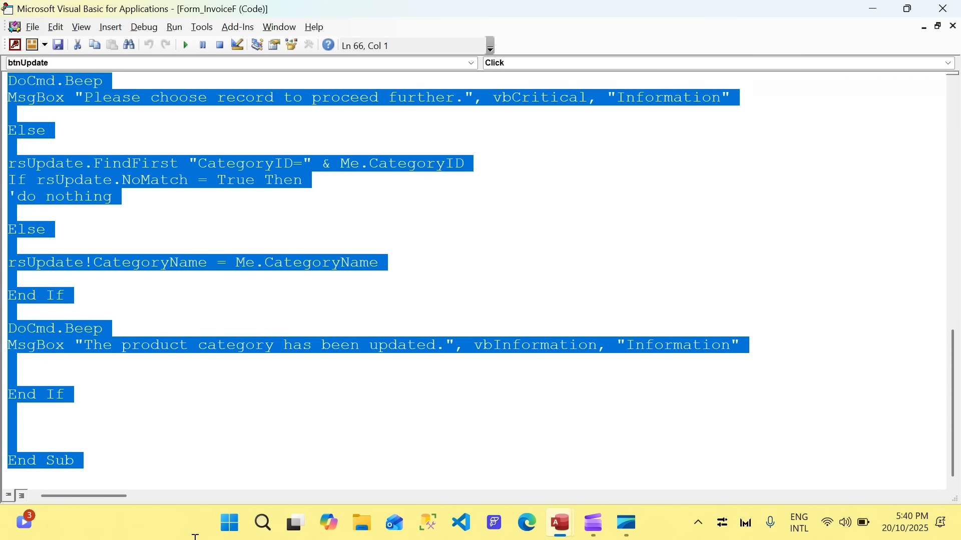
{"action": "key", "text": "Delete"}
{"action": "key", "text": "Up"}
{"action": "key", "text": "shift+Up"}
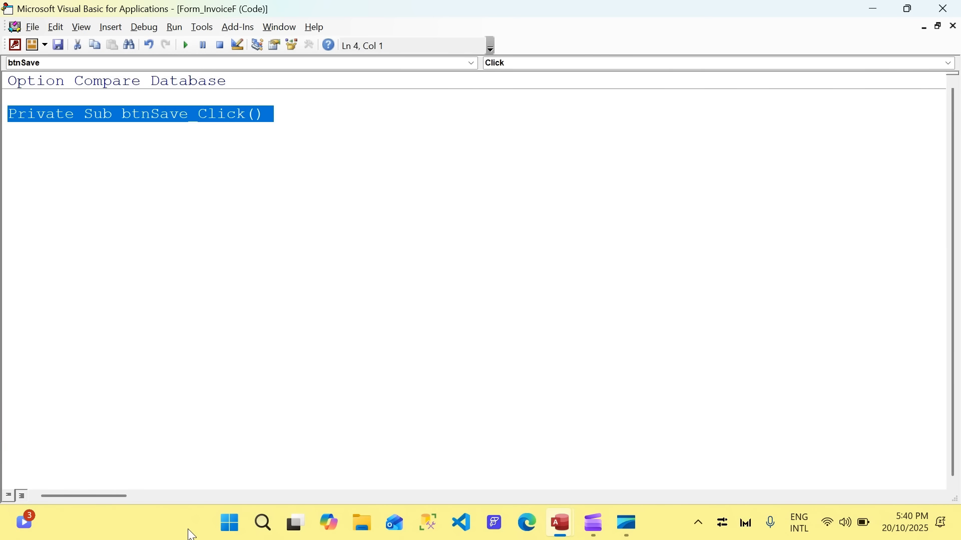
{"action": "key", "text": "Delete"}
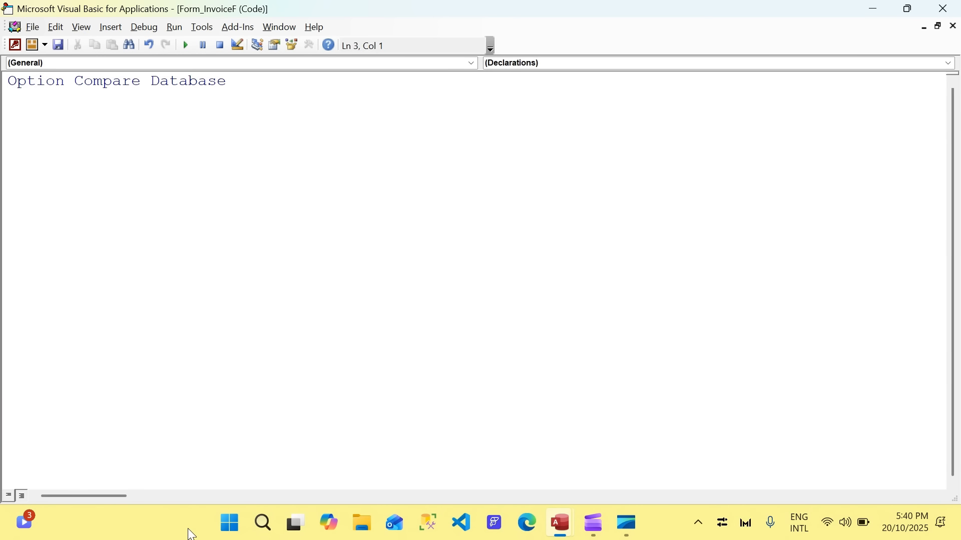
{"action": "left_click", "coordinate": [944, 8]}
- Set the InvoiceF form's record source to InvT
{"action": "left_click", "coordinate": [159, 85]}
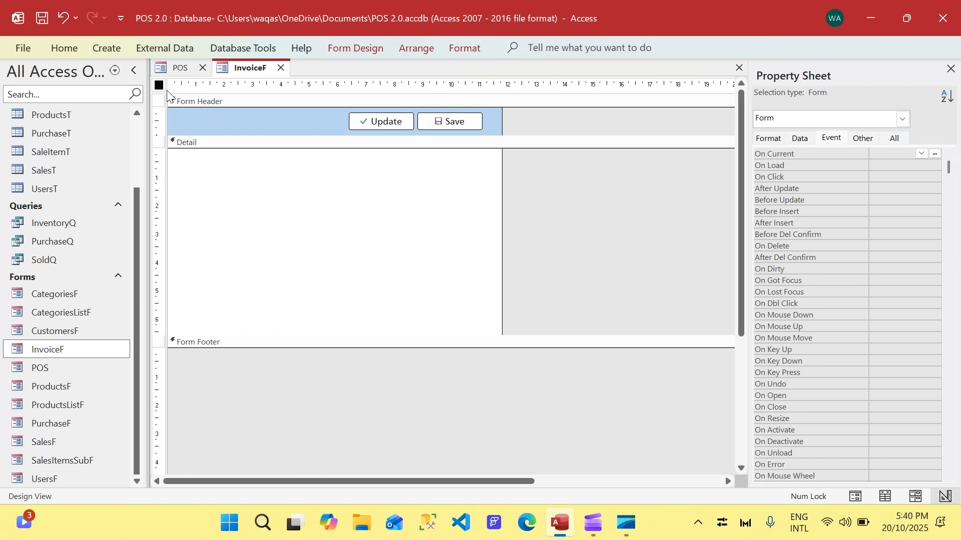
{"action": "left_click", "coordinate": [799, 138]}
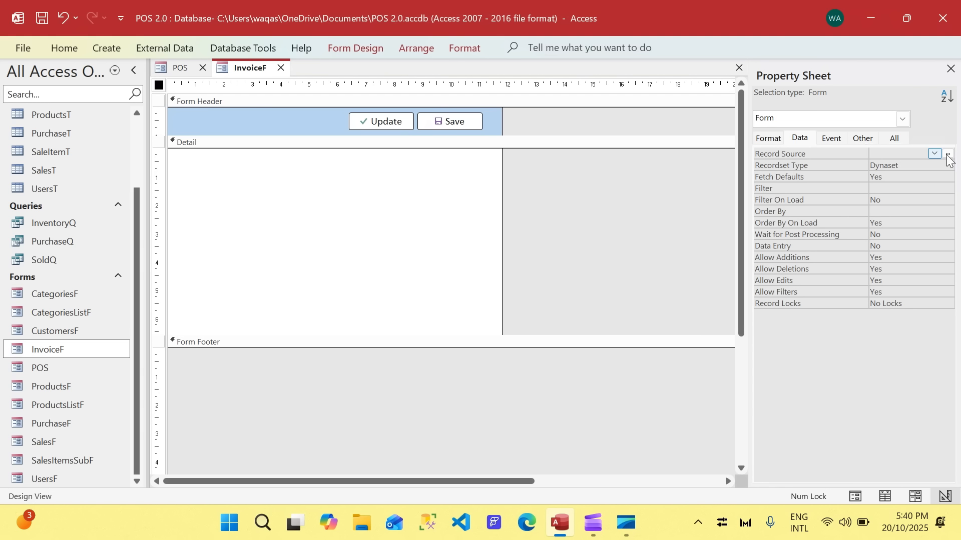
{"action": "left_click", "coordinate": [900, 155]}
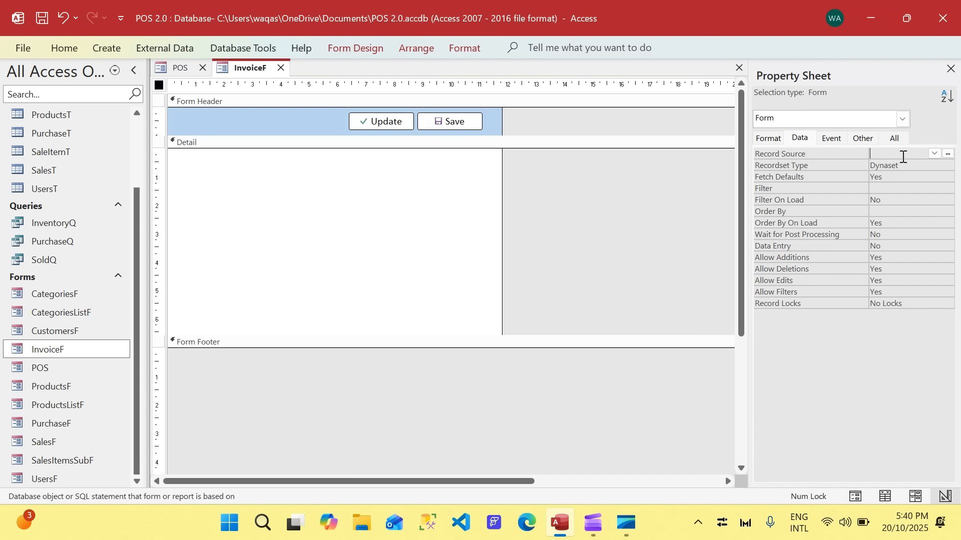
{"action": "type", "text": "Inv"}
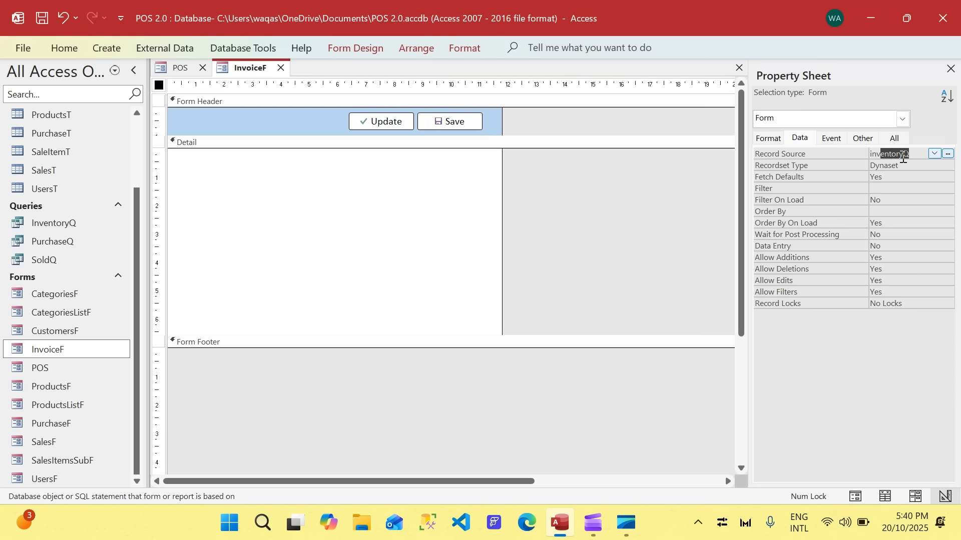
{"action": "type", "text": "oT"}
{"action": "key", "text": "Return"}
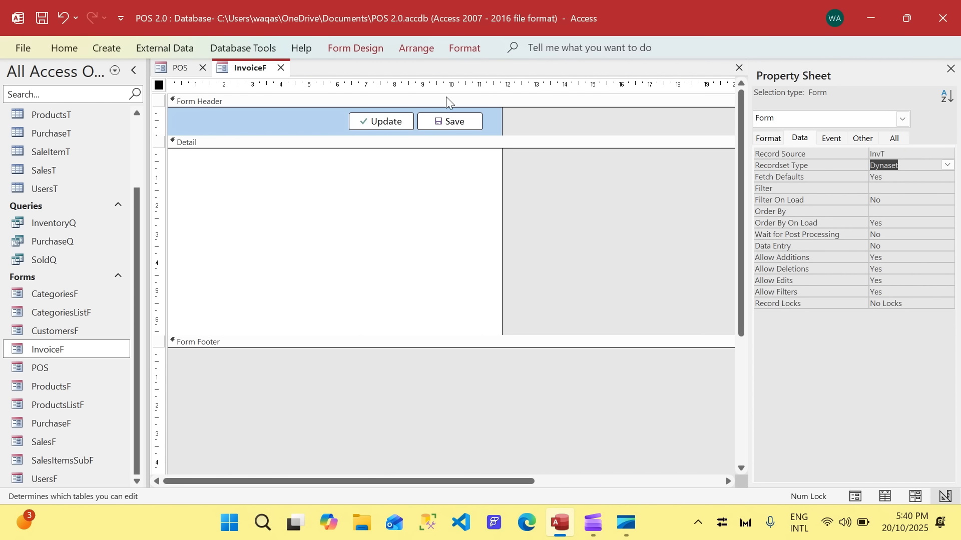
- Add all InvT fields from InvNum to Status to the form's Detail section, one below the other
{"action": "left_click", "coordinate": [371, 48]}
{"action": "left_click", "coordinate": [660, 90]}
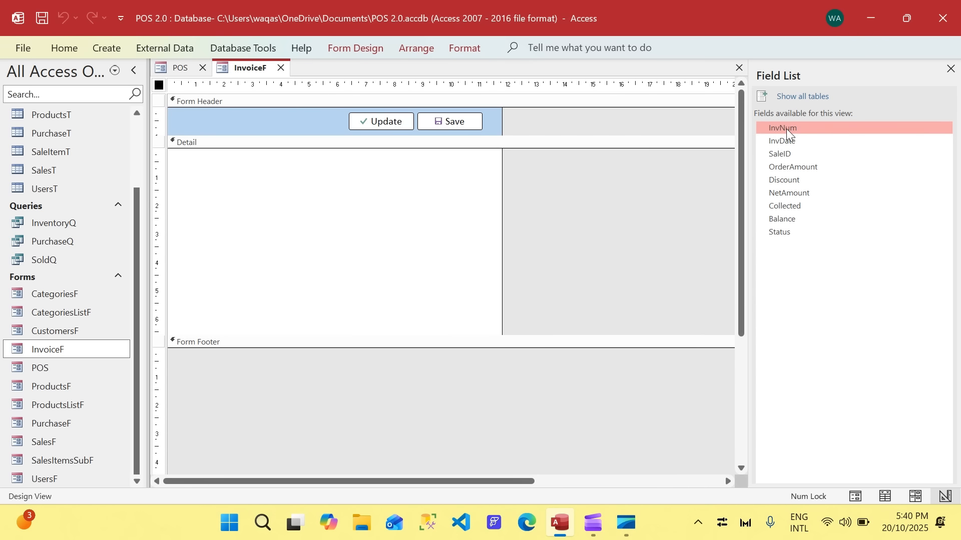
{"action": "left_click_drag", "start_coordinate": [785, 128], "coordinate": [345, 166]}
{"action": "left_click_drag", "start_coordinate": [773, 144], "coordinate": [344, 183]}
{"action": "left_click_drag", "start_coordinate": [798, 158], "coordinate": [351, 201]}
{"action": "left_click_drag", "start_coordinate": [772, 167], "coordinate": [345, 216]}
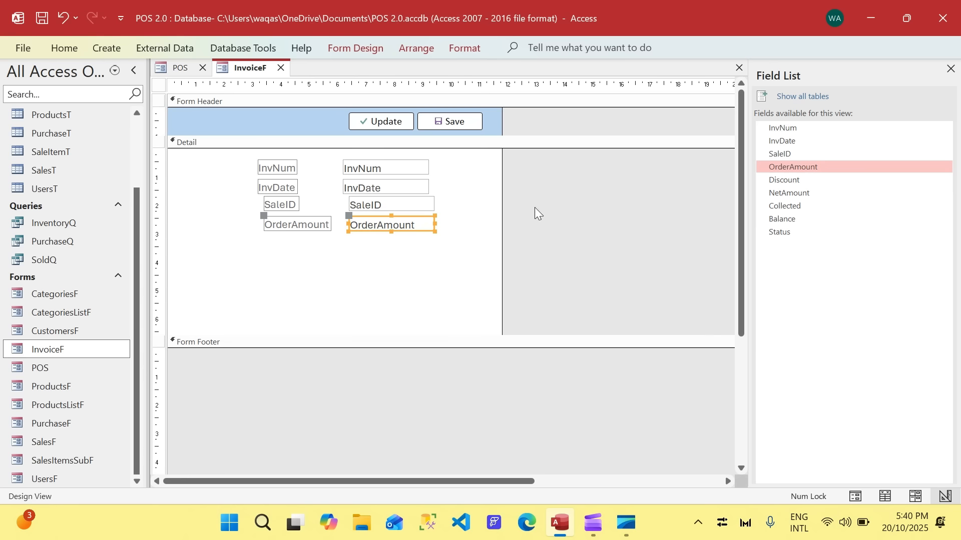
{"action": "left_click_drag", "start_coordinate": [782, 179], "coordinate": [351, 240]}
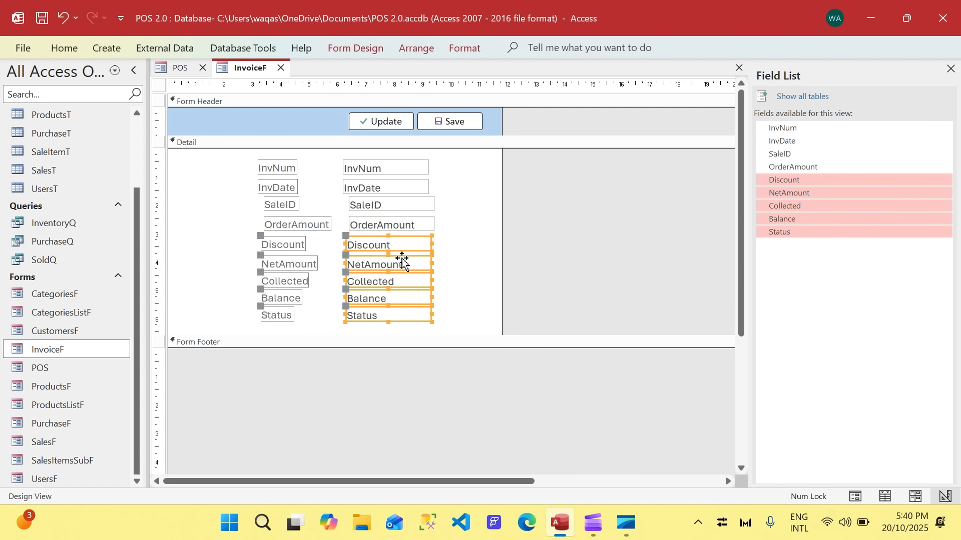
- Arrange all the invoice labels and fields in a stacked layout
{"action": "left_click_drag", "start_coordinate": [455, 328], "coordinate": [251, 153]}
{"action": "right_click", "coordinate": [293, 173]}
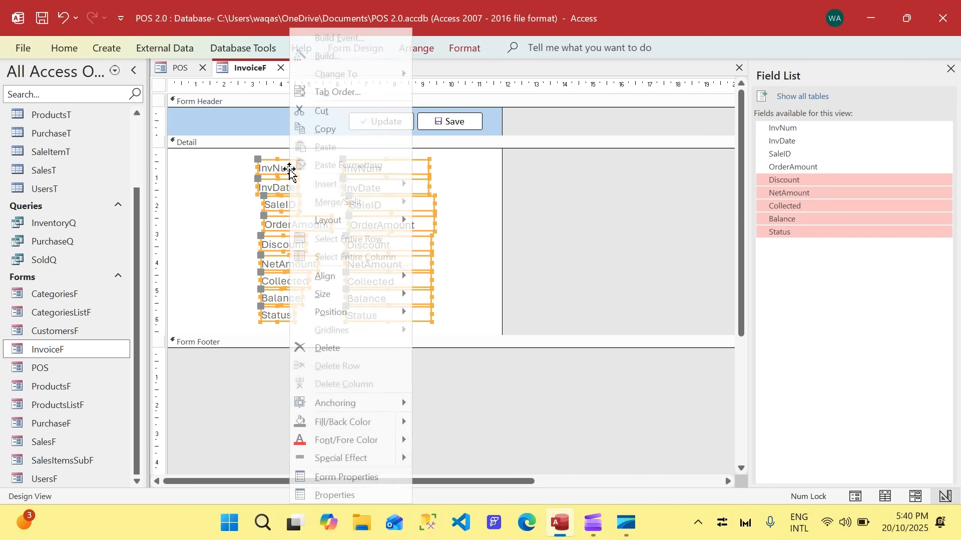
{"action": "mouse_move", "coordinate": [369, 221]}
{"action": "left_click", "coordinate": [478, 244]}
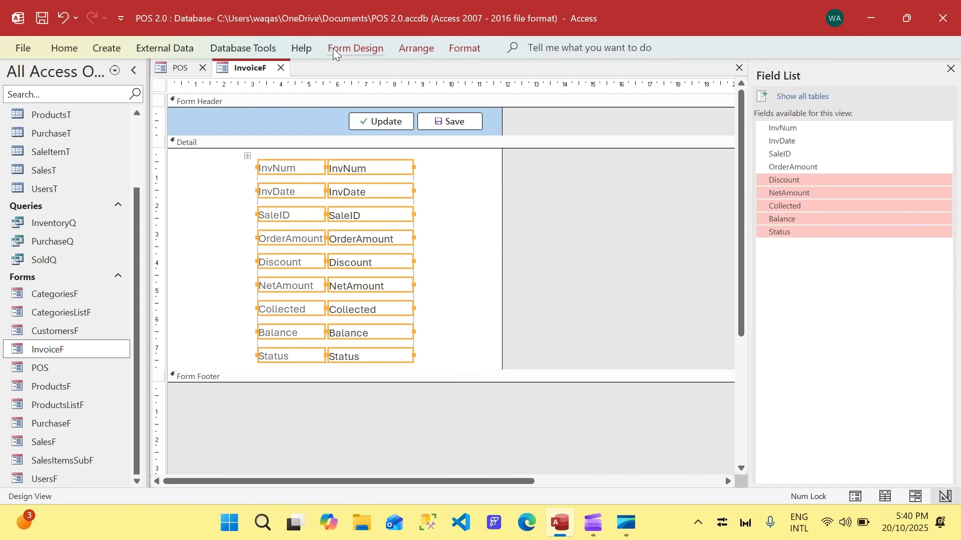
- Format all the invoice labels and fields with black text in the Calibri font
{"action": "left_click", "coordinate": [67, 44]}
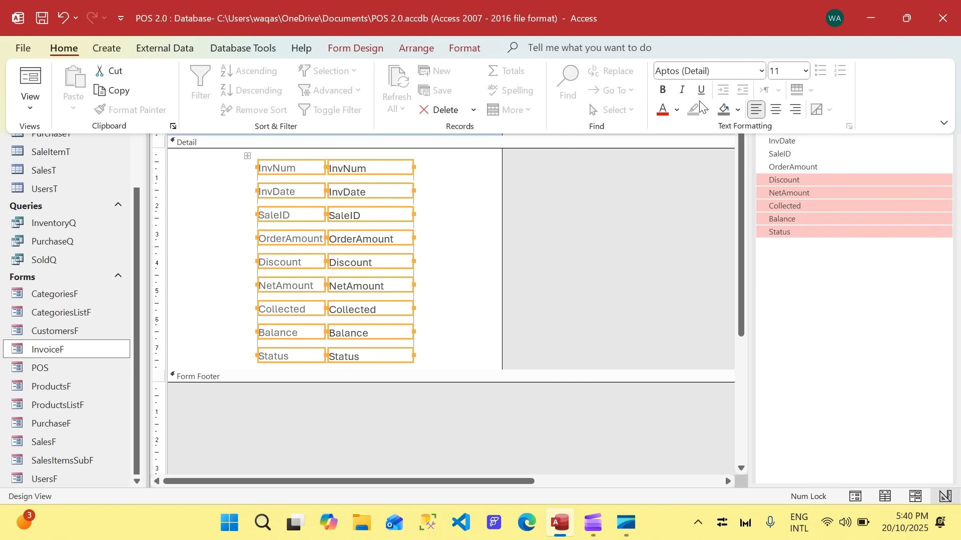
{"action": "left_click", "coordinate": [681, 115]}
{"action": "left_click", "coordinate": [687, 175]}
{"action": "left_click", "coordinate": [688, 74]}
{"action": "type", "text": "ca"}
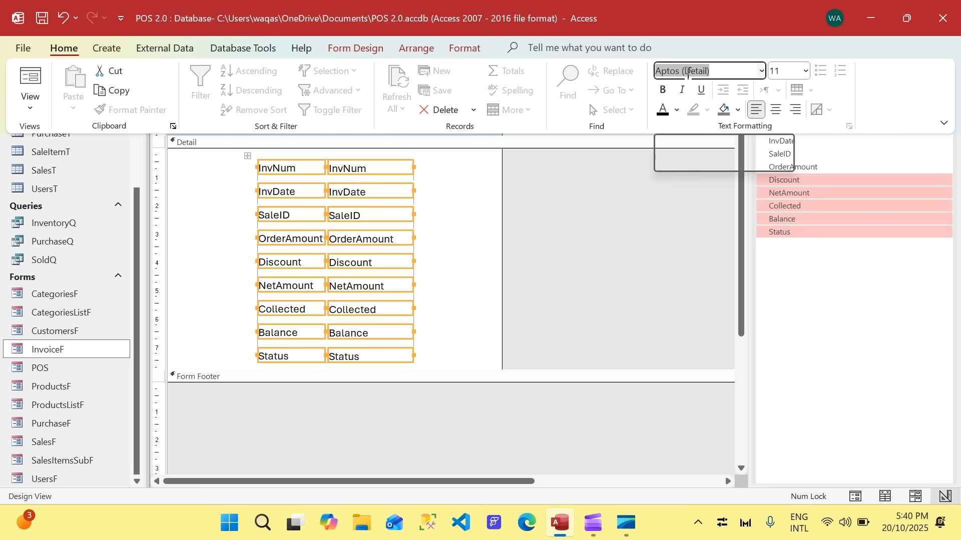
{"action": "key", "text": "Tab"}
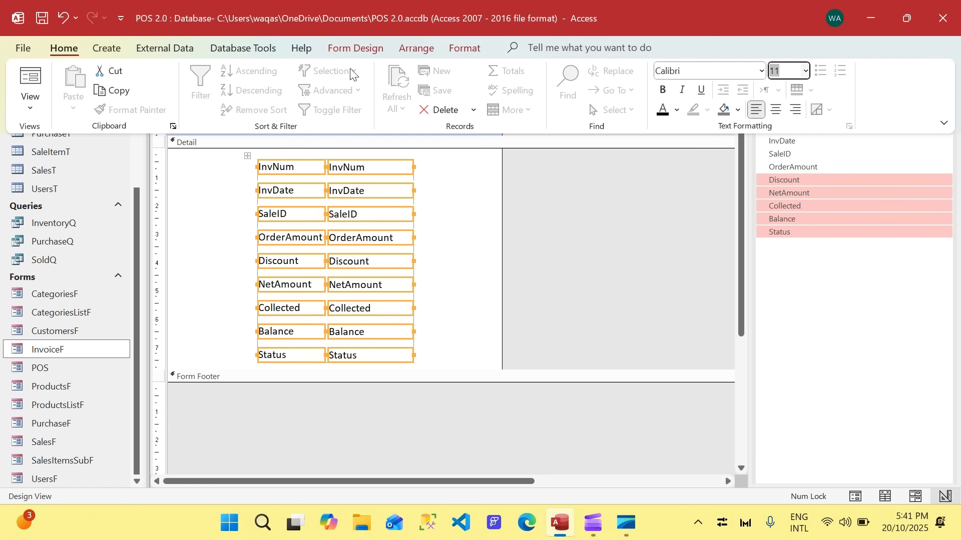
{"action": "key", "text": "BackSpace"}
- Reduce the control padding of the stacked labels and fields to 0.053 cm
{"action": "left_click", "coordinate": [408, 48]}
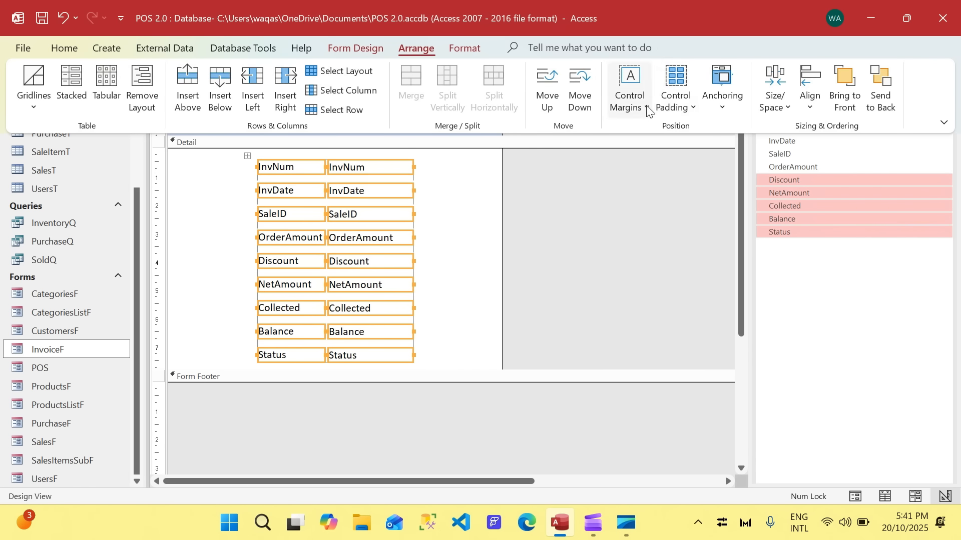
{"action": "left_click", "coordinate": [675, 98]}
{"action": "left_click", "coordinate": [701, 173]}
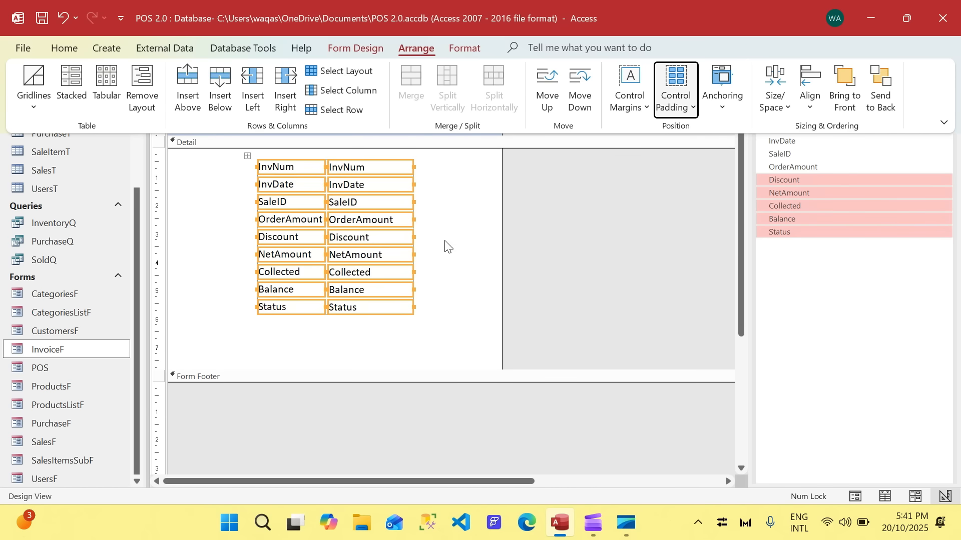
- Set the height of all the stacked labels and fields to 0.7 cm
{"action": "left_click", "coordinate": [327, 43]}
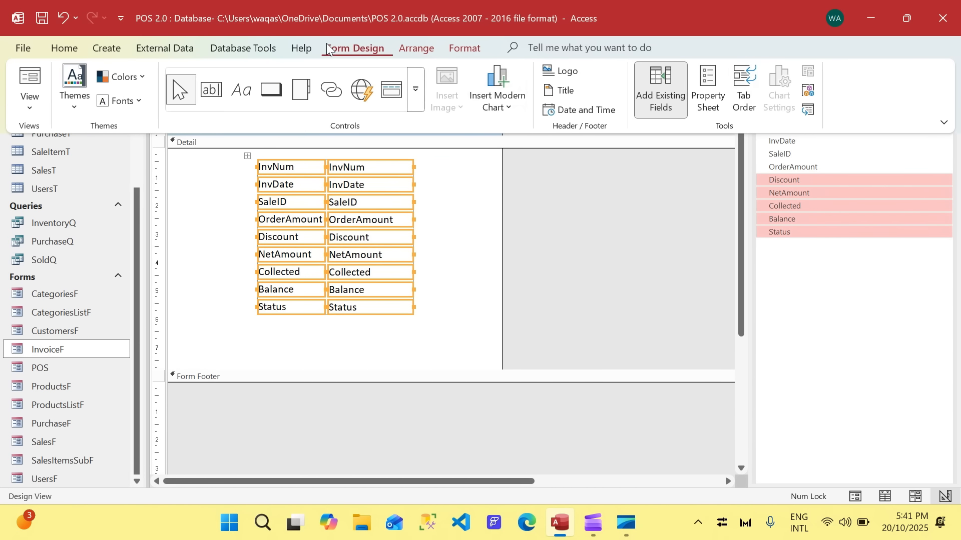
{"action": "left_click", "coordinate": [708, 90]}
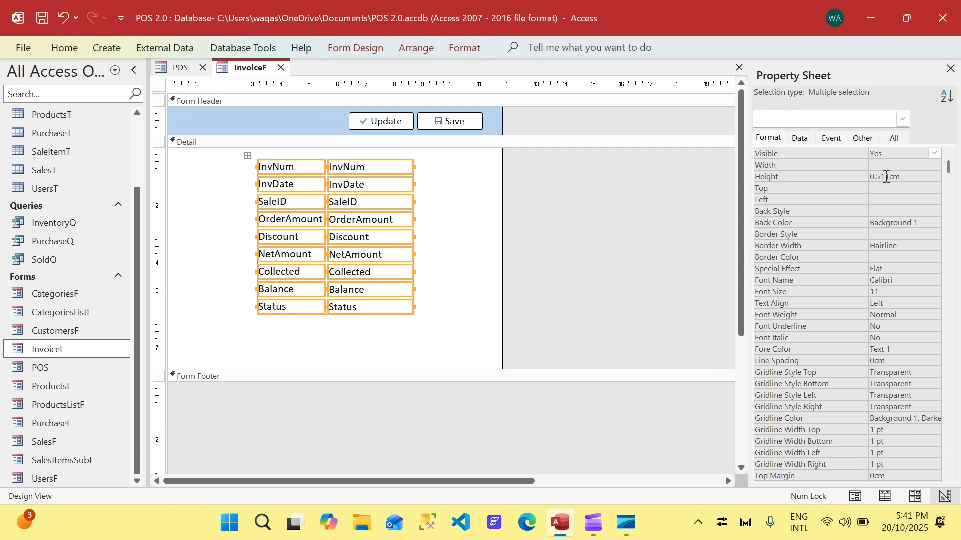
{"action": "left_click_drag", "start_coordinate": [890, 177], "coordinate": [878, 178]}
{"action": "type", "text": "7"}
{"action": "key", "text": "Return"}
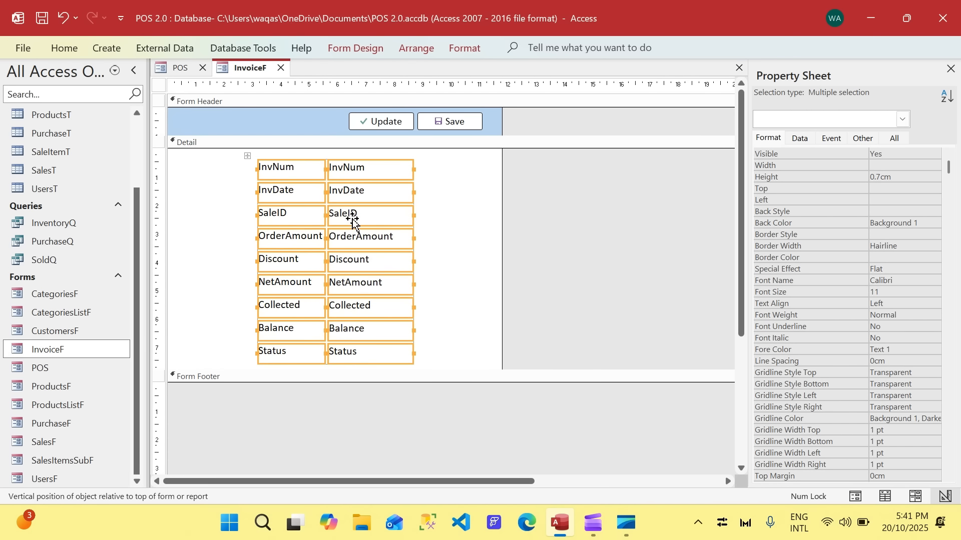
- Move the stacked layout into the Detail section's upper-left corner and widen the label column to about 2.96 cm
{"action": "left_click_drag", "start_coordinate": [349, 215], "coordinate": [281, 209]}
{"action": "left_click", "coordinate": [372, 235]}
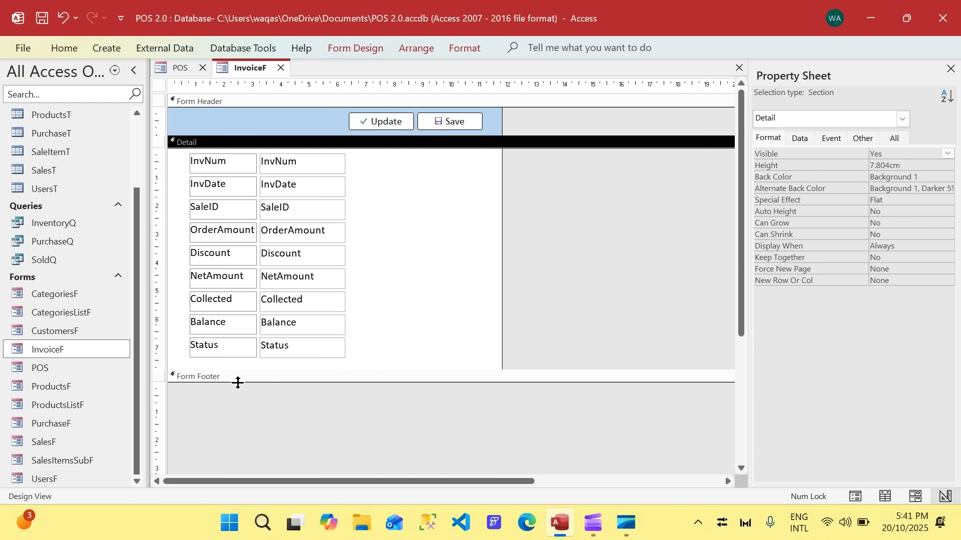
{"action": "left_click_drag", "start_coordinate": [229, 390], "coordinate": [226, 156]}
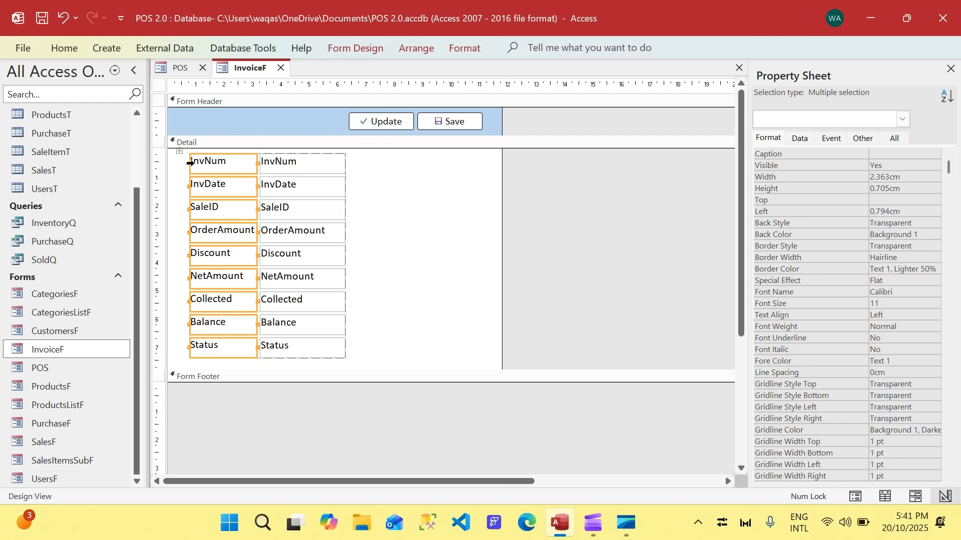
{"action": "left_click", "coordinate": [191, 163]}
{"action": "left_click_drag", "start_coordinate": [191, 163], "coordinate": [172, 164]}
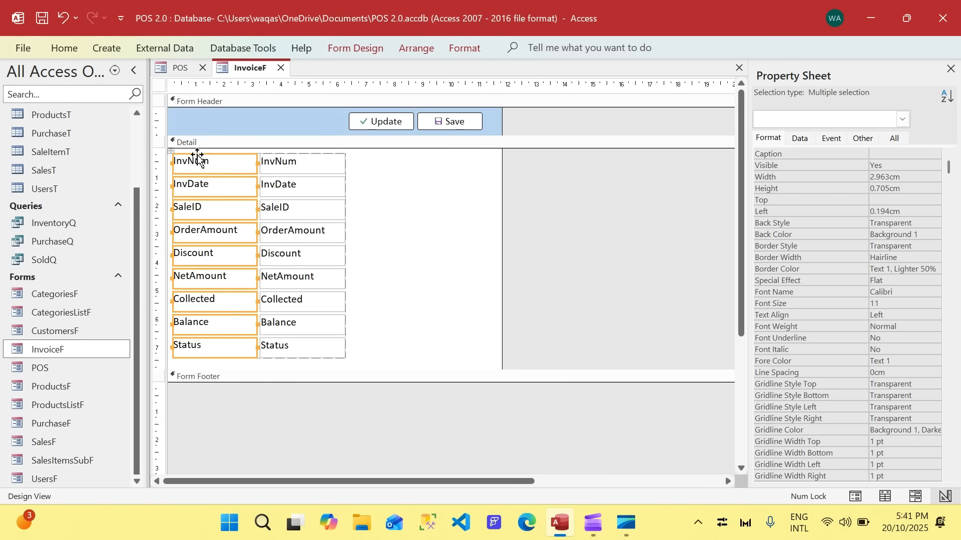
{"action": "left_click", "coordinate": [412, 203]}
- Change the InvNum and InvDate label captions to "Invoice Number:" and "Invoice Date:"
{"action": "left_click", "coordinate": [191, 163]}
{"action": "left_click", "coordinate": [192, 164]}
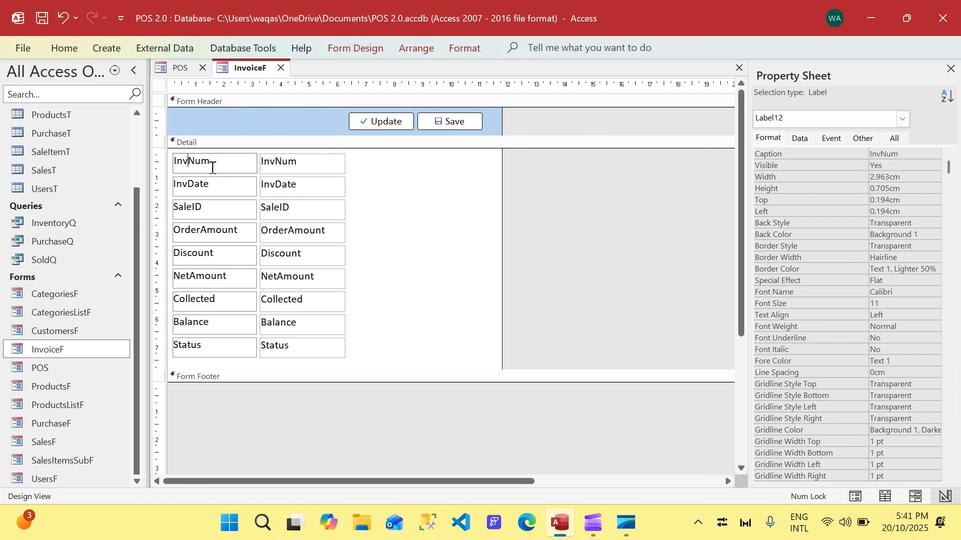
{"action": "type", "text": "oice"}
{"action": "key", "text": "Return"}
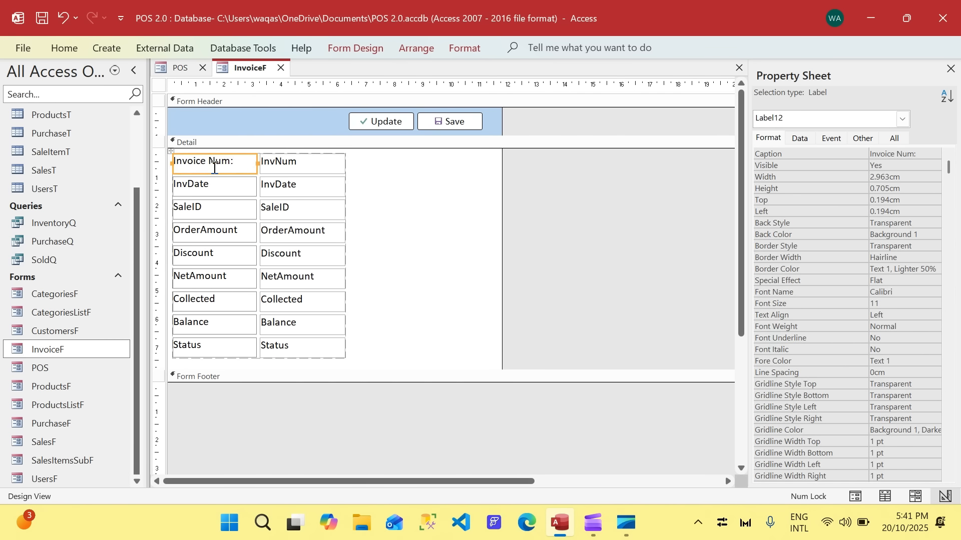
{"action": "left_click", "coordinate": [231, 163]}
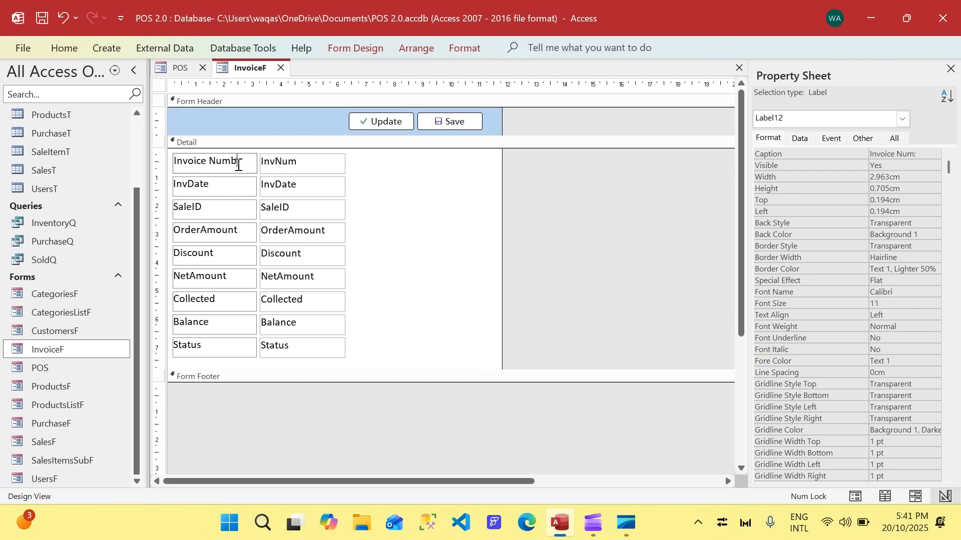
{"action": "key", "text": "Return"}
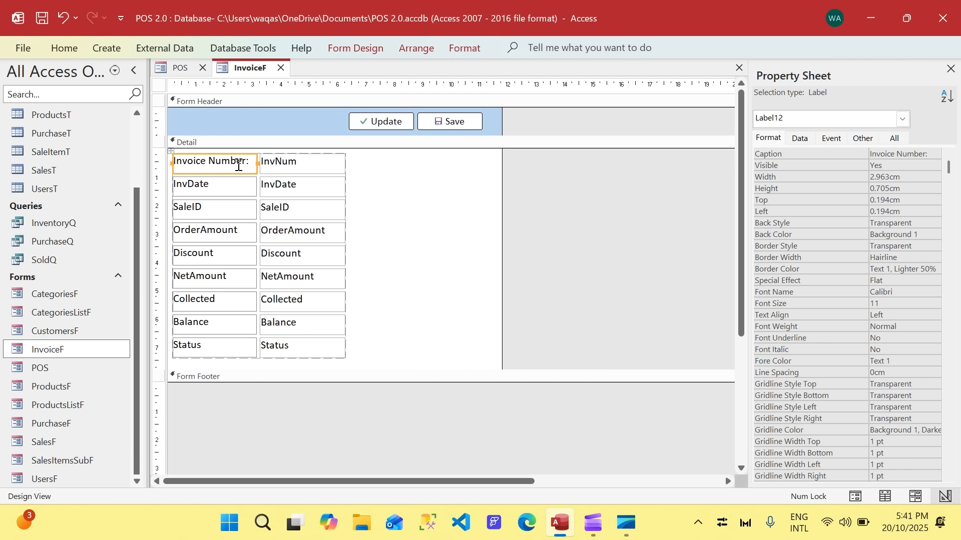
{"action": "left_click", "coordinate": [188, 184]}
{"action": "type", "text": "oice Date"}
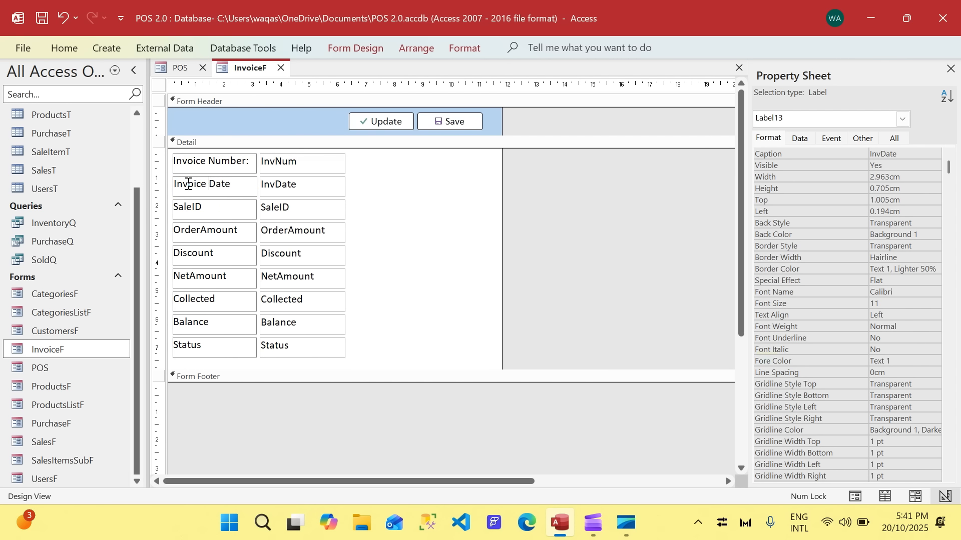
{"action": "type", "text": ":"}
{"action": "key", "text": "Return"}
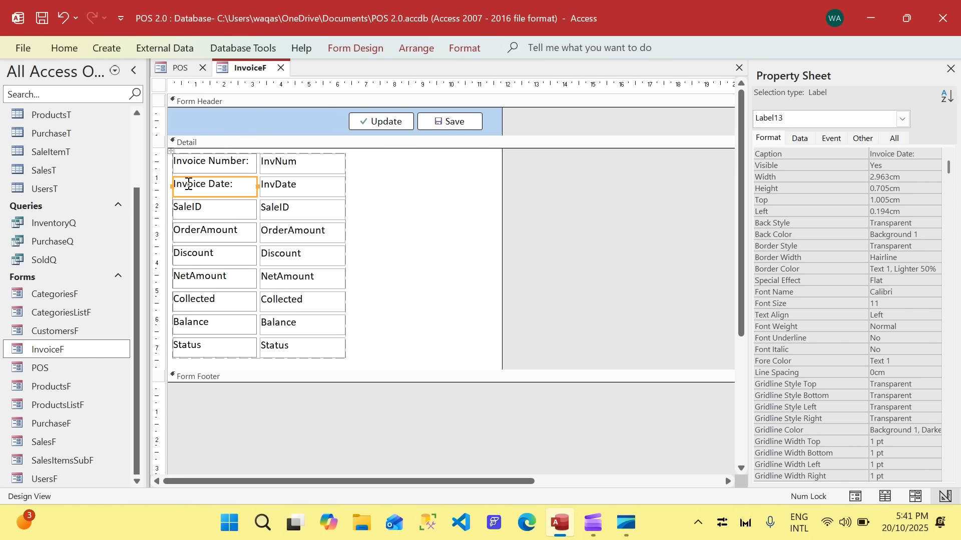
- Change the SaleID and OrderAmount label captions to "Sale Order ID:" and "Order Amount:"
{"action": "left_click", "coordinate": [198, 209]}
{"action": "left_click", "coordinate": [200, 208]}
{"action": "type", "text": "Order ID:"}
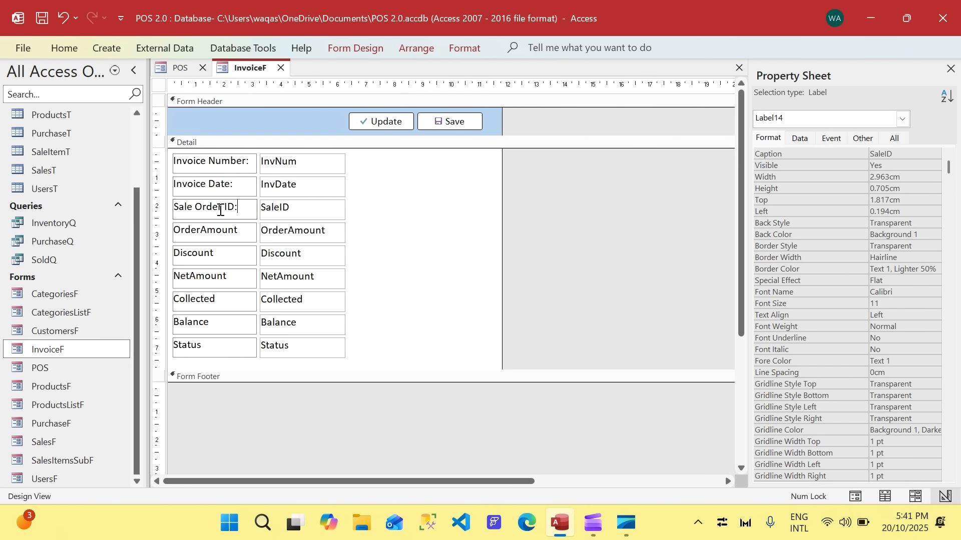
{"action": "left_click", "coordinate": [220, 210]}
{"action": "left_click", "coordinate": [198, 228]}
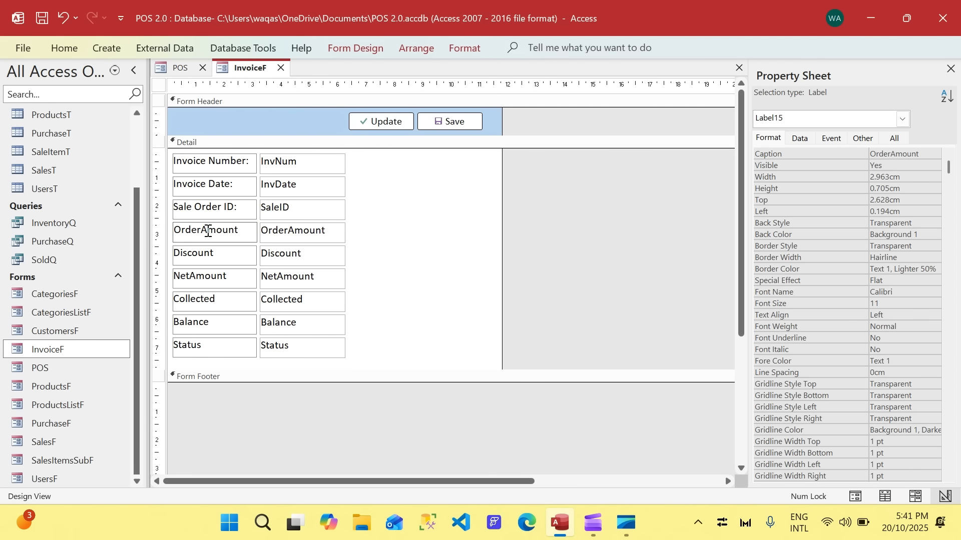
{"action": "left_click", "coordinate": [208, 231]}
{"action": "type", "text": ":"}
{"action": "key", "text": "Return"}
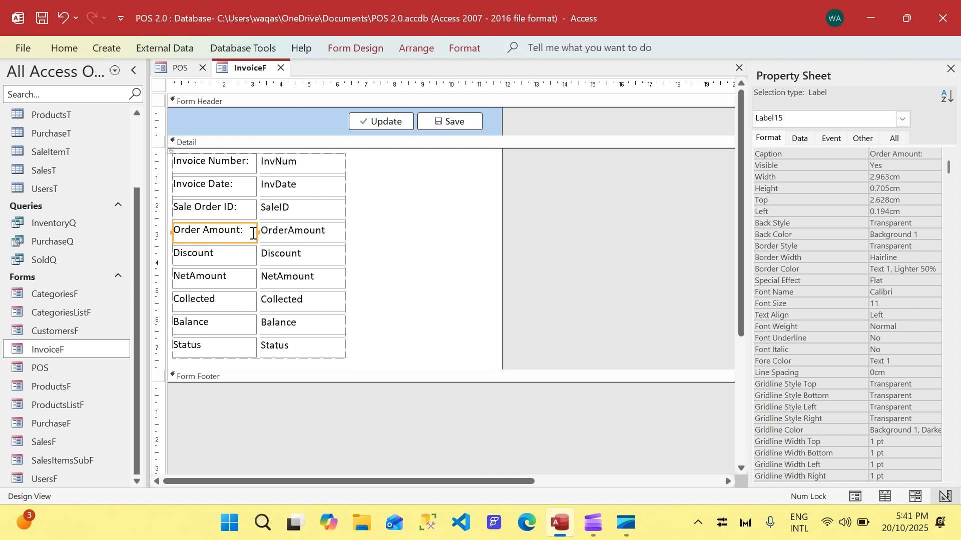
- Change the Discount and NetAmount label captions to "Discount:" and "Net Amount:"
{"action": "left_click", "coordinate": [242, 253]}
{"action": "left_click", "coordinate": [244, 252]}
{"action": "type", "text": ":"}
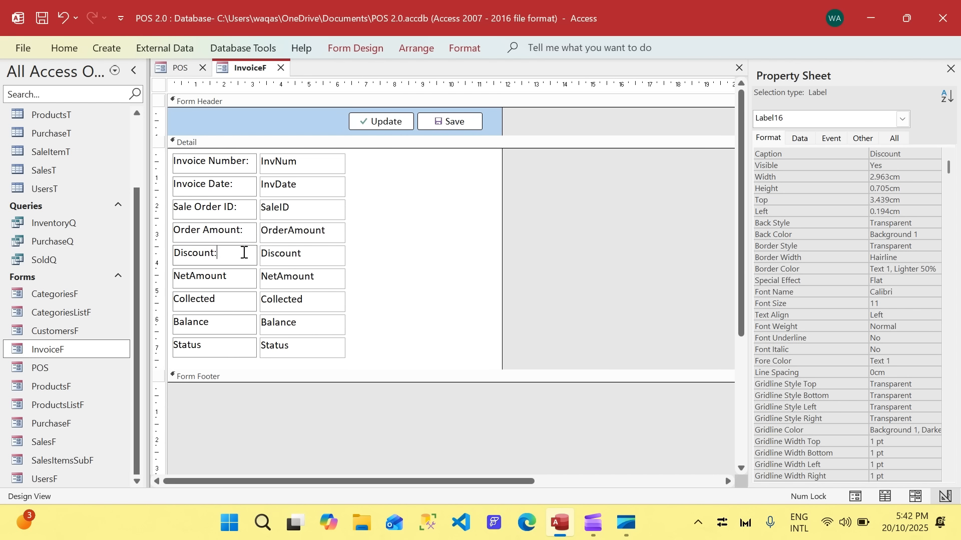
{"action": "key", "text": "Return"}
{"action": "left_click", "coordinate": [190, 277]}
{"action": "left_click", "coordinate": [190, 275]}
{"action": "left_click", "coordinate": [237, 275]}
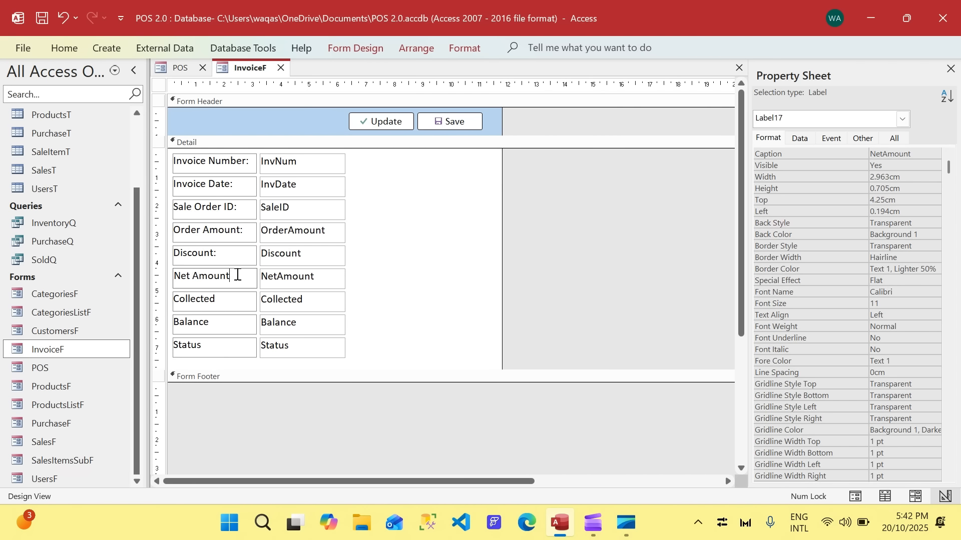
{"action": "type", "text": ":"}
{"action": "key", "text": "Return"}
- Change the Collected label's caption to "Collected Amount:"
{"action": "left_click", "coordinate": [235, 301]}
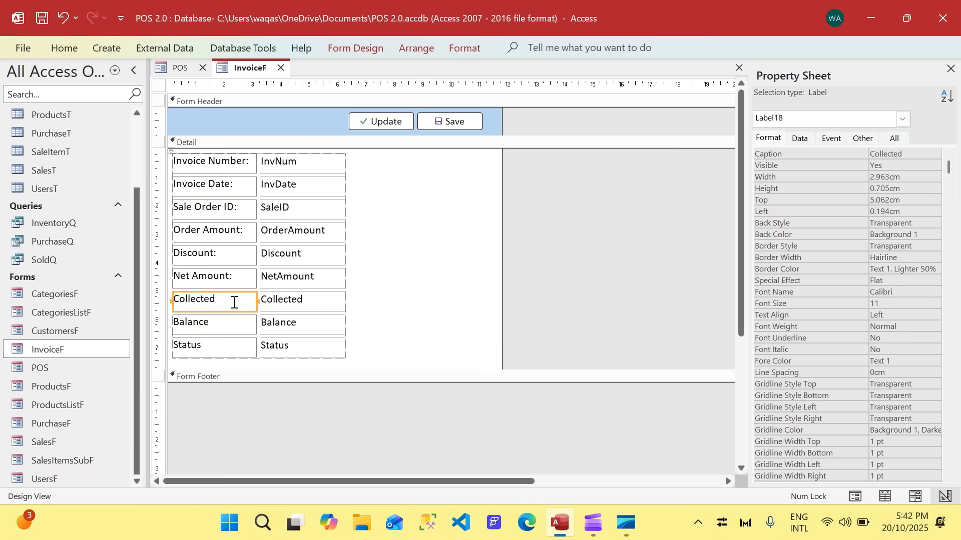
{"action": "left_click", "coordinate": [235, 302]}
{"action": "type", "text": ":"}
{"action": "key", "text": "Return"}
{"action": "left_click", "coordinate": [218, 300]}
{"action": "type", "text": "Amount"}
{"action": "key", "text": "Return"}
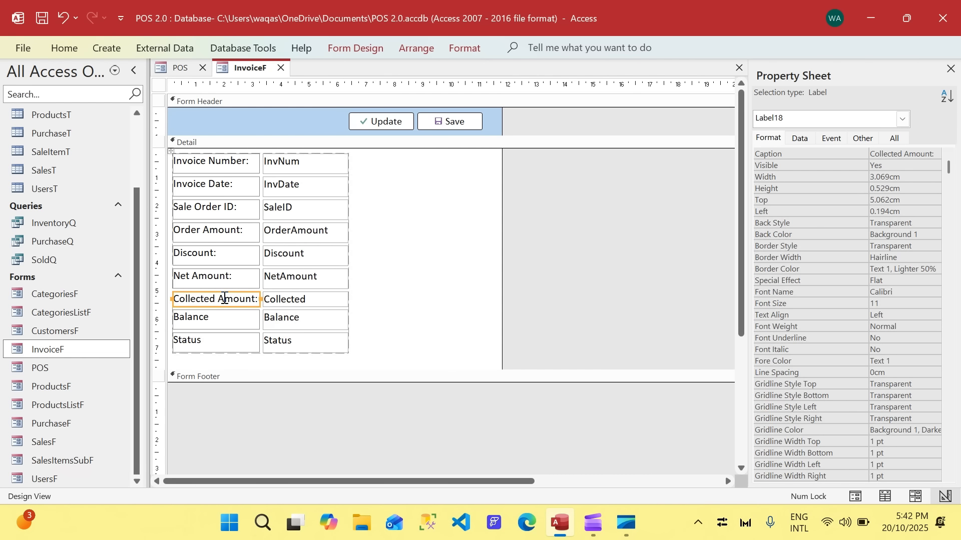
- Change the Balance and Status label captions to "Balance Amount:" and "Status:"
{"action": "left_click", "coordinate": [224, 326]}
{"action": "left_click", "coordinate": [247, 325]}
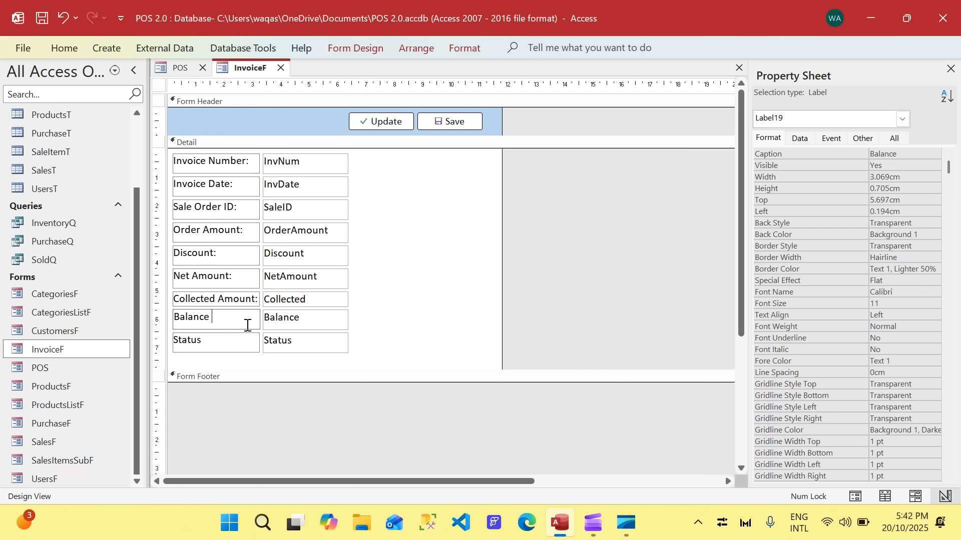
{"action": "type", "text": "Amount:"}
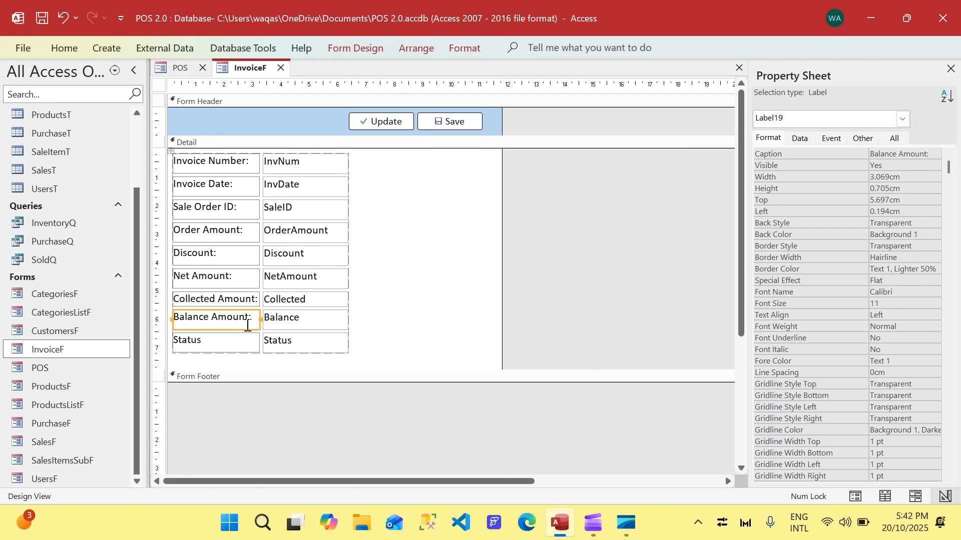
{"action": "left_click", "coordinate": [229, 341]}
{"action": "left_click", "coordinate": [218, 341]}
{"action": "key", "text": "Return"}
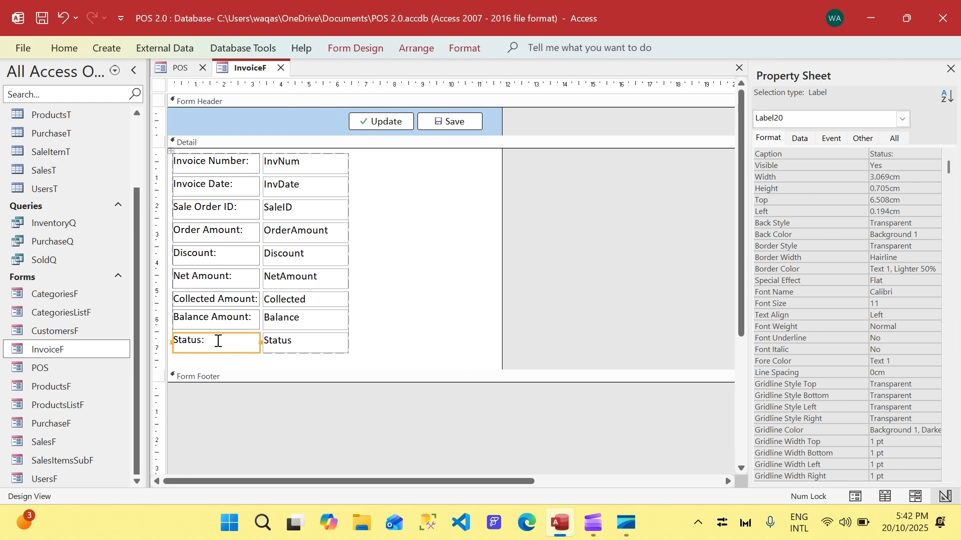
- Select every label and field in the Detail section and reset their height to a uniform 0.7 cm
{"action": "left_click_drag", "start_coordinate": [378, 360], "coordinate": [170, 149]}
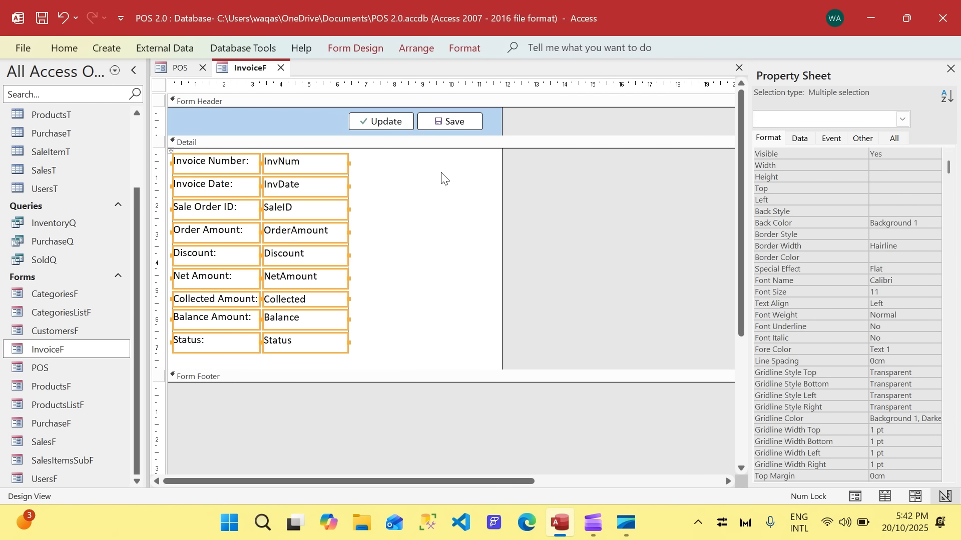
{"action": "left_click", "coordinate": [900, 178]}
{"action": "type", "text": "0.7"}
{"action": "key", "text": "Return"}
- Set the top margin of all the invoice labels and fields to 0.09 cm
{"action": "scroll", "coordinate": [903, 426], "scroll_direction": "down", "scroll_amount": 2}
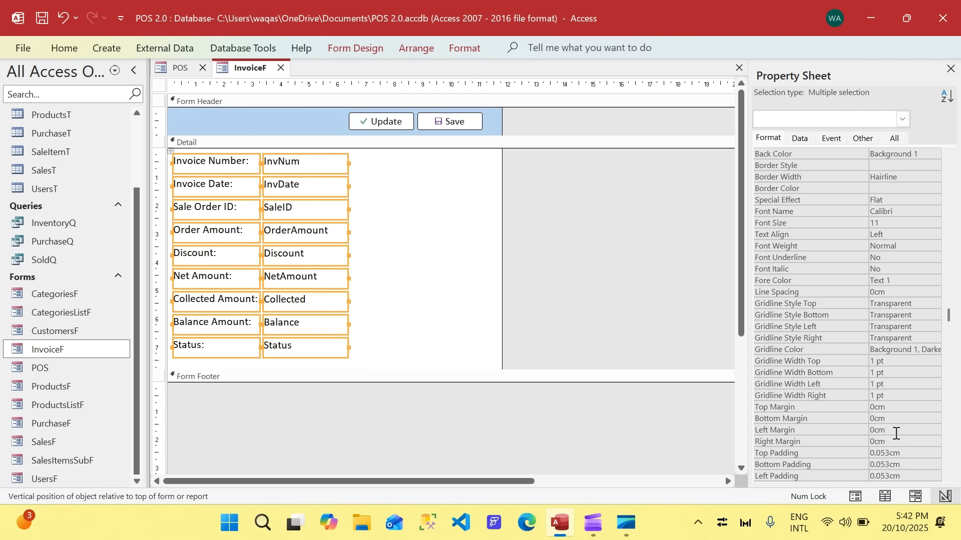
{"action": "left_click", "coordinate": [866, 406]}
{"action": "type", "text": "0.0"}
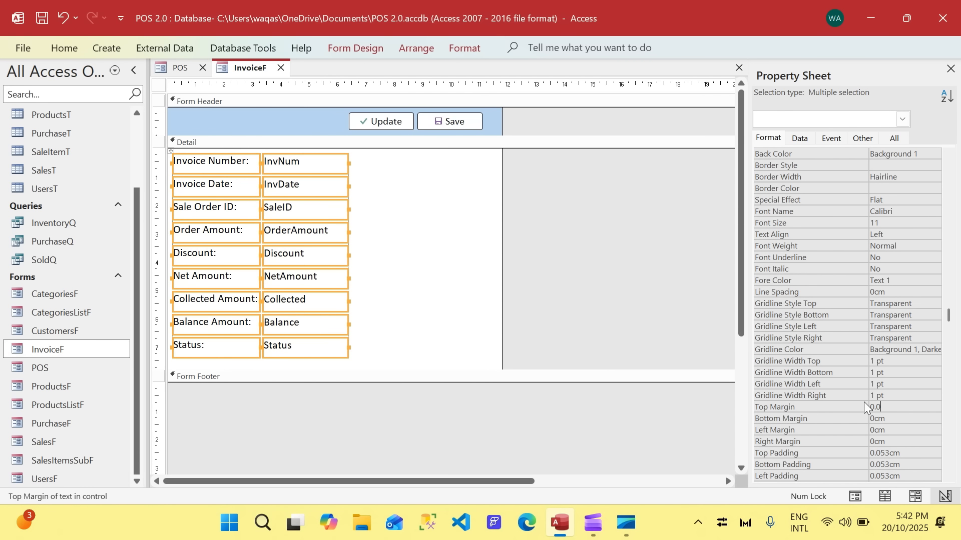
{"action": "type", "text": "51"}
{"action": "key", "text": "Return"}
{"action": "key", "text": "Up"}
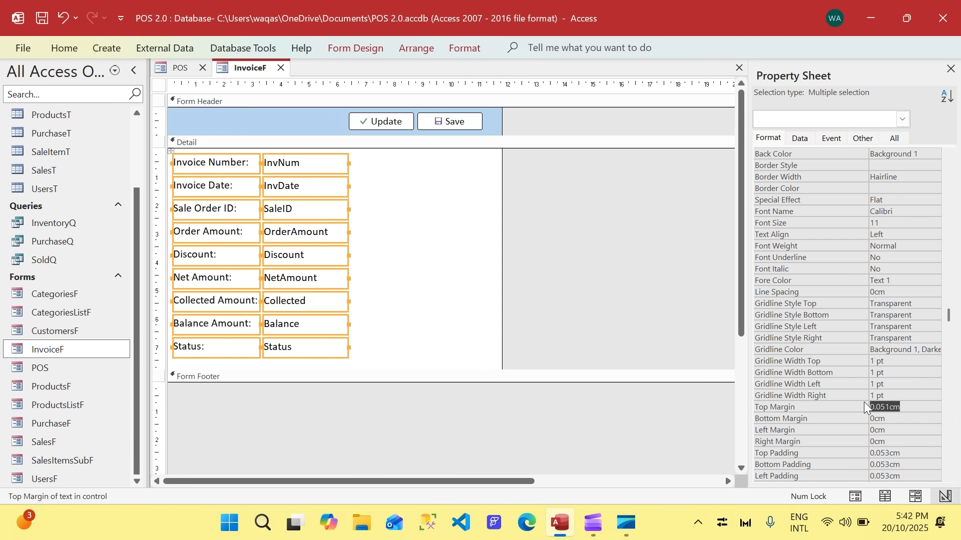
{"action": "type", "text": "1"}
{"action": "key", "text": "Return"}
{"action": "key", "text": "Up"}
{"action": "type", "text": "0."}
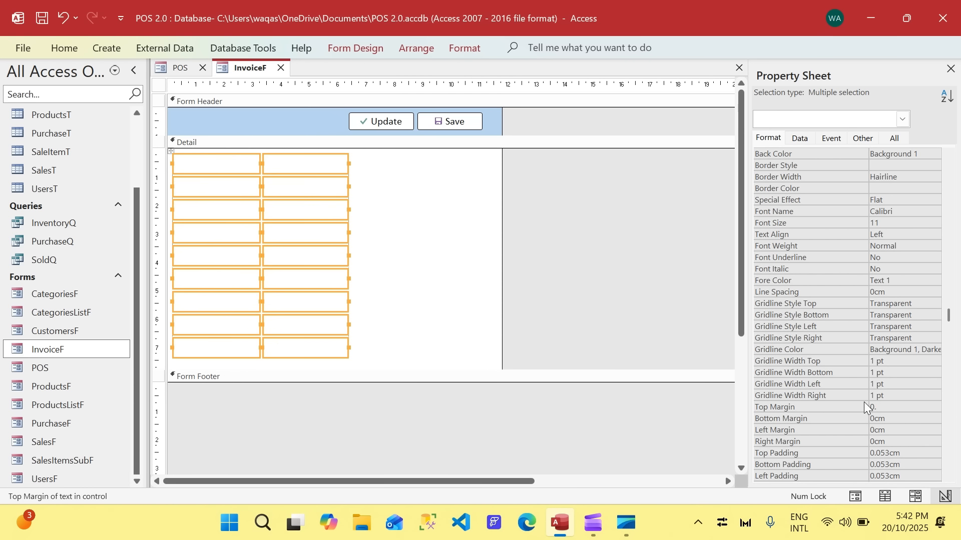
{"action": "type", "text": "09"}
{"action": "key", "text": "Return"}
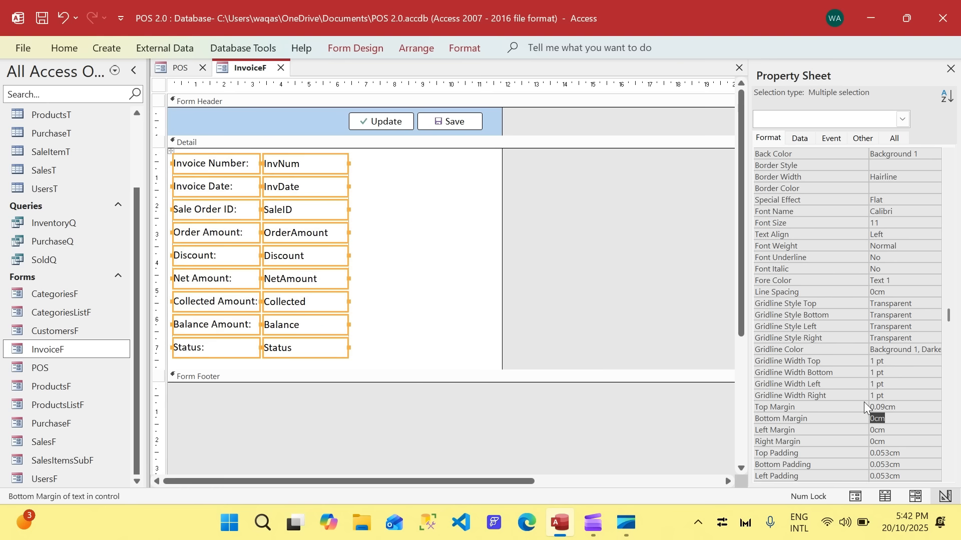
{"action": "left_click", "coordinate": [382, 178]}
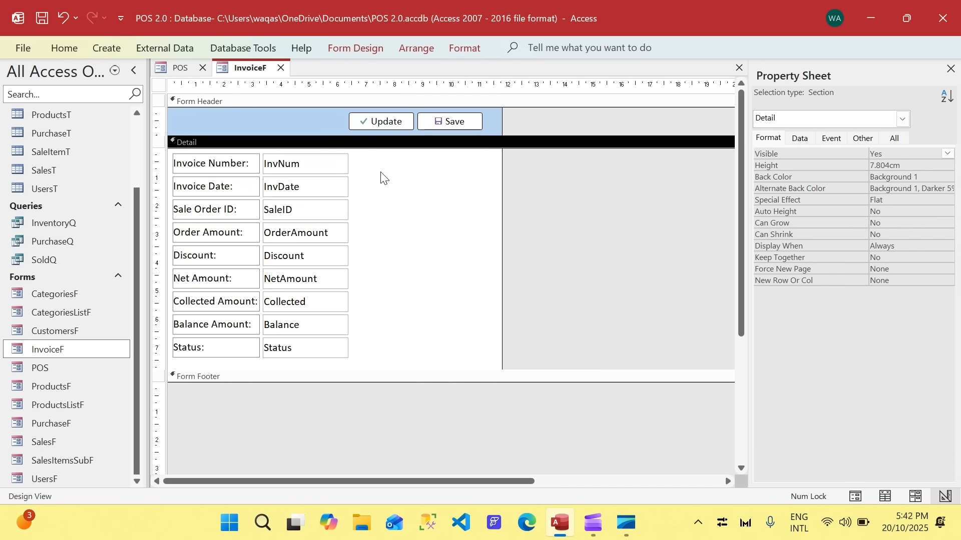
- Widen the invoice field column to about the 10 cm ruler mark and select the whole label column
{"action": "left_click_drag", "start_coordinate": [371, 158], "coordinate": [452, 346]}
{"action": "left_click", "coordinate": [228, 150]}
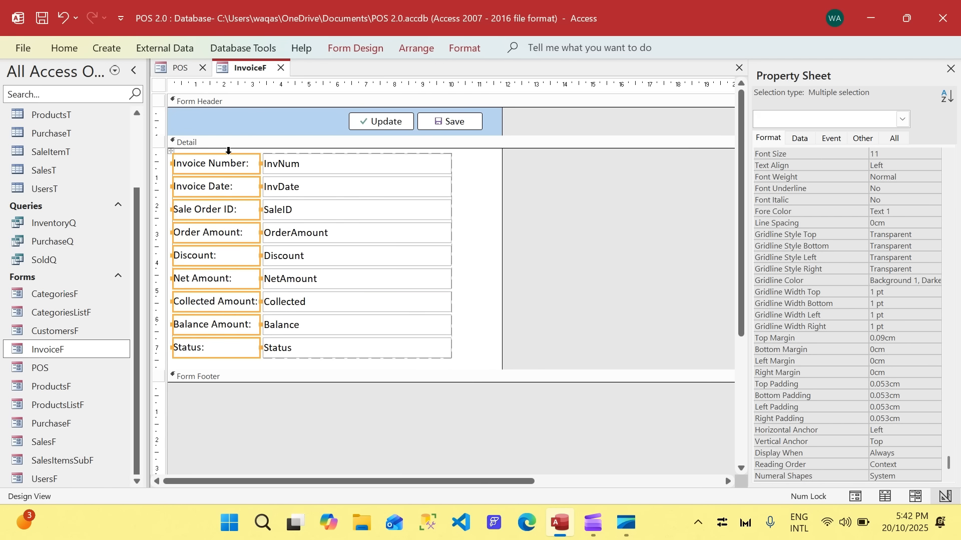
- Bold the invoice labels and shift the whole block of labels and fields about 0.9 cm to the right
{"action": "key", "text": "ctrl+b"}
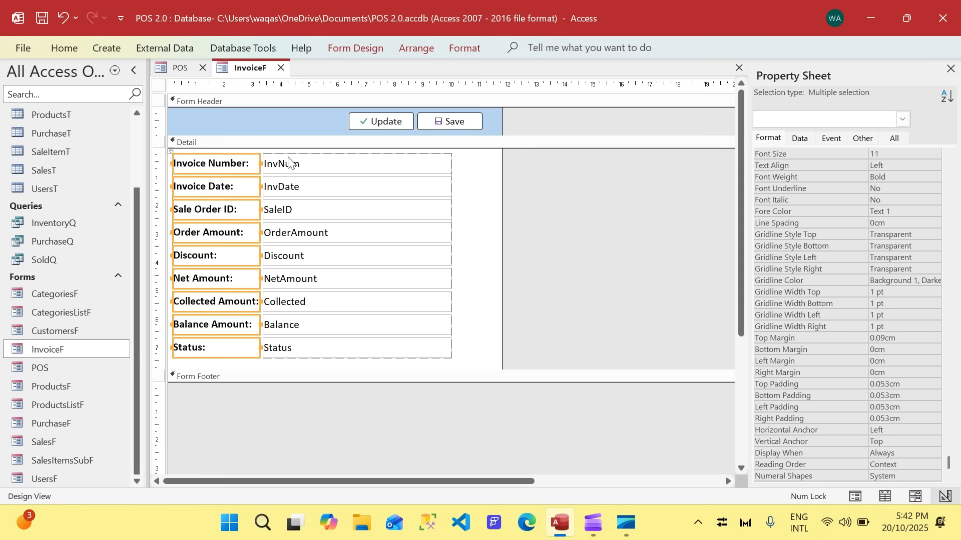
{"action": "left_click", "coordinate": [170, 151]}
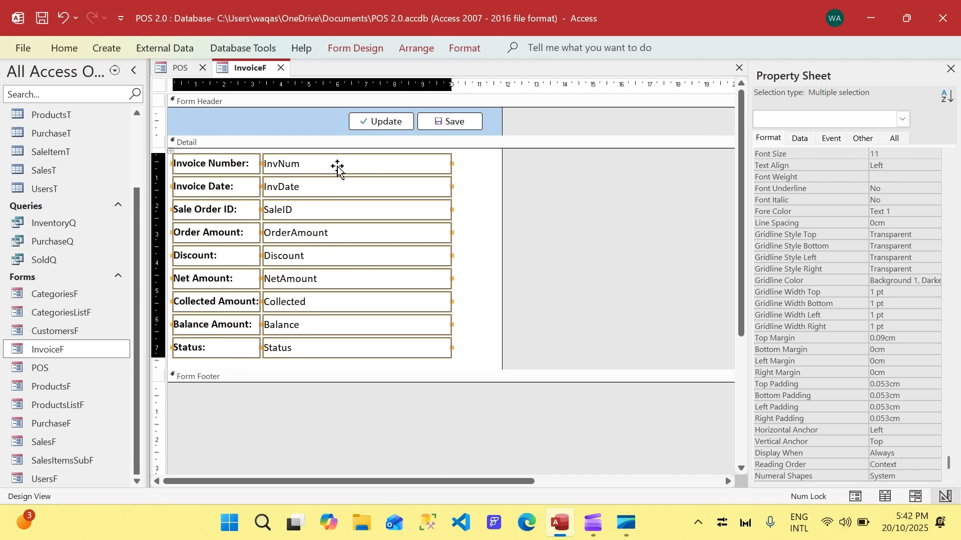
{"action": "left_click_drag", "start_coordinate": [338, 169], "coordinate": [402, 169]}
{"action": "left_click", "coordinate": [510, 203]}
- Disable and lock the InvNum, InvDate, SaleID, OrderAmount, Balance and Status fields by setting Enabled to No and Locked to Yes
{"action": "left_click", "coordinate": [423, 164]}
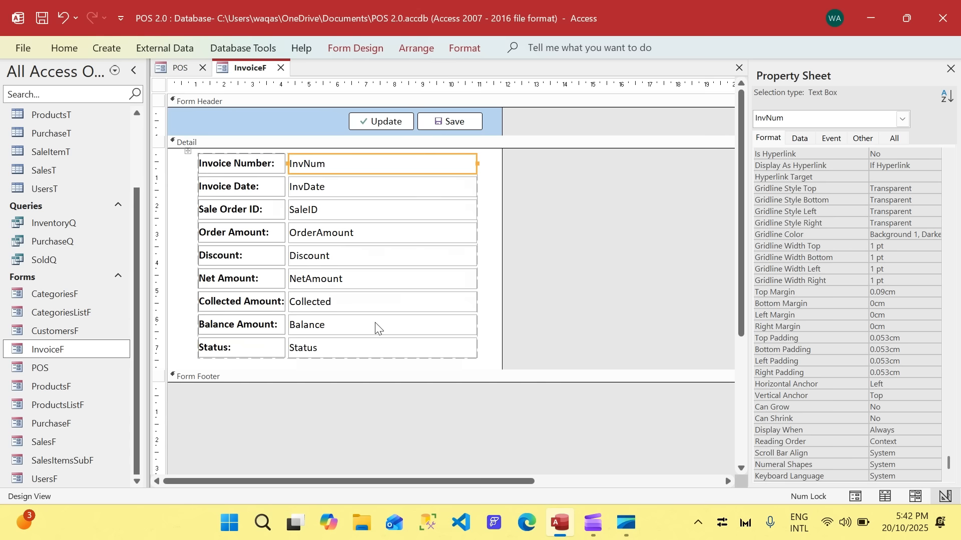
{"action": "left_click", "coordinate": [375, 345], "text": "shift"}
{"action": "left_click", "coordinate": [467, 49]}
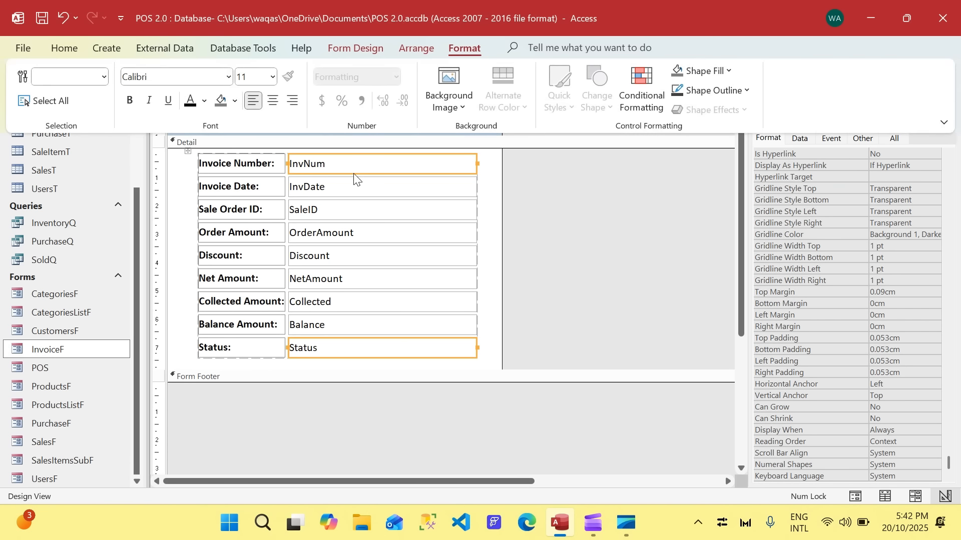
{"action": "left_click", "coordinate": [350, 189]}
{"action": "left_click", "coordinate": [344, 189], "text": "shift"}
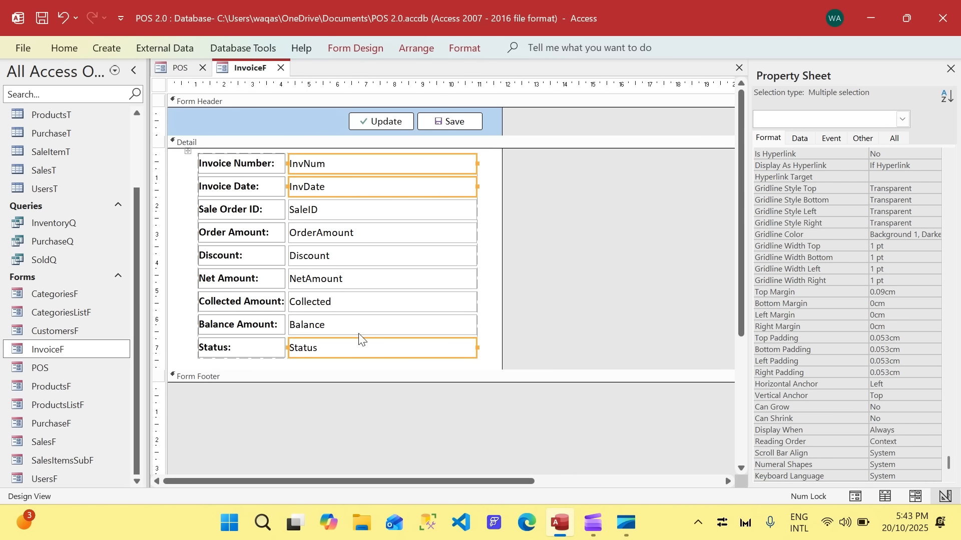
{"action": "left_click", "coordinate": [344, 329], "text": "shift"}
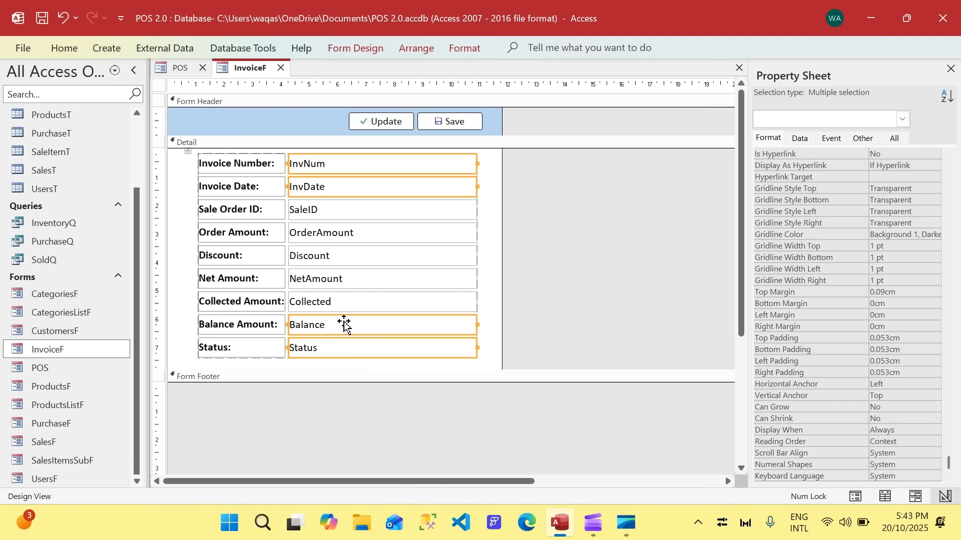
{"action": "left_click", "coordinate": [352, 239], "text": "shift"}
{"action": "left_click", "coordinate": [354, 210], "text": "shift"}
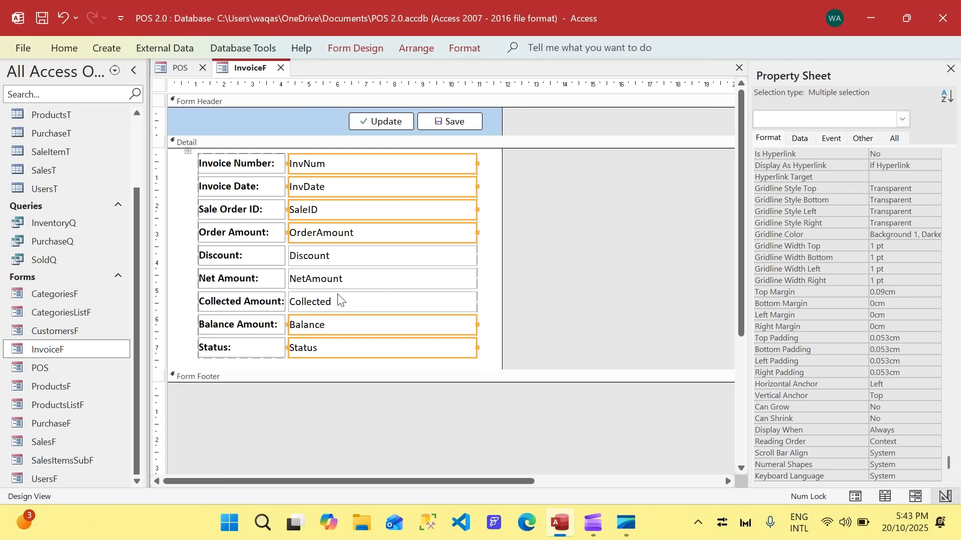
{"action": "left_click", "coordinate": [798, 141]}
{"action": "double_click", "coordinate": [897, 234]}
{"action": "double_click", "coordinate": [888, 246]}
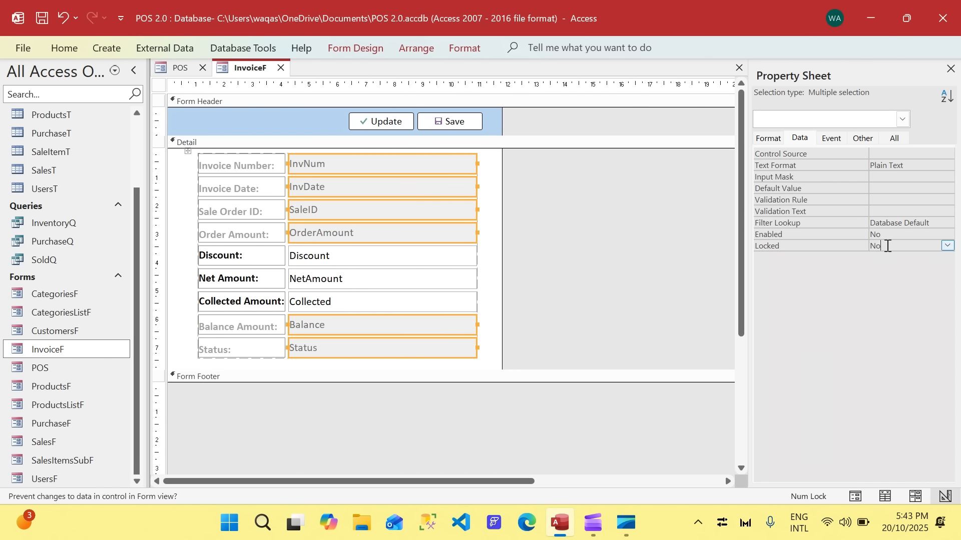
- Fill the six selected locked fields with light gray
{"action": "left_click", "coordinate": [475, 50]}
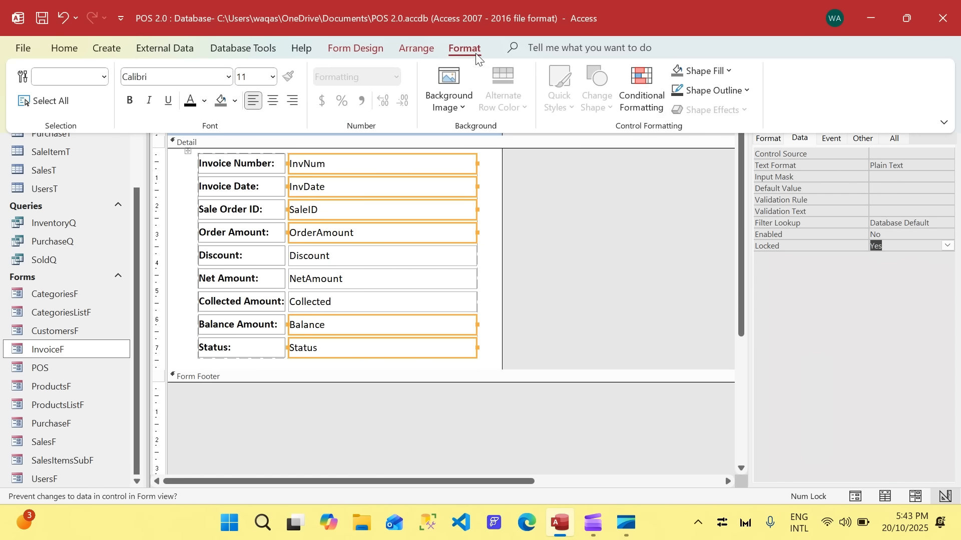
{"action": "left_click", "coordinate": [722, 73]}
{"action": "left_click", "coordinate": [699, 182]}
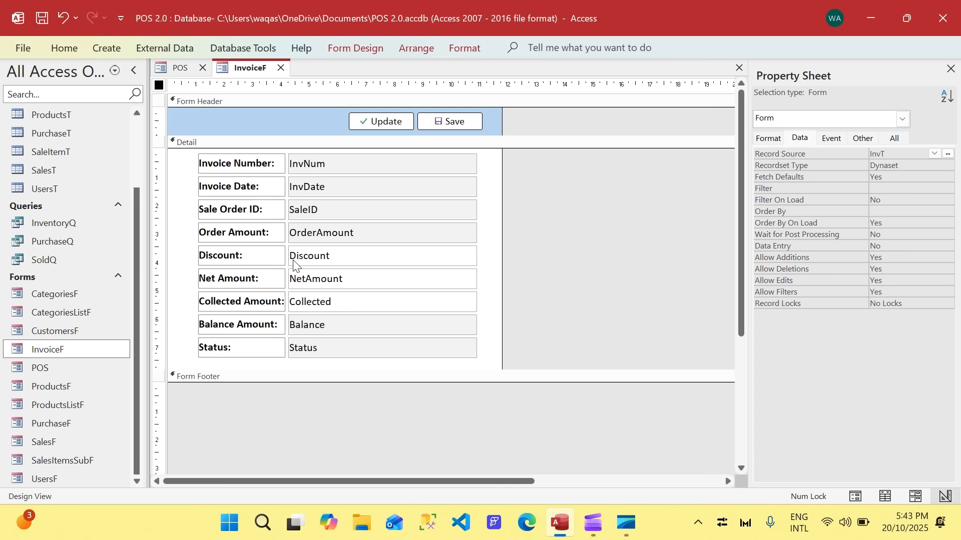
- Set the NetAmount field's Enabled to No and Locked to Yes, and give it the same light gray fill
{"action": "left_click", "coordinate": [318, 283]}
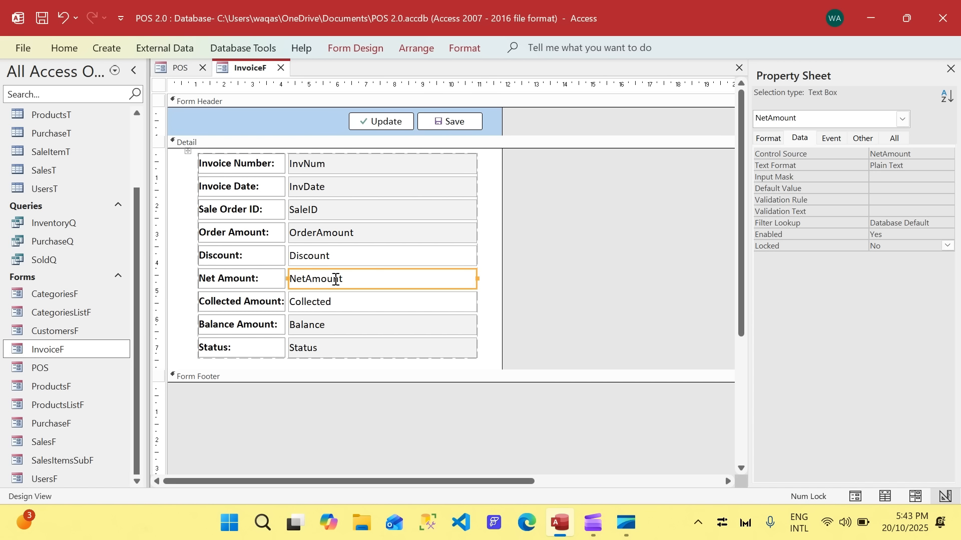
{"action": "left_click", "coordinate": [907, 247]}
{"action": "double_click", "coordinate": [895, 234]}
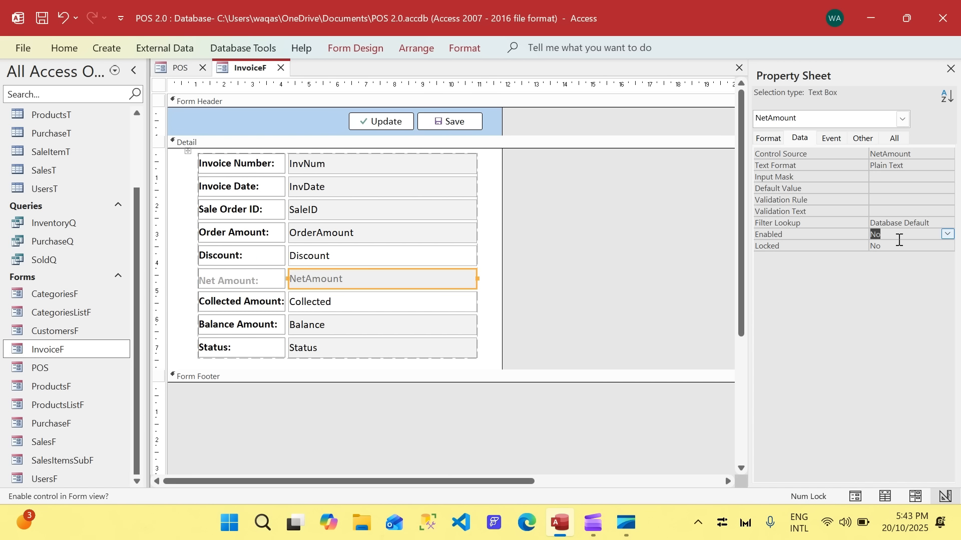
{"action": "double_click", "coordinate": [896, 245]}
{"action": "left_click", "coordinate": [468, 50]}
{"action": "left_click", "coordinate": [700, 71]}
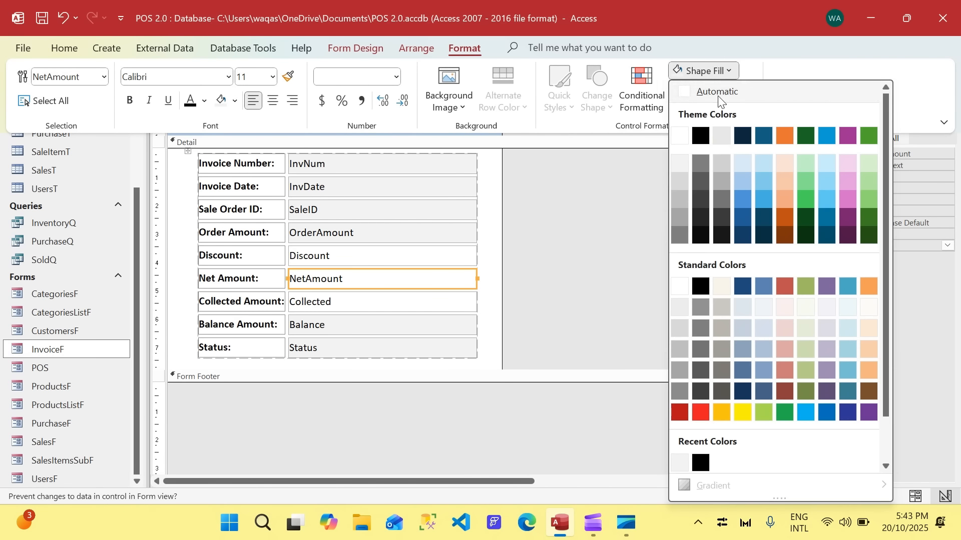
{"action": "key", "text": "Escape"}
{"action": "left_click", "coordinate": [570, 293]}
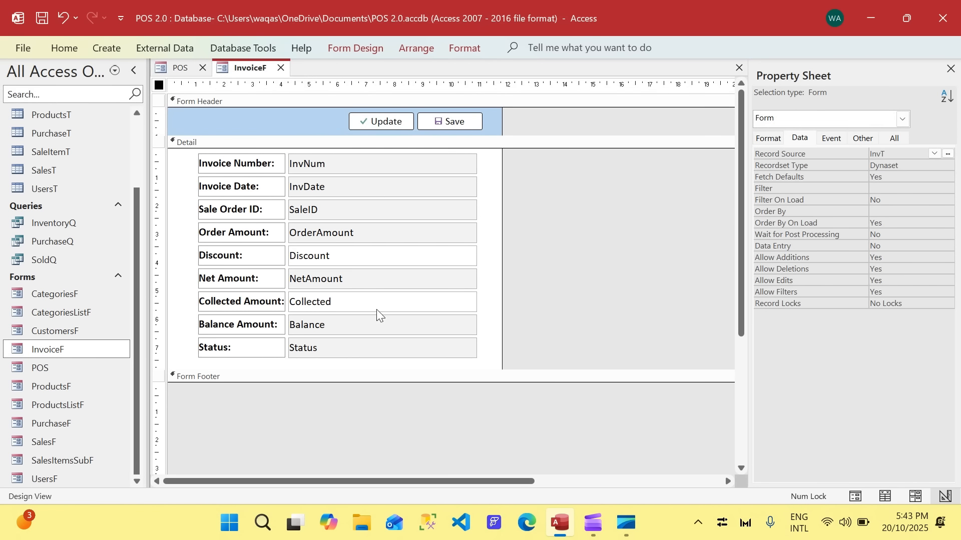
- Fill the Discount field with the lightest red shade
{"action": "left_click", "coordinate": [336, 261]}
{"action": "left_click", "coordinate": [341, 303]}
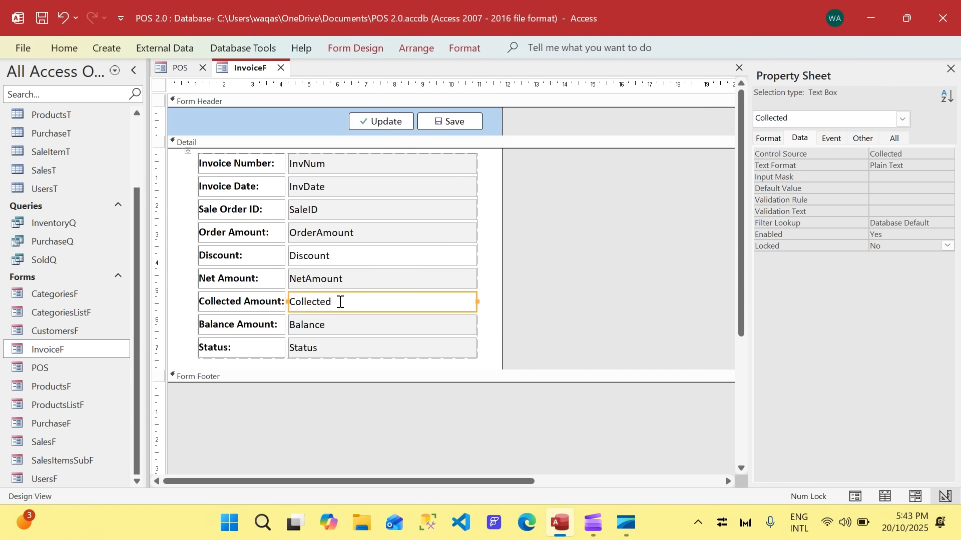
{"action": "left_click", "coordinate": [356, 256]}
{"action": "left_click", "coordinate": [464, 48]}
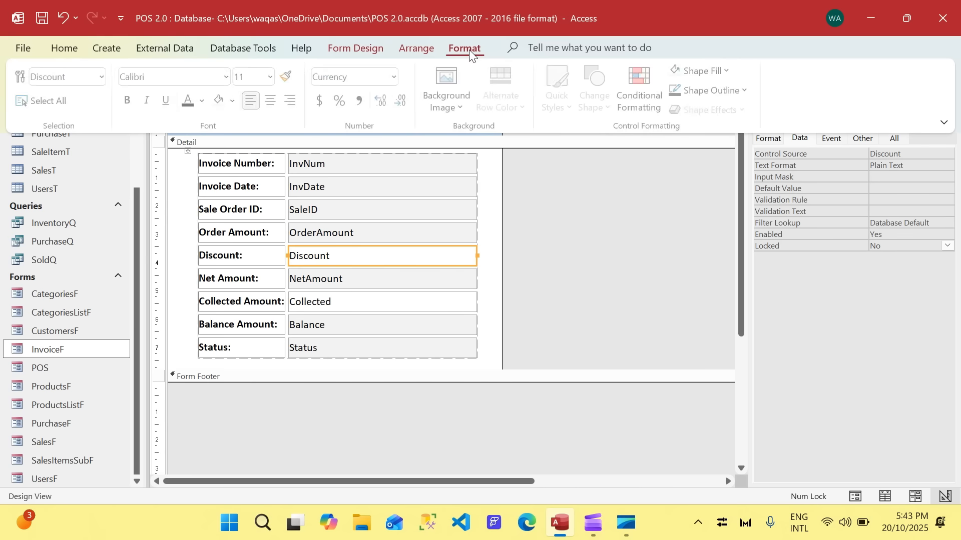
{"action": "left_click", "coordinate": [700, 71]}
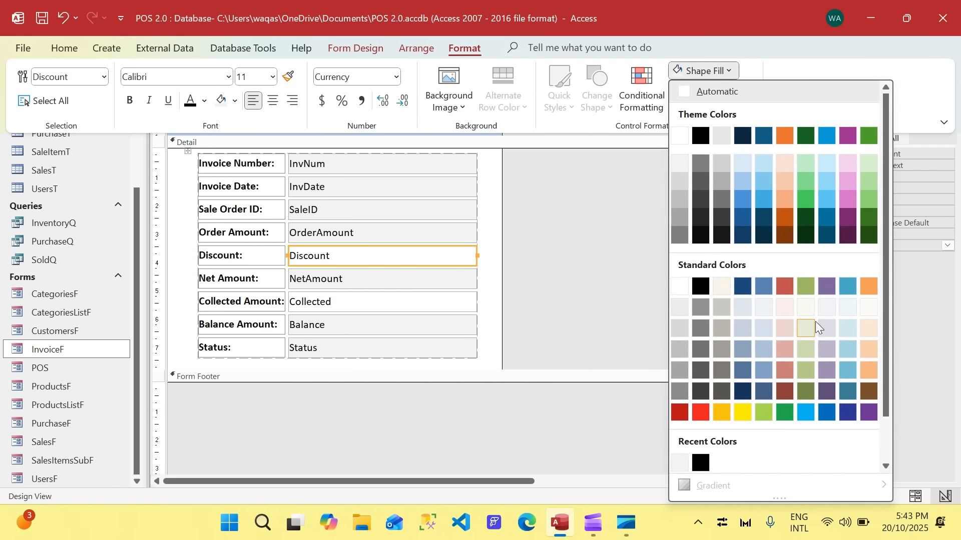
{"action": "left_click", "coordinate": [782, 307]}
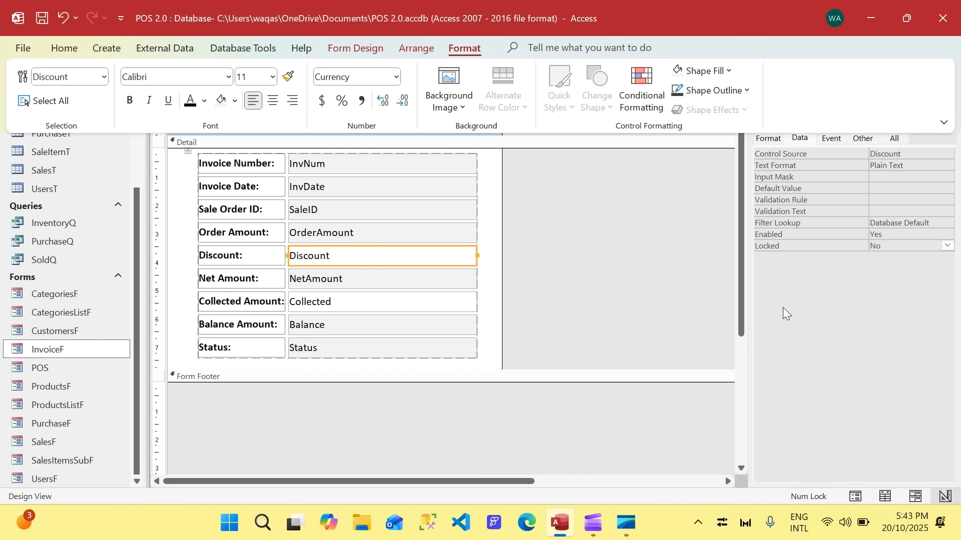
- Fill the Collected field with light green and make its text bold
{"action": "left_click", "coordinate": [399, 303]}
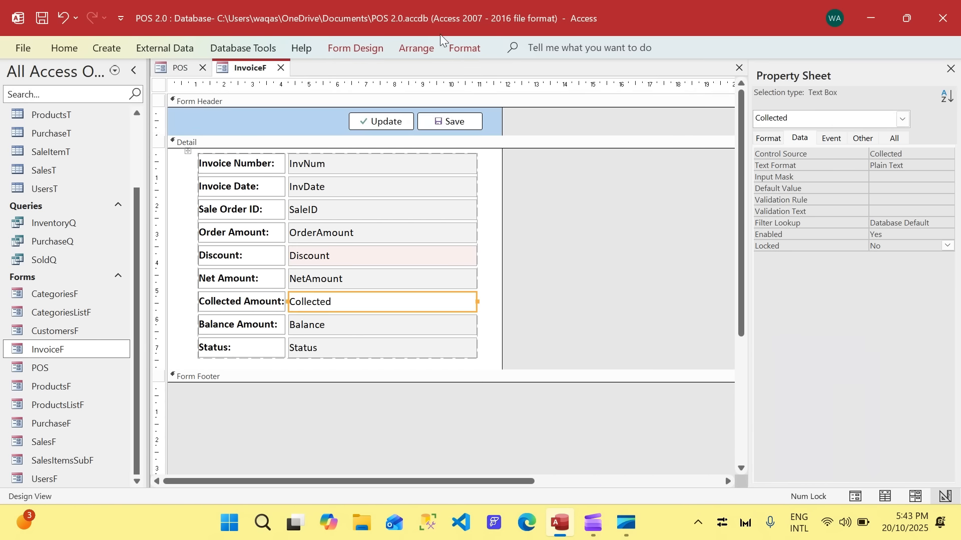
{"action": "left_click", "coordinate": [464, 48]}
{"action": "left_click", "coordinate": [710, 71]}
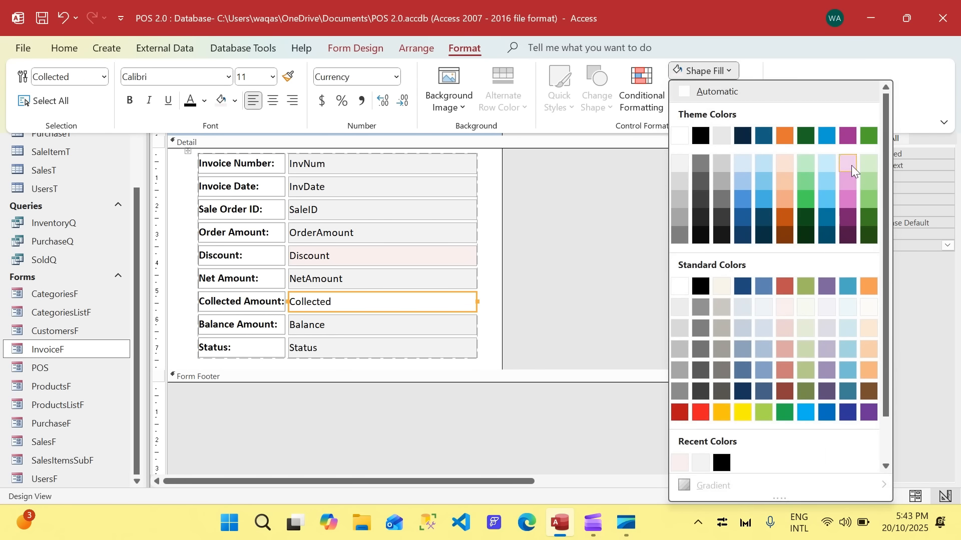
{"action": "left_click", "coordinate": [806, 169]}
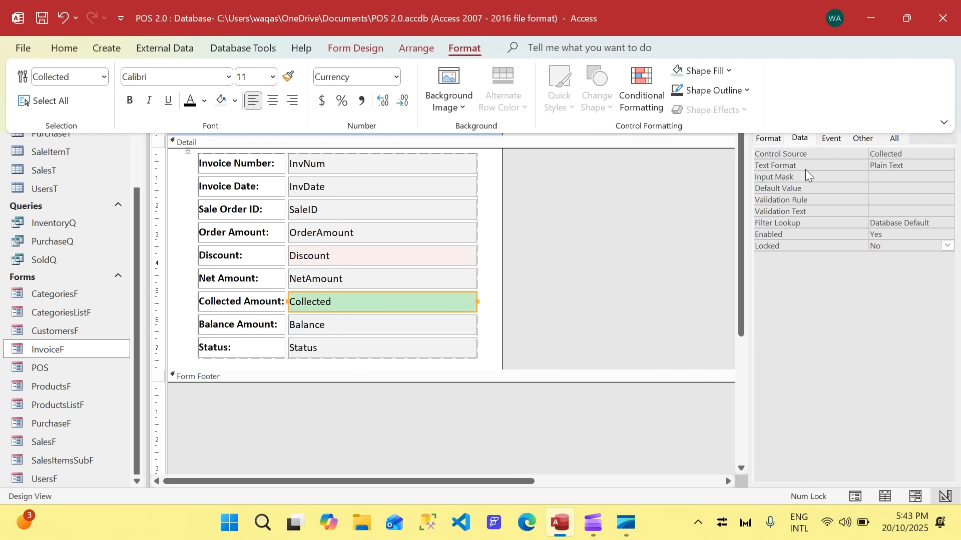
{"action": "left_click", "coordinate": [569, 284]}
{"action": "left_click", "coordinate": [454, 302]}
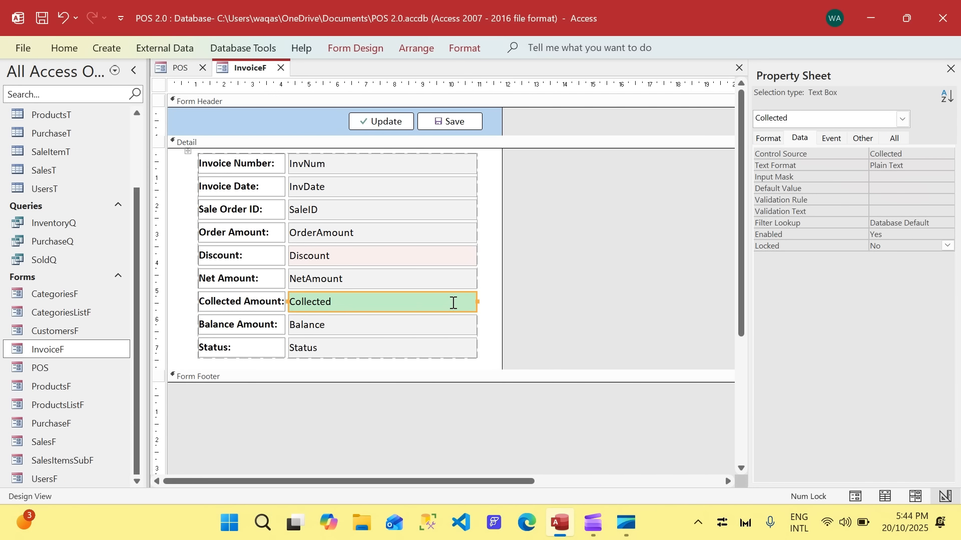
{"action": "left_click", "coordinate": [557, 273]}
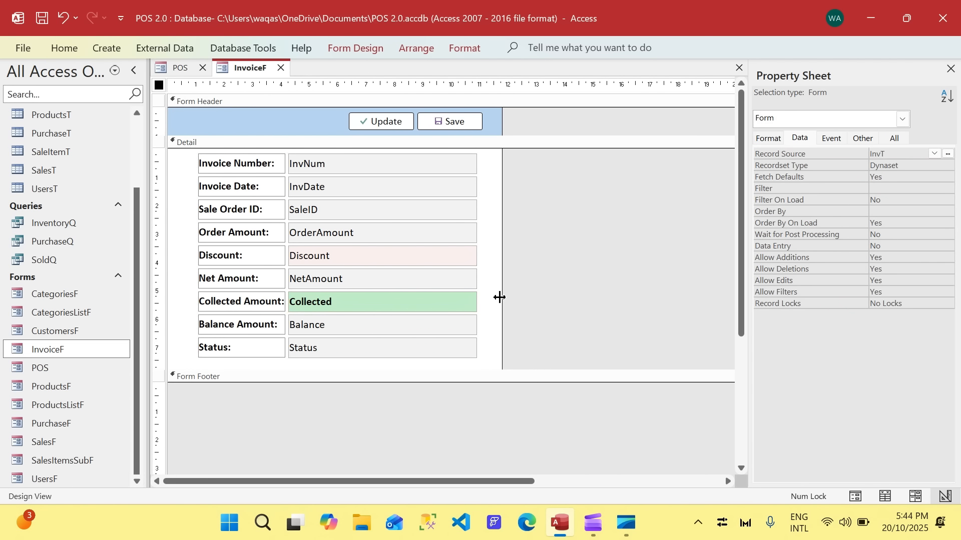
- Preview the invoice form in Form View, check the Discount and Collected fields, and return to Design View
{"action": "right_click", "coordinate": [223, 68]}
{"action": "left_click", "coordinate": [265, 137]}
{"action": "left_click_drag", "start_coordinate": [333, 88], "coordinate": [621, 112]}
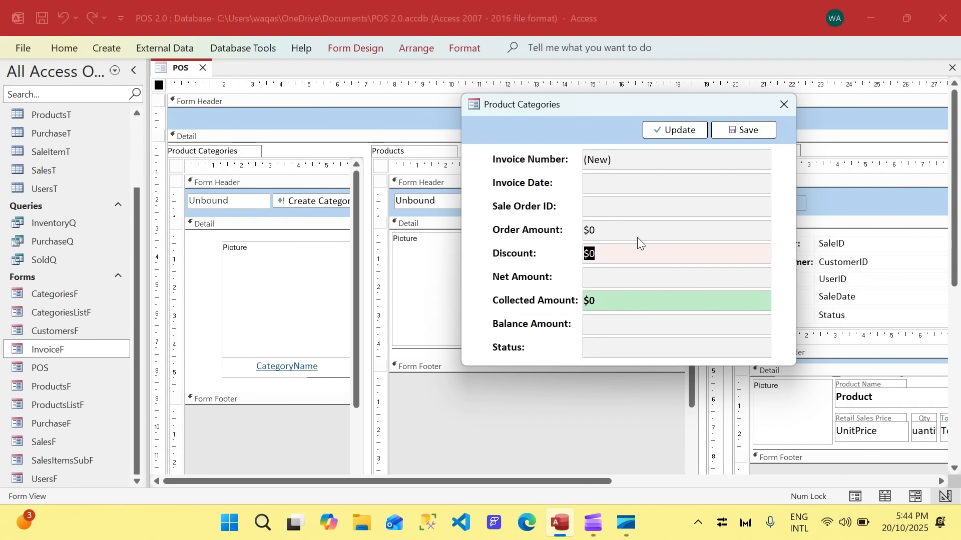
{"action": "left_click", "coordinate": [637, 251]}
{"action": "left_click", "coordinate": [638, 306]}
{"action": "right_click", "coordinate": [546, 117]}
{"action": "left_click", "coordinate": [574, 167]}
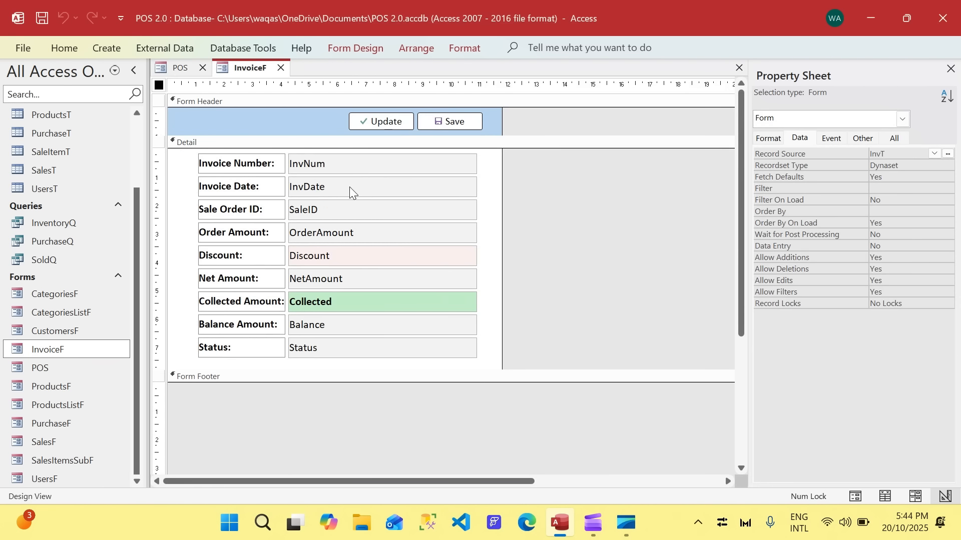
- Clear the InvT record source from the invoice form
{"action": "left_click", "coordinate": [896, 154]}
{"action": "key", "text": "Delete"}
{"action": "key", "text": "Return"}
{"action": "left_click", "coordinate": [318, 165]}
{"action": "left_click", "coordinate": [494, 194]}
- Unbind the InvNum, InvDate and SaleID text boxes by removing their control sources
{"action": "left_click", "coordinate": [324, 164]}
{"action": "double_click", "coordinate": [324, 165]}
{"action": "key", "text": "Delete"}
{"action": "key", "text": "Return"}
{"action": "left_click", "coordinate": [320, 188]}
{"action": "double_click", "coordinate": [321, 188]}
{"action": "key", "text": "Delete"}
{"action": "key", "text": "Return"}
{"action": "left_click", "coordinate": [304, 209]}
{"action": "double_click", "coordinate": [302, 209]}
{"action": "key", "text": "Delete"}
{"action": "key", "text": "Return"}
- Unbind the OrderAmount, Discount and NetAmount text boxes by removing their control sources
{"action": "left_click", "coordinate": [312, 232]}
{"action": "double_click", "coordinate": [308, 233]}
{"action": "key", "text": "Delete"}
{"action": "key", "text": "Return"}
{"action": "left_click", "coordinate": [307, 256]}
{"action": "double_click", "coordinate": [308, 256]}
{"action": "key", "text": "Delete"}
{"action": "key", "text": "Return"}
{"action": "left_click", "coordinate": [325, 279]}
{"action": "double_click", "coordinate": [315, 279]}
{"action": "key", "text": "Delete"}
{"action": "key", "text": "Return"}
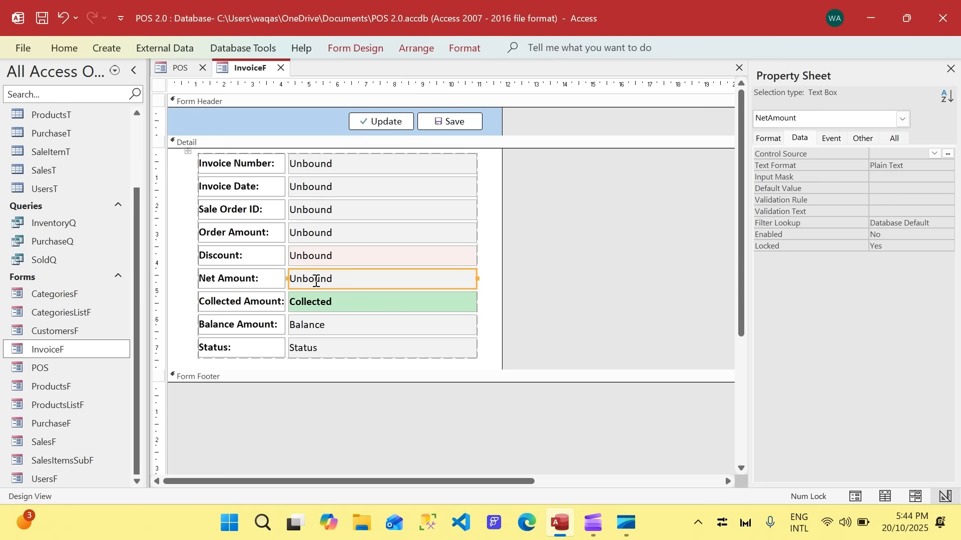
- Unbind the Collected, Balance and Status text boxes by removing their control sources
{"action": "left_click", "coordinate": [306, 301]}
{"action": "double_click", "coordinate": [302, 299]}
{"action": "key", "text": "Delete"}
{"action": "key", "text": "Return"}
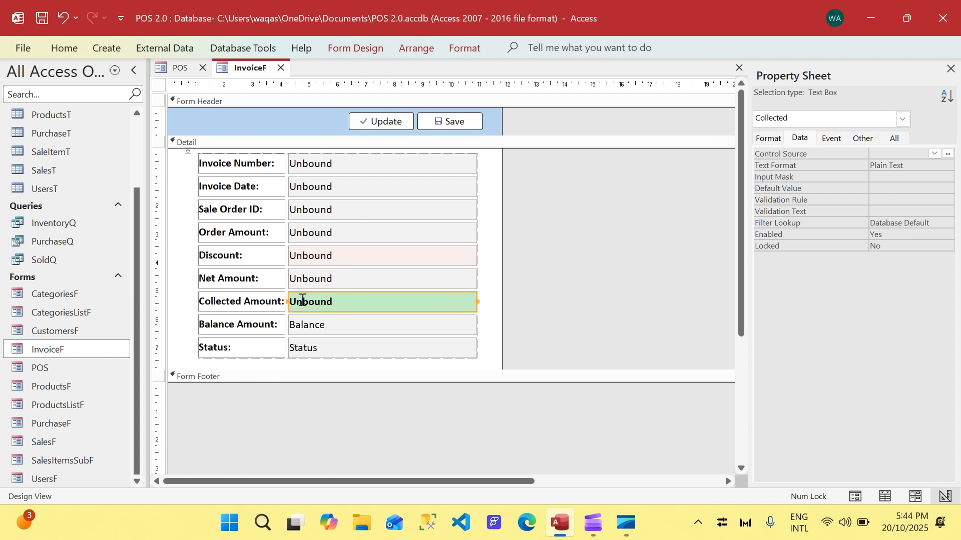
{"action": "left_click", "coordinate": [300, 326]}
{"action": "double_click", "coordinate": [302, 324]}
{"action": "key", "text": "Delete"}
{"action": "key", "text": "Return"}
{"action": "left_click", "coordinate": [298, 346]}
{"action": "double_click", "coordinate": [301, 348]}
{"action": "key", "text": "Delete"}
{"action": "key", "text": "Return"}
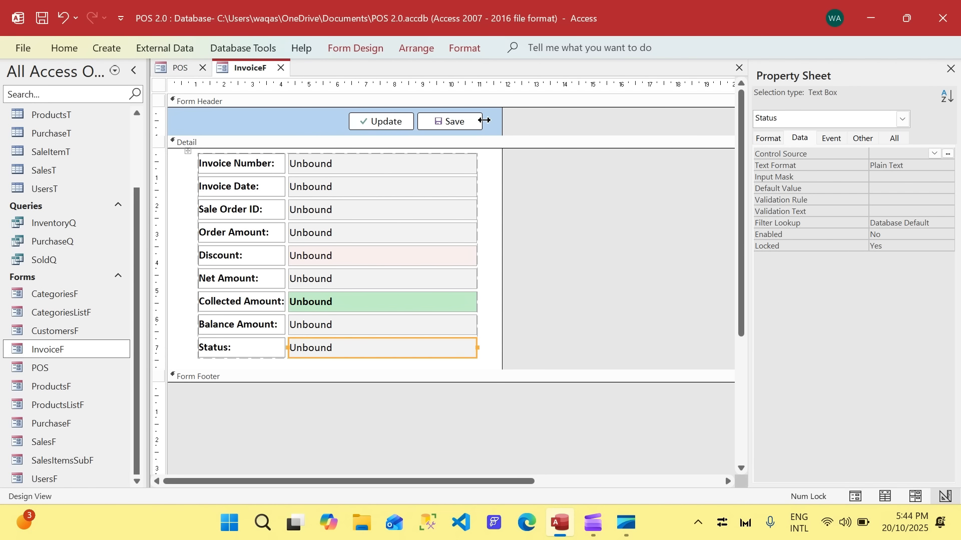
- Compare the Sales Order subform on the POS form with the fields of the InvoiceF form
{"action": "left_click", "coordinate": [176, 70]}
{"action": "left_click_drag", "start_coordinate": [395, 481], "coordinate": [634, 197]}
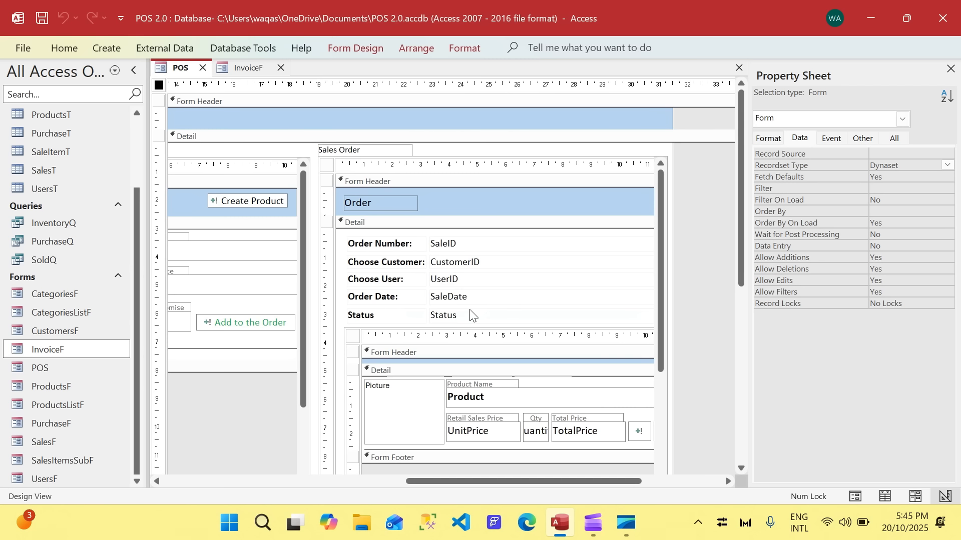
{"action": "left_click", "coordinate": [235, 74]}
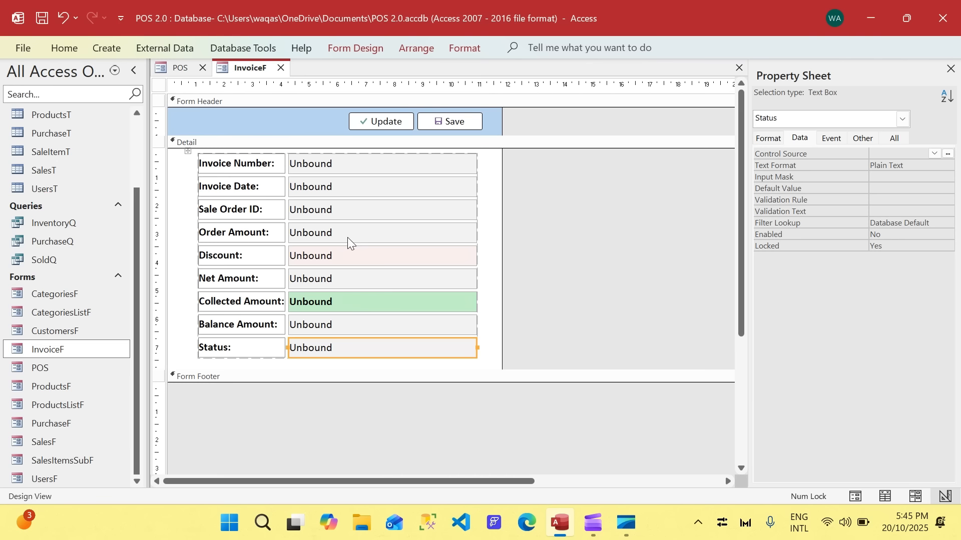
{"action": "left_click", "coordinate": [180, 67]}
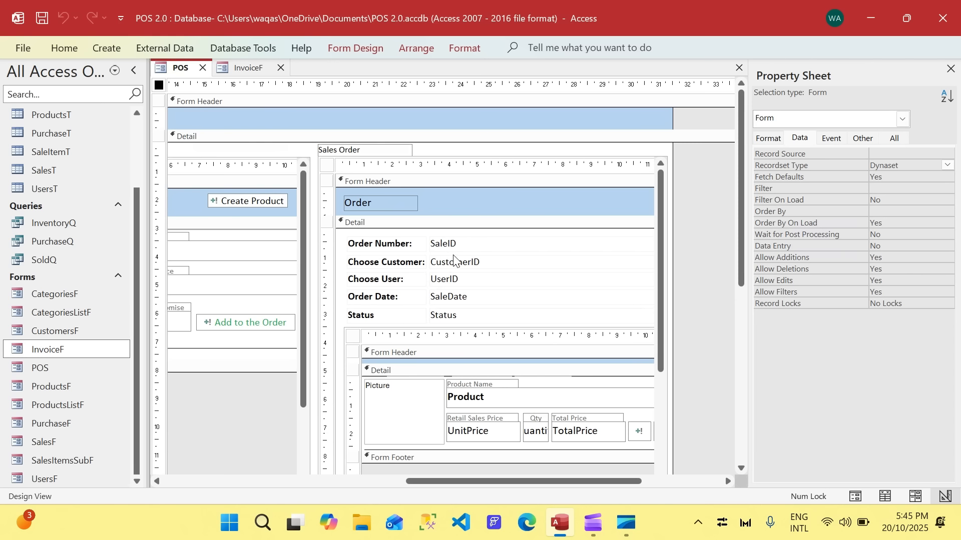
{"action": "left_click", "coordinate": [252, 68]}
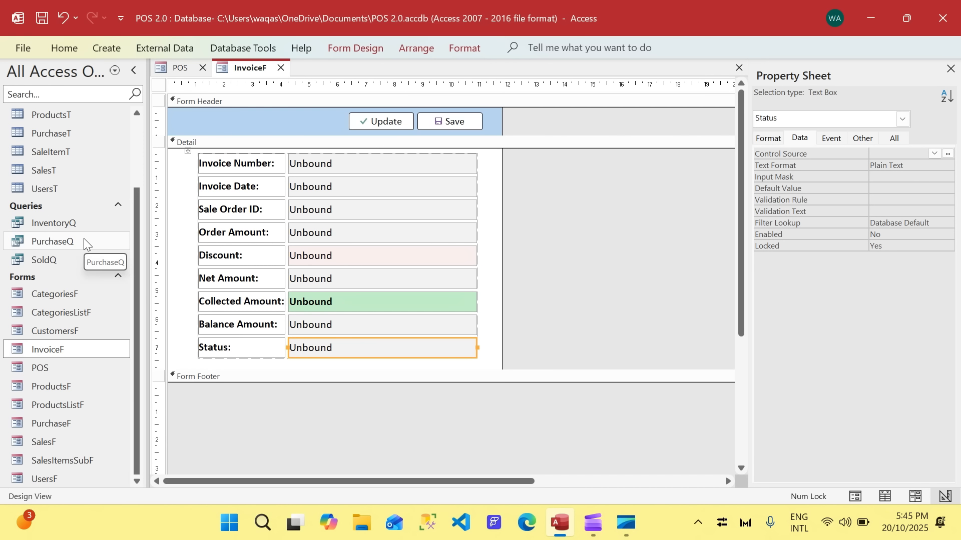
- Open the SoldQ and PurchaseQ queries to examine their per-product data
{"action": "left_click", "coordinate": [56, 262]}
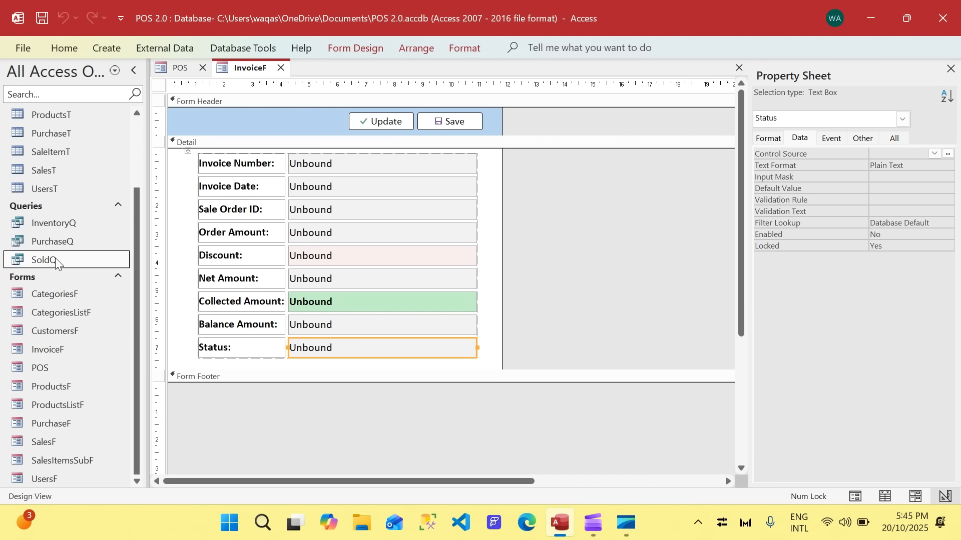
{"action": "double_click", "coordinate": [55, 260]}
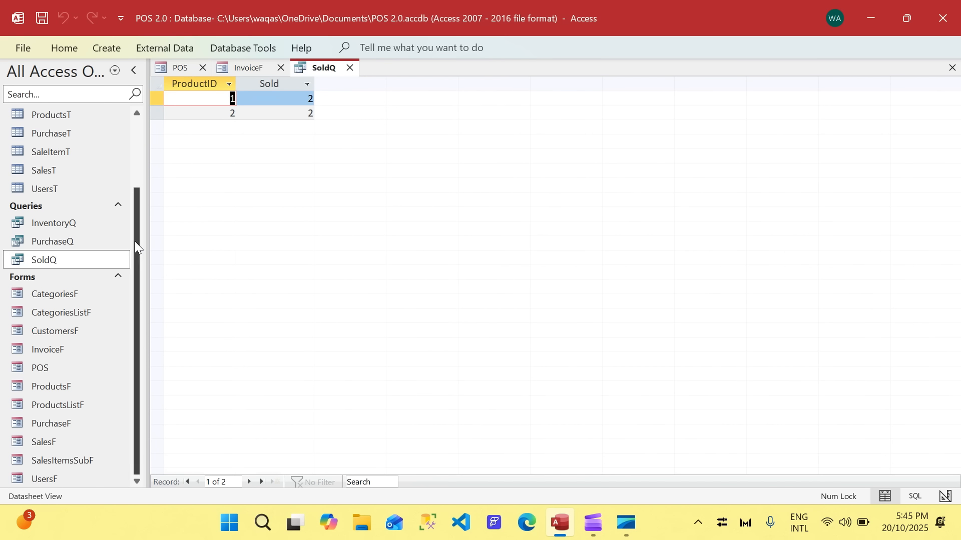
{"action": "double_click", "coordinate": [52, 241]}
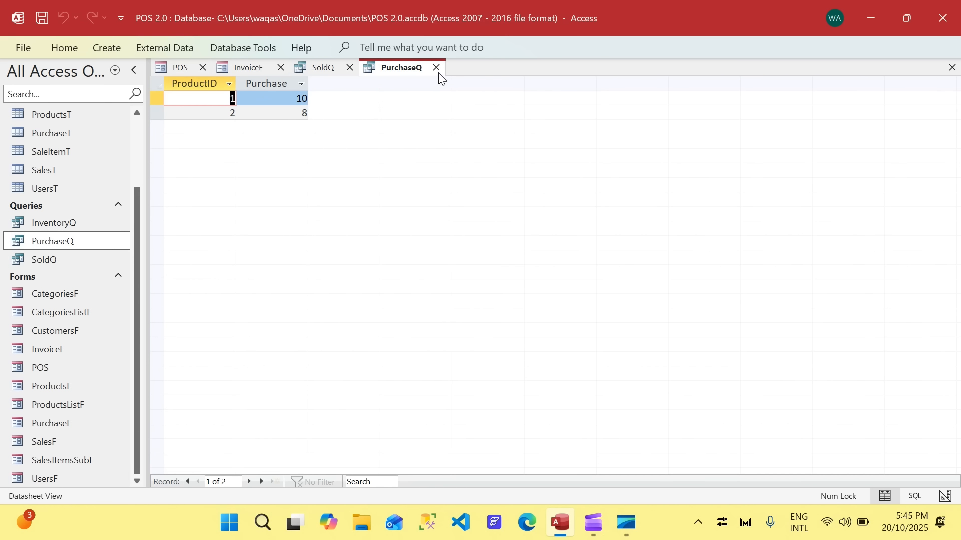
- Examine the InventoryQ query's purchase, sold and available data, and close the PurchaseQ, SoldQ and InventoryQ queries
{"action": "left_click", "coordinate": [436, 69]}
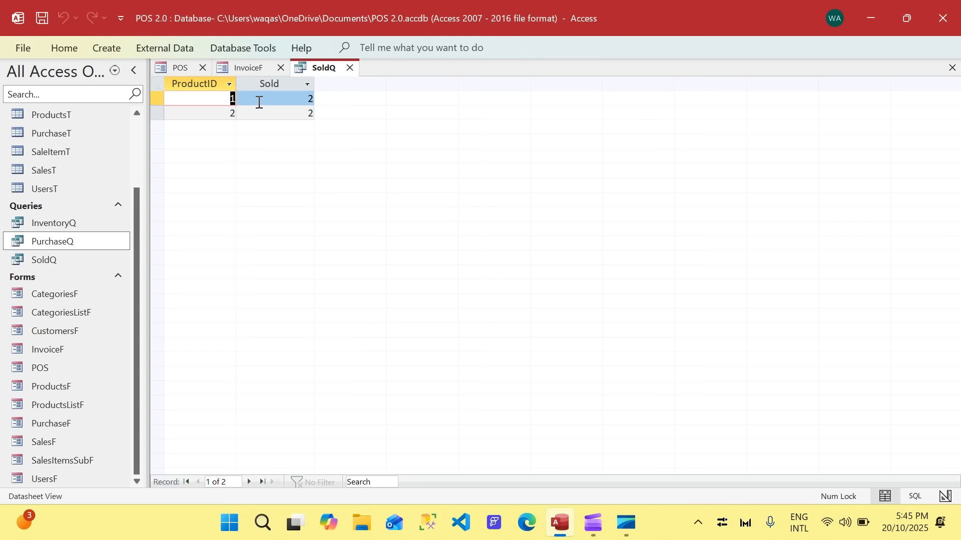
{"action": "left_click", "coordinate": [66, 225]}
{"action": "double_click", "coordinate": [65, 225]}
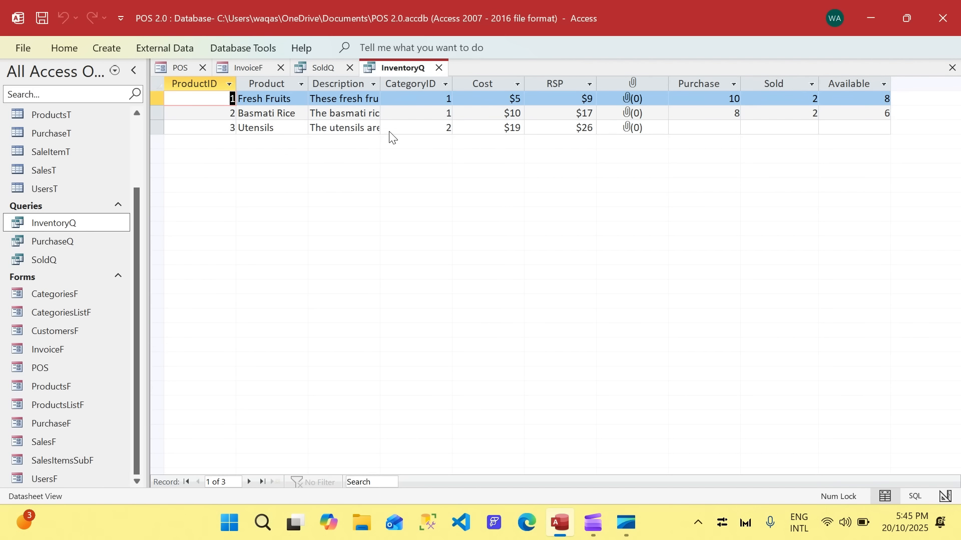
{"action": "left_click", "coordinate": [306, 66]}
{"action": "left_click", "coordinate": [349, 68]}
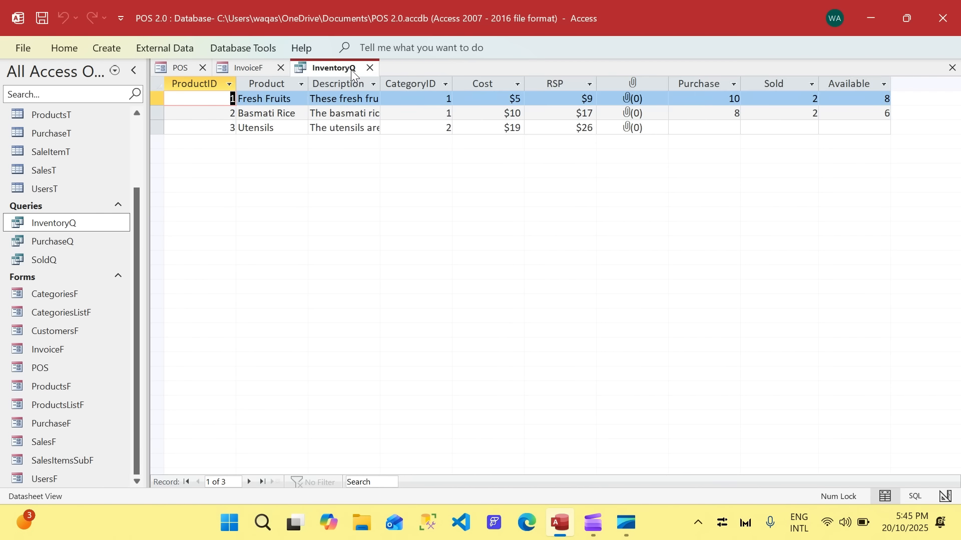
{"action": "left_click", "coordinate": [370, 68]}
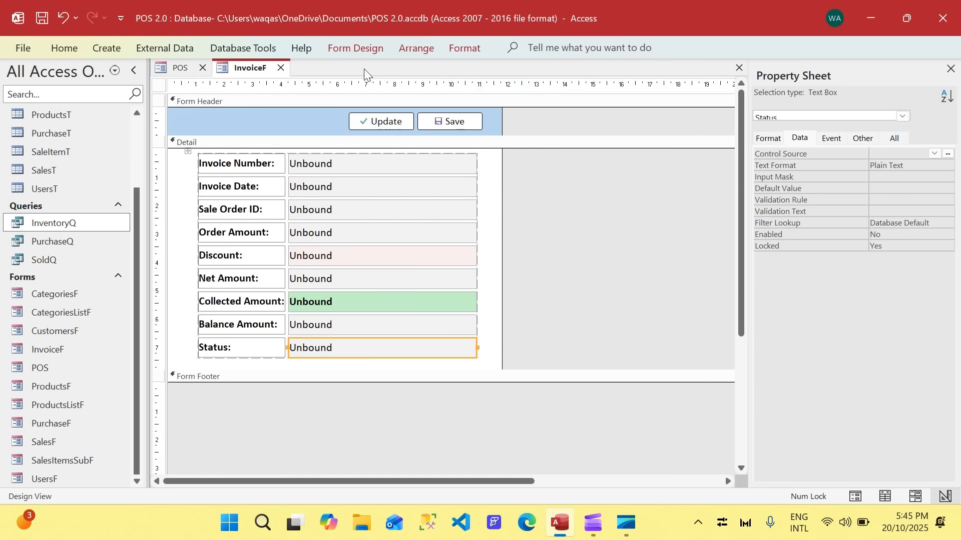
- Compare the SoldQ query's results with the Sales Order subform on the POS form, then close SoldQ
{"action": "left_click", "coordinate": [64, 261]}
{"action": "double_click", "coordinate": [64, 260]}
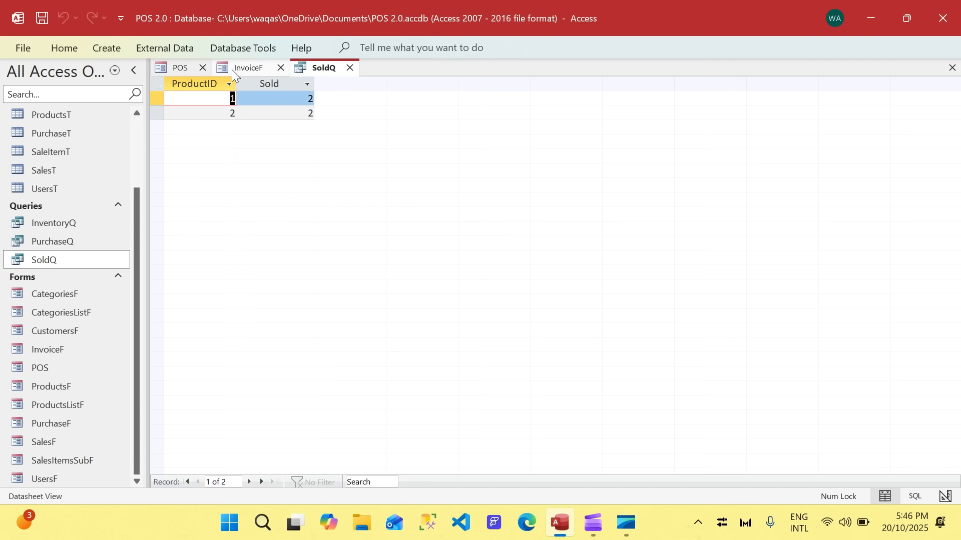
{"action": "left_click", "coordinate": [181, 68]}
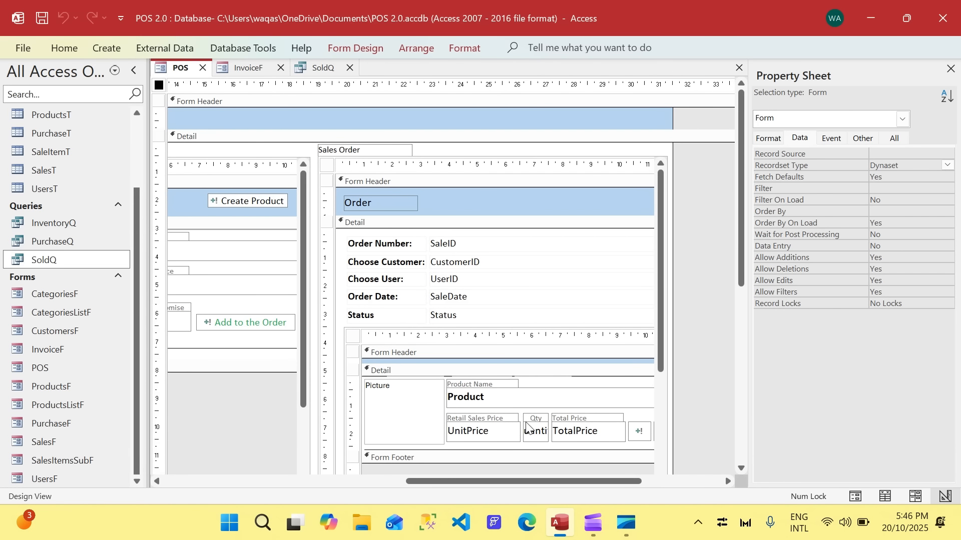
{"action": "left_click", "coordinate": [313, 69]}
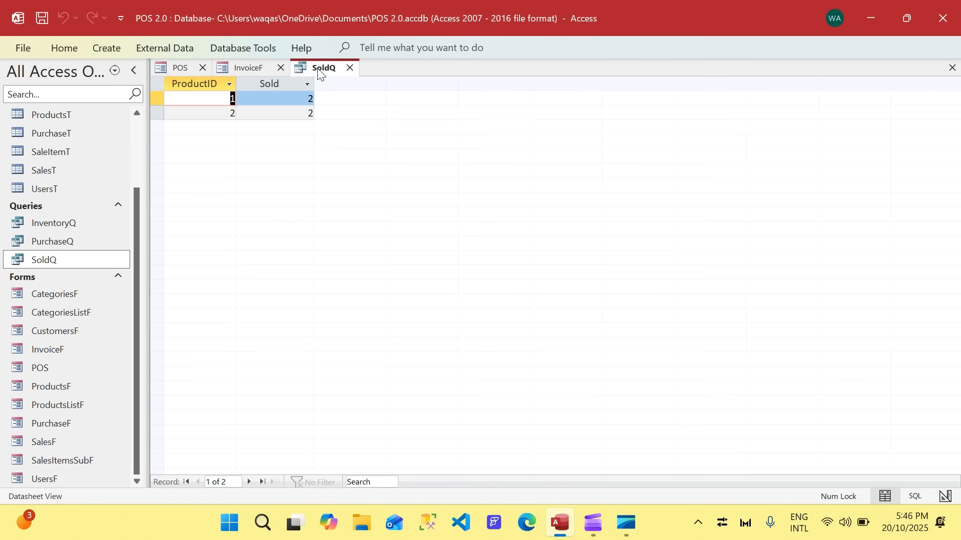
{"action": "left_click", "coordinate": [349, 68]}
- Duplicate the SoldQ query under the name SalesAmountQ
{"action": "right_click", "coordinate": [112, 268]}
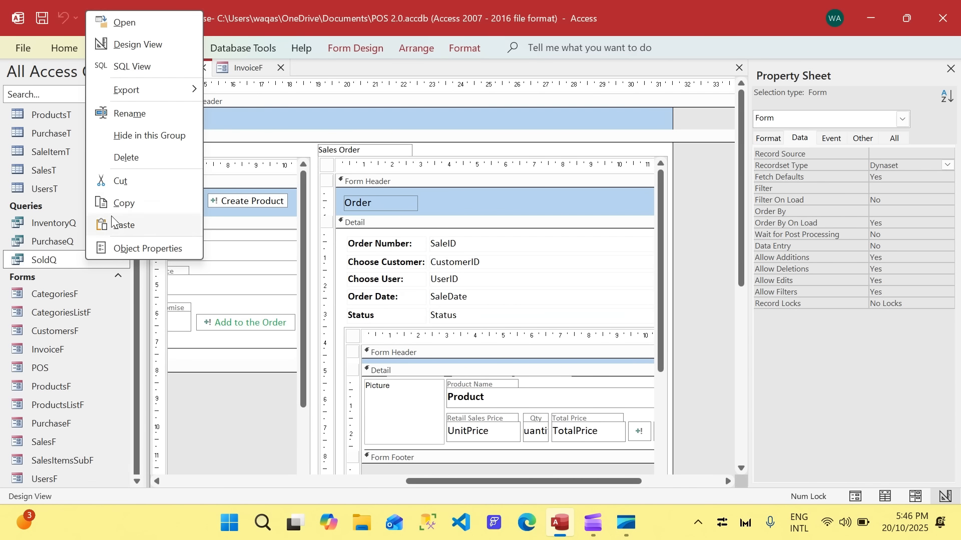
{"action": "left_click", "coordinate": [121, 199]}
{"action": "key", "text": "ctrl+v"}
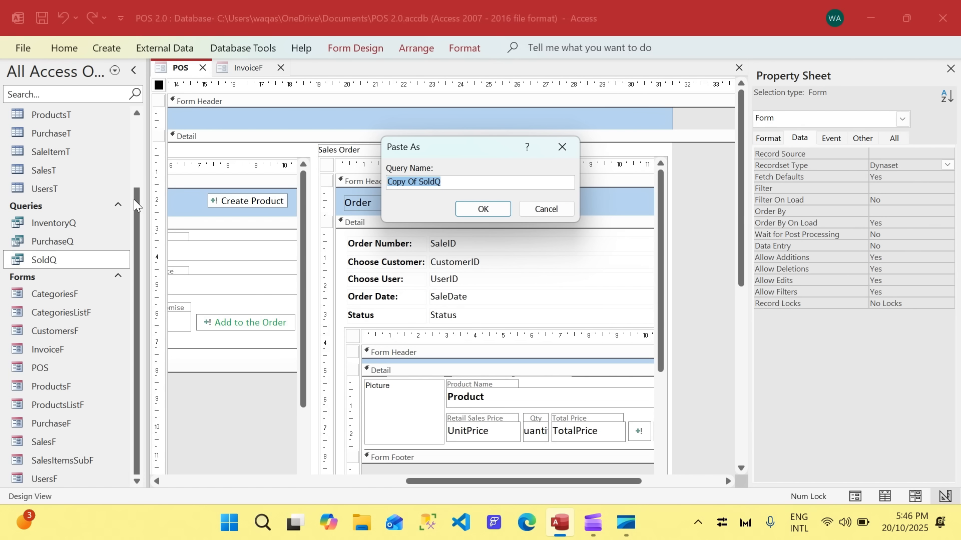
{"action": "type", "text": "S"}
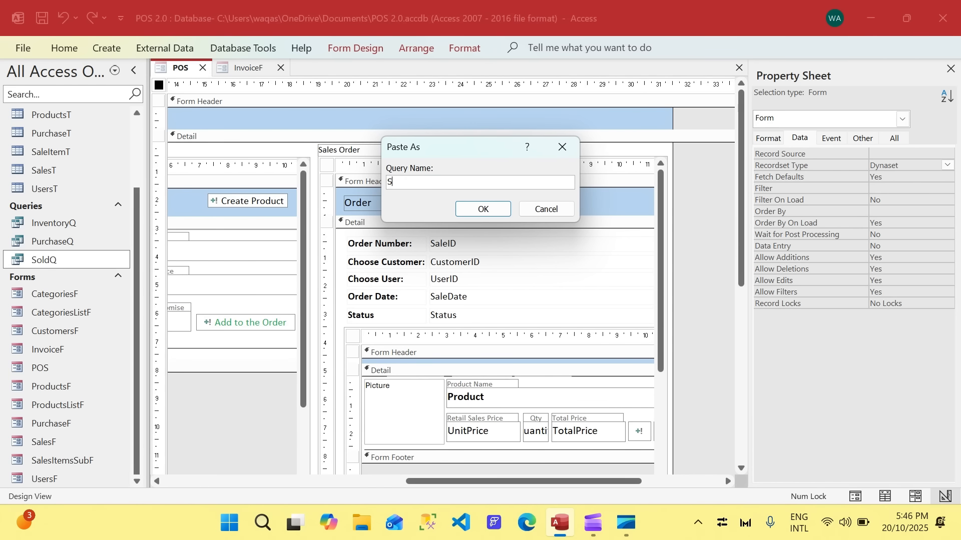
{"action": "type", "text": "alesAmountQ"}
{"action": "key", "text": "Return"}
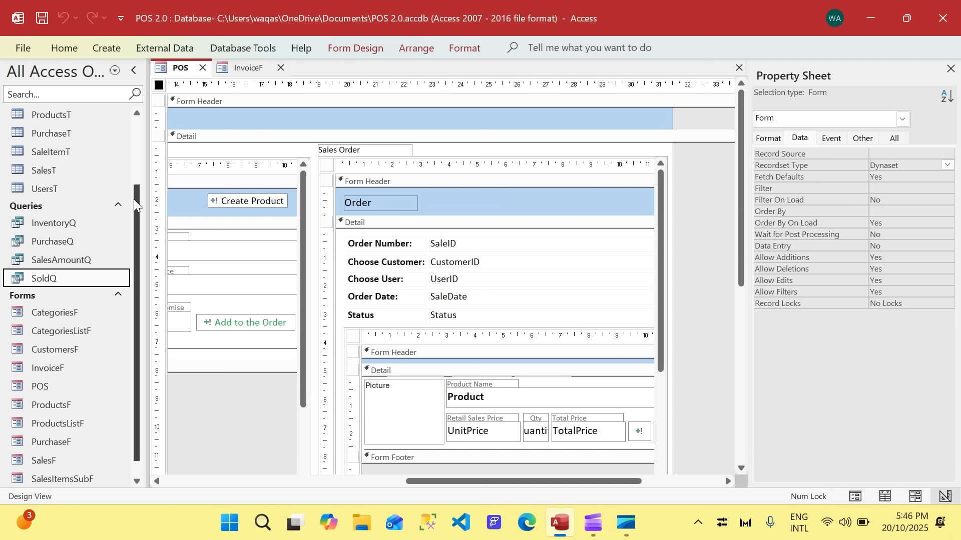
- Open the SalesT and SaleItemT tables and check the SoldQ query against them, closing SoldQ again
{"action": "scroll", "coordinate": [83, 148], "scroll_direction": "up", "scroll_amount": 2}
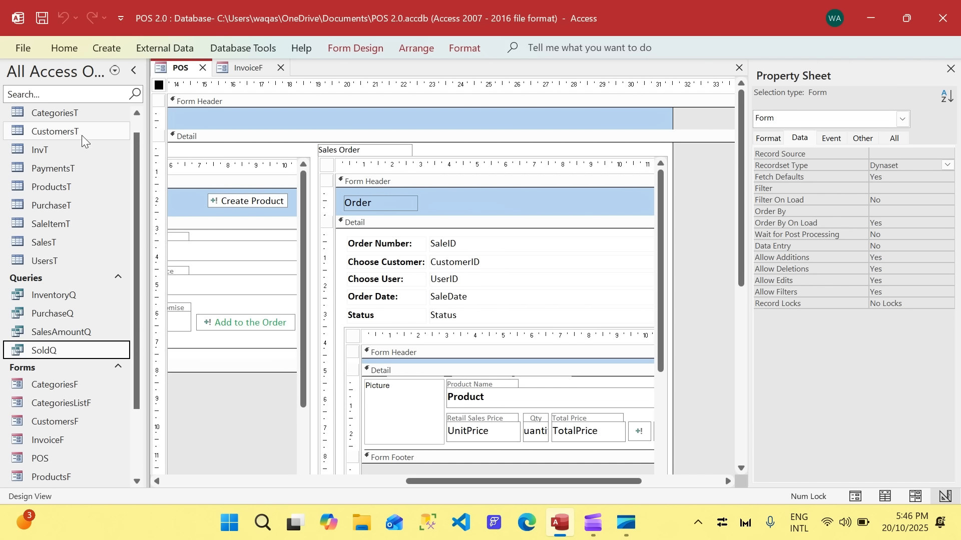
{"action": "scroll", "coordinate": [79, 214], "scroll_direction": "up", "scroll_amount": 1}
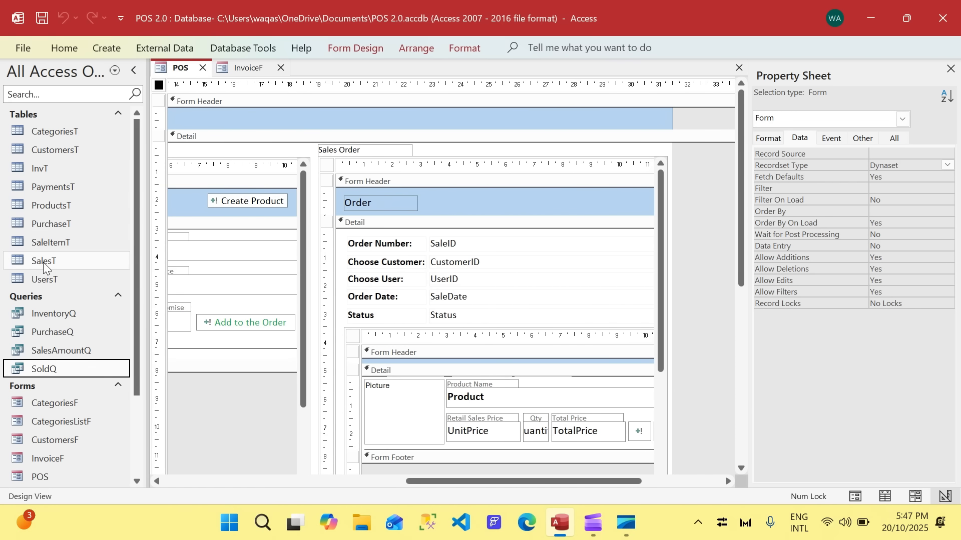
{"action": "double_click", "coordinate": [76, 258]}
{"action": "double_click", "coordinate": [59, 245]}
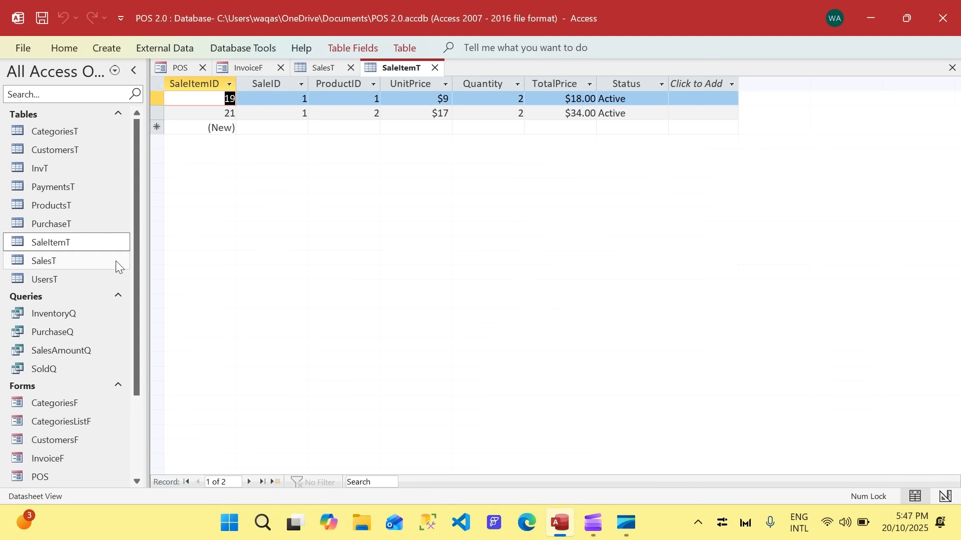
{"action": "double_click", "coordinate": [52, 371]}
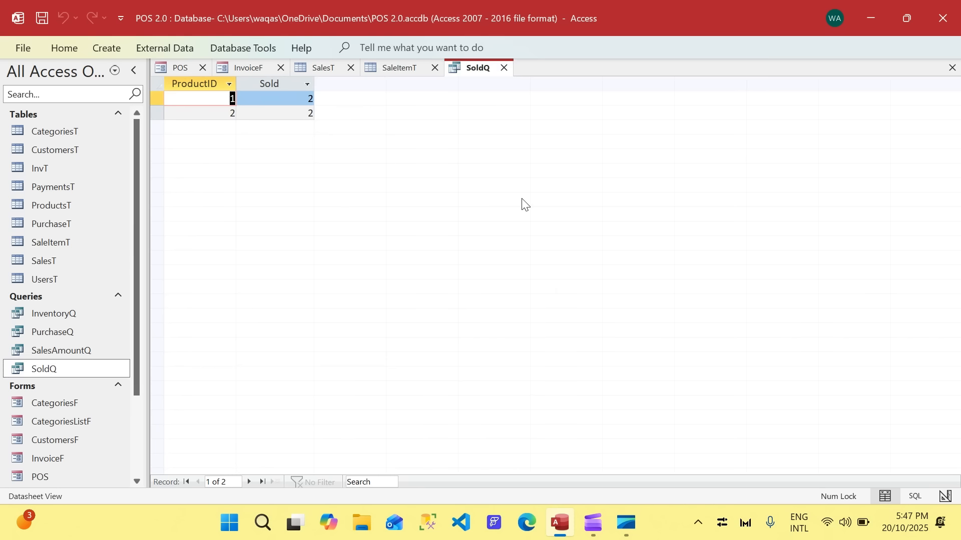
{"action": "left_click", "coordinate": [505, 67]}
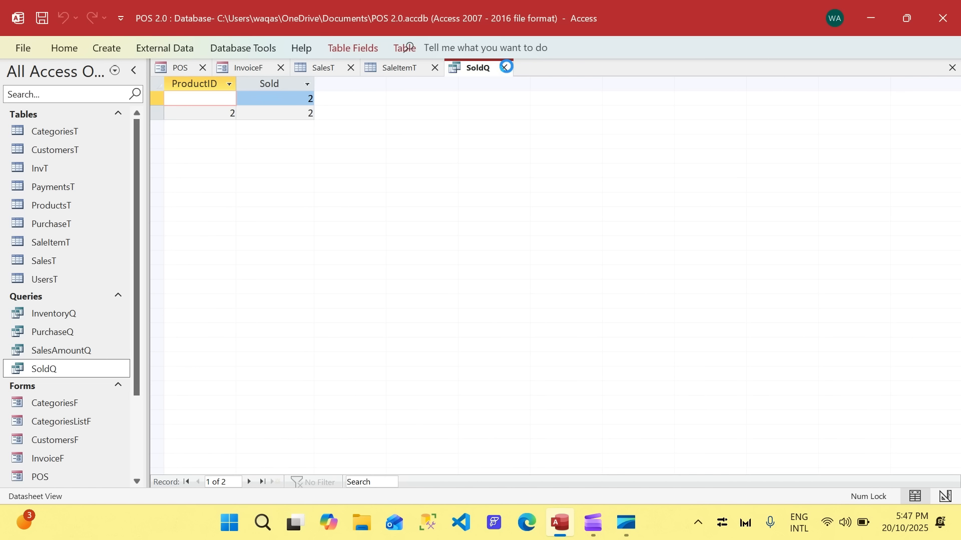
- Open the SalesAmountQ query in Design View and enlarge the SaleItemT field list to show all its fields
{"action": "double_click", "coordinate": [75, 352]}
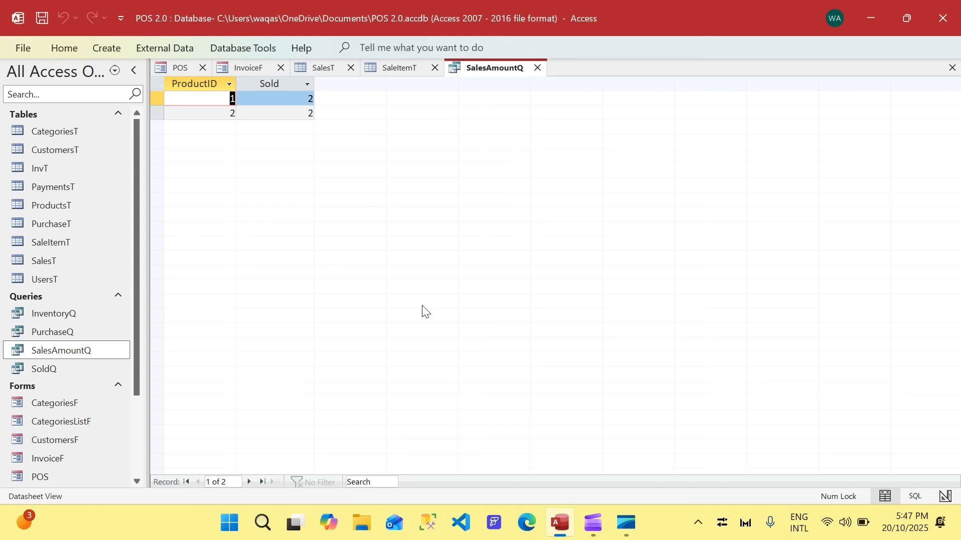
{"action": "right_click", "coordinate": [490, 68]}
{"action": "left_click", "coordinate": [535, 144]}
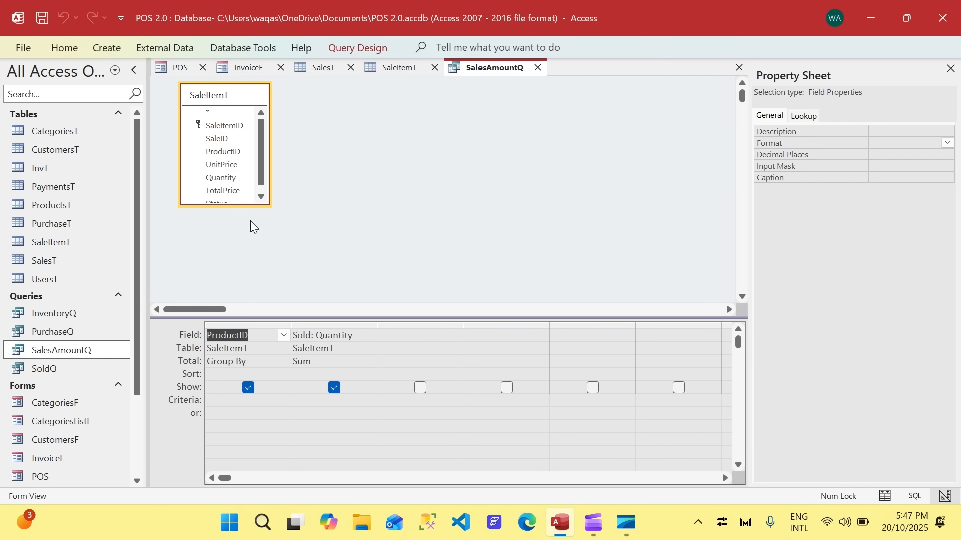
{"action": "left_click_drag", "start_coordinate": [238, 205], "coordinate": [226, 235]}
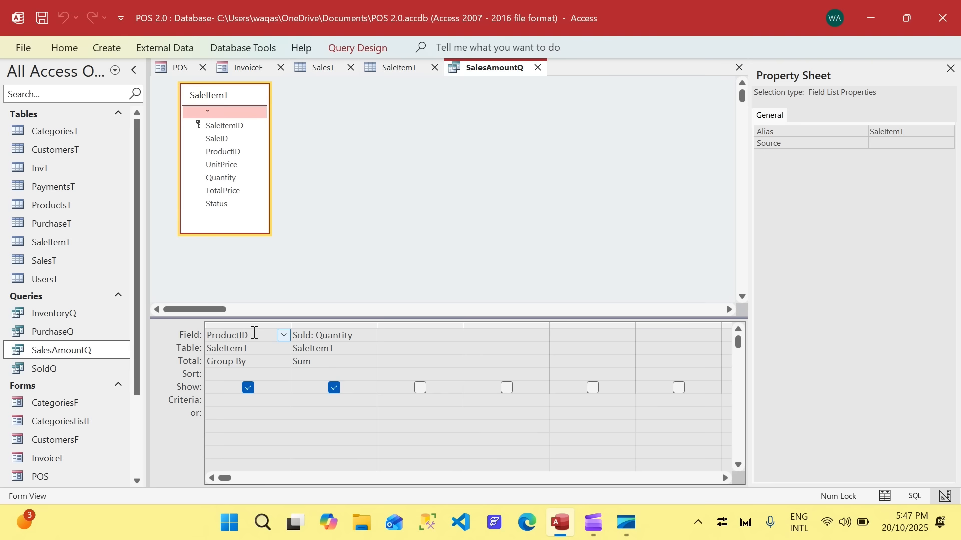
- Replace the ProductID and Sold columns of SalesAmountQ with the SaleID and TotalPrice fields from SaleItemT
{"action": "left_click_drag", "start_coordinate": [340, 325], "coordinate": [286, 325]}
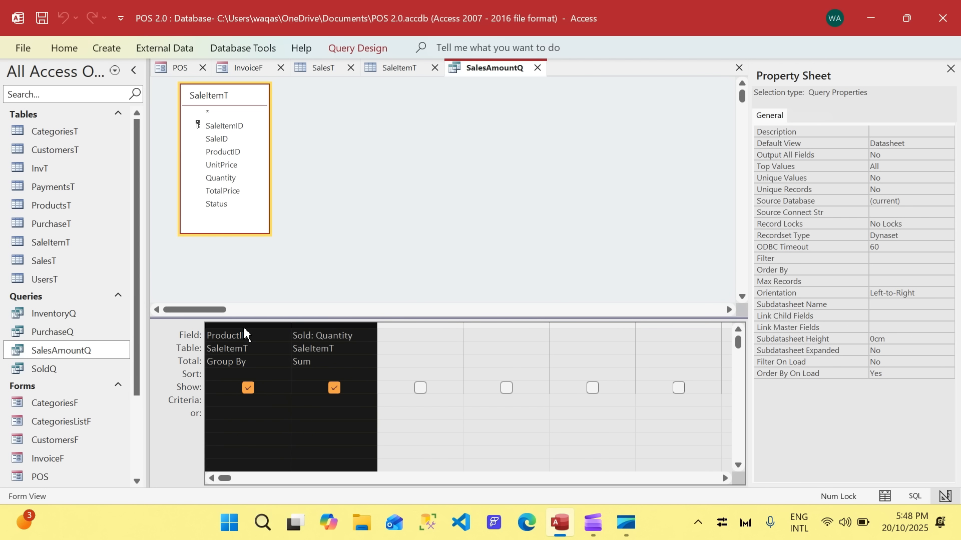
{"action": "key", "text": "Delete"}
{"action": "double_click", "coordinate": [227, 139]}
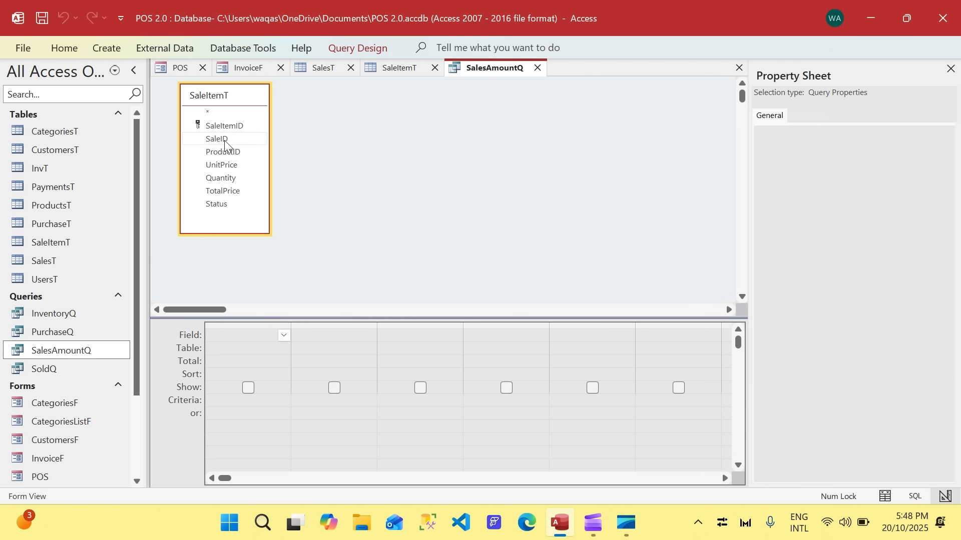
{"action": "left_click", "coordinate": [231, 192]}
{"action": "double_click", "coordinate": [230, 192]}
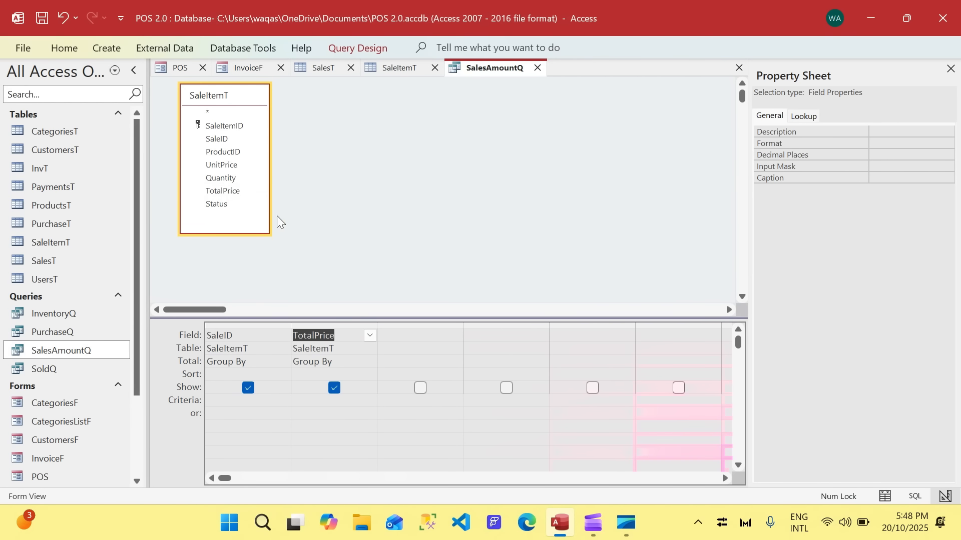
{"action": "left_click", "coordinate": [531, 175]}
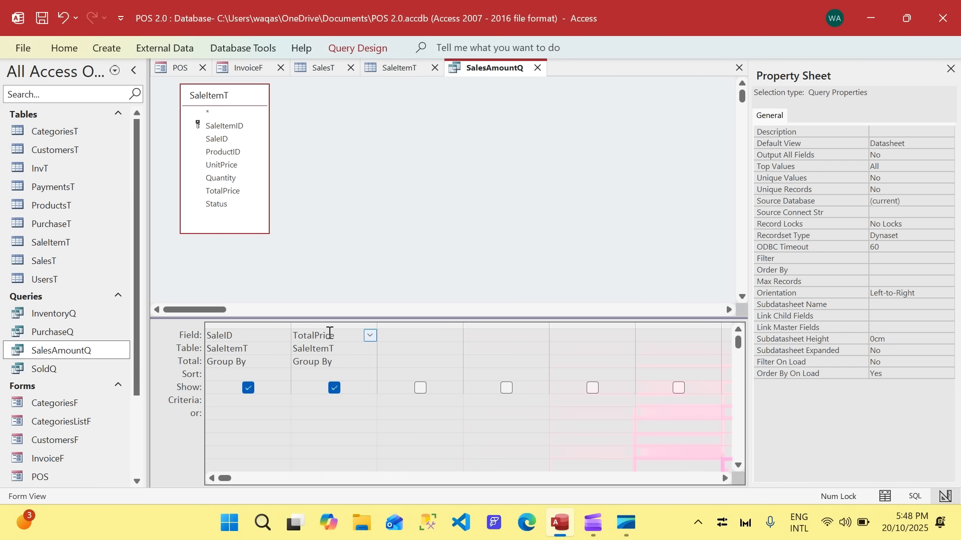
- View SalesAmountQ as a datasheet and examine the TotalPrice rows for each SaleID
{"action": "right_click", "coordinate": [488, 68]}
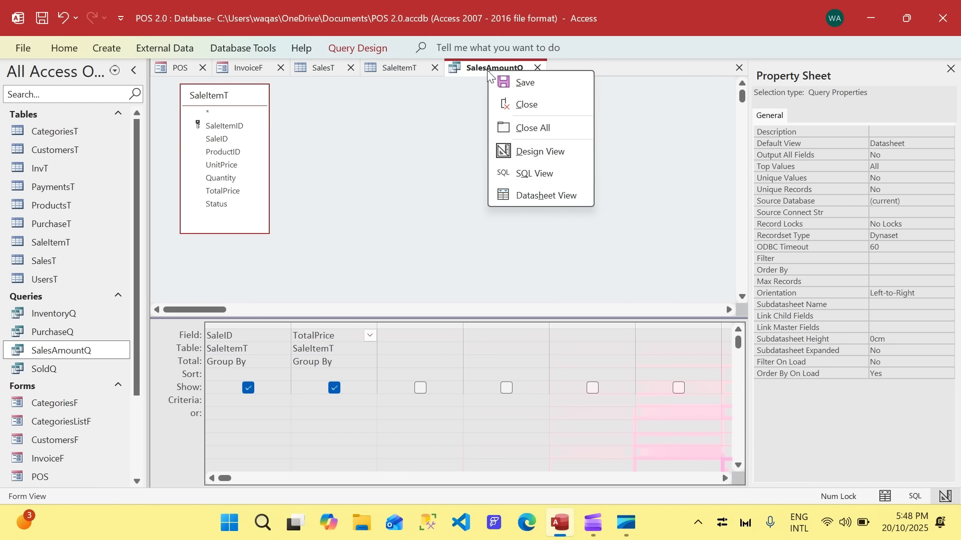
{"action": "left_click", "coordinate": [520, 196]}
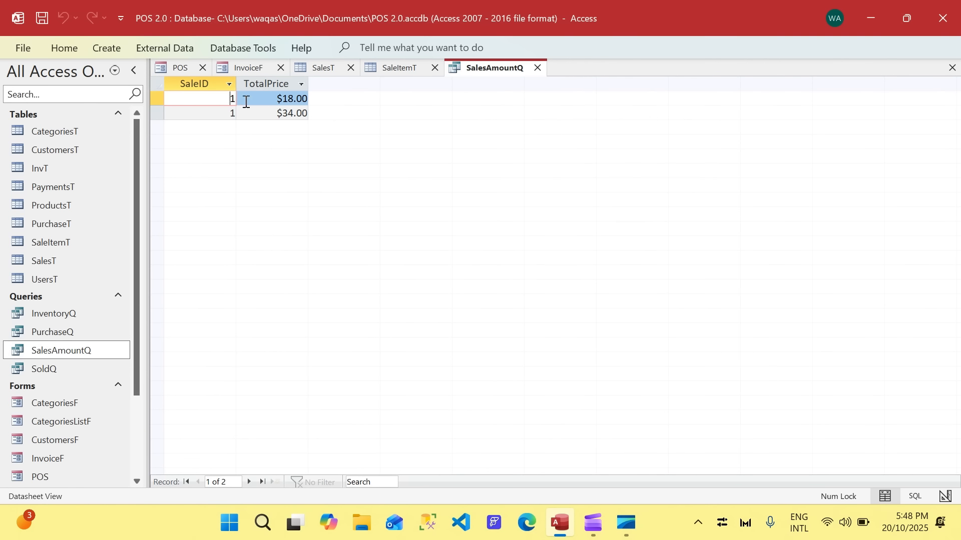
{"action": "left_click", "coordinate": [278, 99]}
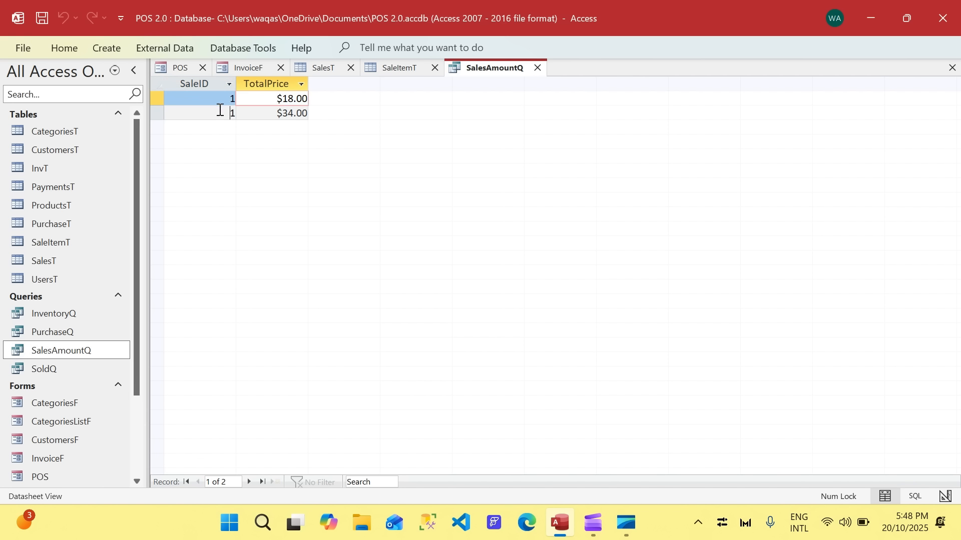
{"action": "key", "text": "Down"}
{"action": "left_click", "coordinate": [271, 113]}
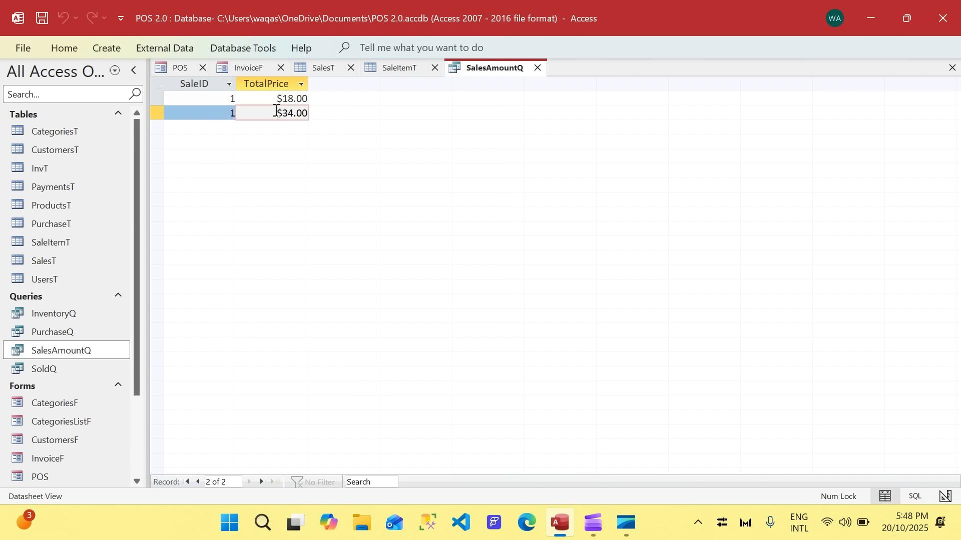
{"action": "right_click", "coordinate": [479, 70]}
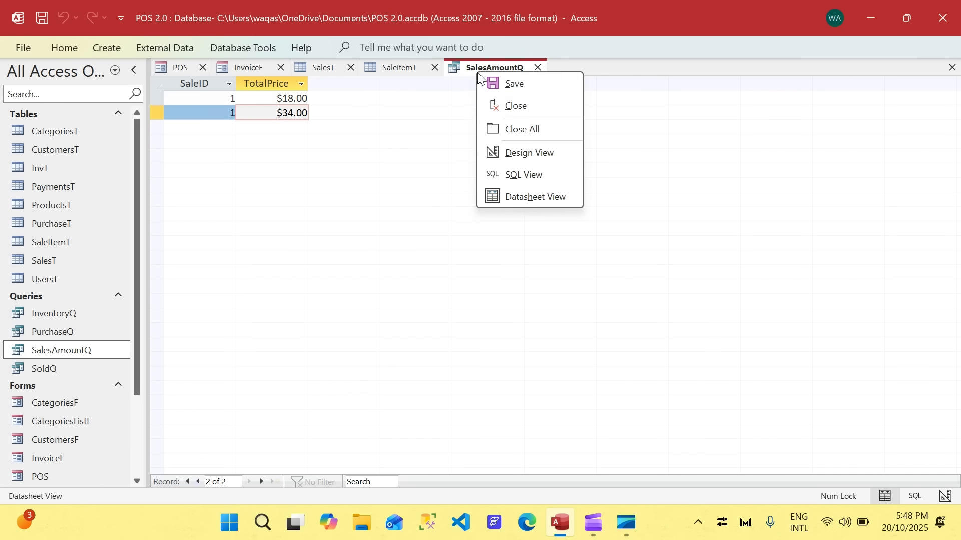
{"action": "left_click", "coordinate": [212, 135]}
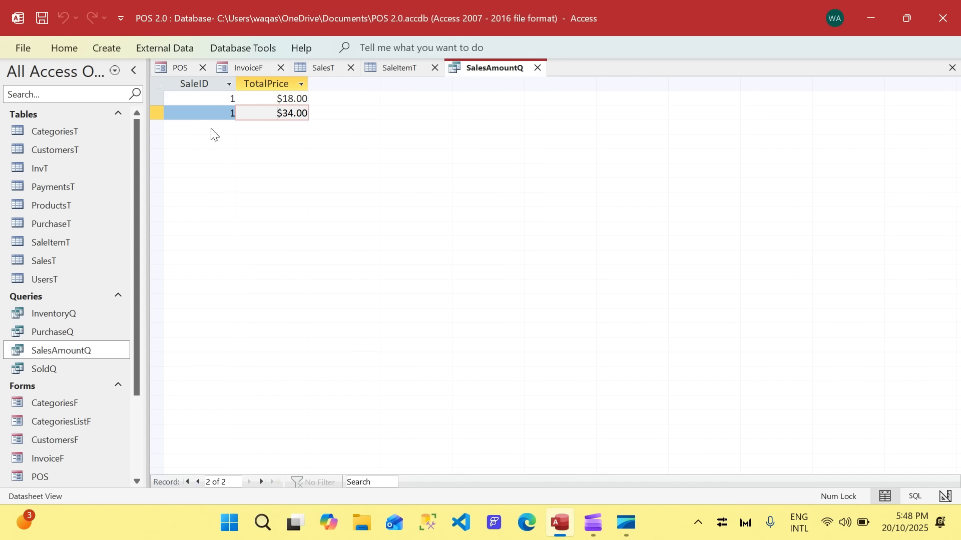
{"action": "left_click", "coordinate": [195, 98]}
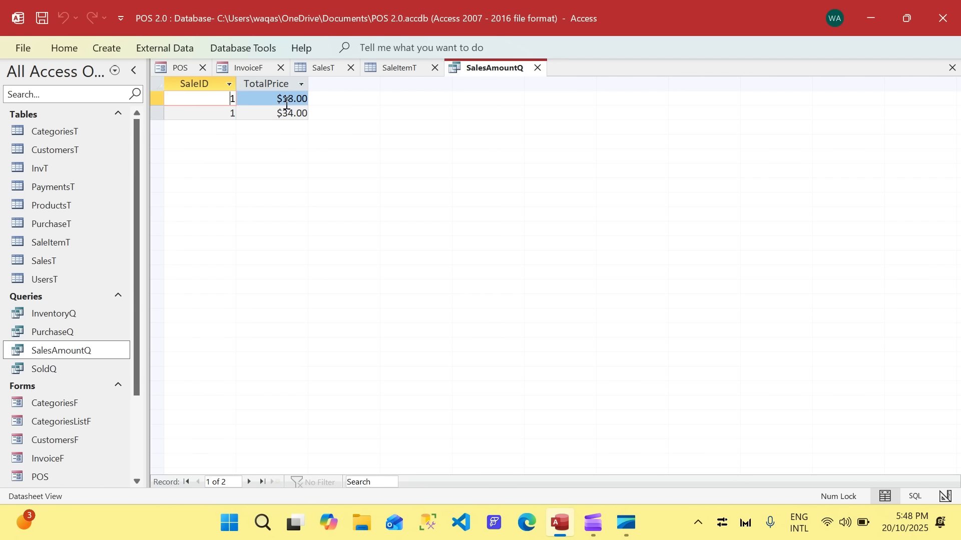
- Return SalesAmountQ to Design View and set the TotalPrice column's total to Sum
{"action": "right_click", "coordinate": [477, 73]}
{"action": "left_click", "coordinate": [510, 150]}
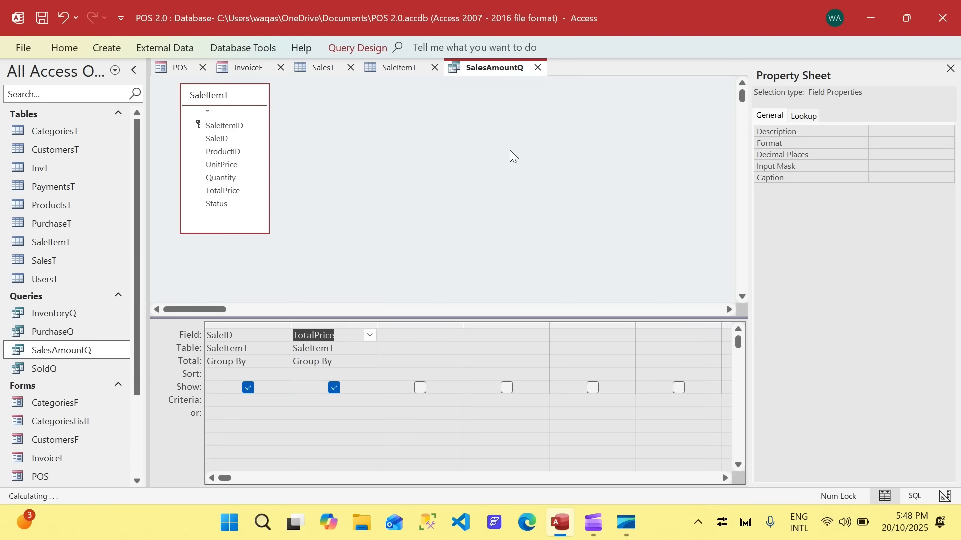
{"action": "left_click", "coordinate": [379, 51]}
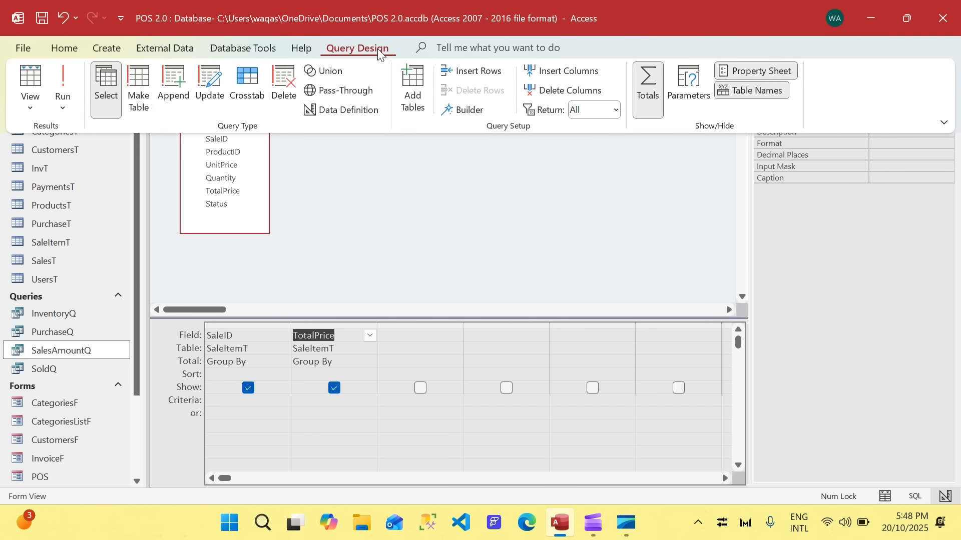
{"action": "left_click", "coordinate": [344, 362]}
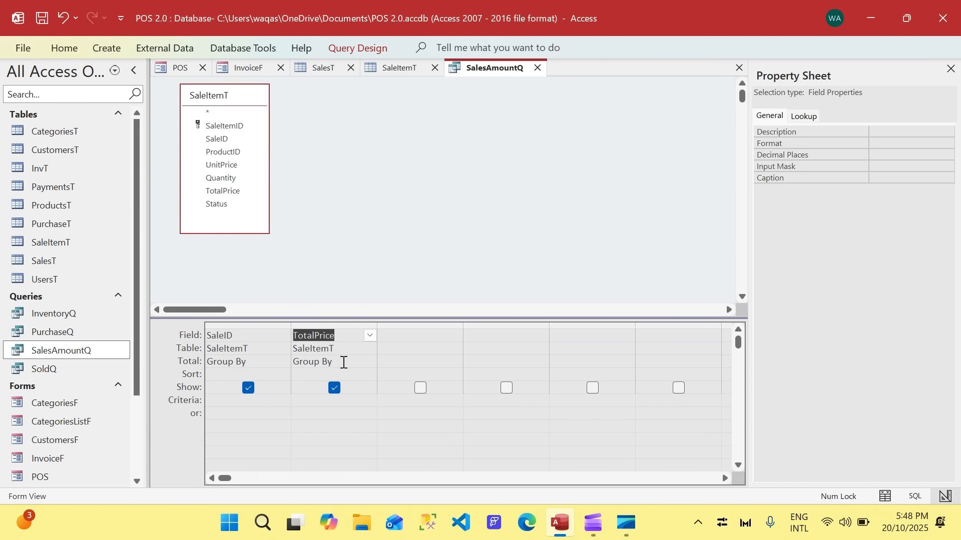
{"action": "left_click", "coordinate": [344, 362]}
{"action": "left_click", "coordinate": [370, 361]}
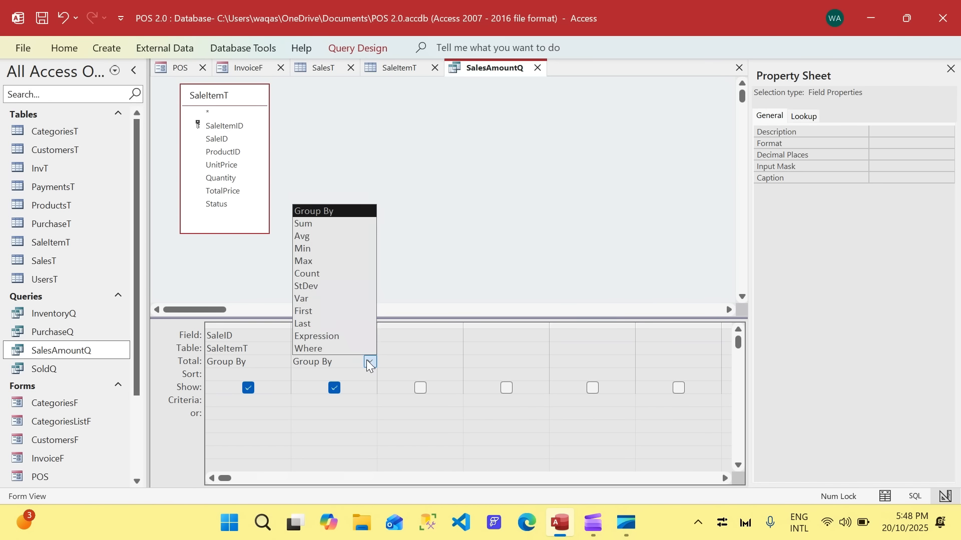
{"action": "left_click", "coordinate": [327, 225]}
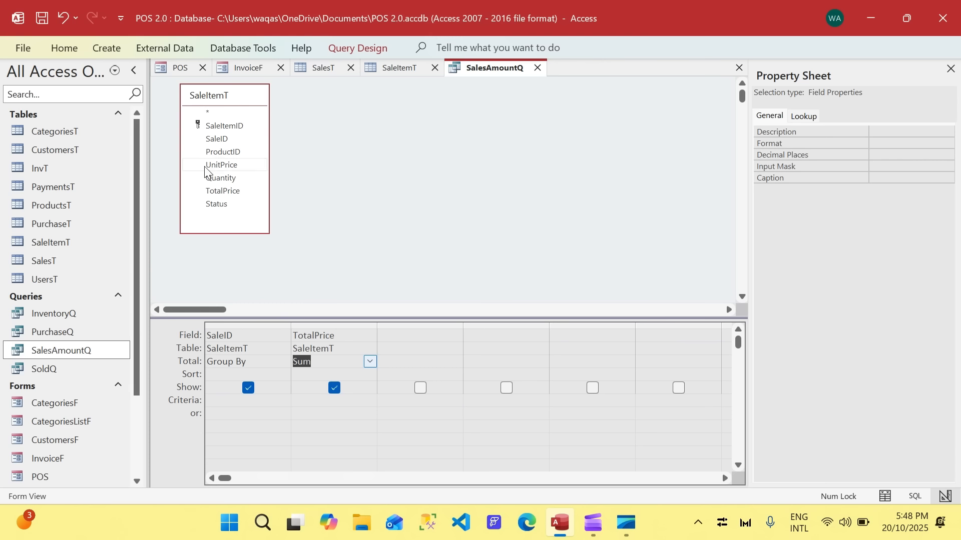
- View SalesAmountQ as a datasheet, fit the SumOfTotalPrice column to its contents, and return the query to Design View
{"action": "right_click", "coordinate": [502, 73]}
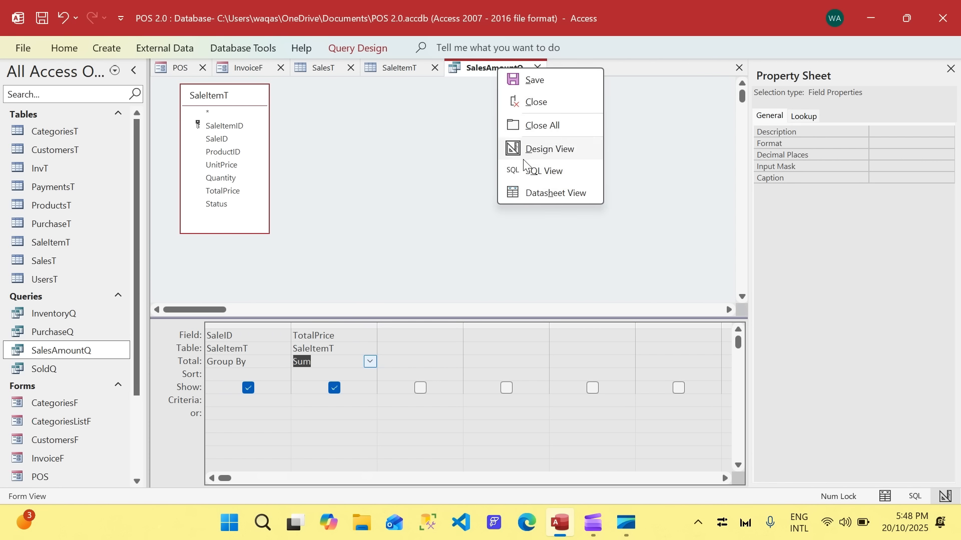
{"action": "left_click", "coordinate": [529, 197]}
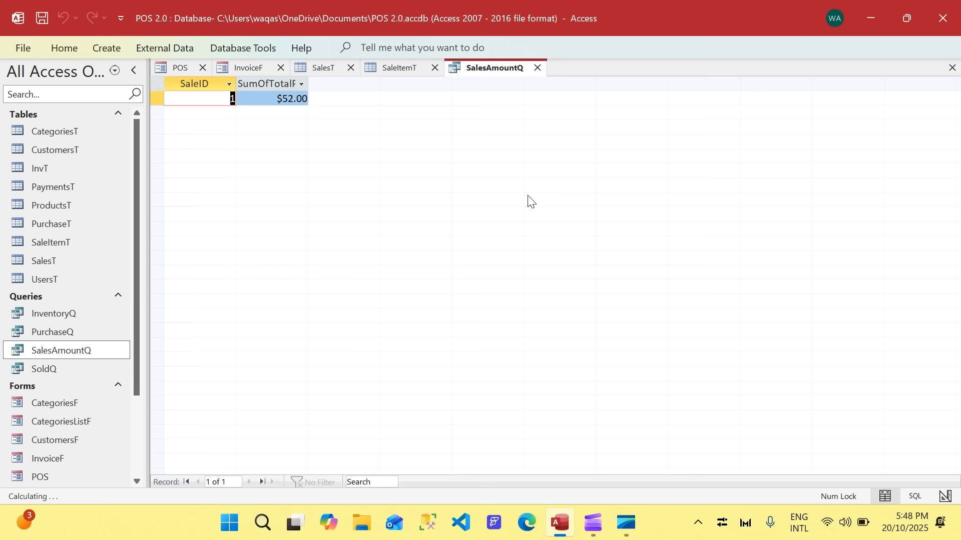
{"action": "double_click", "coordinate": [308, 87]}
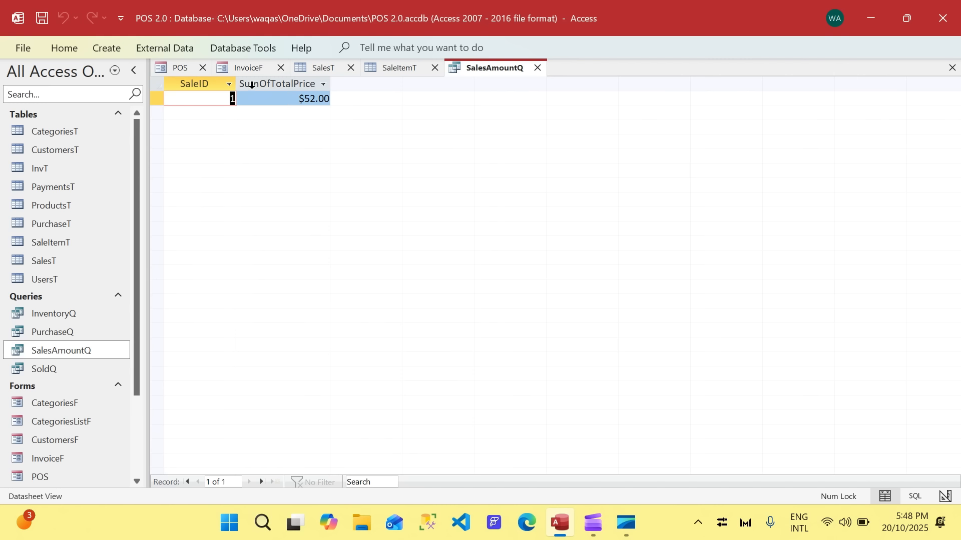
{"action": "right_click", "coordinate": [491, 71]}
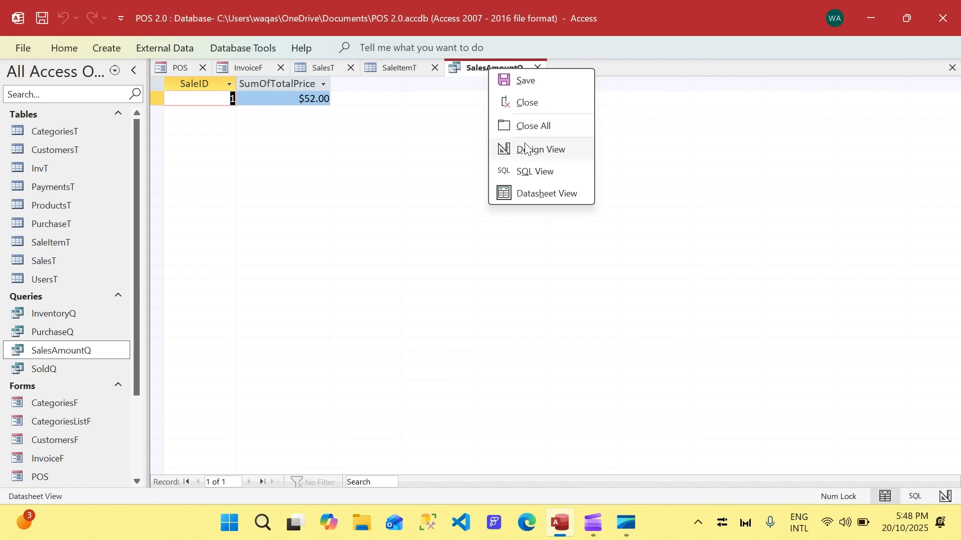
{"action": "left_click", "coordinate": [528, 150]}
{"action": "left_click", "coordinate": [299, 337]}
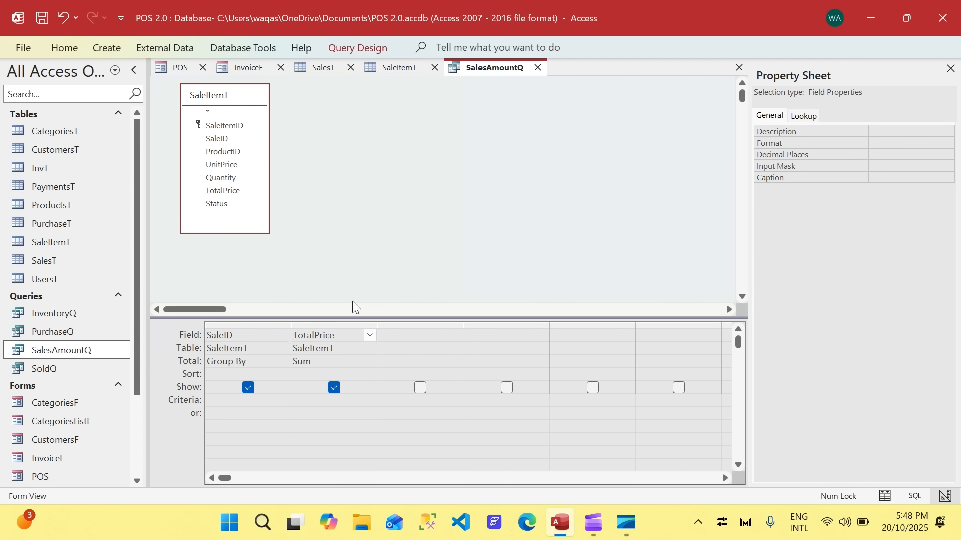
{"action": "type", "text": "Rev"}
{"action": "key", "text": "BackSpace"}
{"action": "key", "text": "BackSpace"}
{"action": "key", "text": "BackSpace"}
{"action": "type", "text": "NetSal"}
{"action": "key", "text": "BackSpace"}
{"action": "key", "text": "BackSpace"}
{"action": "key", "text": "BackSpace"}
{"action": "key", "text": "BackSpace"}
{"action": "key", "text": "BackSpace"}
{"action": "key", "text": "BackSpace"}
{"action": "type", "text": "TotalSale"}
{"action": "left_click", "coordinate": [353, 301]}
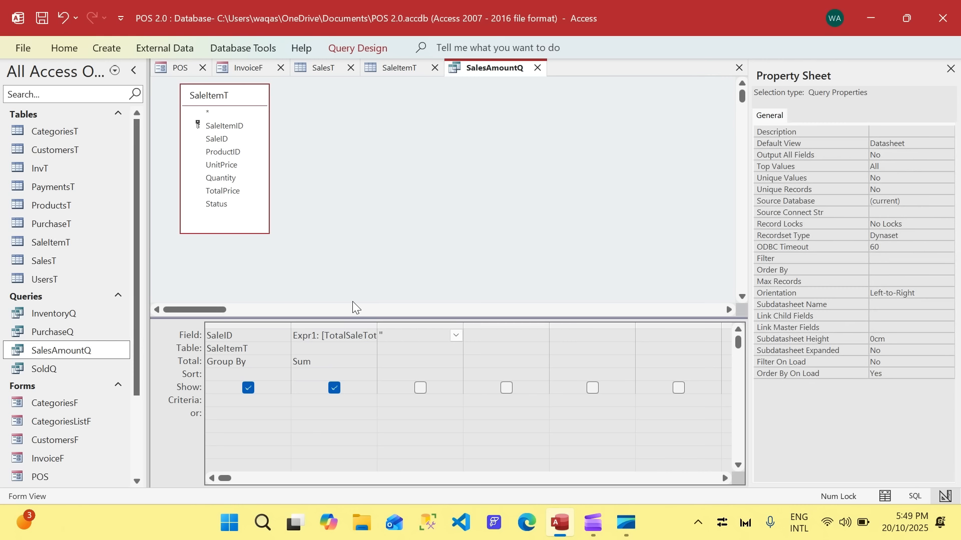
{"action": "key", "text": "ctrl+z"}
{"action": "left_click", "coordinate": [422, 334]}
{"action": "key", "text": "BackSpace"}
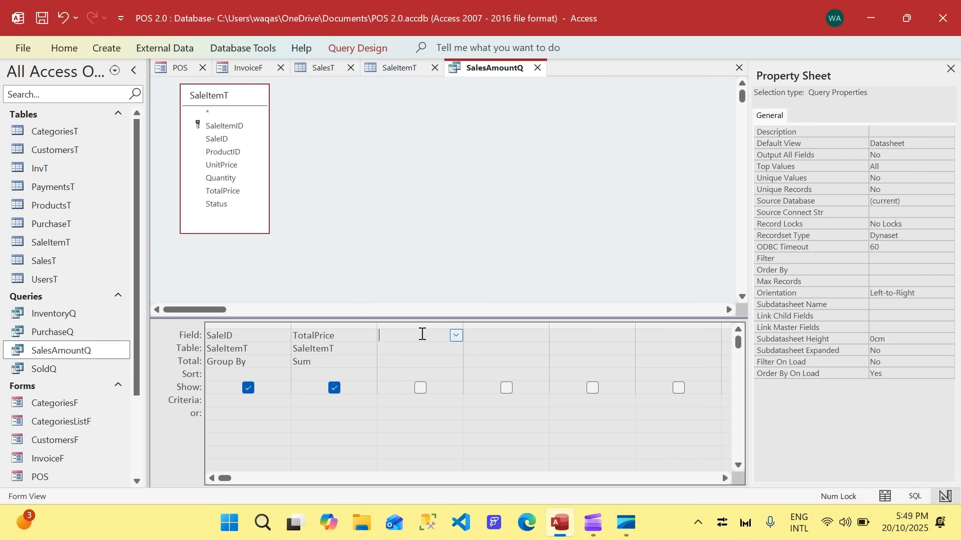
- Give the TotalPrice column of SalesAmountQ the alias TotalSale and view the query as a datasheet
{"action": "left_click", "coordinate": [294, 336]}
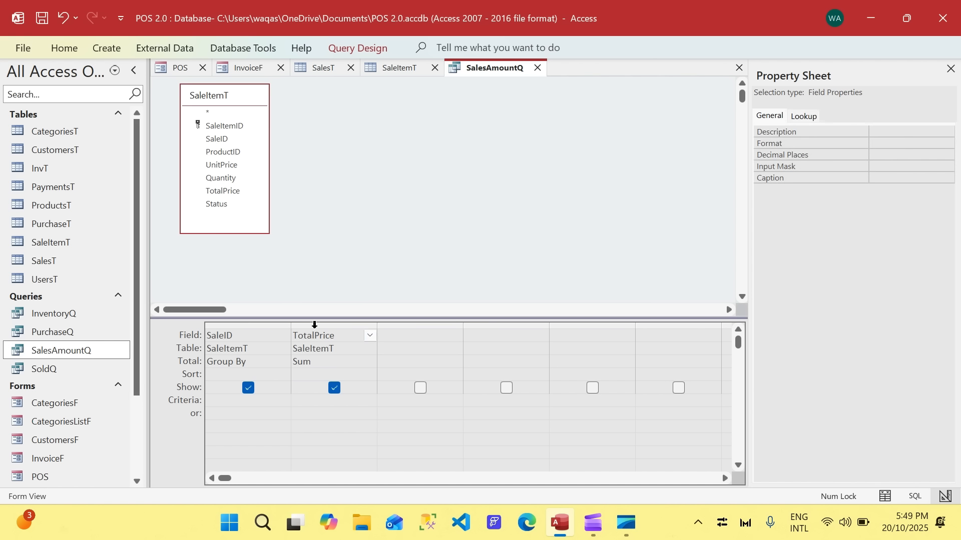
{"action": "type", "text": "TotalSale:"}
{"action": "key", "text": "Return"}
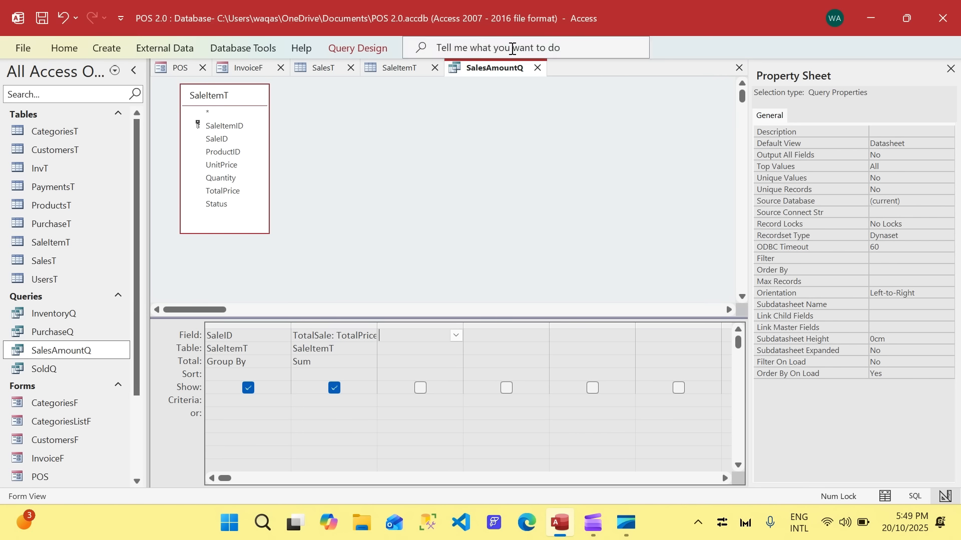
{"action": "right_click", "coordinate": [504, 70]}
{"action": "left_click", "coordinate": [552, 197]}
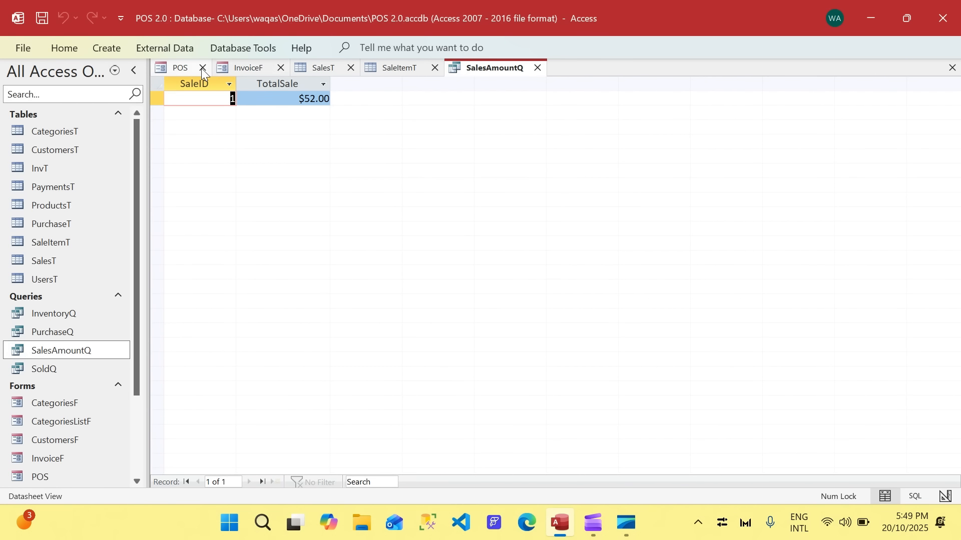
- Compare the InvoiceF fields with the SaleID order number on the POS form and the SalesAmountQ results
{"action": "left_click", "coordinate": [242, 67]}
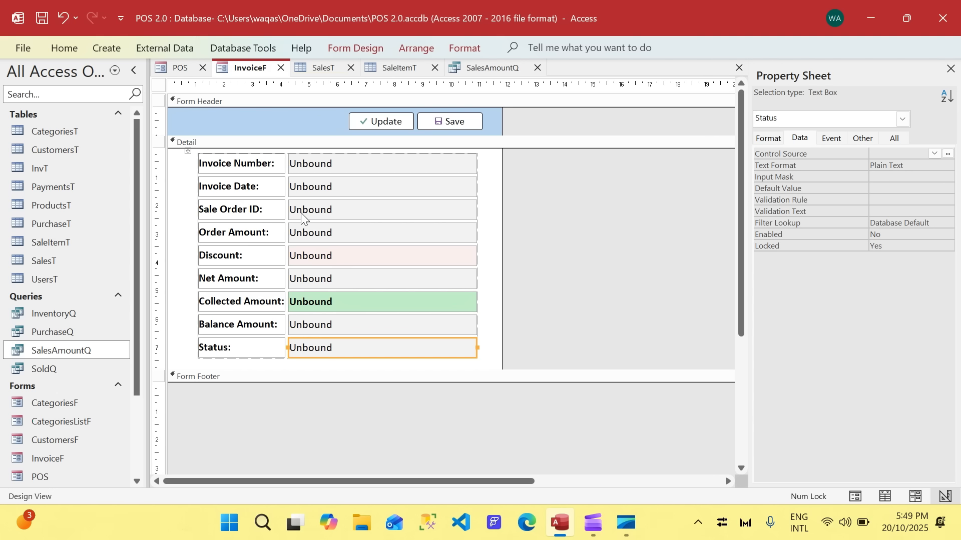
{"action": "left_click", "coordinate": [179, 68]}
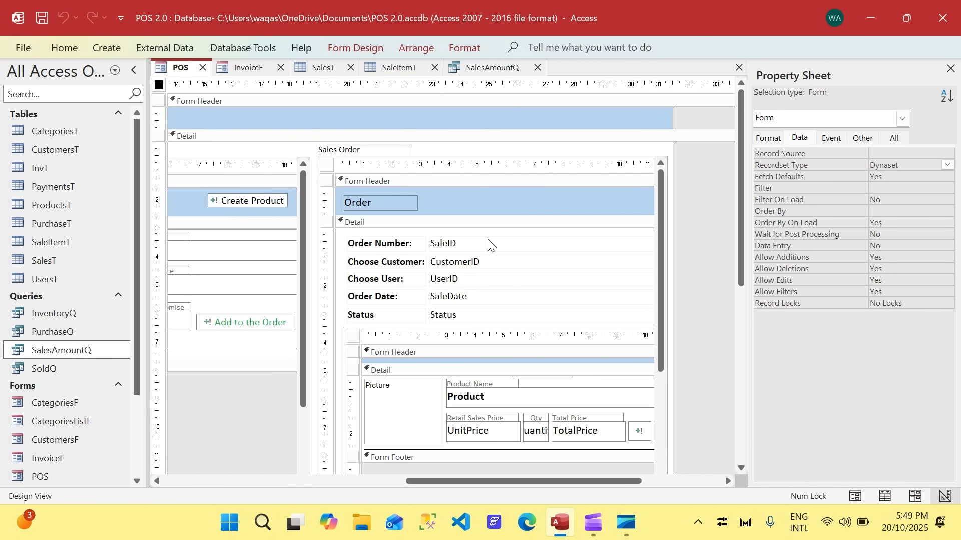
{"action": "left_click", "coordinate": [488, 245]}
{"action": "left_click", "coordinate": [463, 246]}
{"action": "left_click", "coordinate": [485, 70]}
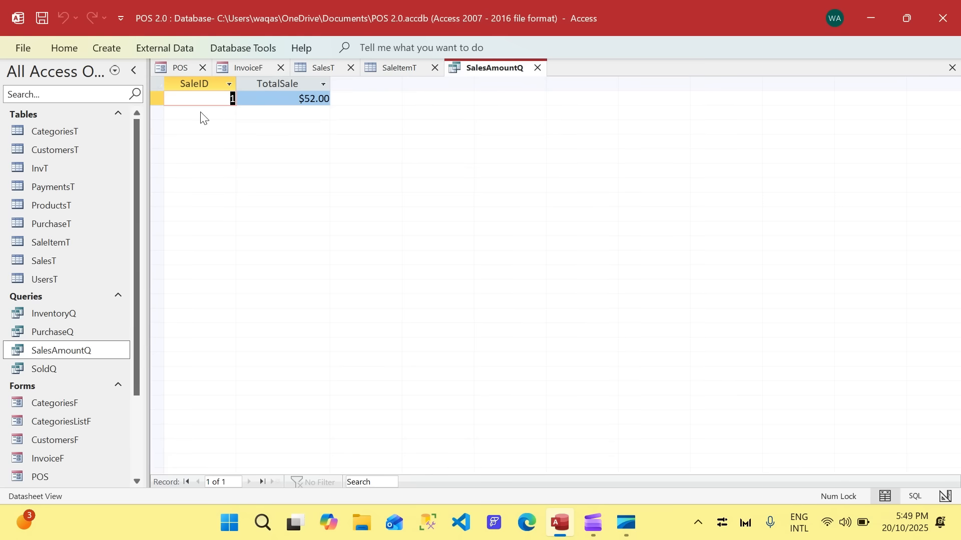
{"action": "left_click", "coordinate": [251, 68]}
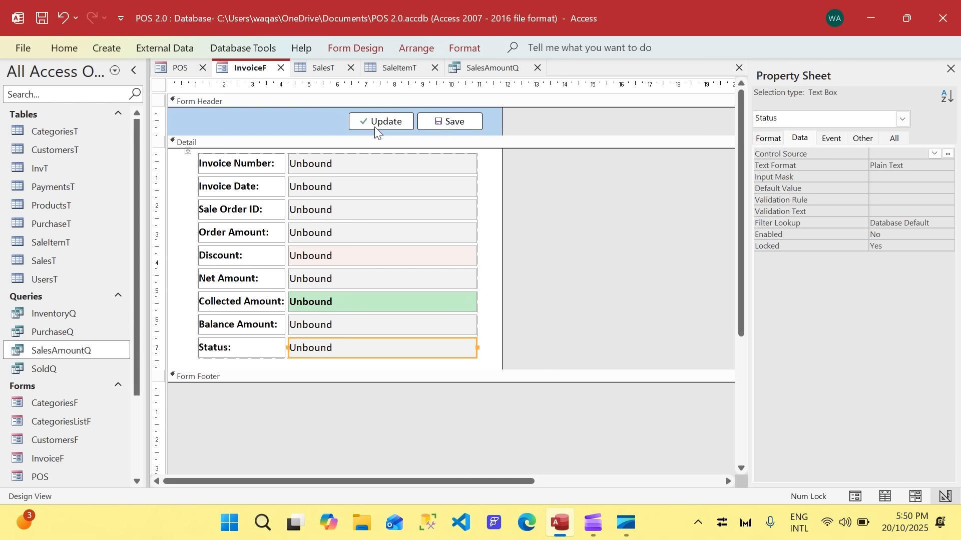
{"action": "left_click", "coordinate": [179, 68]}
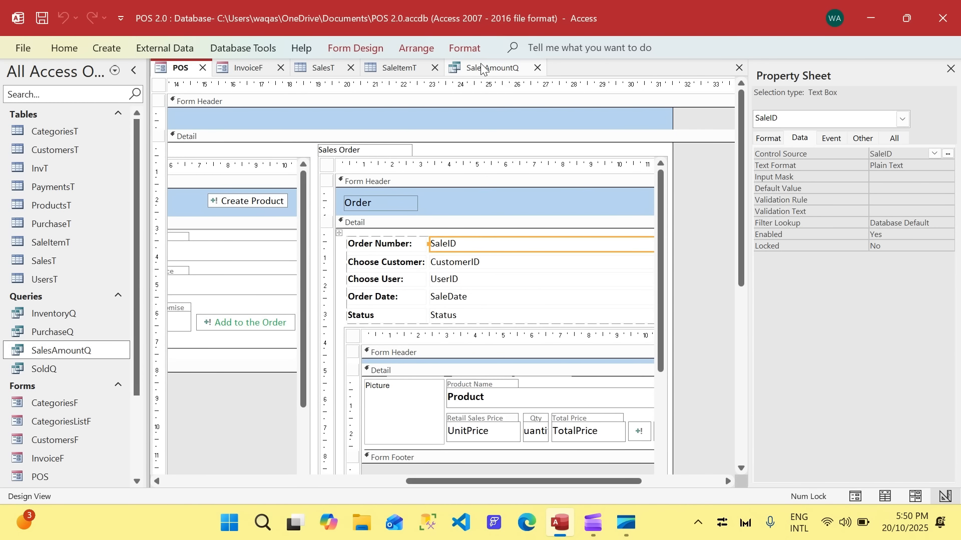
- Swap the Save and Update buttons in the InvoiceF header so that Save comes first
{"action": "left_click", "coordinate": [245, 67]}
{"action": "left_click_drag", "start_coordinate": [458, 125], "coordinate": [384, 122]}
{"action": "left_click", "coordinate": [561, 125]}
- Create an On Click event procedure in code for InvoiceF's Update button and add blank lines inside it
{"action": "left_click", "coordinate": [452, 125]}
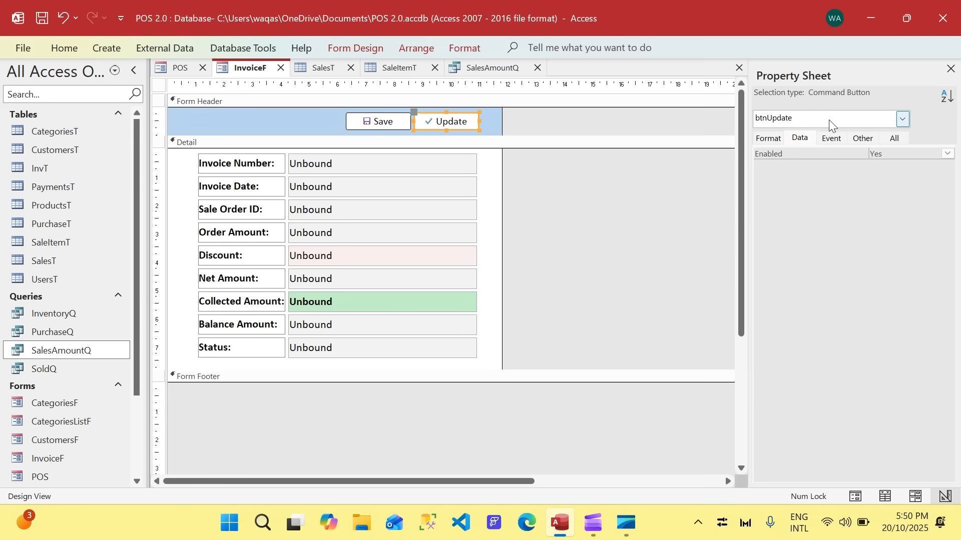
{"action": "left_click", "coordinate": [831, 140]}
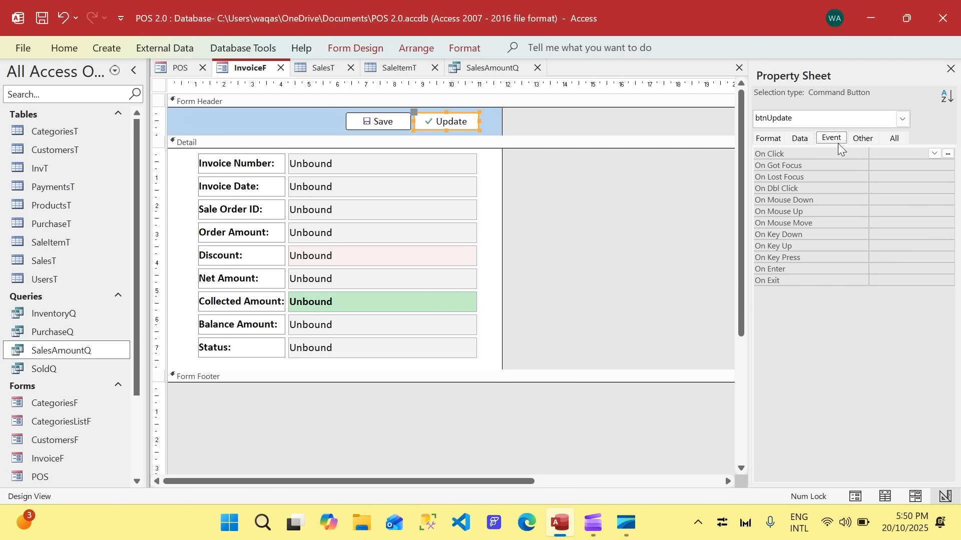
{"action": "left_click", "coordinate": [948, 154]}
{"action": "double_click", "coordinate": [430, 150]}
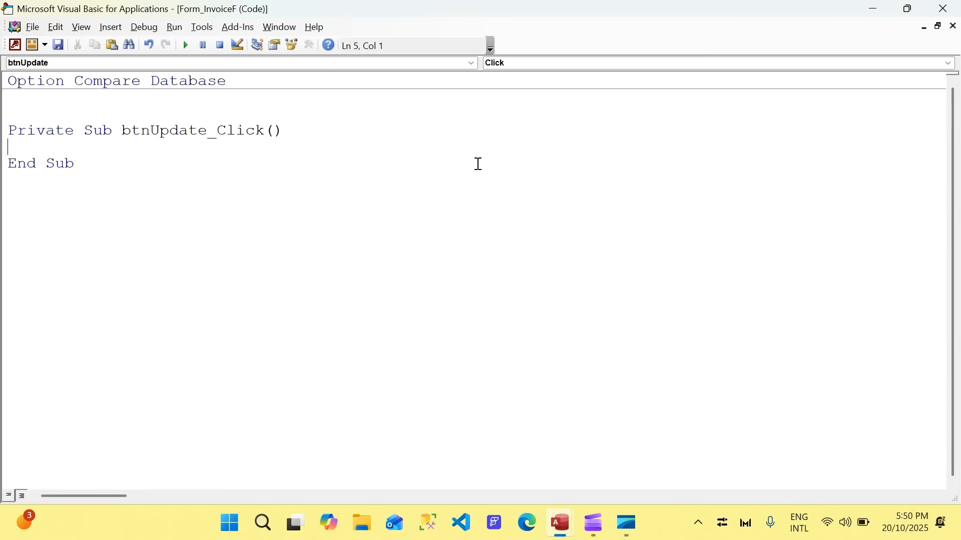
{"action": "key", "text": "Return"}
{"action": "key", "text": "Return"}
{"action": "key", "text": "Return"}
{"action": "key", "text": "Up"}
{"action": "key", "text": "Up"}
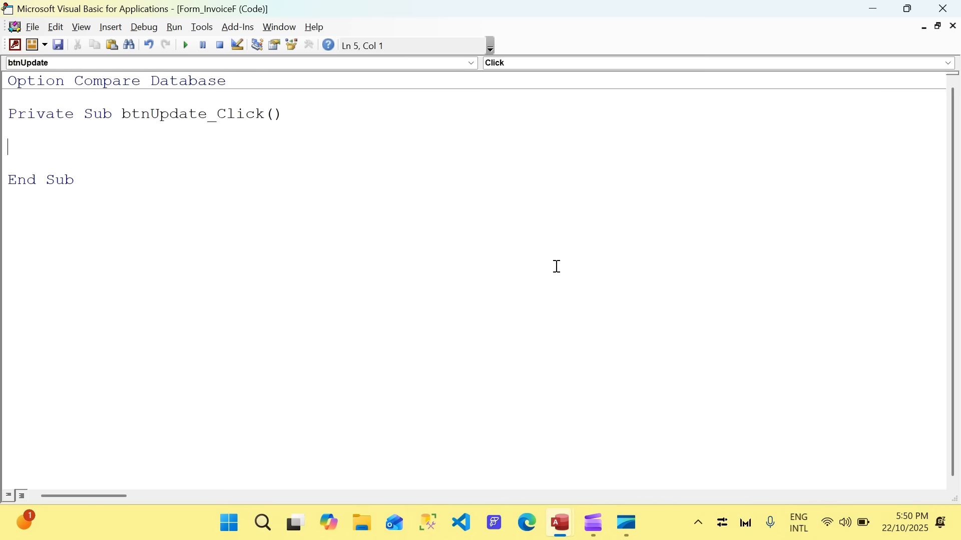
- Switch back to the database window and open the InvT table in Design View to review its fields
{"action": "key", "text": "alt+F11"}
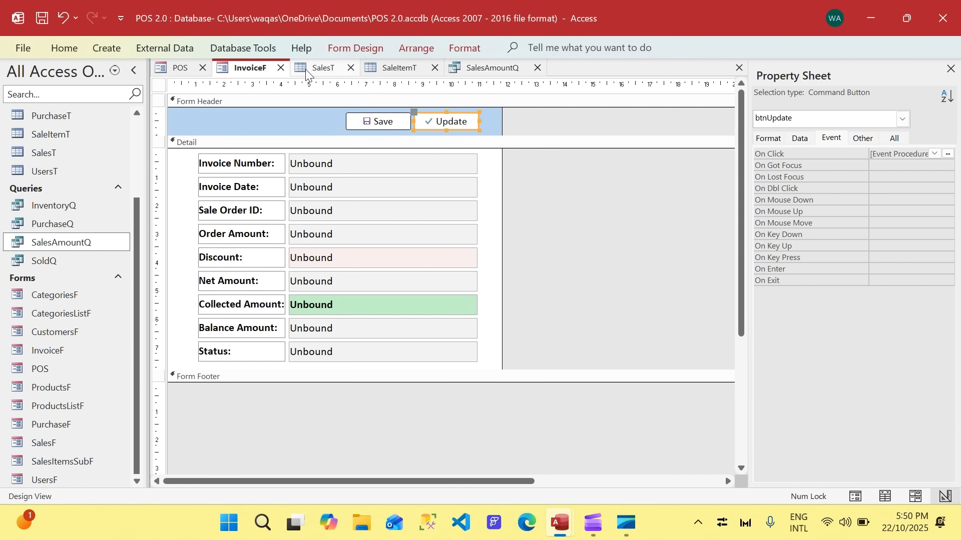
{"action": "scroll", "coordinate": [63, 183], "scroll_direction": "up", "scroll_amount": 3}
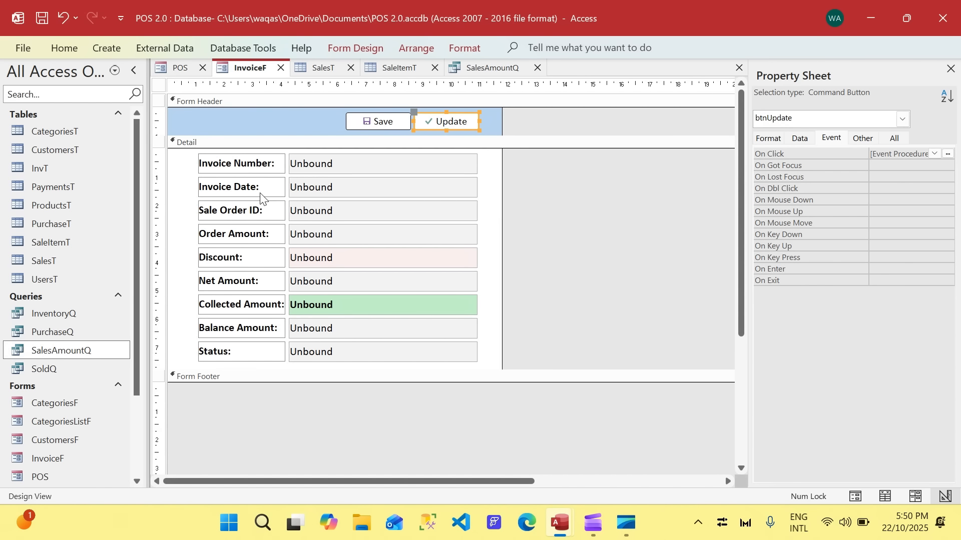
{"action": "left_click", "coordinate": [70, 170]}
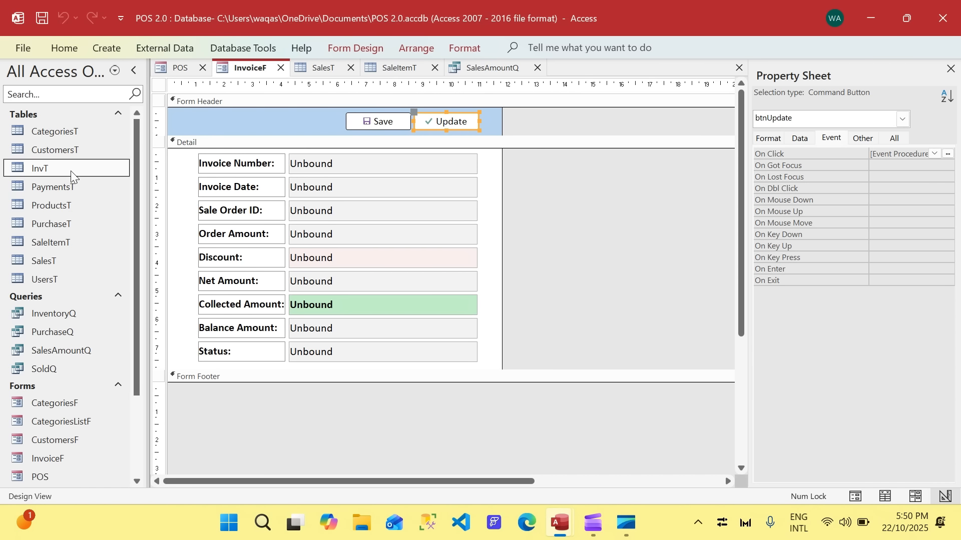
{"action": "right_click", "coordinate": [71, 170]}
{"action": "left_click", "coordinate": [83, 197]}
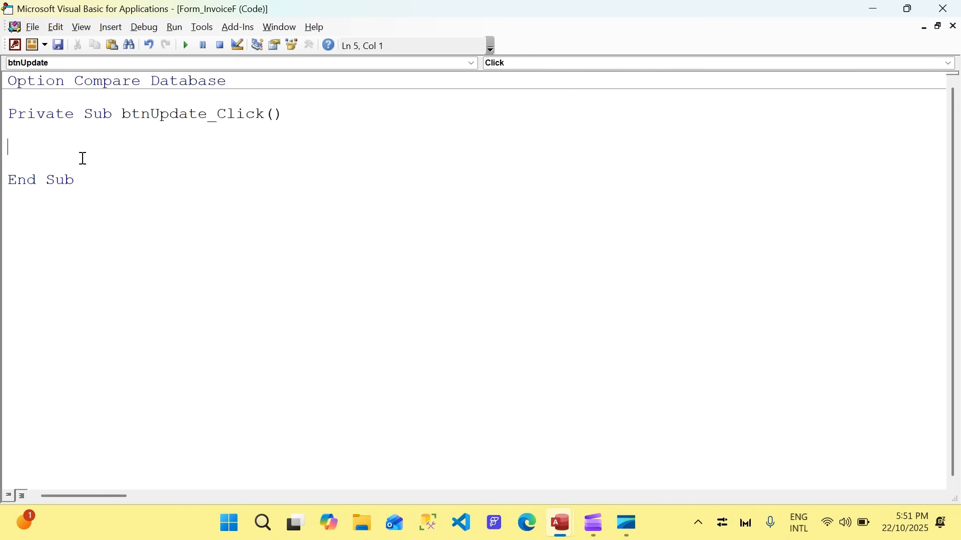
- Declare rsInvUpdate as Recordset in btnUpdate_Click and set it to a CurrentDb.OpenRecordset() call
{"action": "type", "text": "dim rsInvUpdate as reco"}
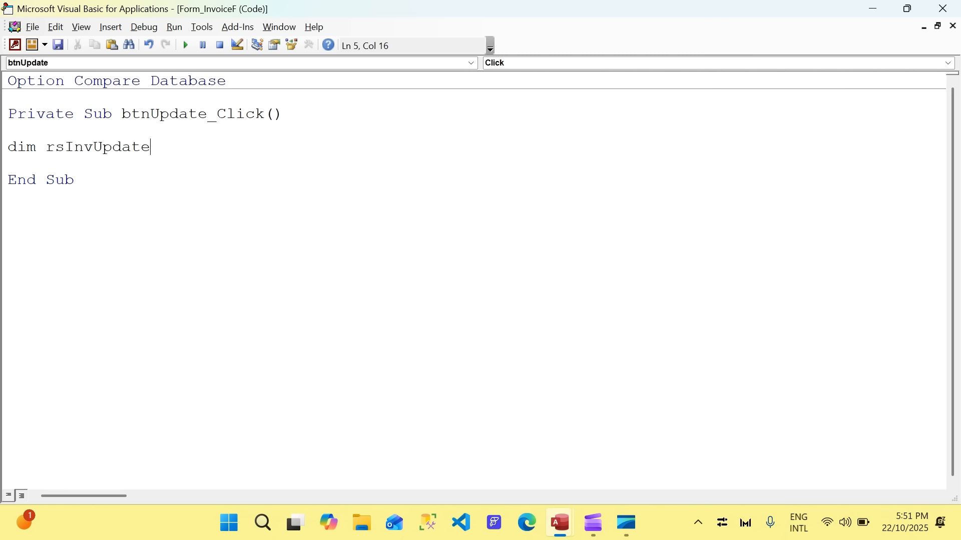
{"action": "key", "text": "Return"}
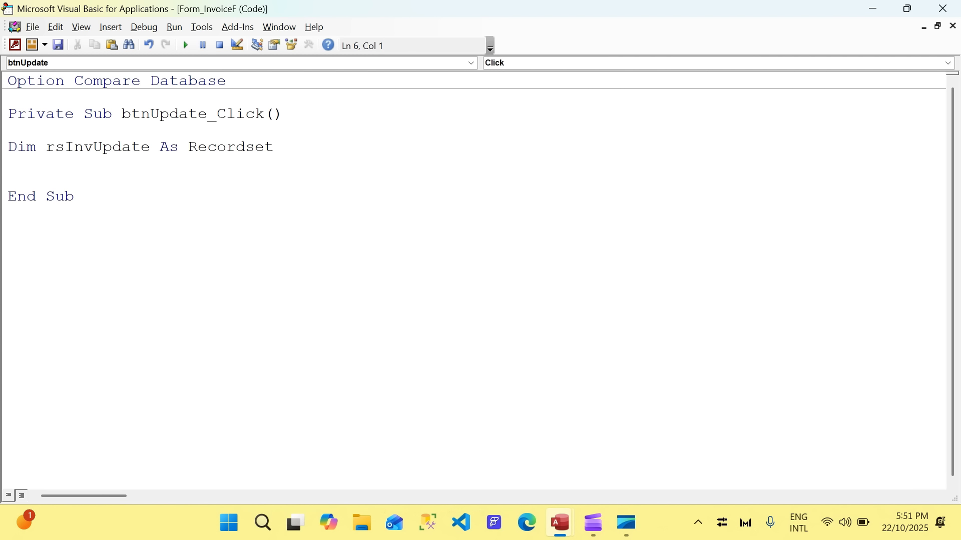
{"action": "type", "text": "set rsinvupdate"}
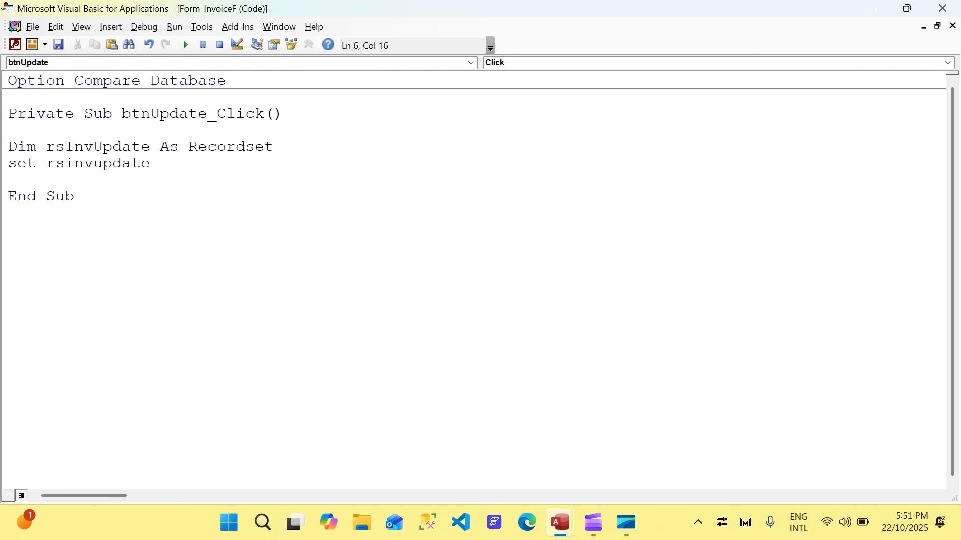
{"action": "type", "text": " = currentdb.op"}
{"action": "key", "text": "Tab"}
{"action": "type", "text": "()"}
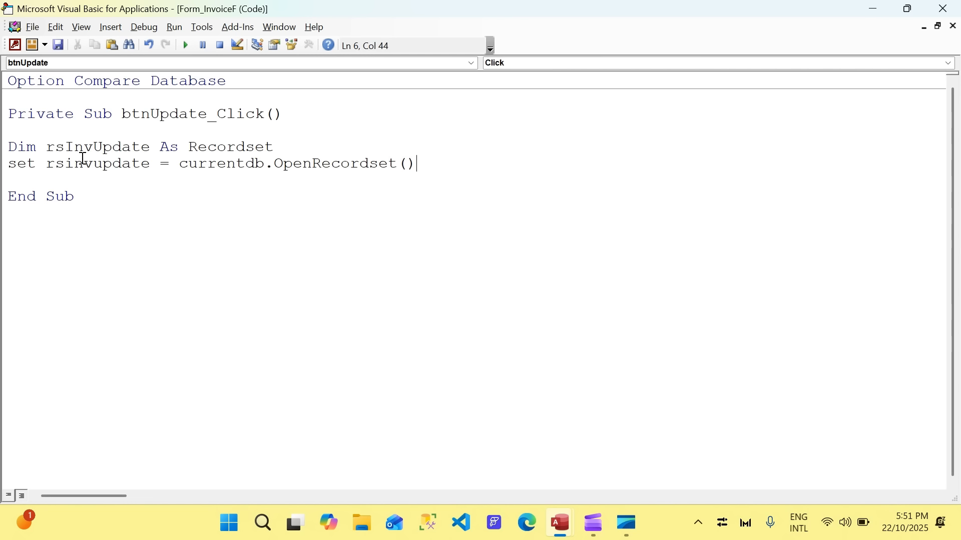
- Pass "InvT" and dbOpenDynaset as the arguments of the OpenRecordset call for rsInvUpdate
{"action": "key", "text": "Left"}
{"action": "type", "text": "\"\""}
{"action": "key", "text": "Left"}
{"action": "type", "text": "InvT"}
{"action": "key", "text": "Right"}
{"action": "type", "text": ","}
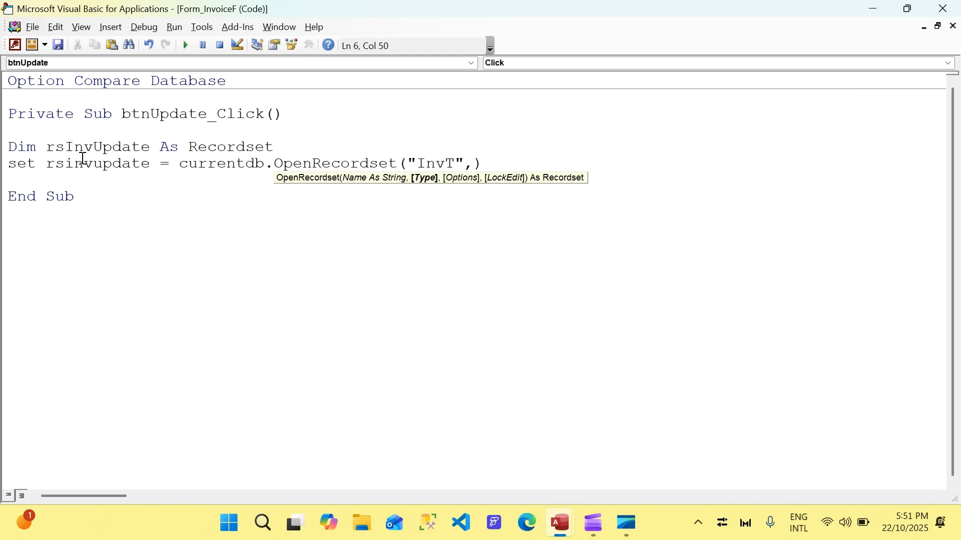
{"action": "type", "text": "dbopendu"}
{"action": "key", "text": "BackSpace"}
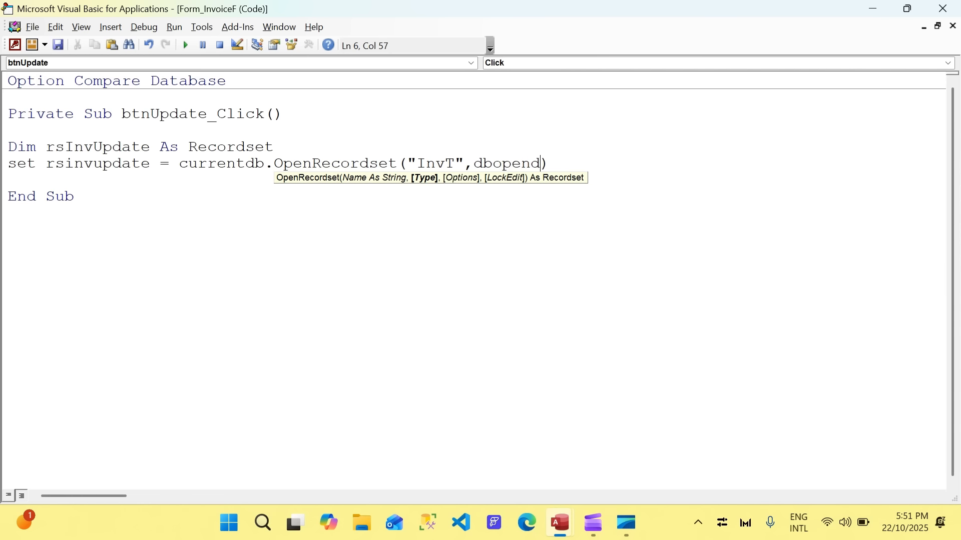
{"action": "type", "text": "ynaset"}
{"action": "key", "text": "Down"}
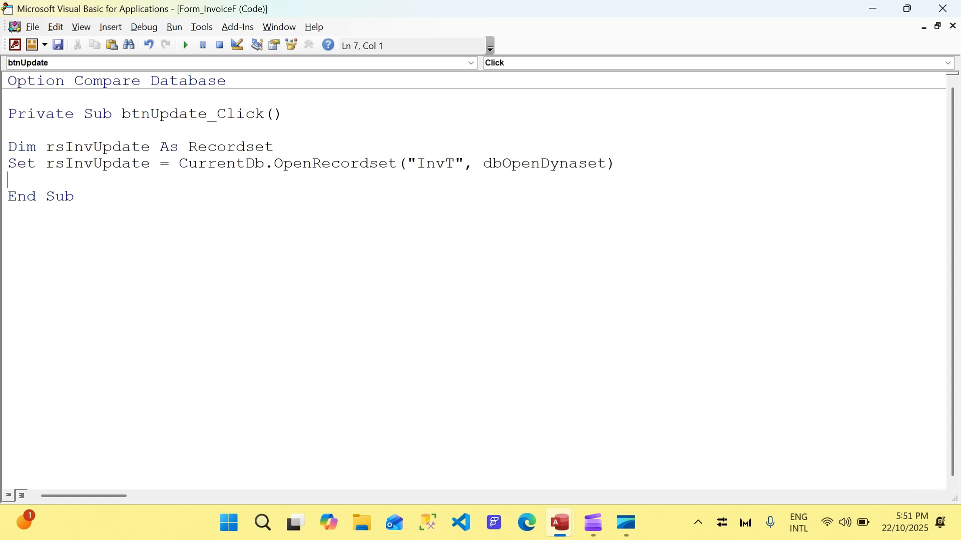
- Add blank lines below the OpenRecordset statement in btnUpdate_Click to make room for more code
{"action": "key", "text": "Return"}
{"action": "key", "text": "Return"}
{"action": "key", "text": "Return"}
{"action": "key", "text": "Return"}
{"action": "key", "text": "Up"}
{"action": "key", "text": "Up"}
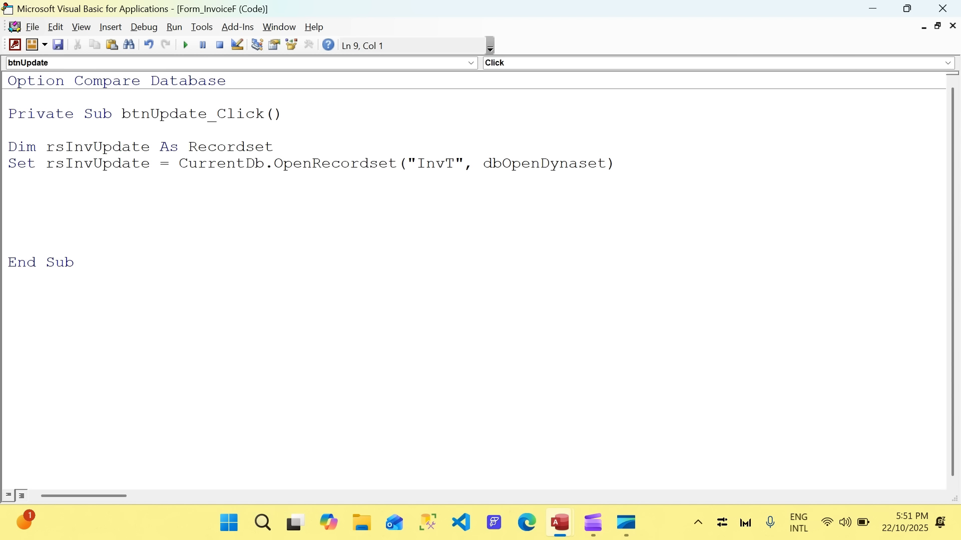
- Check the InvoiceF form design and start an If block testing whether Nz(Me.InvNum) = ""
{"action": "left_click", "coordinate": [15, 45]}
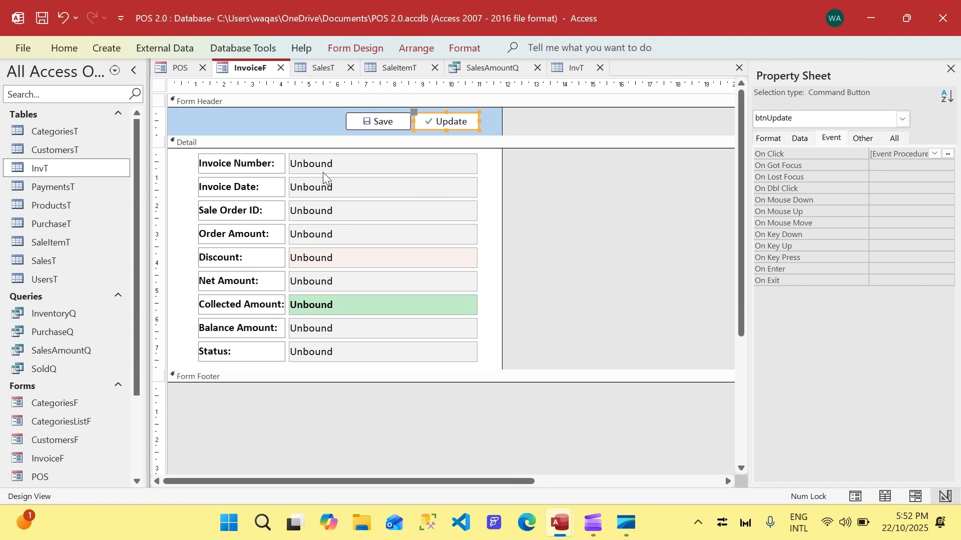
{"action": "key", "text": "alt+F11"}
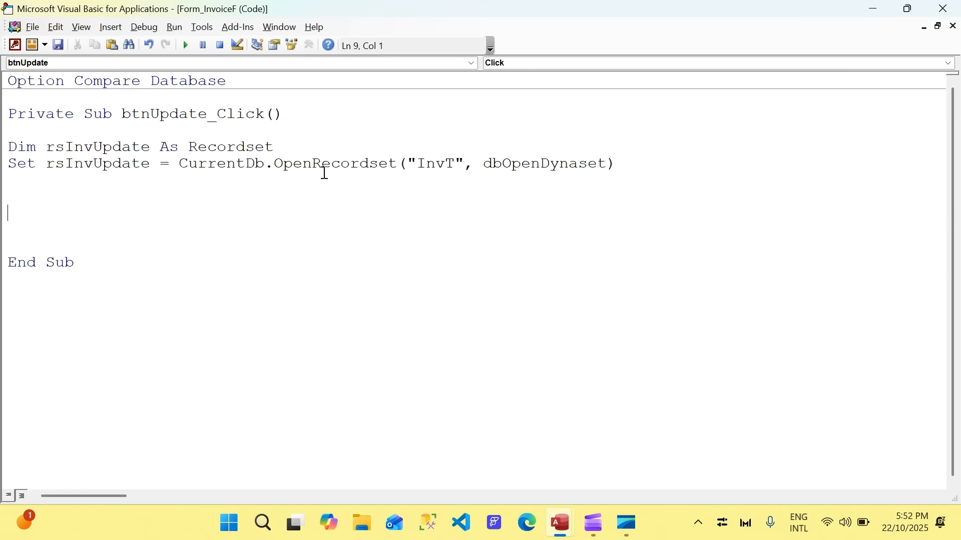
{"action": "type", "text": "if nz(me.in"}
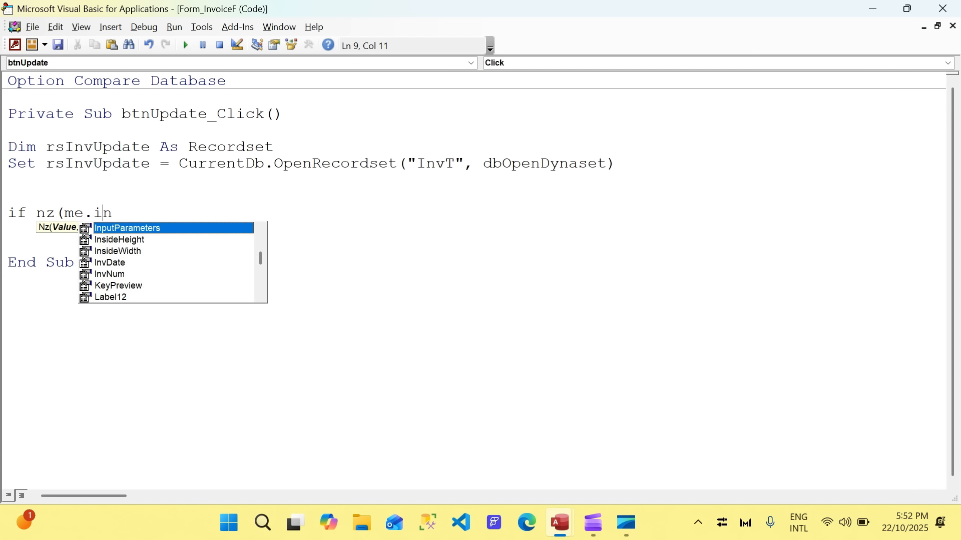
{"action": "type", "text": "v)n ="}
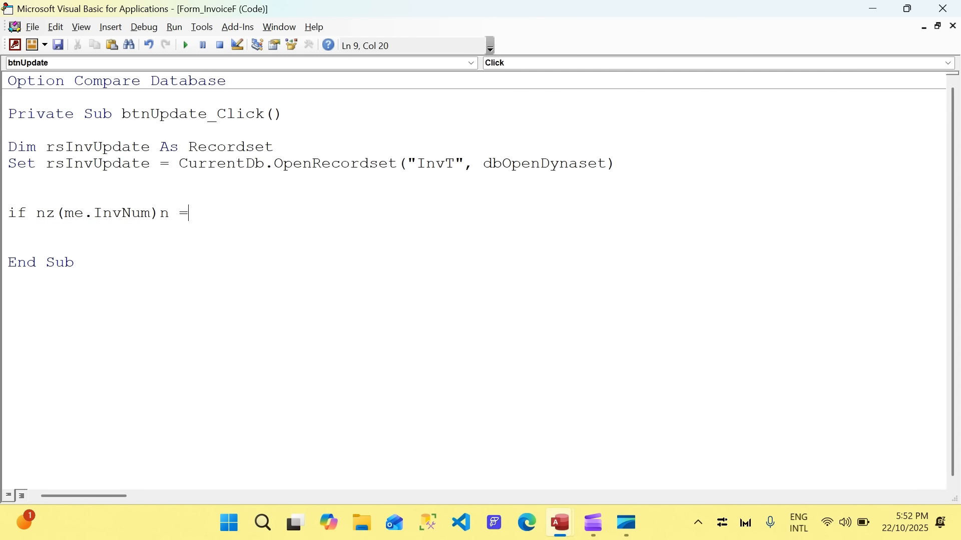
{"action": "key", "text": "BackSpace"}
{"action": "key", "text": "BackSpace"}
{"action": "key", "text": "BackSpace"}
{"action": "type", "text": "= \"\" then"}
{"action": "key", "text": "Return"}
- Under the InvNum condition, add DoCmd.Beep and a MsgBox with the prompt "This action can not be performed."
{"action": "type", "text": "docmd.be"}
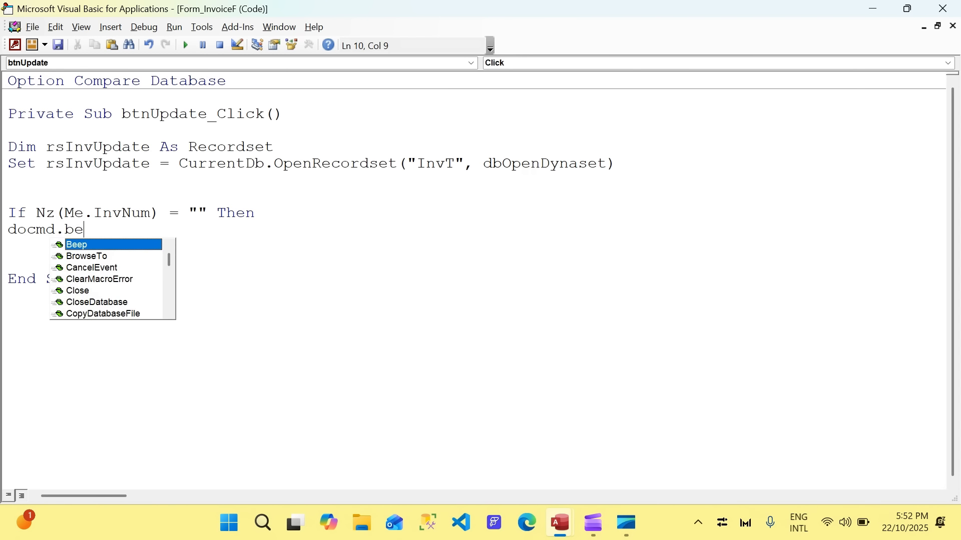
{"action": "key", "text": "Tab"}
{"action": "key", "text": "Return"}
{"action": "type", "text": "msgbox \"\""}
{"action": "key", "text": "Left"}
{"action": "type", "text": "This action can not be performe"}
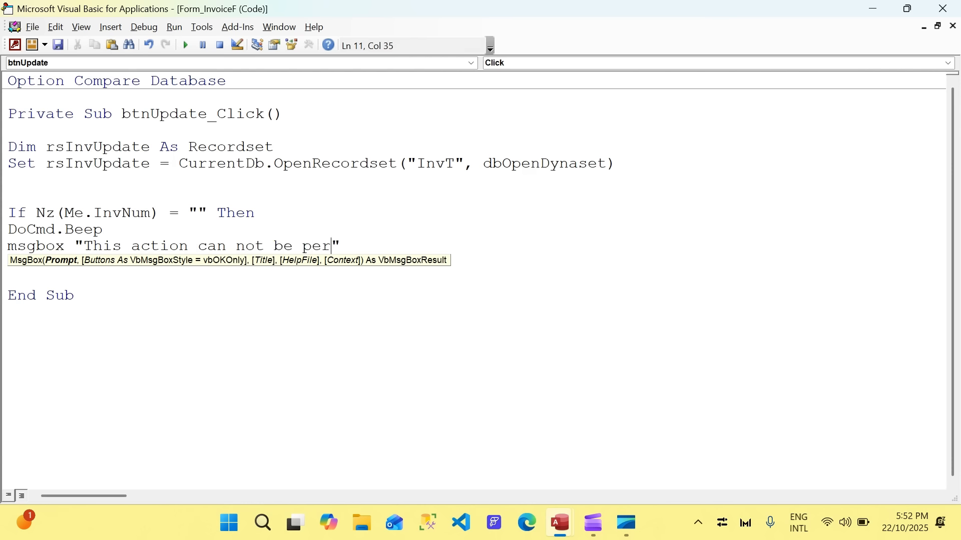
{"action": "type", "text": "d."}
{"action": "key", "text": "Right"}
{"action": "type", "text": ","}
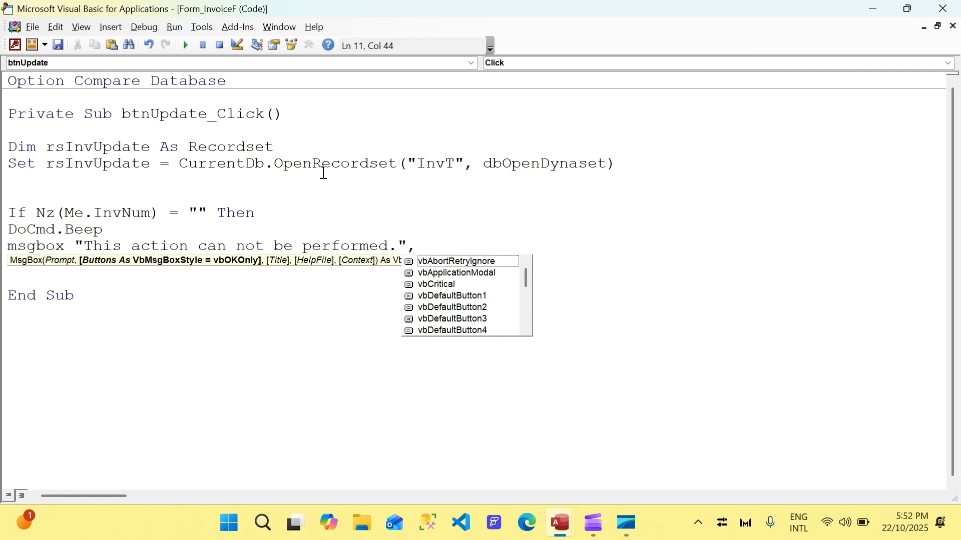
- Give the InvNum message box the vbCritical style and the title "Information", and leave blank lines below it
{"action": "key", "text": "Down"}
{"action": "key", "text": "Down"}
{"action": "type", "text": ","}
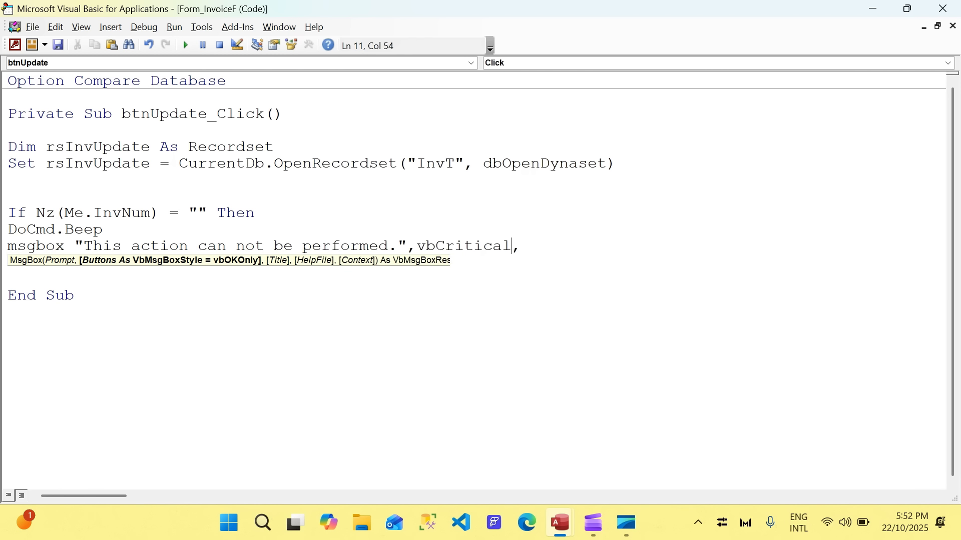
{"action": "type", "text": "\"\""}
{"action": "key", "text": "Left"}
{"action": "type", "text": "formation"}
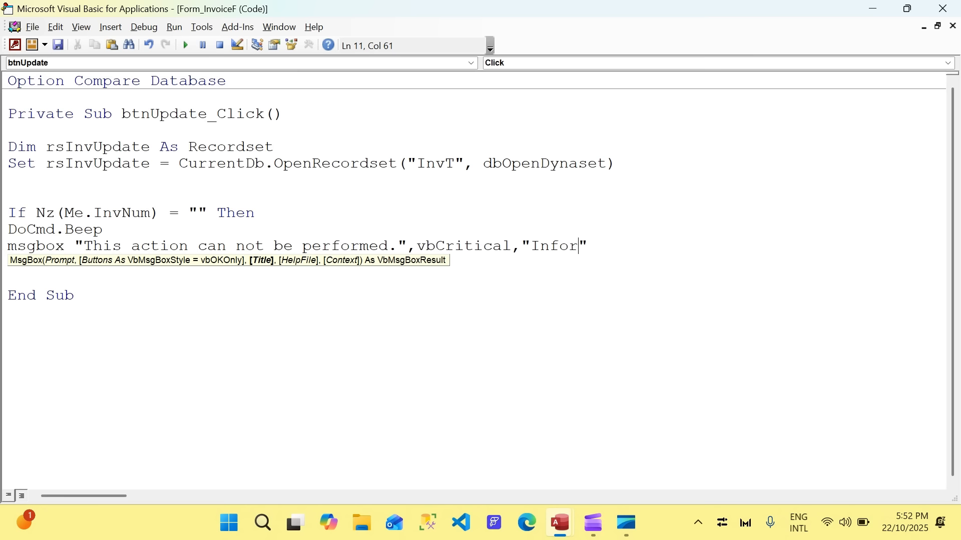
{"action": "key", "text": "End"}
{"action": "key", "text": "Return"}
{"action": "key", "text": "Return"}
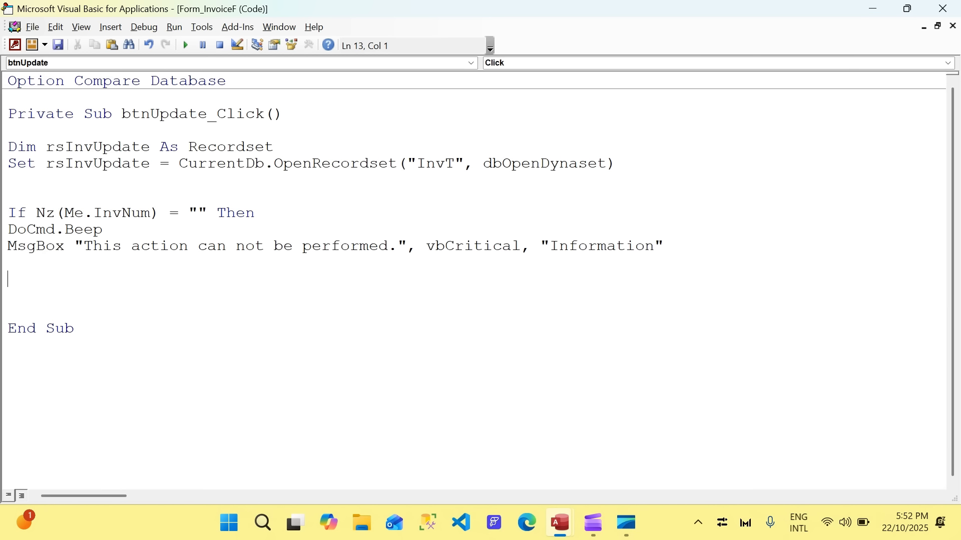
- Check the name of the Status text box on InvoiceF and add an ElseIf branch for Me.Status = "Invoiced"
{"action": "key", "text": "alt+F11"}
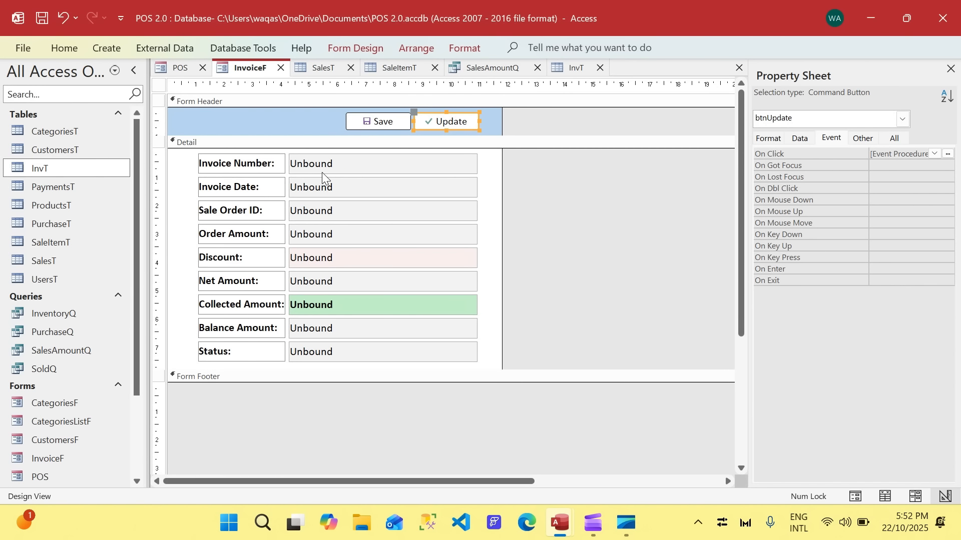
{"action": "left_click", "coordinate": [357, 354]}
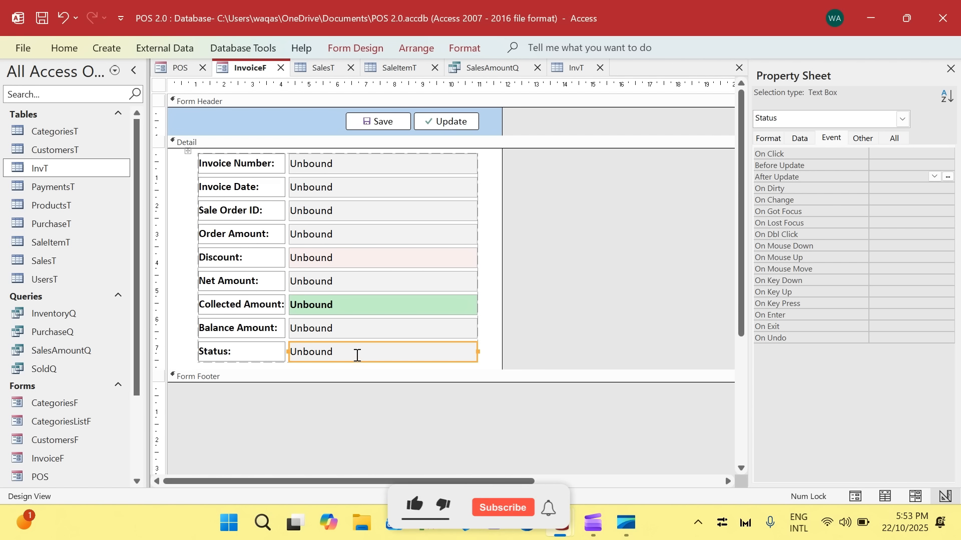
{"action": "key", "text": "alt+F11"}
{"action": "type", "text": "e"}
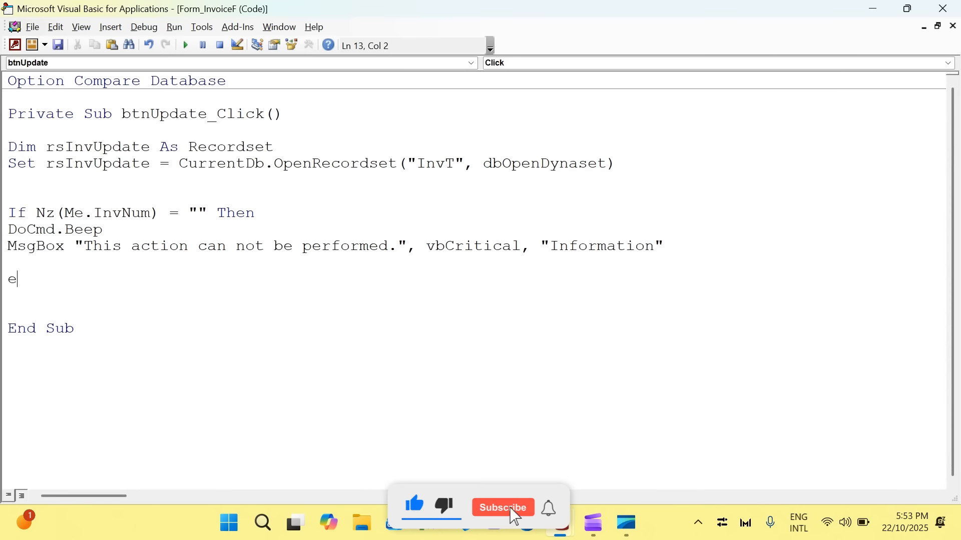
{"action": "type", "text": "lseif me.Status"}
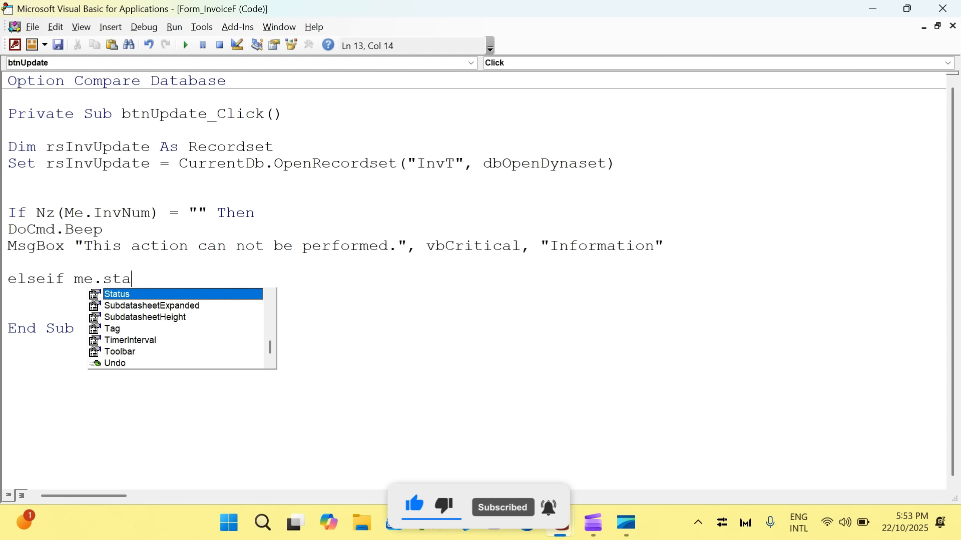
{"action": "key", "text": "Tab"}
{"action": "type", "text": "= \"\""}
{"action": "key", "text": "Left"}
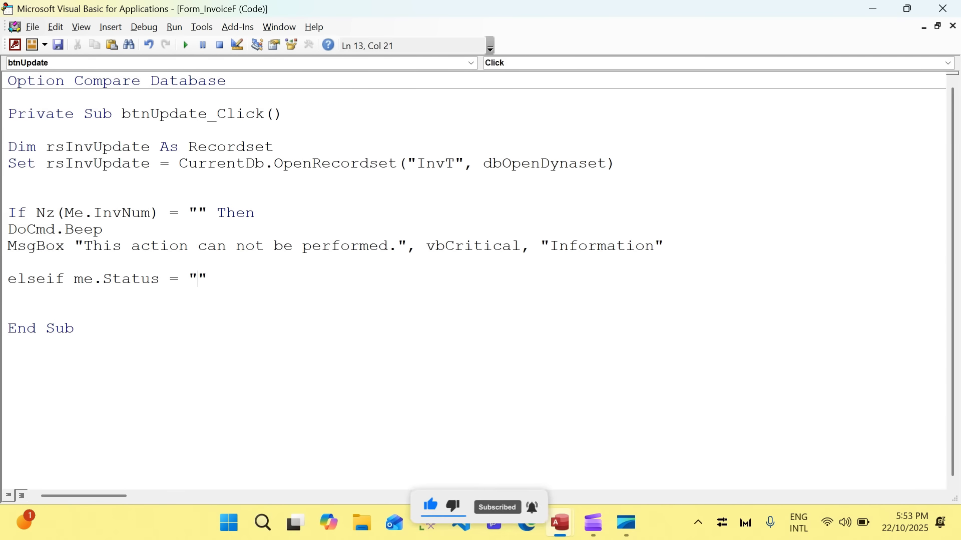
{"action": "type", "text": "Invoiced"}
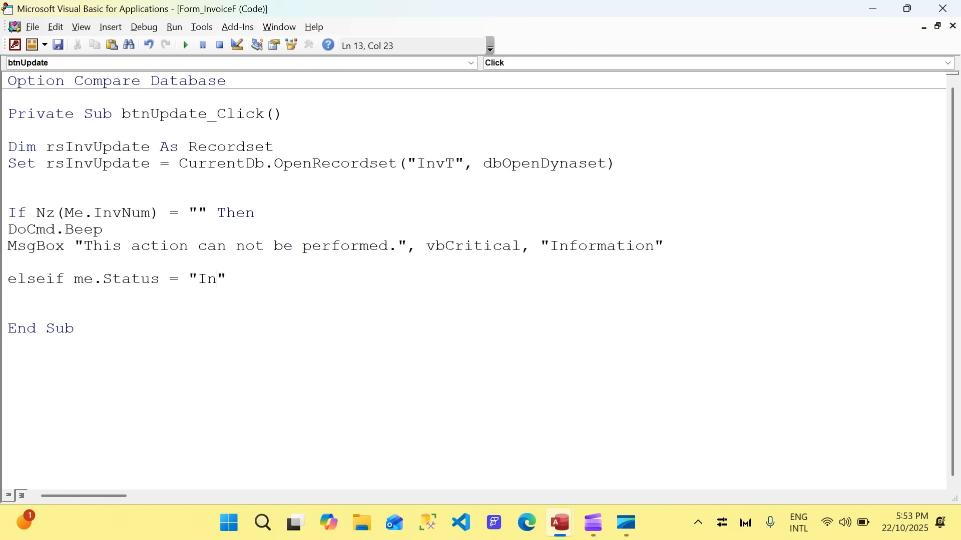
{"action": "key", "text": "End"}
{"action": "type", "text": "then"}
{"action": "key", "text": "Return"}
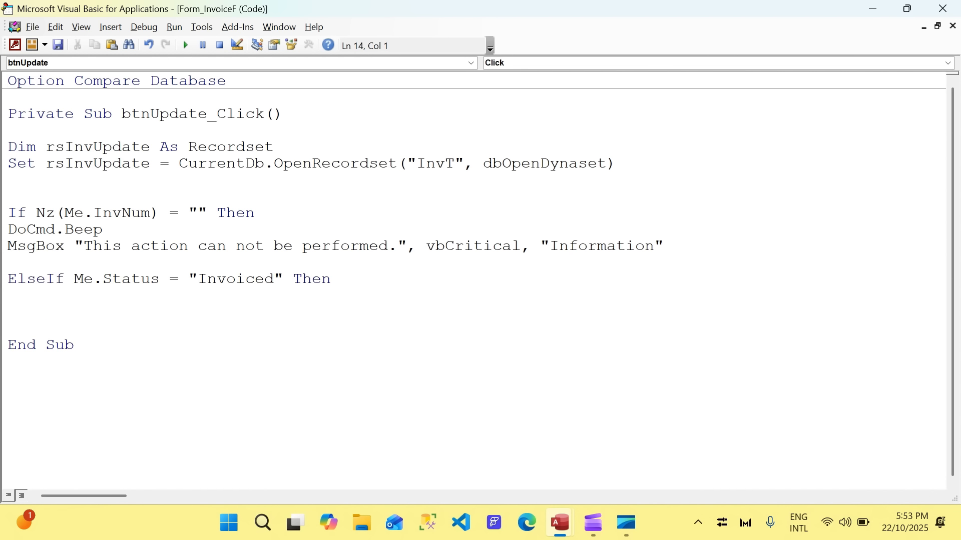
- In the ElseIf branch, add DoCmd.Beep and a MsgBox with the prompt "This action can not be peformed as the status is invoiced."
{"action": "type", "text": "docmd.Beep"}
{"action": "key", "text": "Return"}
{"action": "type", "text": "msgbox \"\""}
{"action": "key", "text": "Left"}
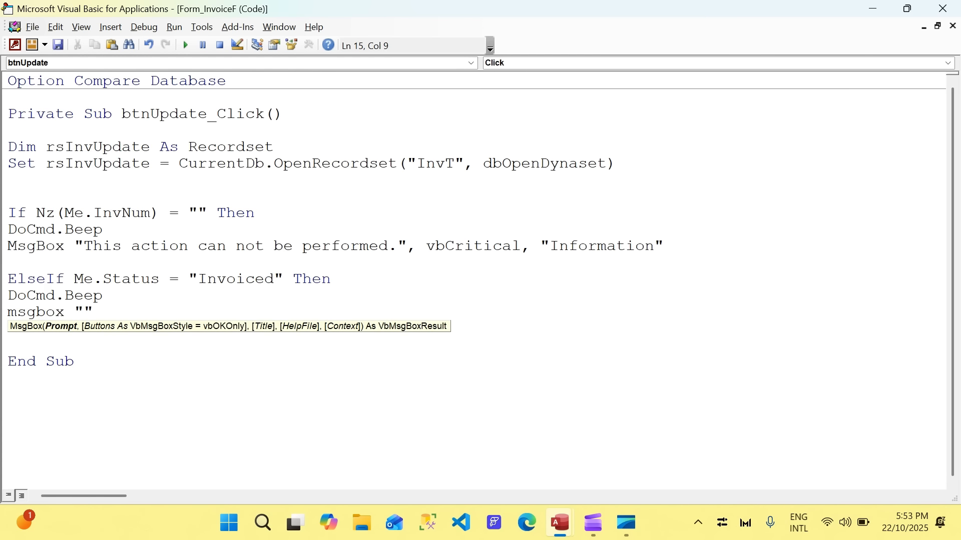
{"action": "key", "text": "alt+F11"}
{"action": "key", "text": "alt+F11"}
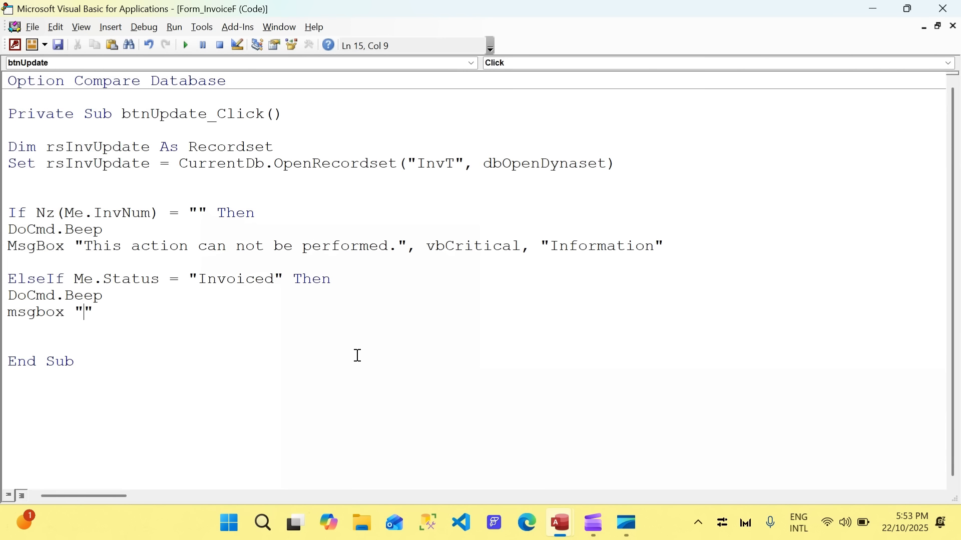
{"action": "type", "text": "This action c"}
{"action": "type", "text": "an not be pefor"}
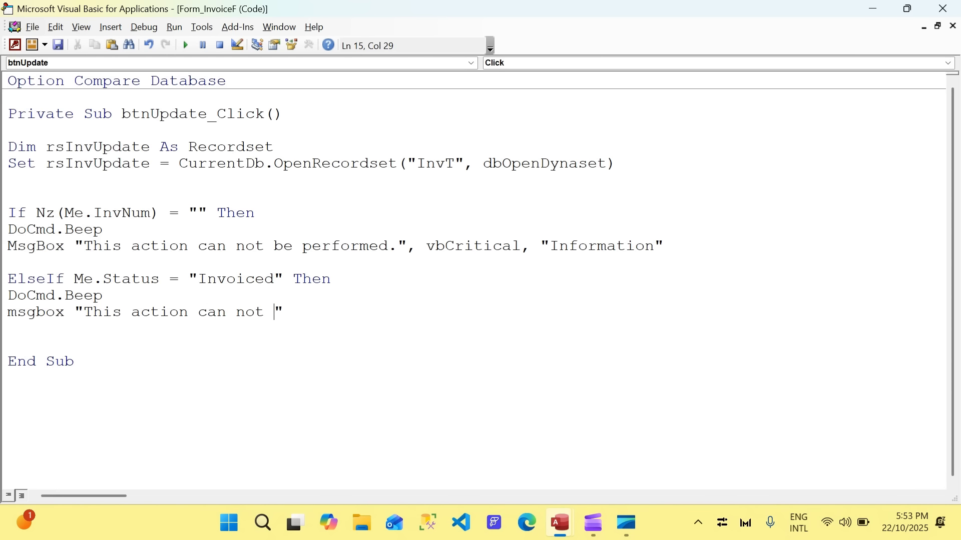
{"action": "type", "text": "med as the stat"}
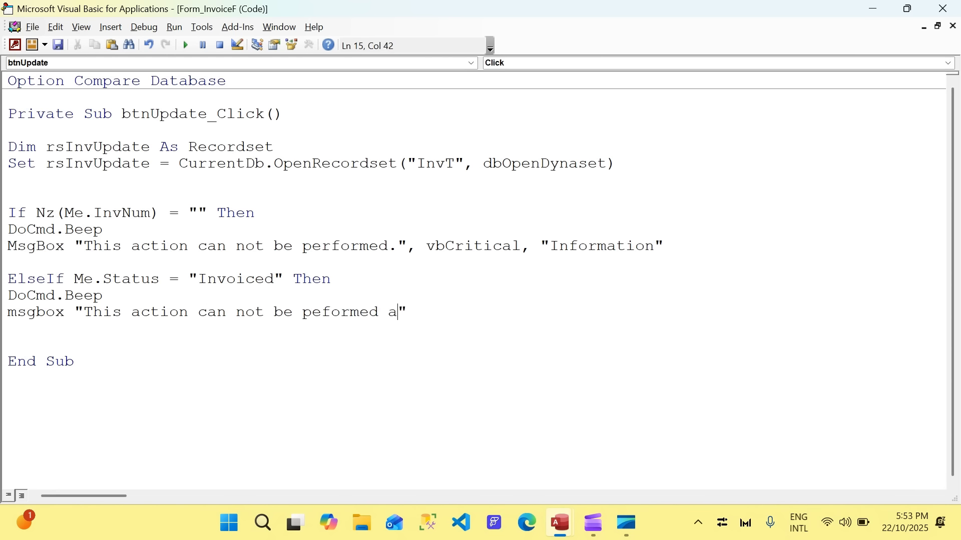
{"action": "type", "text": "us is invo"}
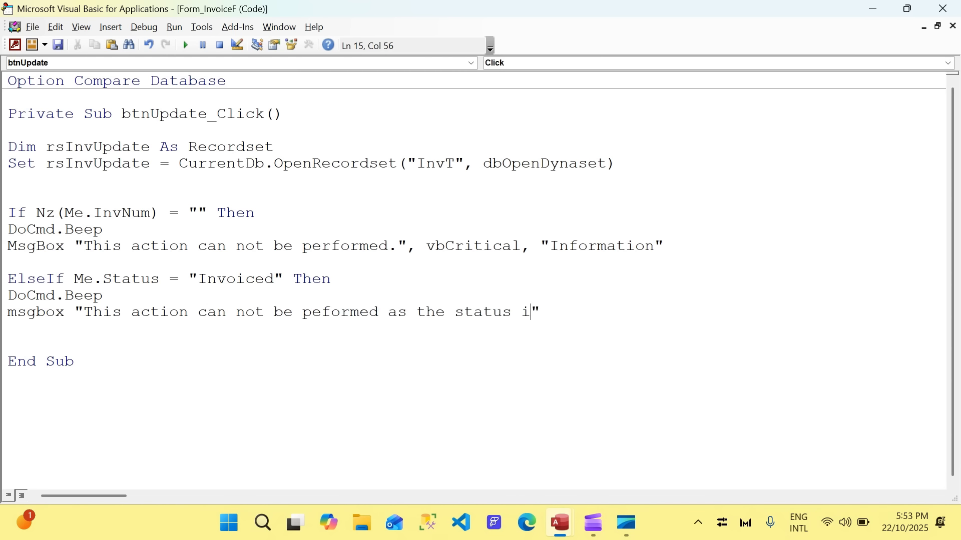
{"action": "type", "text": "iced."}
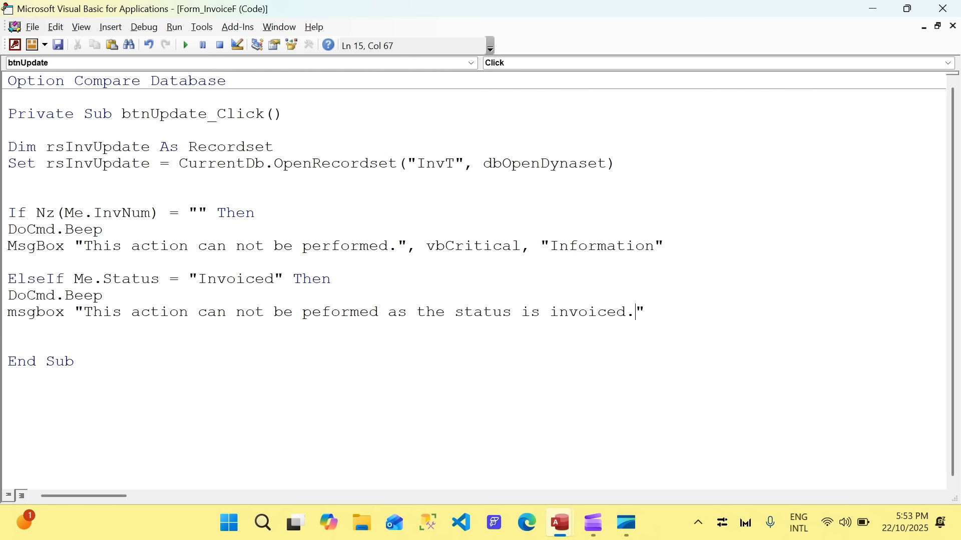
- Give the invoiced-status message box the vbCritical style and the title "Information"
{"action": "key", "text": "End"}
{"action": "type", "text": ","}
{"action": "key", "text": "Down"}
{"action": "key", "text": "Down"}
{"action": "key", "text": "Down"}
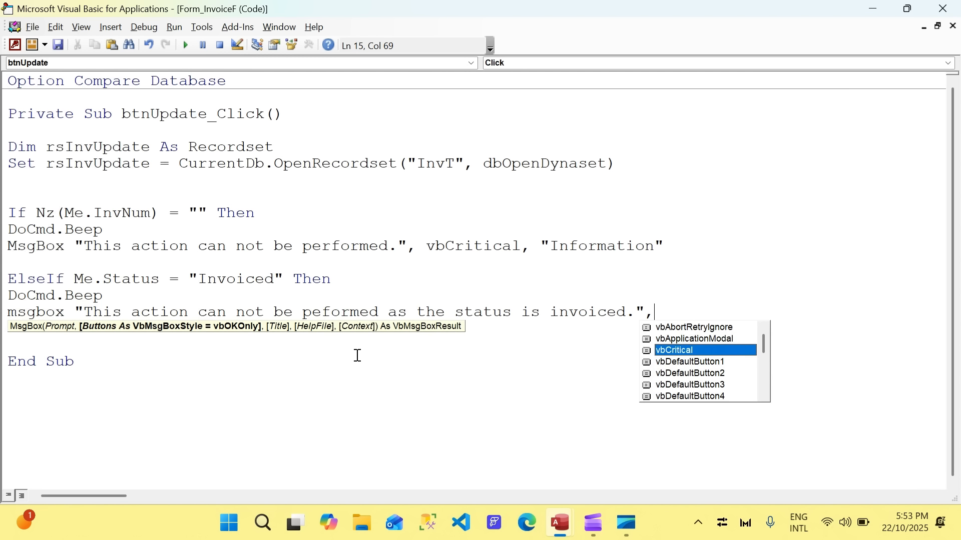
{"action": "key", "text": "Tab"}
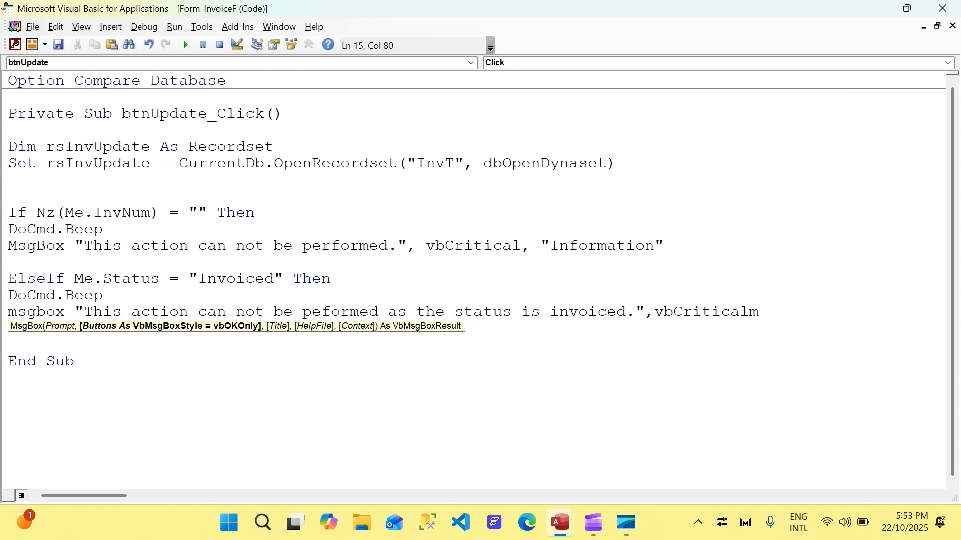
{"action": "type", "text": ",\"Info\""}
{"action": "key", "text": "Left"}
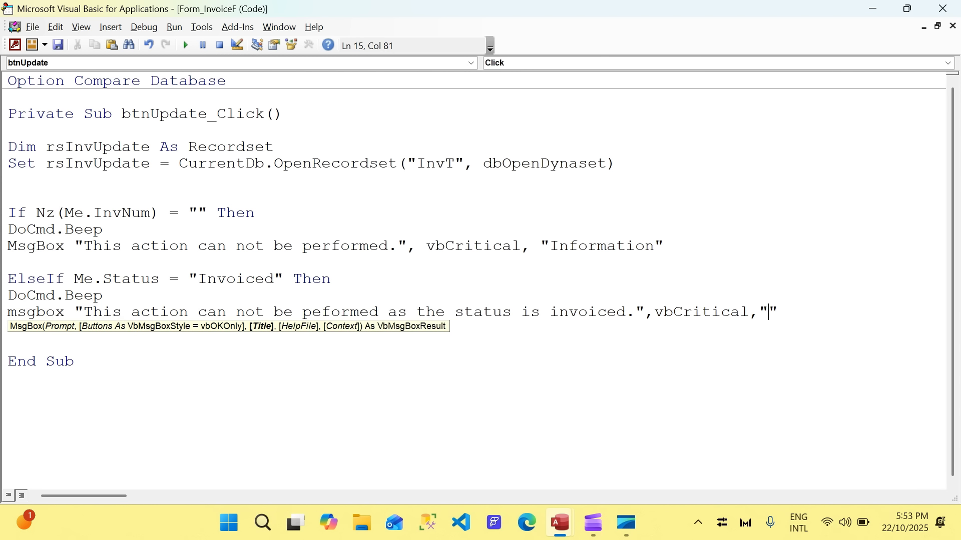
{"action": "type", "text": "Information"}
{"action": "key", "text": "End"}
- Add an Else branch below the ElseIf code and close the block with End If
{"action": "key", "text": "Return"}
{"action": "key", "text": "Return"}
{"action": "key", "text": "Return"}
{"action": "type", "text": "else"}
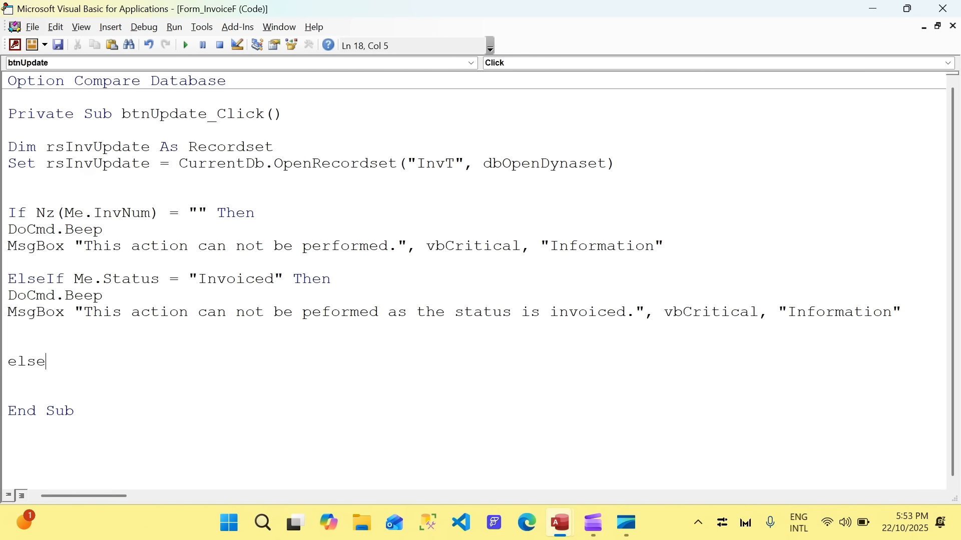
{"action": "key", "text": "Return"}
{"action": "key", "text": "Return"}
{"action": "key", "text": "Return"}
{"action": "key", "text": "Return"}
{"action": "type", "text": "endif"}
{"action": "key", "text": "Return"}
- Insert extra blank lines between Else and End If and place the cursor inside the Else branch
{"action": "key", "text": "Up"}
{"action": "key", "text": "Up"}
{"action": "key", "text": "Up"}
{"action": "key", "text": "Up"}
{"action": "key", "text": "Return"}
{"action": "key", "text": "Return"}
{"action": "key", "text": "Return"}
{"action": "key", "text": "Up"}
{"action": "key", "text": "Up"}
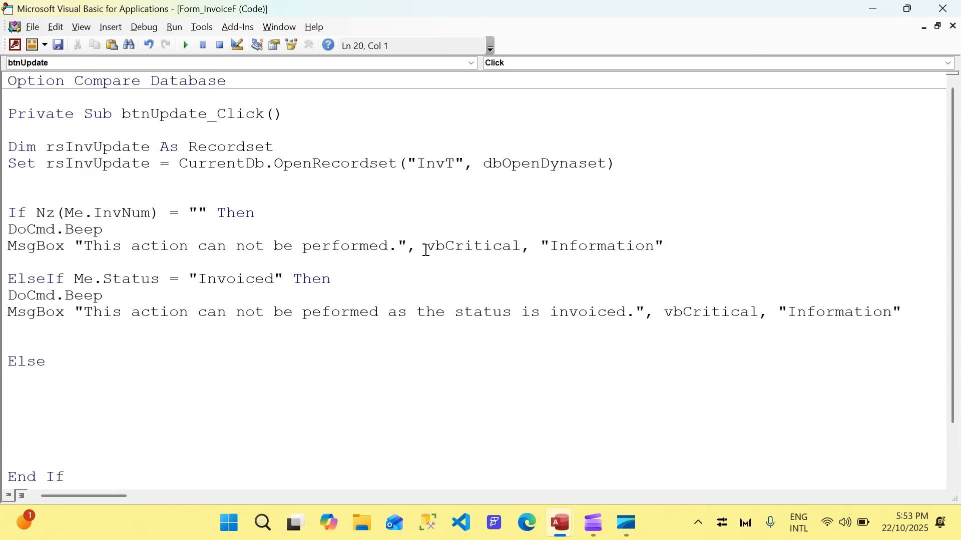
- Check the InvNum name on the InvoiceF form and in InvT, and start an rsInvUpdate.FindFirst call in the Else branch
{"action": "scroll", "coordinate": [277, 337], "scroll_direction": "down", "scroll_amount": 2}
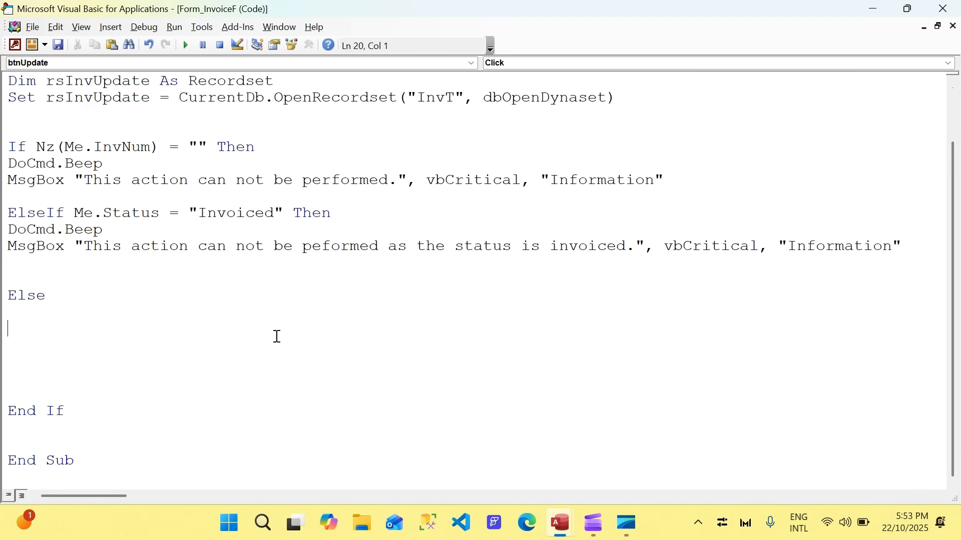
{"action": "key", "text": "alt+F11"}
{"action": "left_click", "coordinate": [323, 170]}
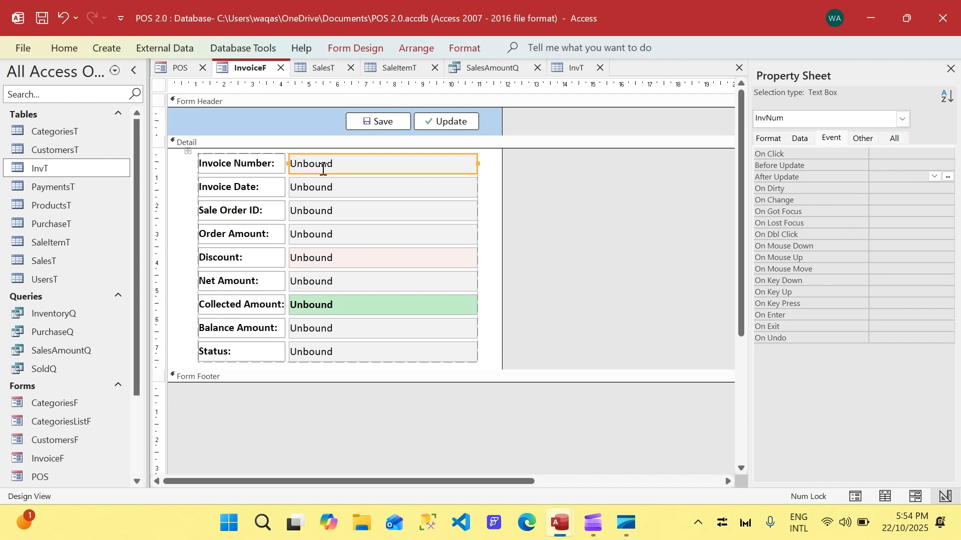
{"action": "left_click", "coordinate": [559, 69]}
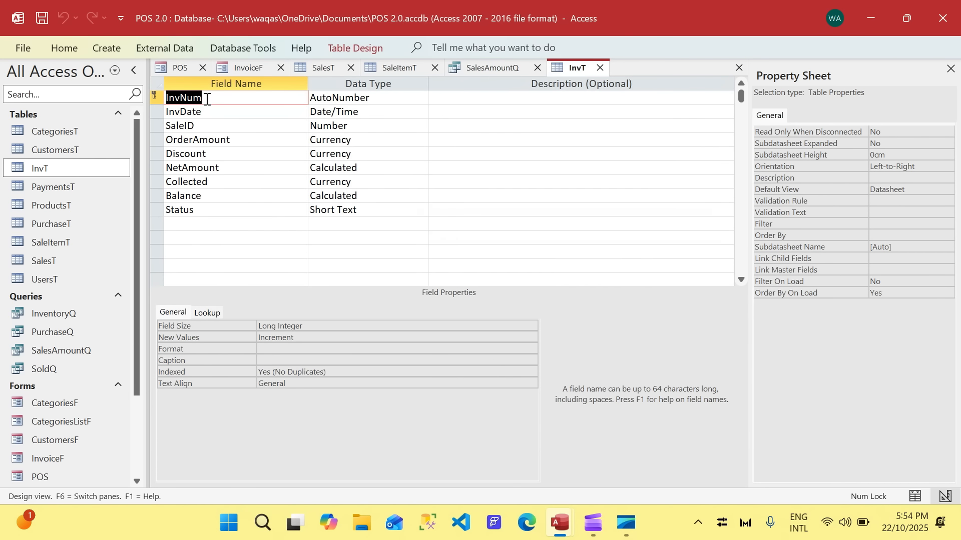
{"action": "key", "text": "alt+F11"}
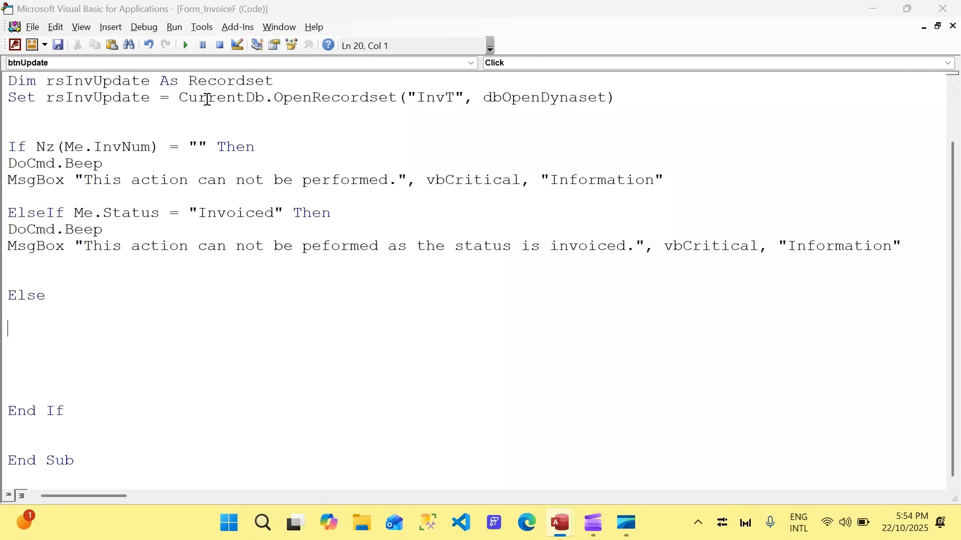
{"action": "type", "text": "rsinvupdate"}
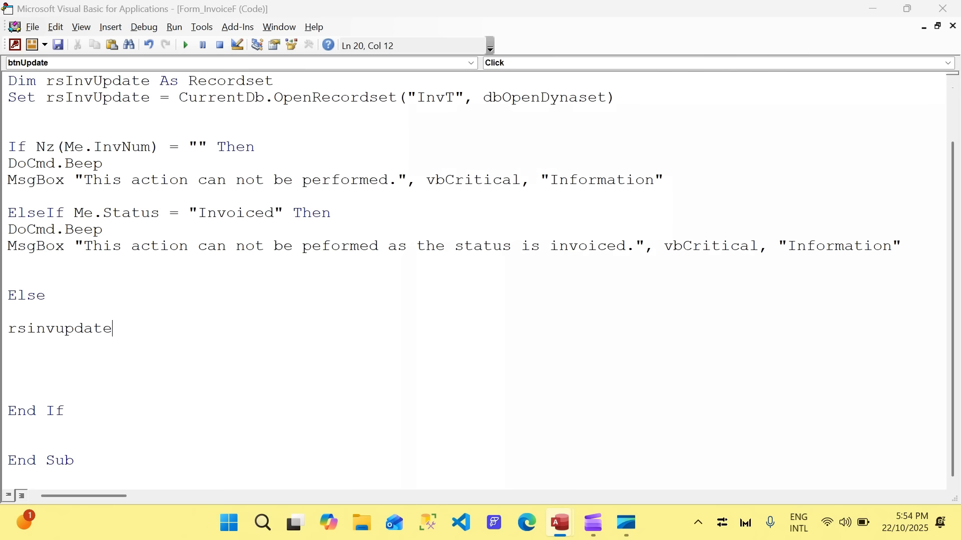
{"action": "type", "text": ".fin"}
{"action": "key", "text": "Tab"}
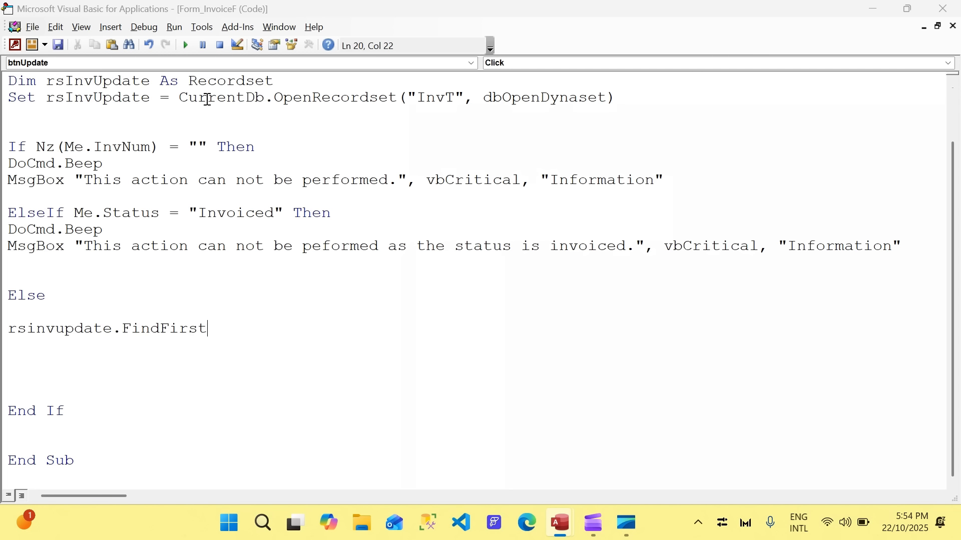
- Give the FindFirst call the criteria "InvNum=" & Me.InvNum and end the line
{"action": "type", "text": "\"\""}
{"action": "key", "text": "Left"}
{"action": "type", "text": "InvNum="}
{"action": "key", "text": "Right"}
{"action": "type", "text": "& me.invn"}
{"action": "key", "text": "Tab"}
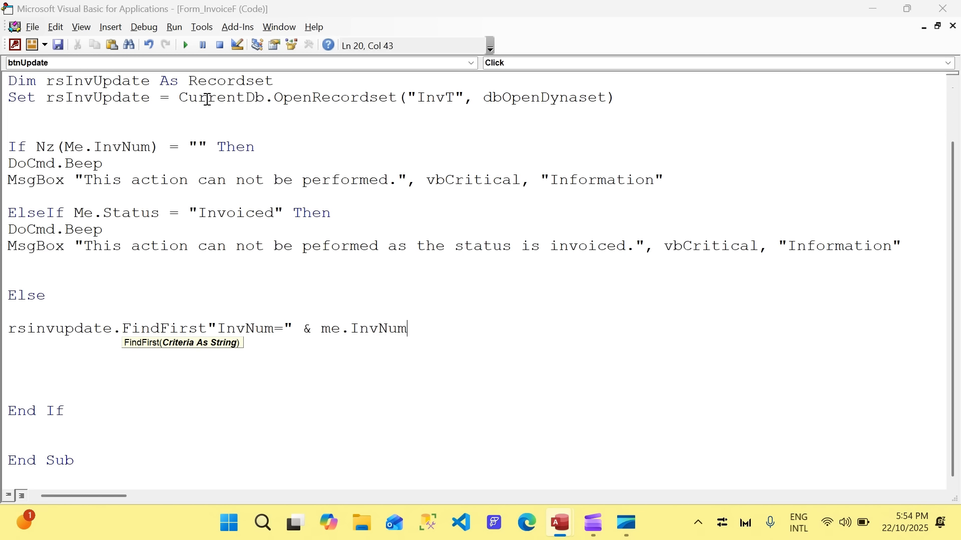
{"action": "key", "text": "Return"}
- Examine the InvT fields from InvNum to Balance in table design to see which are calculated, comparing them with the InvoiceF form
{"action": "key", "text": "alt+F11"}
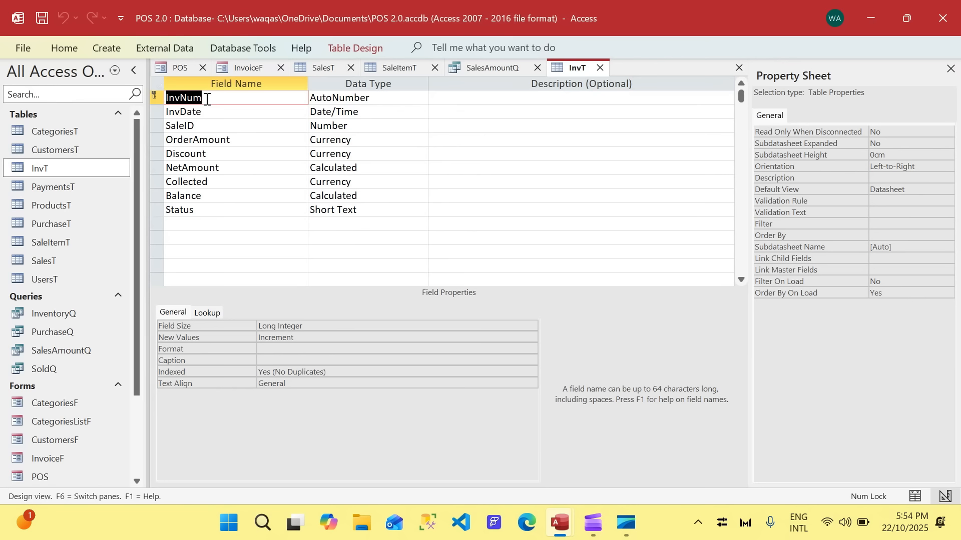
{"action": "key", "text": "Down"}
{"action": "key", "text": "Up"}
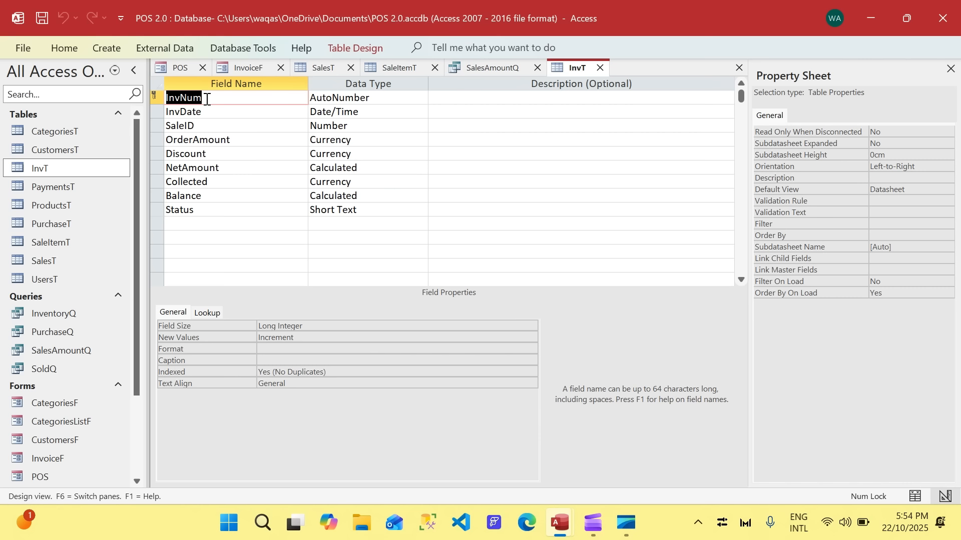
{"action": "key", "text": "Down"}
{"action": "key", "text": "Down"}
{"action": "key", "text": "Down"}
{"action": "key", "text": "Down"}
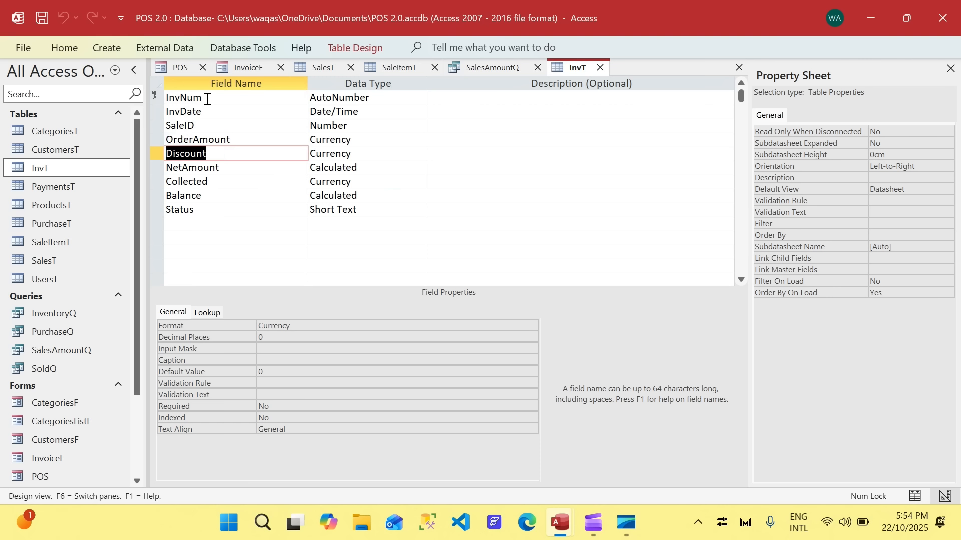
{"action": "key", "text": "Up"}
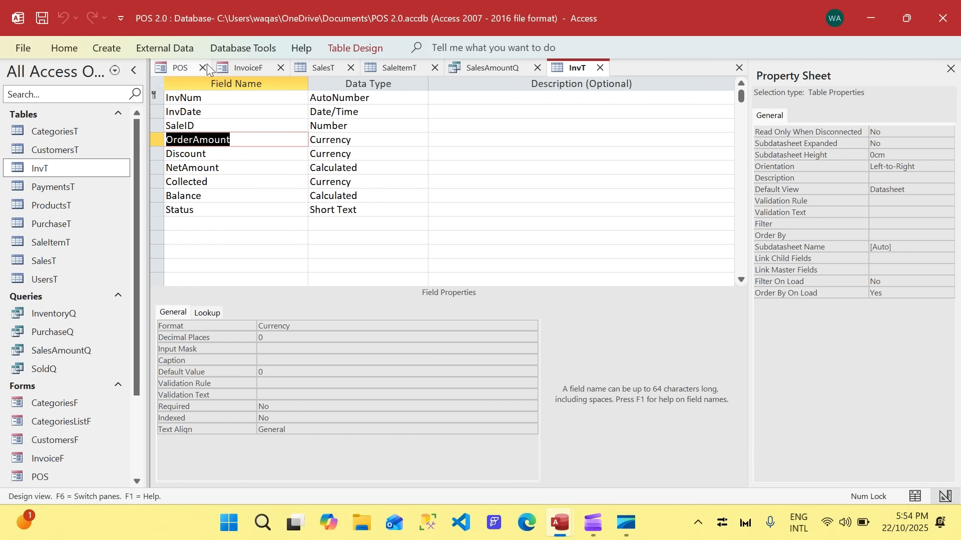
{"action": "left_click", "coordinate": [238, 67]}
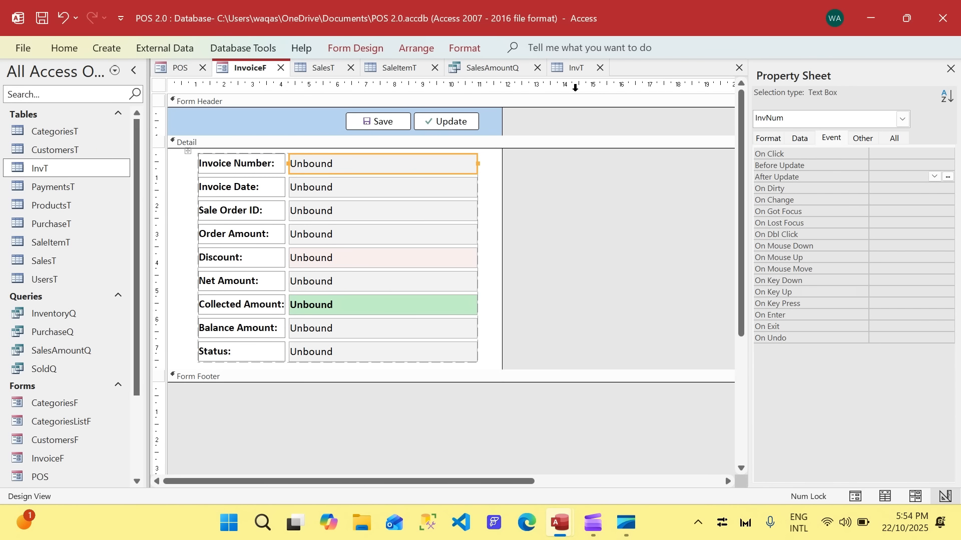
{"action": "left_click", "coordinate": [573, 69]}
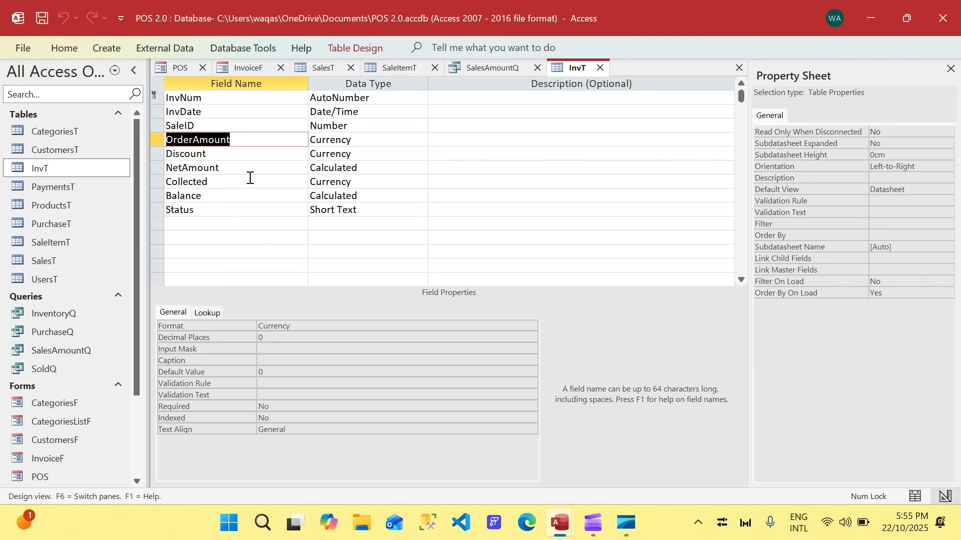
{"action": "key", "text": "Down"}
{"action": "key", "text": "Down"}
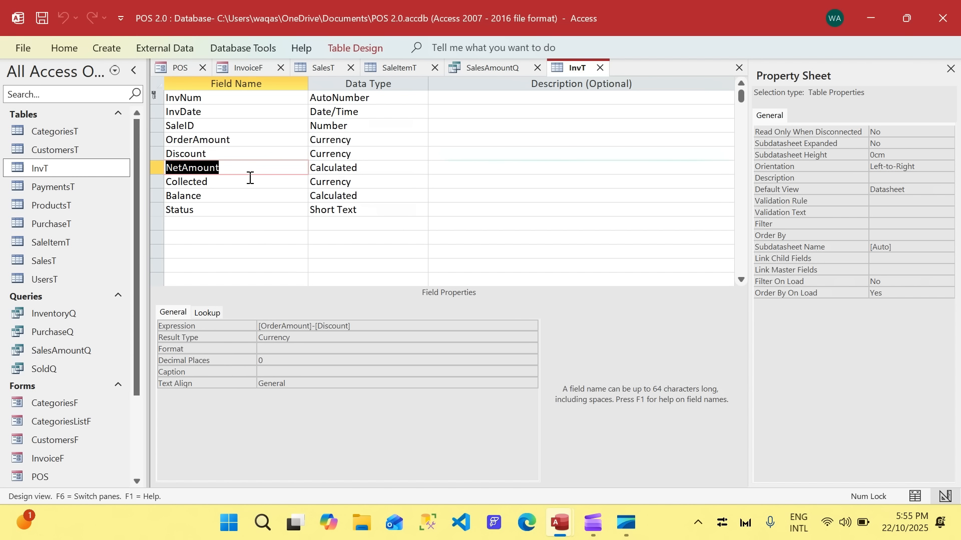
{"action": "key", "text": "Down"}
{"action": "key", "text": "Down"}
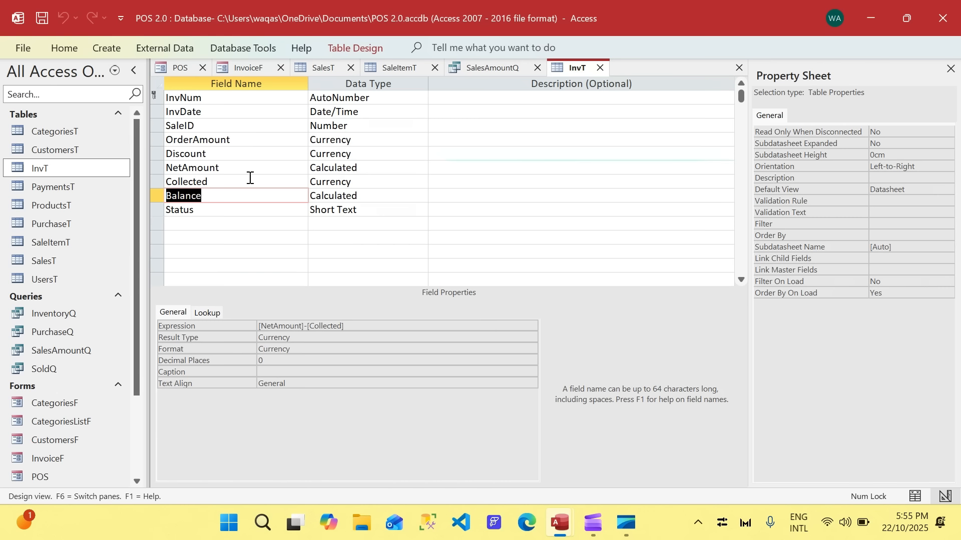
- Inspect the Discount and Collected Amount text boxes on the InvoiceF form, and return to the InvT table design
{"action": "left_click", "coordinate": [242, 68]}
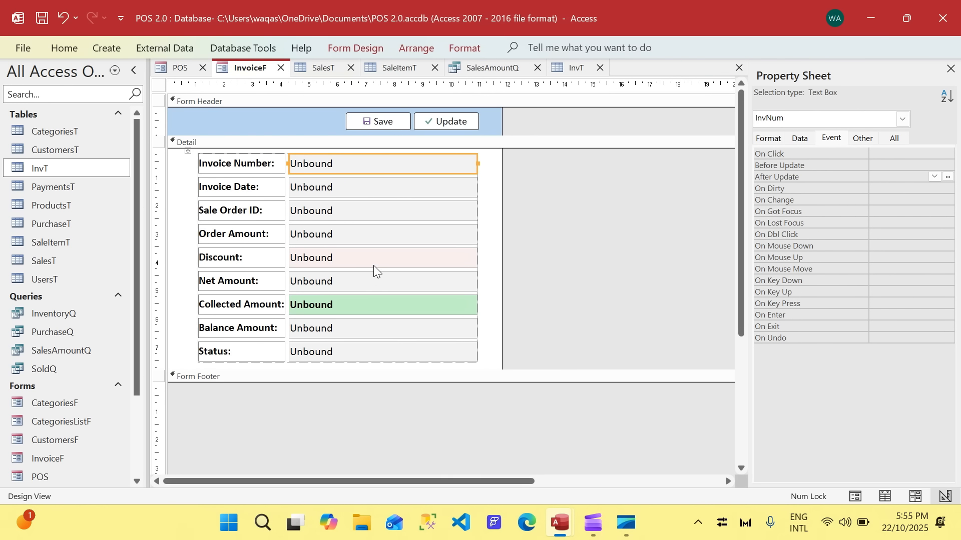
{"action": "left_click", "coordinate": [329, 257]}
{"action": "left_click", "coordinate": [332, 302]}
{"action": "left_click", "coordinate": [342, 263]}
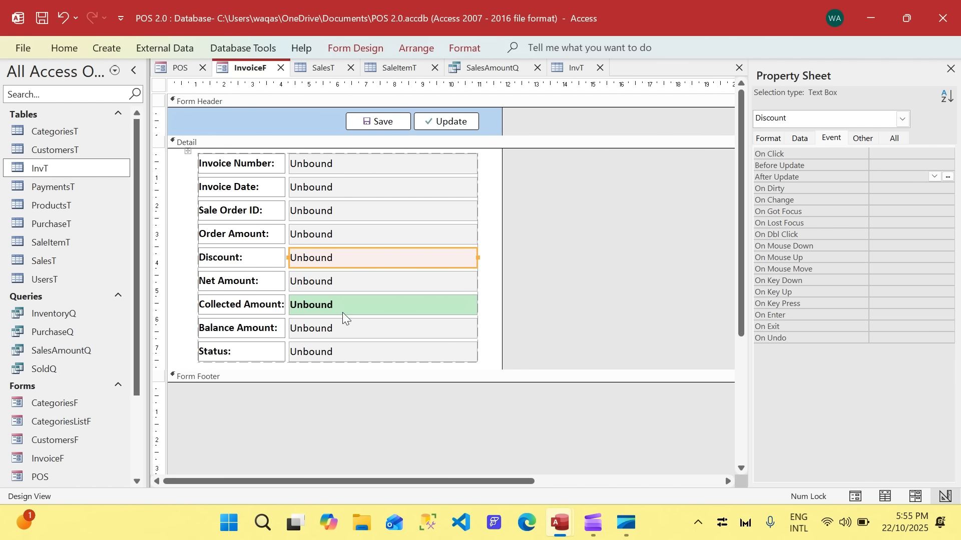
{"action": "left_click", "coordinate": [343, 311]}
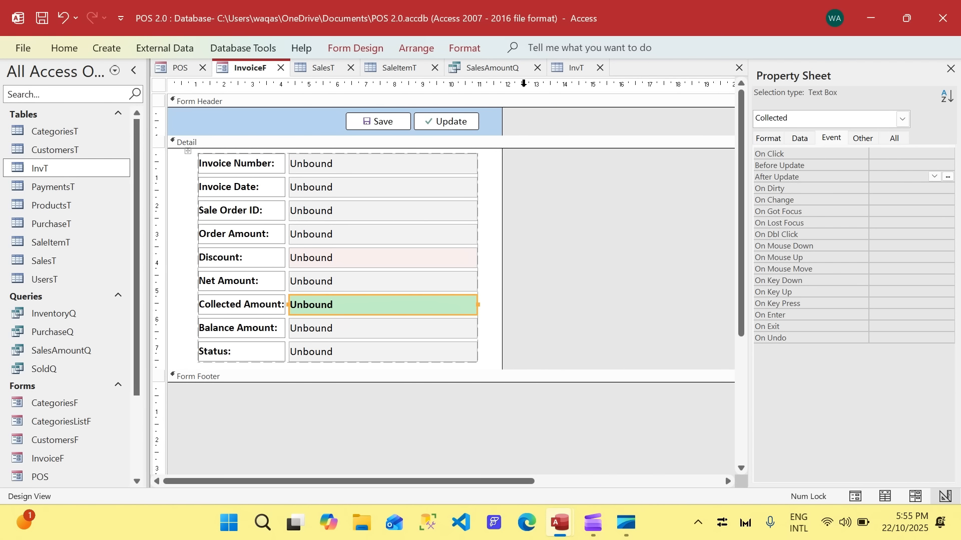
{"action": "left_click", "coordinate": [560, 75]}
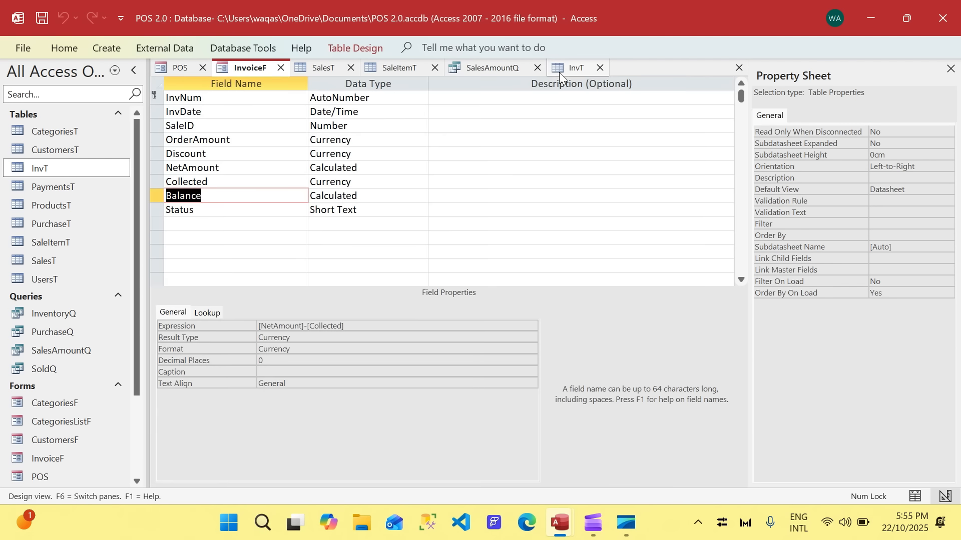
- Add an rsInvUpdate.Edit line below the FindFirst statement in the Else branch of the btnUpdate click procedure, leaving blank lines after it
{"action": "left_click", "coordinate": [240, 140]}
{"action": "key", "text": "alt+F11"}
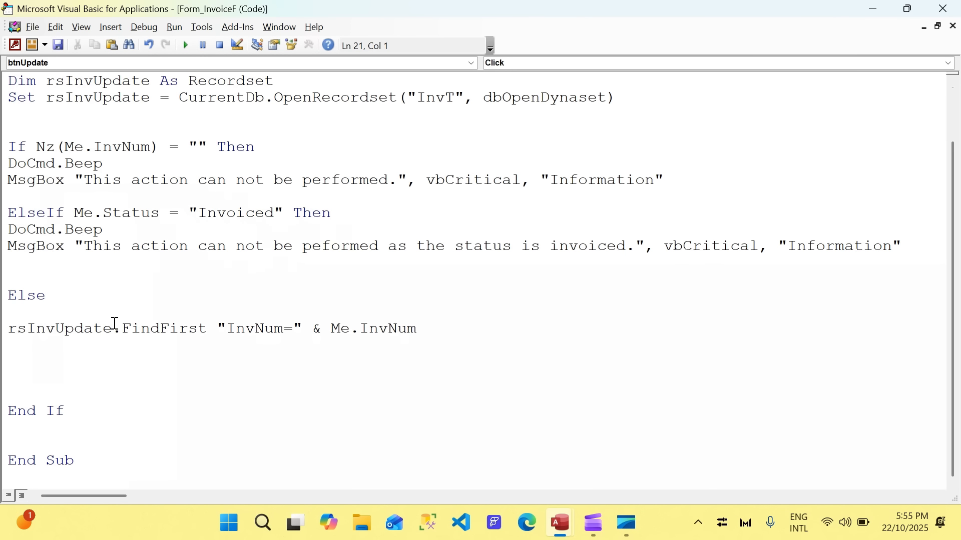
{"action": "key", "text": "Return"}
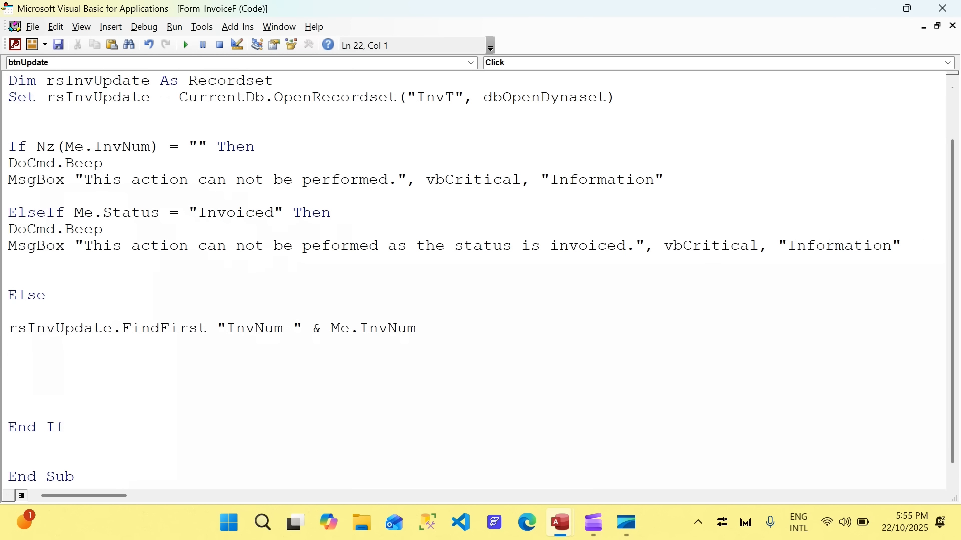
{"action": "type", "text": "rsinvupdate.Edit"}
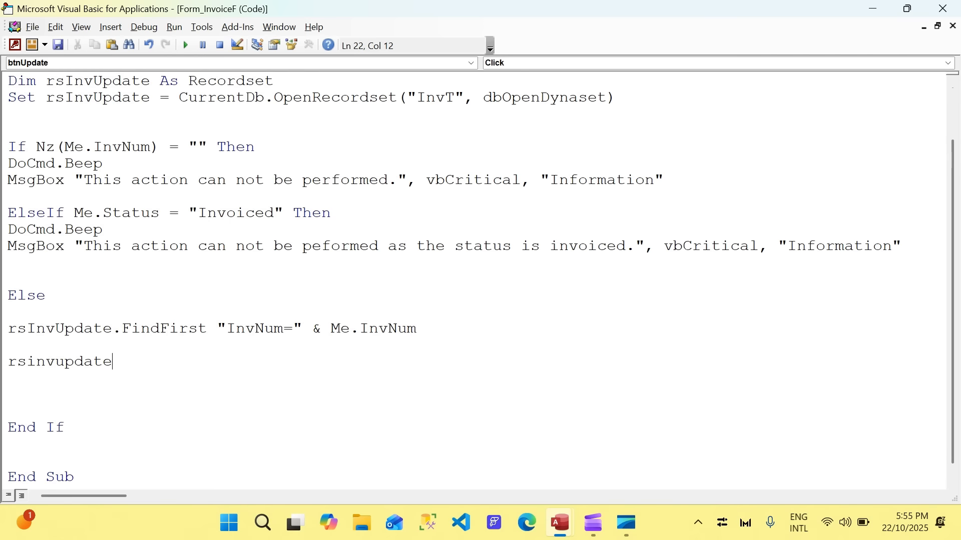
{"action": "key", "text": "Return"}
{"action": "key", "text": "Return"}
{"action": "key", "text": "Return"}
{"action": "key", "text": "Return"}
{"action": "key", "text": "Return"}
{"action": "key", "text": "Return"}
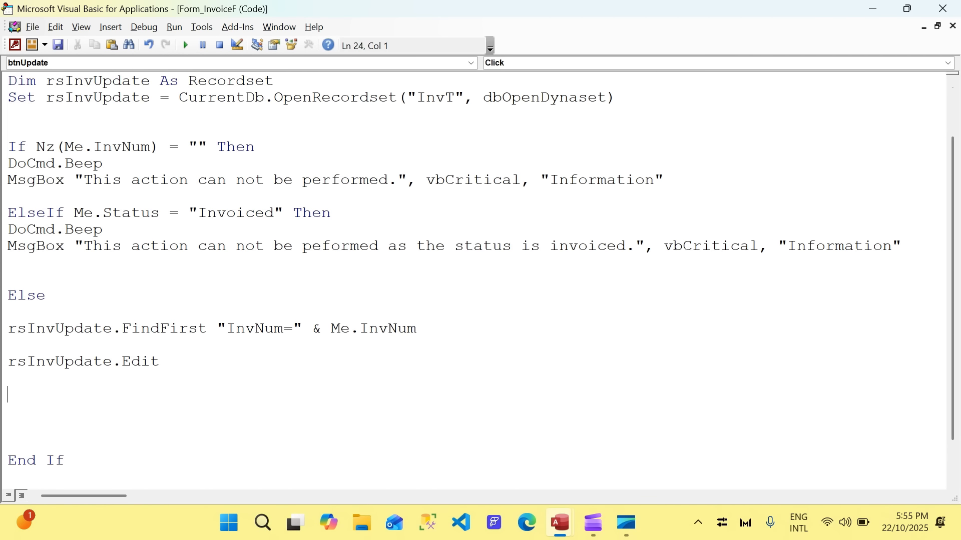
- Add an rsInvUpdate.Update line before End If, keeping blank space between it and the Edit line
{"action": "type", "text": "rsInvUpdate.Update"}
{"action": "key", "text": "Up"}
{"action": "key", "text": "Up"}
{"action": "key", "text": "Up"}
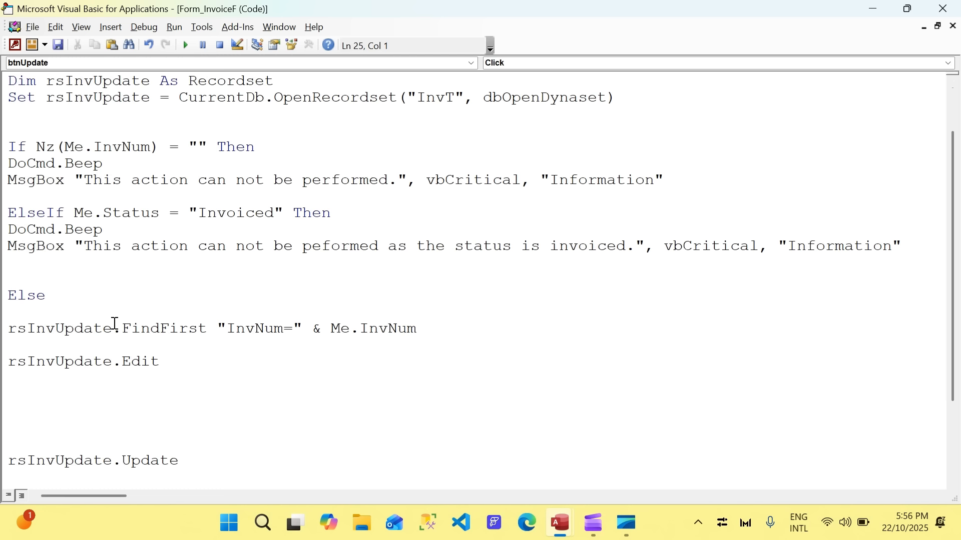
- Begin a field assignment between the Edit and Update lines with rsInvUpdate!
{"action": "double_click", "coordinate": [75, 361]}
{"action": "key", "text": "ctrl+c"}
{"action": "left_click", "coordinate": [32, 403]}
{"action": "key", "text": "ctrl+v"}
{"action": "type", "text": "!"}
- Compare the InvT table's fields with the Order Amount, Discount and Net Amount controls on the InvoiceF form
{"action": "key", "text": "alt+F11"}
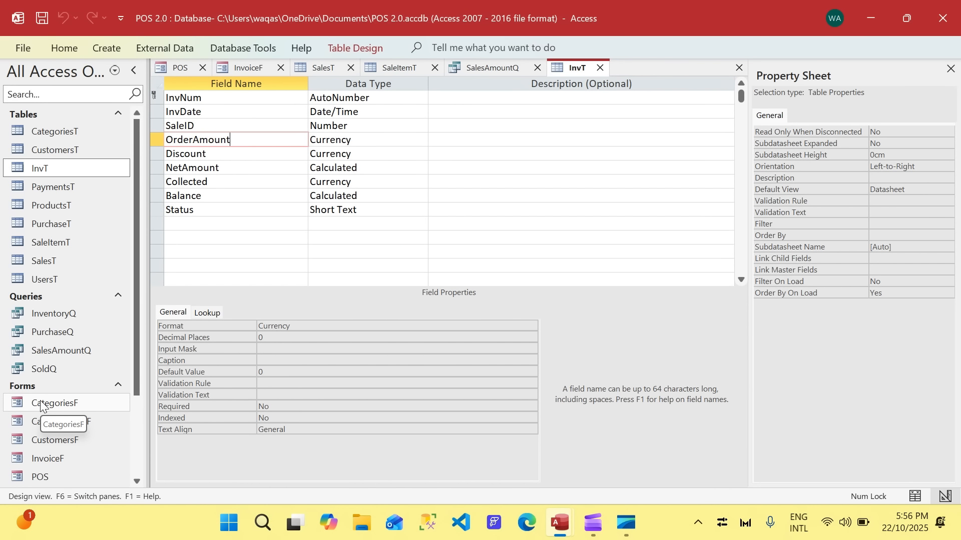
{"action": "key", "text": "Down"}
{"action": "key", "text": "Up"}
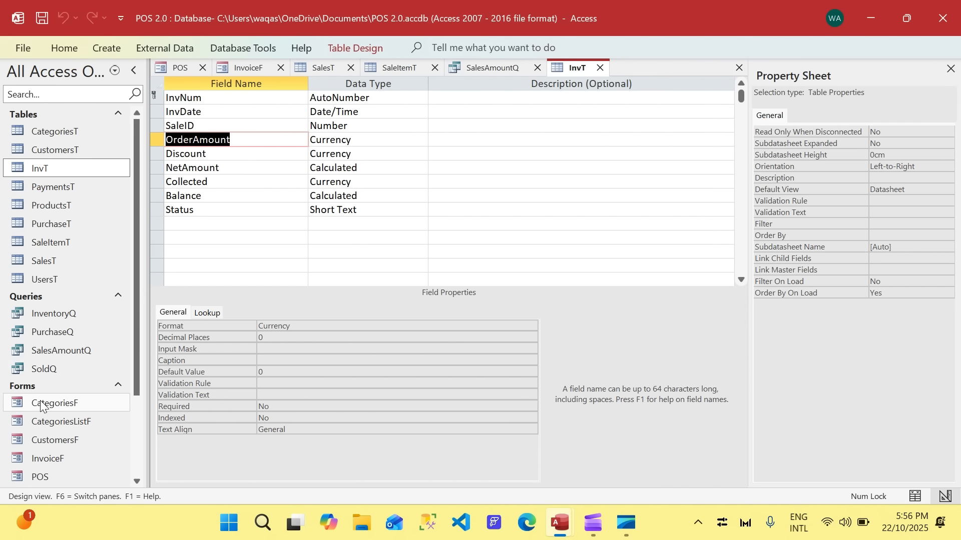
{"action": "left_click", "coordinate": [248, 70]}
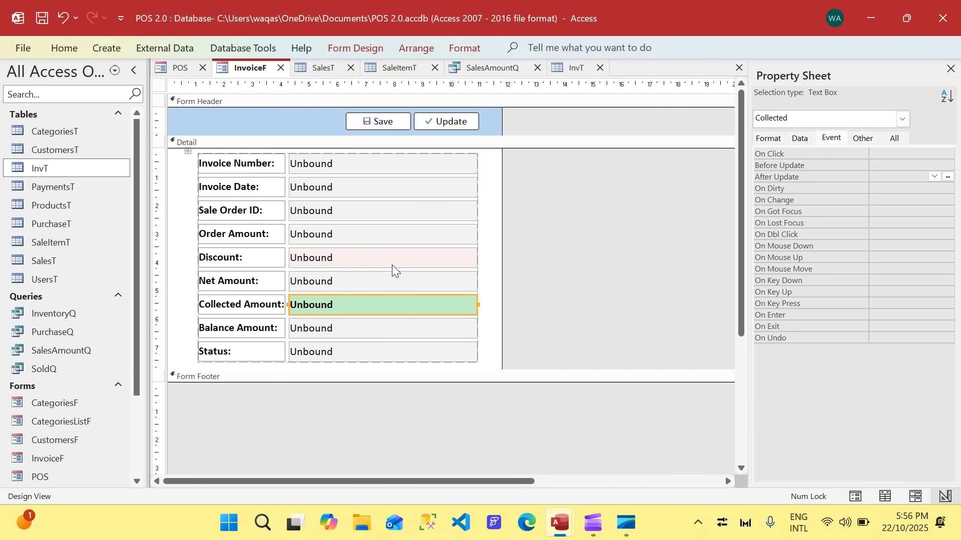
{"action": "left_click", "coordinate": [349, 232]}
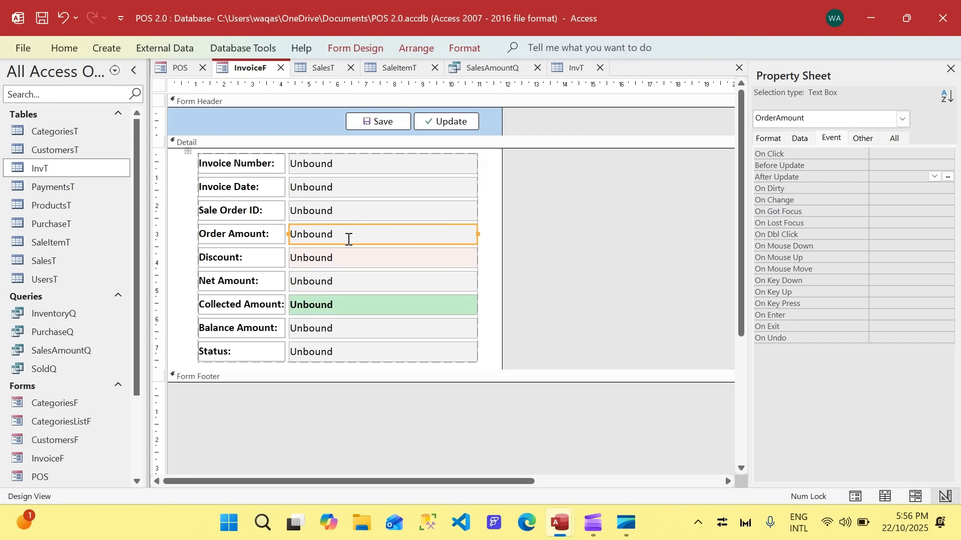
{"action": "left_click", "coordinate": [352, 259]}
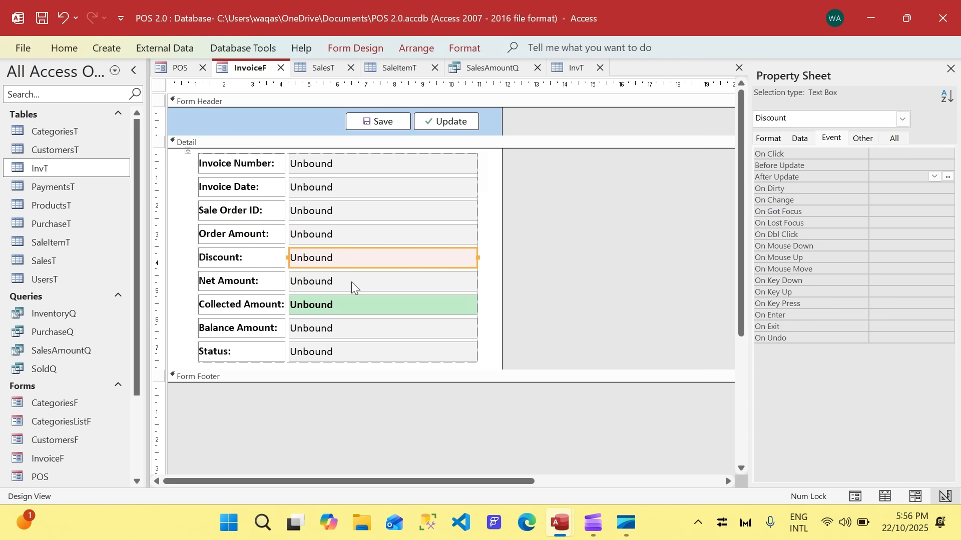
{"action": "left_click", "coordinate": [352, 282]}
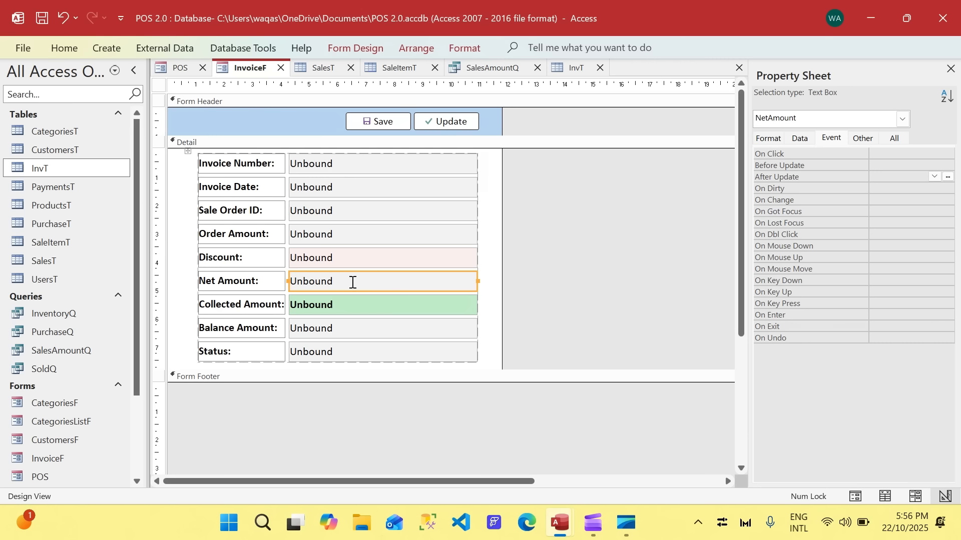
{"action": "key", "text": "alt+F11"}
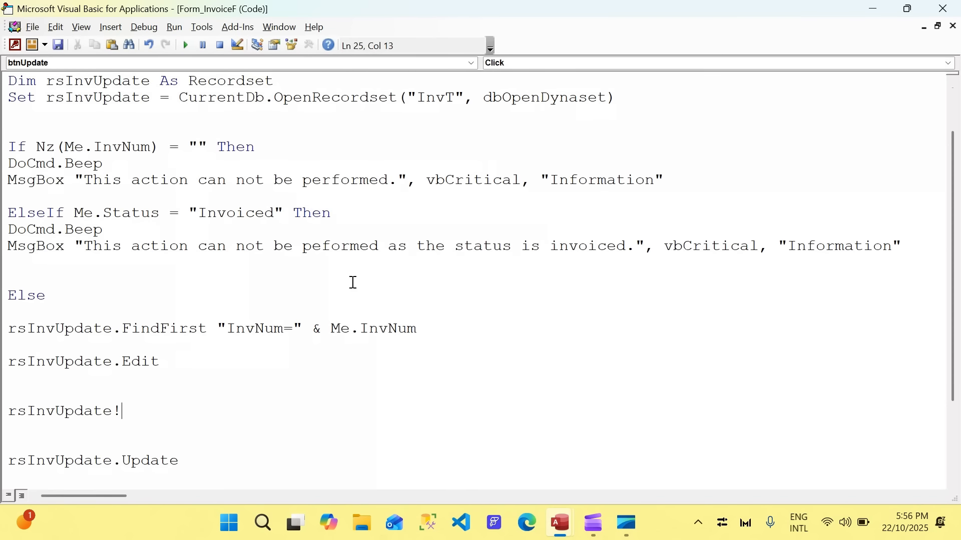
{"action": "key", "text": "alt+F11"}
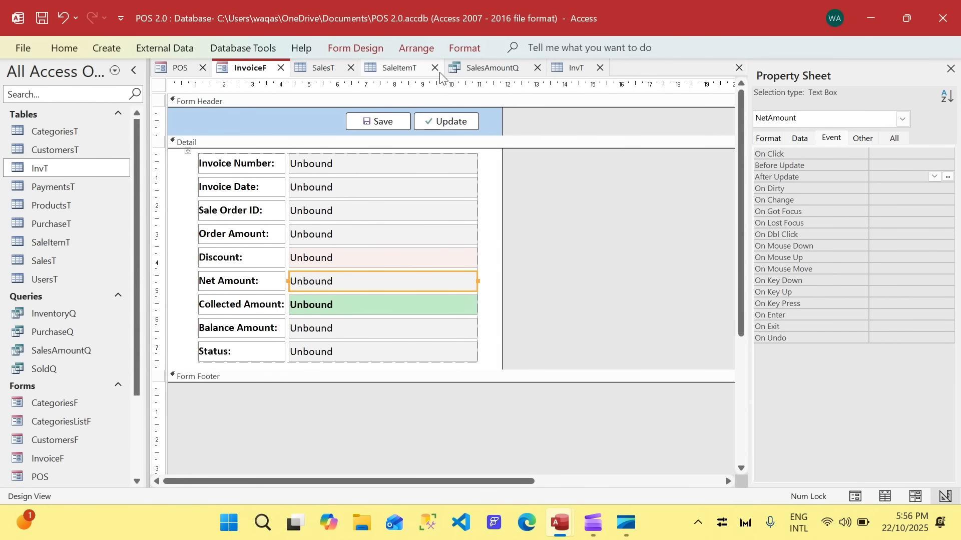
- Take the OrderAmount field name from the InvT design and complete the assignment as rsInvUpdate!OrderAmount = Me.OrderAmount
{"action": "left_click", "coordinate": [575, 67]}
{"action": "key", "text": "Up"}
{"action": "key", "text": "Up"}
{"action": "key", "text": "Down"}
{"action": "key", "text": "Down"}
{"action": "key", "text": "alt+F11"}
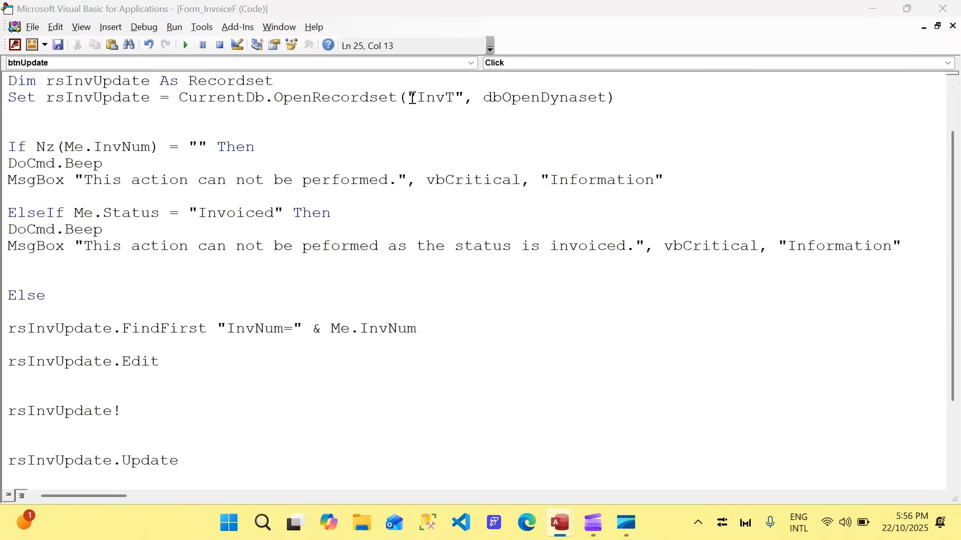
{"action": "type", "text": "OrderAmount ="}
{"action": "key", "text": "BackSpace"}
{"action": "key", "text": "BackSpace"}
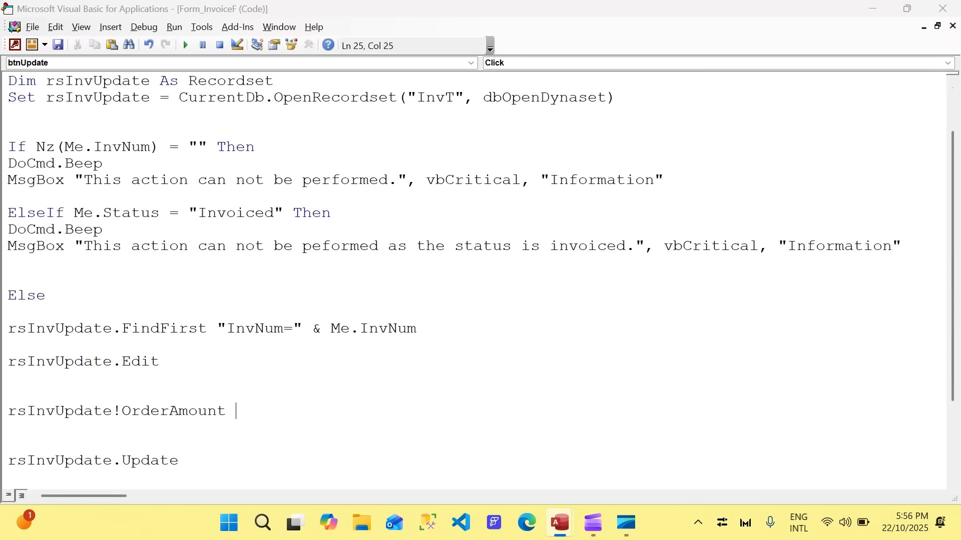
{"action": "type", "text": "= me.ord"}
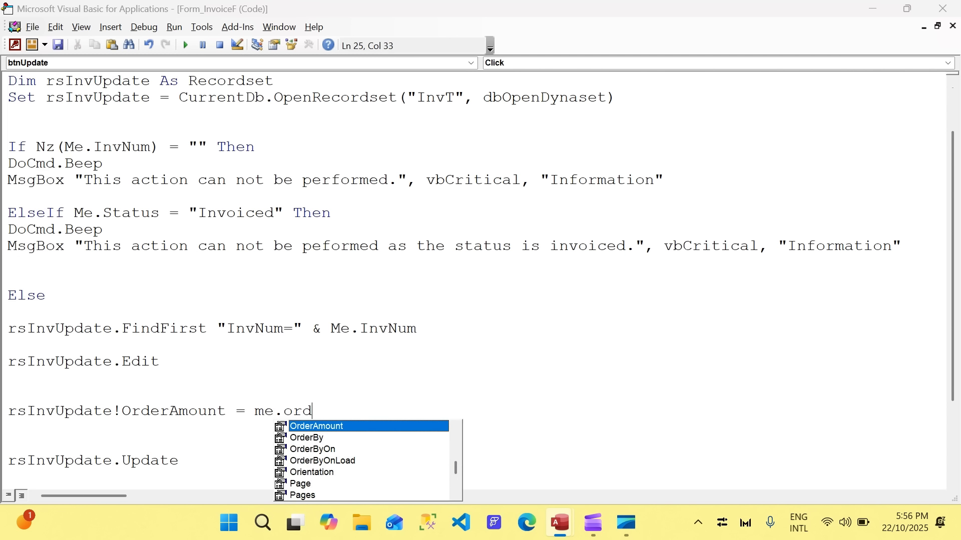
{"action": "key", "text": "Return"}
{"action": "key", "text": "alt+F11"}
{"action": "key", "text": "Down"}
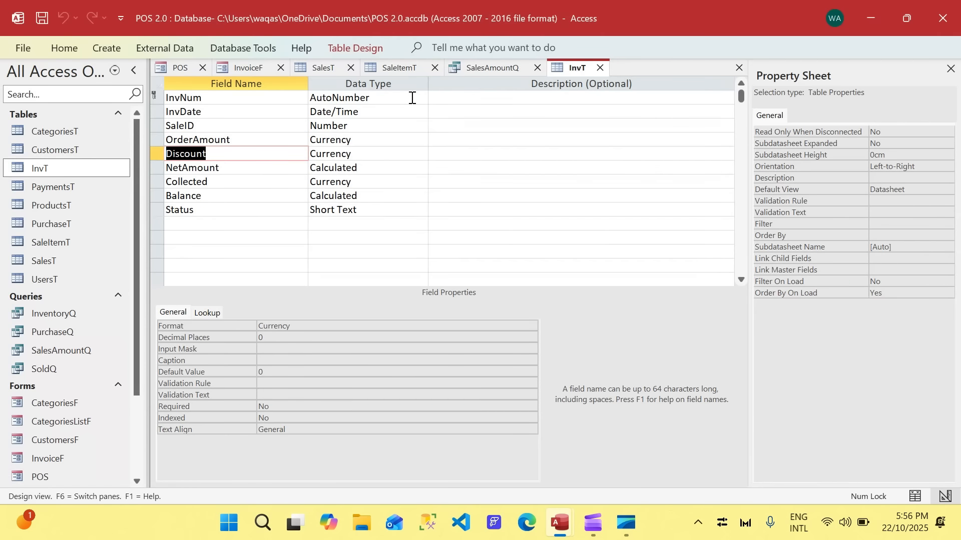
{"action": "key", "text": "alt+F11"}
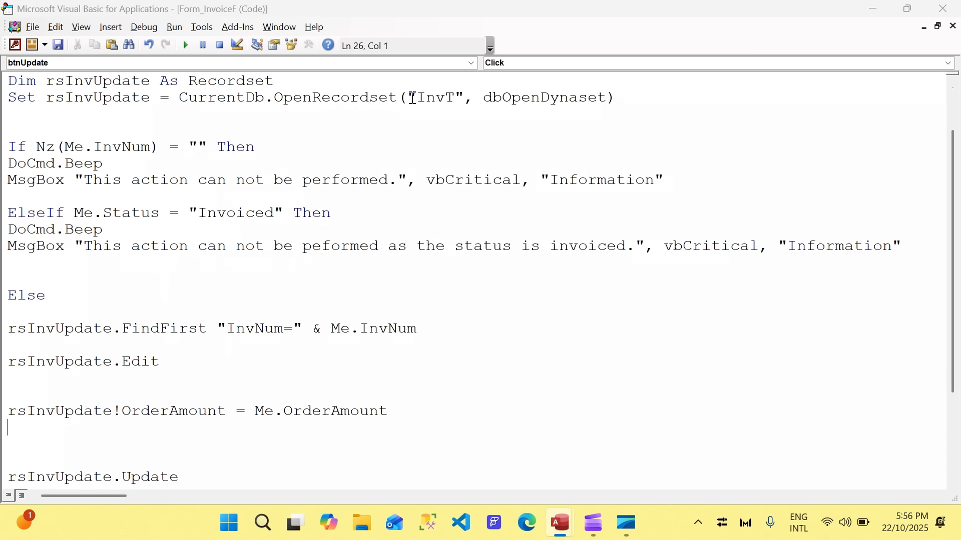
{"action": "type", "text": "OrderAmount"}
{"action": "type", "text": "!"}
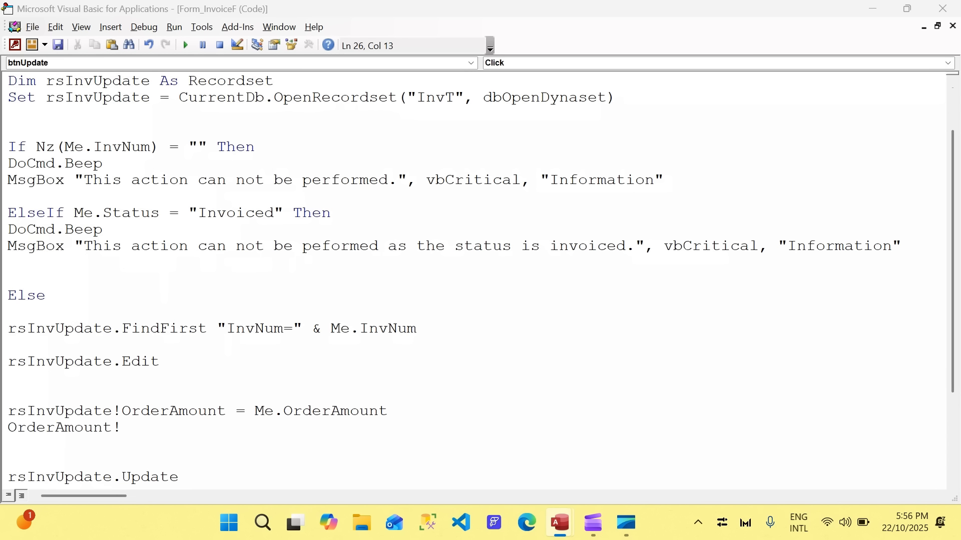
{"action": "key", "text": "ctrl+z"}
{"action": "scroll", "coordinate": [298, 337], "scroll_direction": "up", "scroll_amount": 2}
{"action": "key", "text": "ctrl+z"}
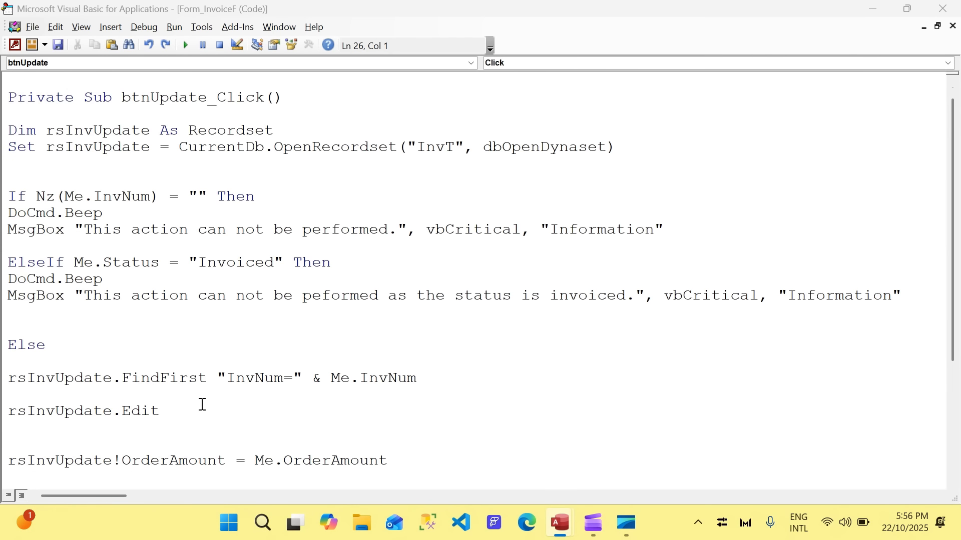
- Duplicate the rsInvUpdate!OrderAmount = Me.OrderAmount line five times directly below the original
{"action": "scroll", "coordinate": [271, 407], "scroll_direction": "down", "scroll_amount": 3}
{"action": "scroll", "coordinate": [271, 407], "scroll_direction": "down", "scroll_amount": 5}
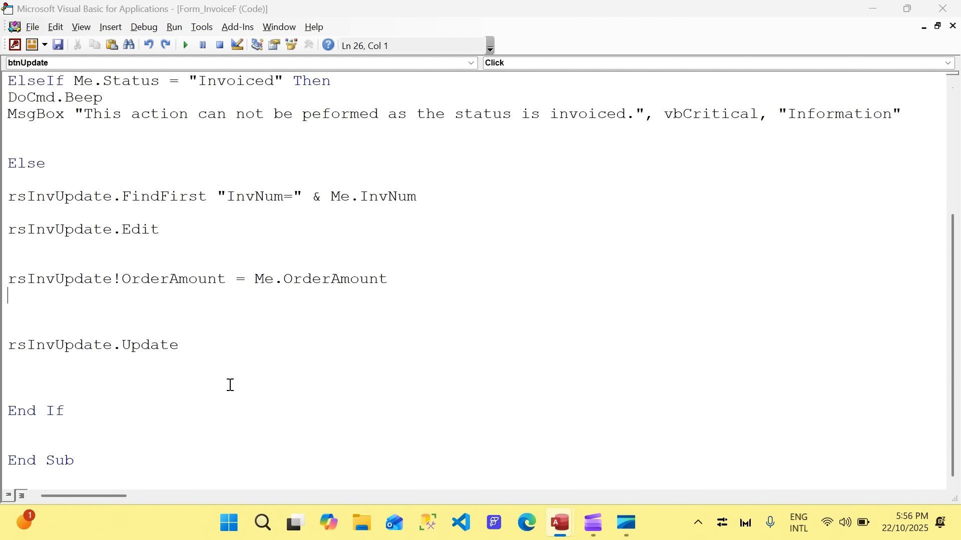
{"action": "left_click_drag", "start_coordinate": [431, 275], "coordinate": [6, 279]}
{"action": "key", "text": "ctrl+c"}
{"action": "left_click", "coordinate": [19, 296]}
{"action": "key", "text": "ctrl+v"}
{"action": "key", "text": "Return"}
{"action": "key", "text": "ctrl+v"}
{"action": "key", "text": "Return"}
{"action": "key", "text": "ctrl+v"}
{"action": "key", "text": "Return"}
{"action": "key", "text": "ctrl+v"}
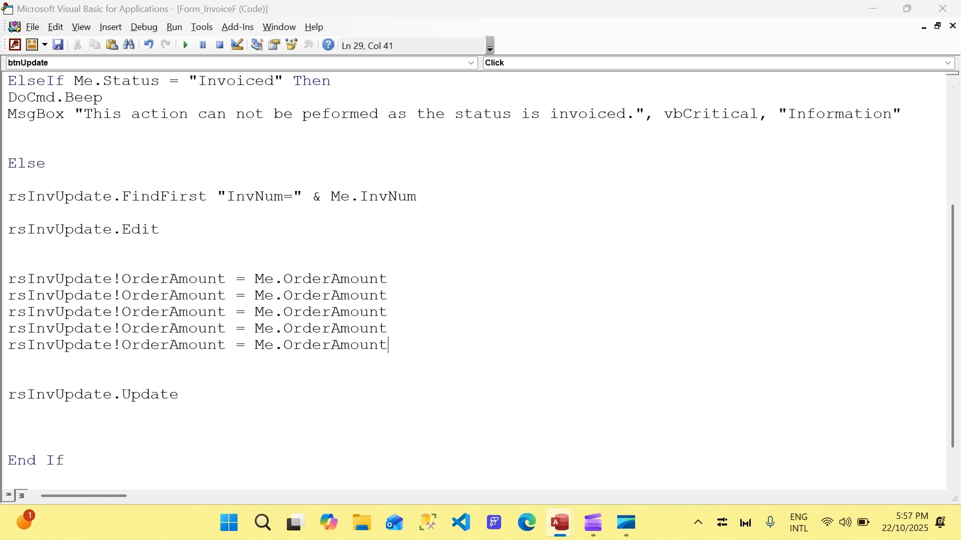
{"action": "key", "text": "Return"}
{"action": "key", "text": "ctrl+v"}
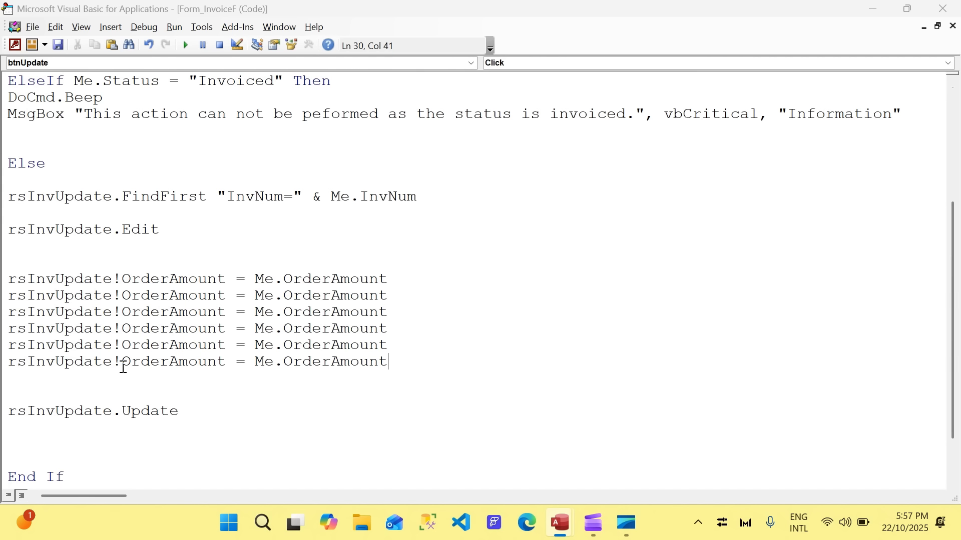
- Change the second assignment line to rsInvUpdate!Discount = Me.Discount, using the field name from InvT
{"action": "double_click", "coordinate": [153, 296]}
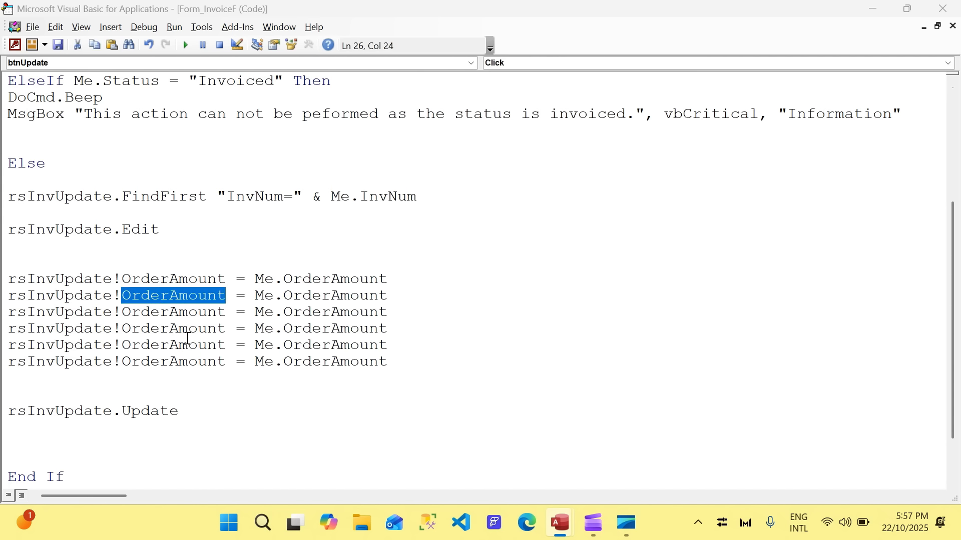
{"action": "key", "text": "alt+Tab"}
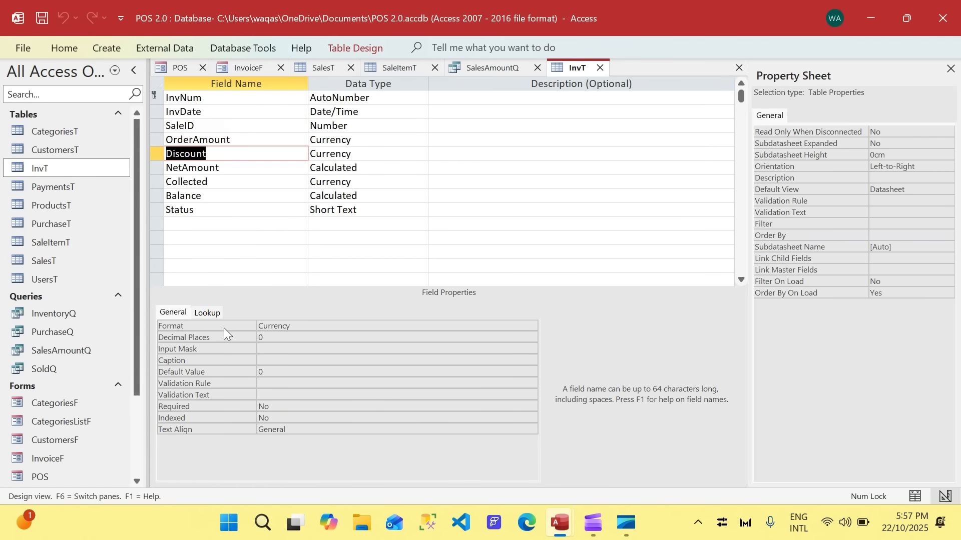
{"action": "key", "text": "alt+Tab"}
{"action": "key", "text": "ctrl+v"}
{"action": "double_click", "coordinate": [326, 300]}
{"action": "key", "text": "ctrl+v"}
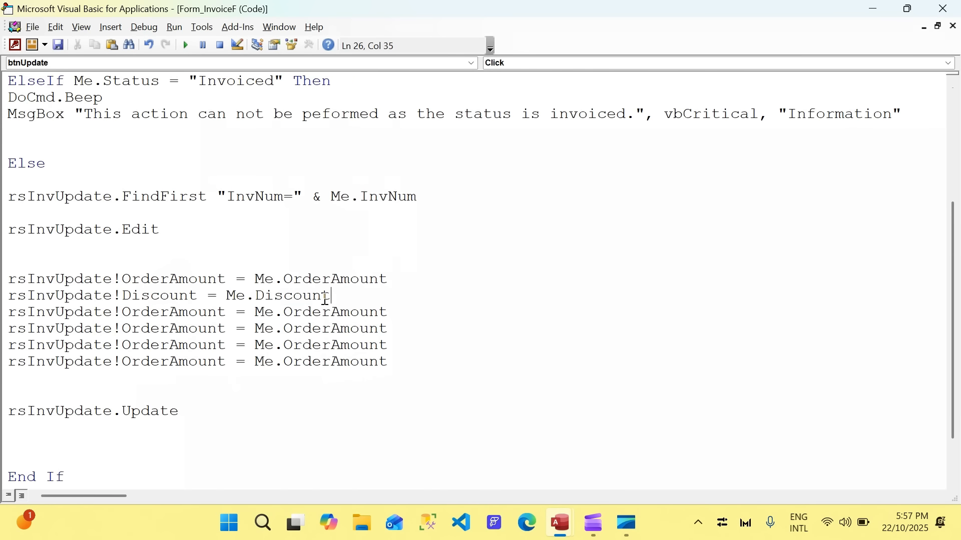
- Skip the calculated NetAmount field and change the third assignment line to rsInvUpdate!Collected = Me.Collected, using the field name from InvT
{"action": "key", "text": "alt+Tab"}
{"action": "key", "text": "Down"}
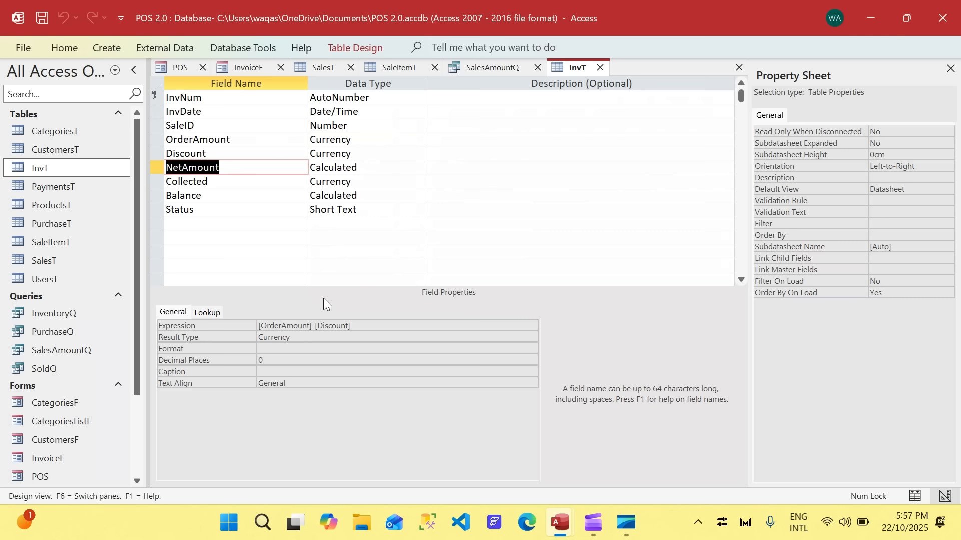
{"action": "left_click", "coordinate": [242, 69]}
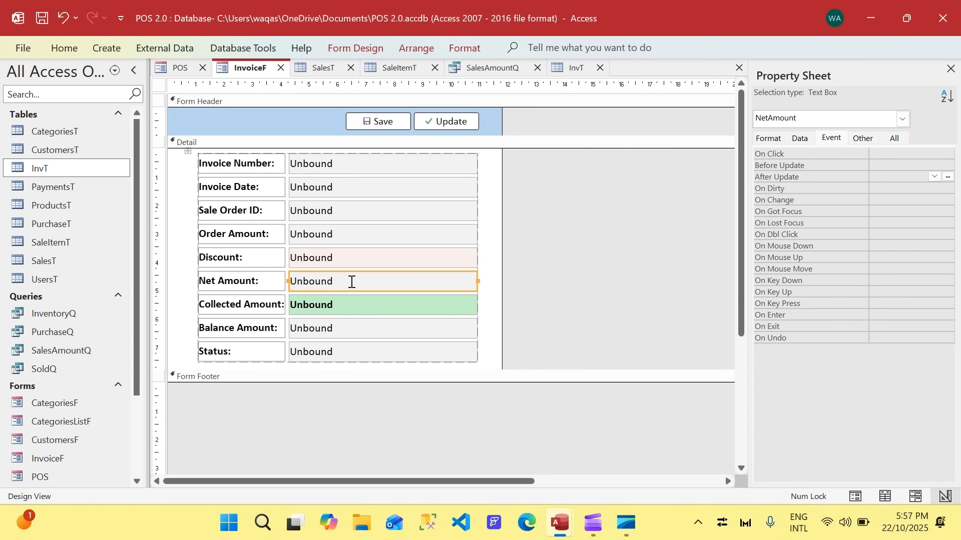
{"action": "key", "text": "alt+F11"}
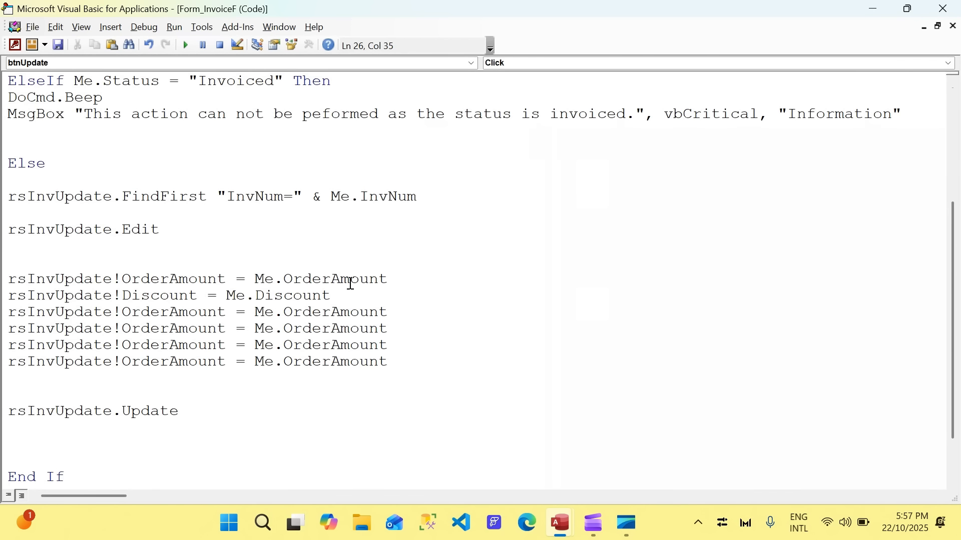
{"action": "key", "text": "alt+F11"}
{"action": "left_click", "coordinate": [553, 70]}
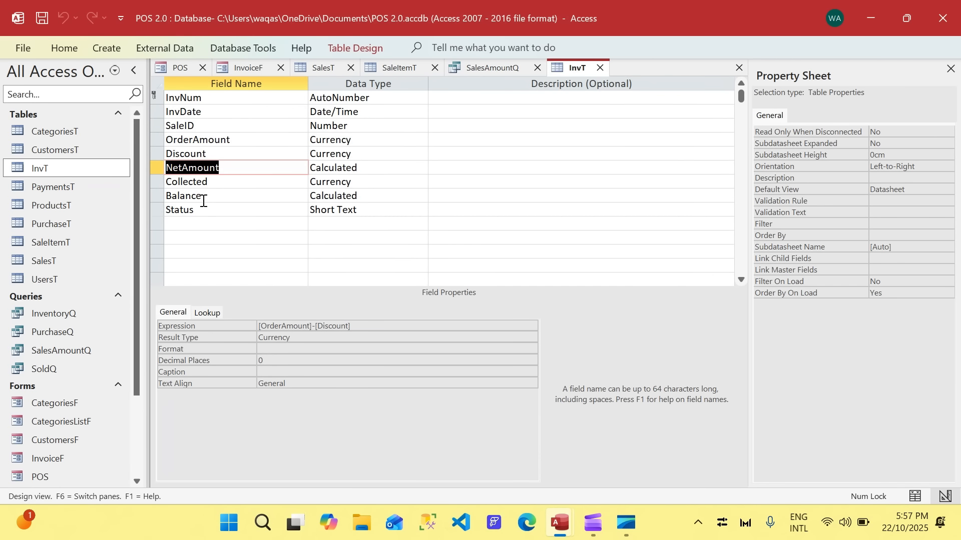
{"action": "key", "text": "Down"}
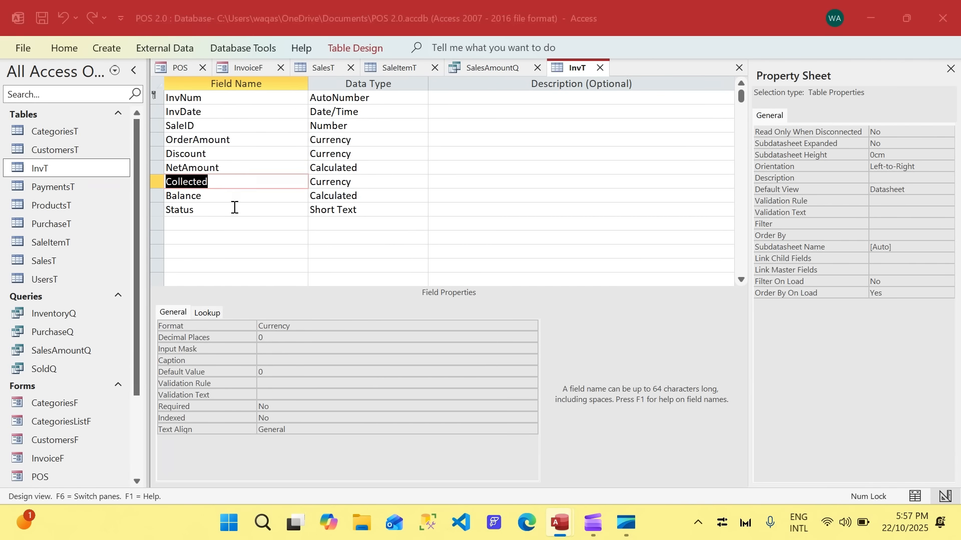
{"action": "key", "text": "alt+F11"}
{"action": "double_click", "coordinate": [162, 318]}
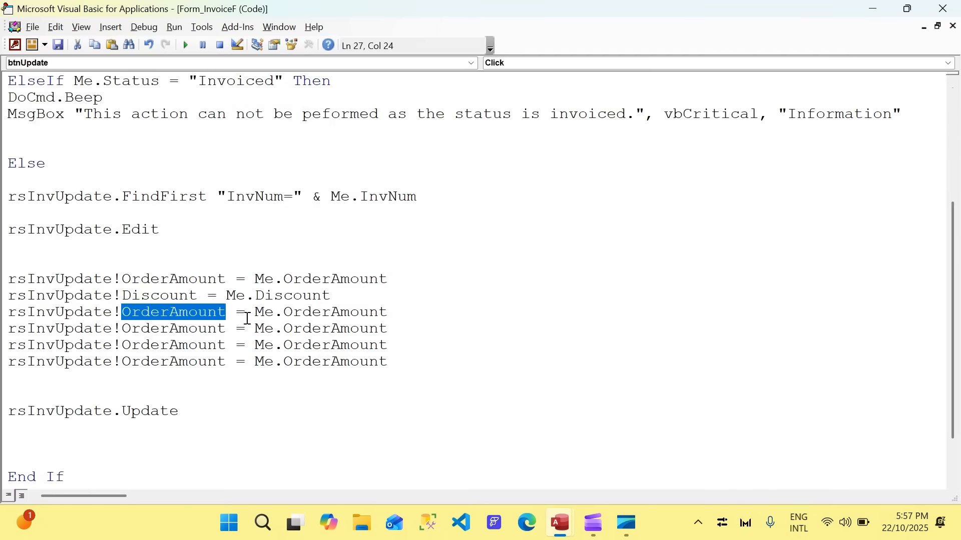
{"action": "type", "text": "Collected"}
{"action": "double_click", "coordinate": [336, 312]}
{"action": "type", "text": "Collected"}
- Skip the calculated Balance field in the InvT design and change the fourth assignment's target field to Status
{"action": "key", "text": "alt+F11"}
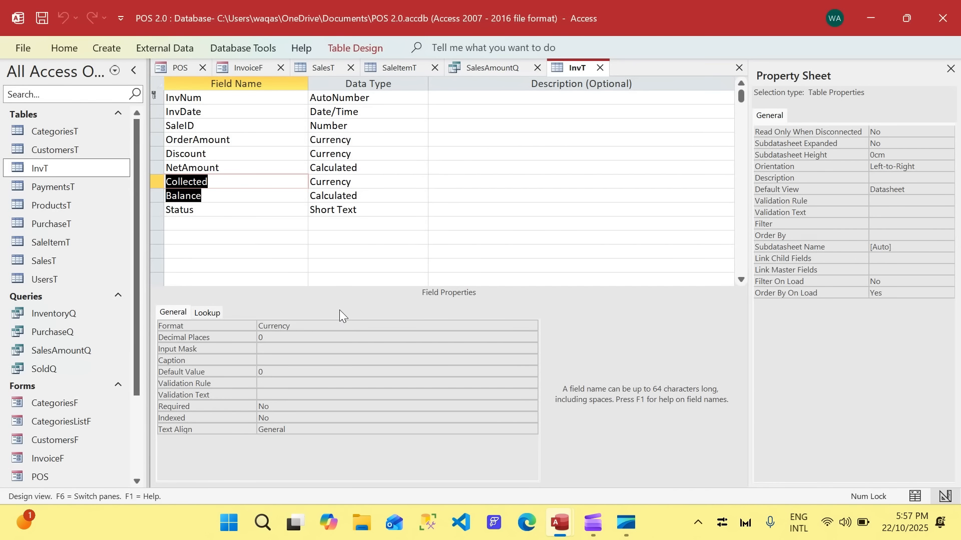
{"action": "key", "text": "Down"}
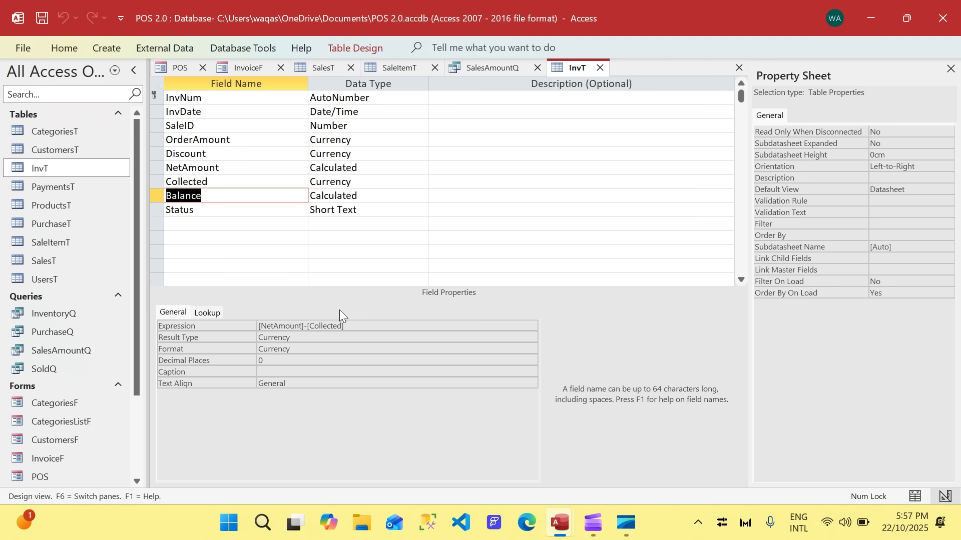
{"action": "key", "text": "Down"}
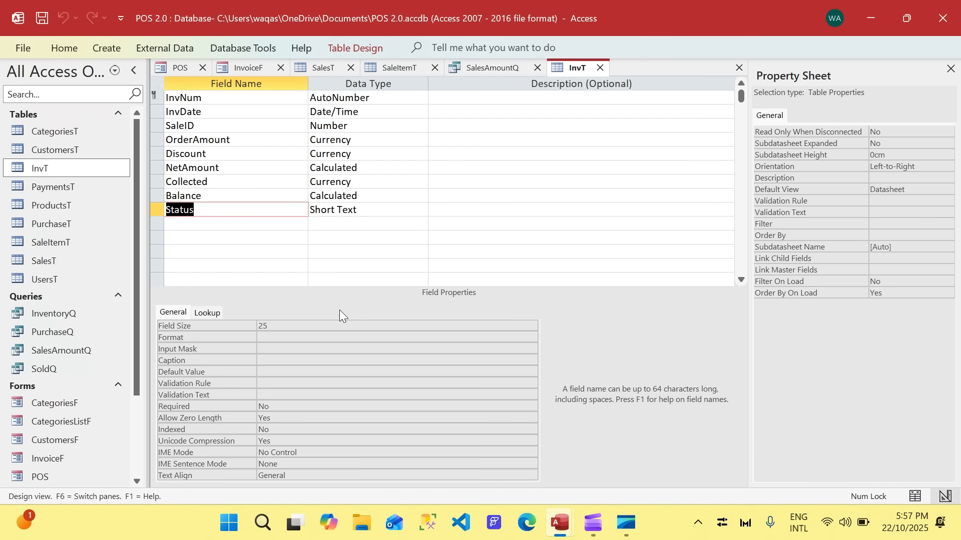
{"action": "key", "text": "alt+F11"}
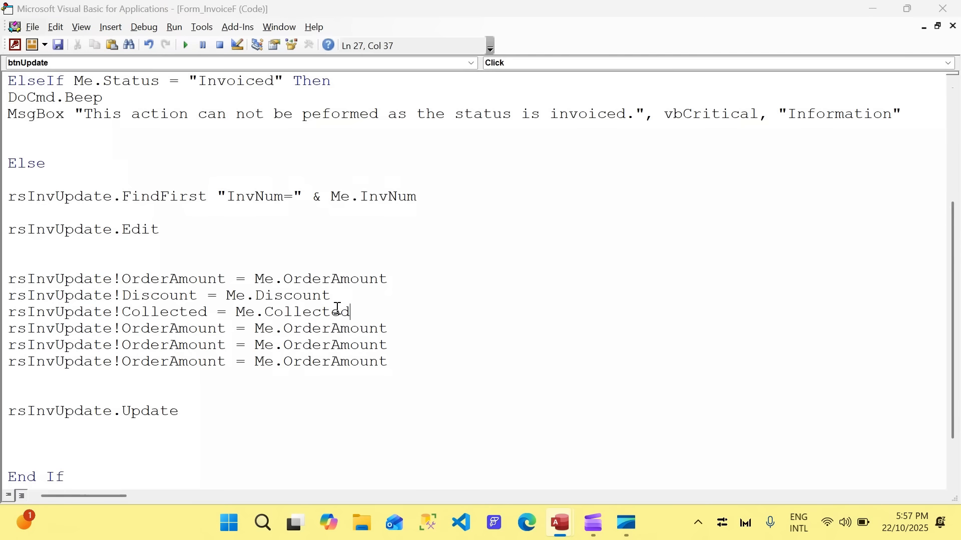
{"action": "double_click", "coordinate": [220, 332]}
{"action": "type", "text": "Status"}
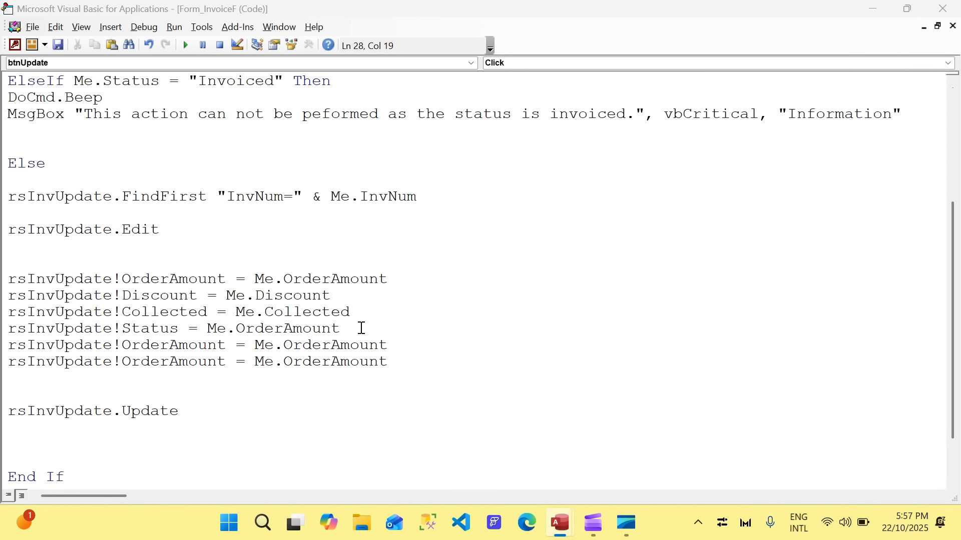
- Replace the right side of the fourth assignment so it reads rsInvUpdate!Status = Me.Status
{"action": "left_click_drag", "start_coordinate": [340, 329], "coordinate": [228, 330]}
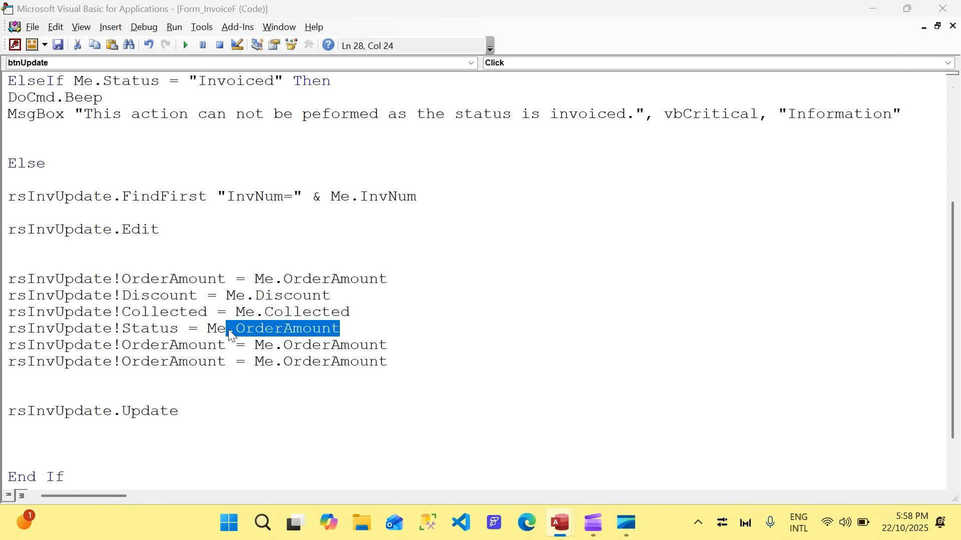
{"action": "type", "text": ".jstat"}
{"action": "key", "text": "Escape"}
{"action": "key", "text": "BackSpace"}
{"action": "key", "text": "BackSpace"}
{"action": "key", "text": "BackSpace"}
{"action": "key", "text": "BackSpace"}
{"action": "key", "text": "BackSpace"}
{"action": "key", "text": "BackSpace"}
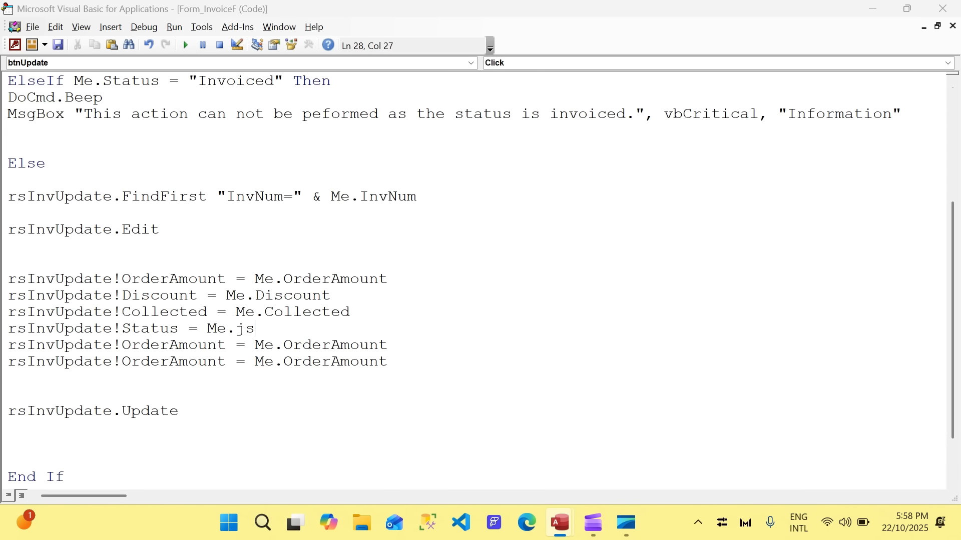
{"action": "type", "text": ".stat"}
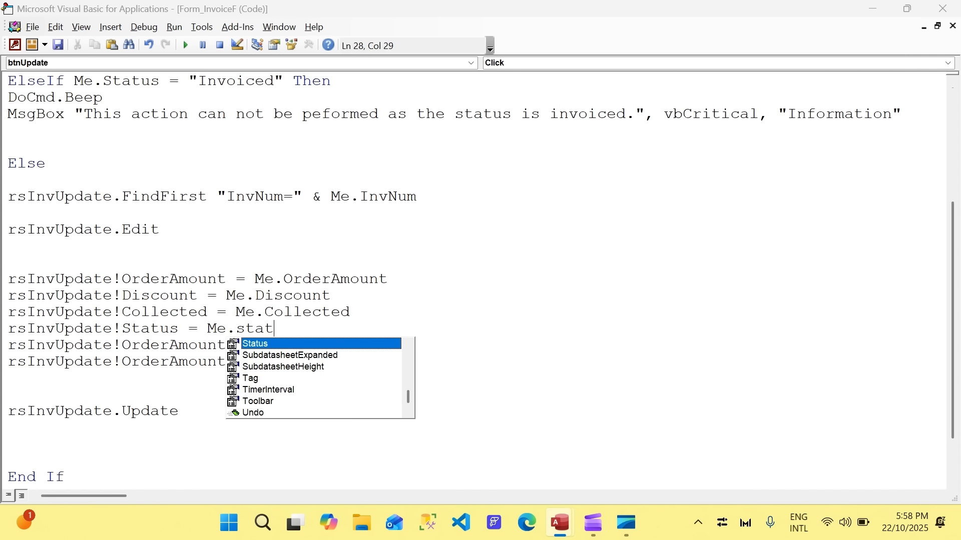
{"action": "key", "text": "Tab"}
- Delete the two spare rsInvUpdate!OrderAmount = Me.OrderAmount lines below the Status assignment
{"action": "left_click_drag", "start_coordinate": [402, 360], "coordinate": [4, 346]}
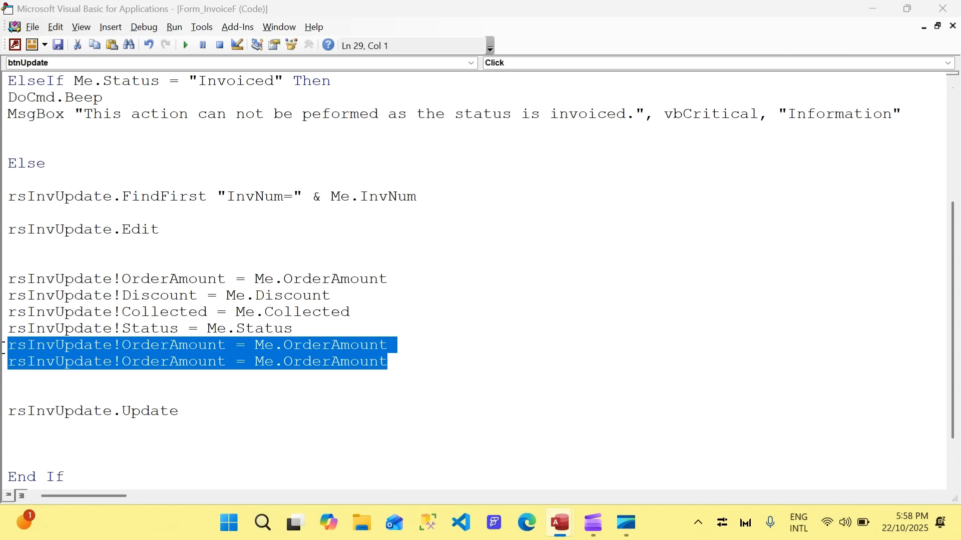
{"action": "type", "text": "\\"}
{"action": "key", "text": "BackSpace"}
{"action": "key", "text": "Up"}
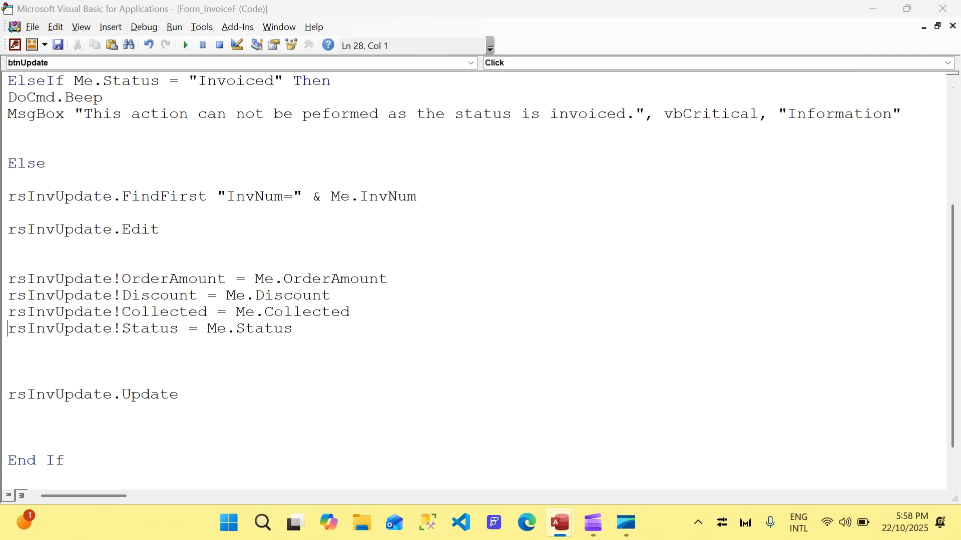
{"action": "key", "text": "Return"}
{"action": "key", "text": "Up"}
{"action": "type", "text": "me.Status ="}
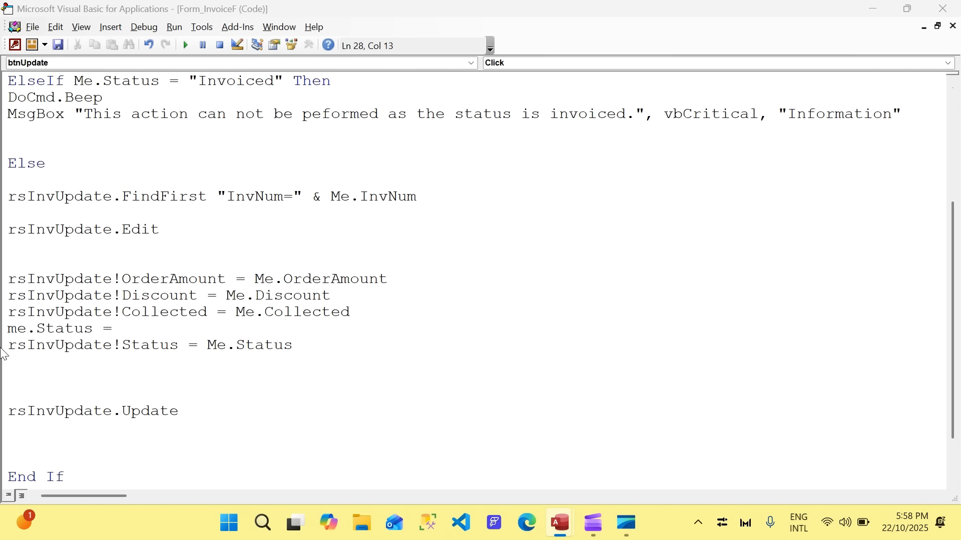
{"action": "key", "text": "alt+F11"}
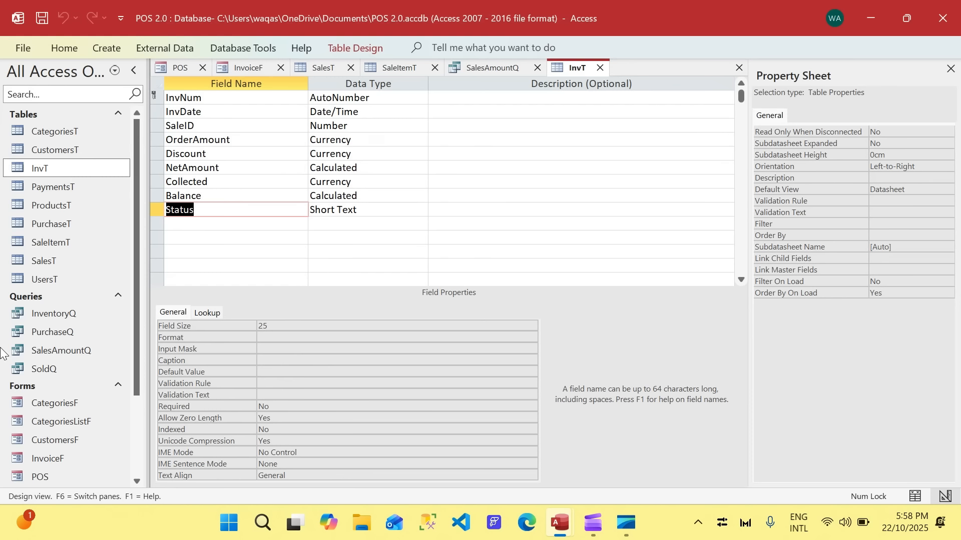
{"action": "key", "text": "alt+F11"}
{"action": "key", "text": "BackSpace"}
{"action": "key", "text": "BackSpace"}
{"action": "key", "text": "BackSpace"}
{"action": "key", "text": "BackSpace"}
{"action": "key", "text": "BackSpace"}
{"action": "key", "text": "BackSpace"}
{"action": "key", "text": "BackSpace"}
{"action": "key", "text": "BackSpace"}
{"action": "key", "text": "BackSpace"}
{"action": "key", "text": "BackSpace"}
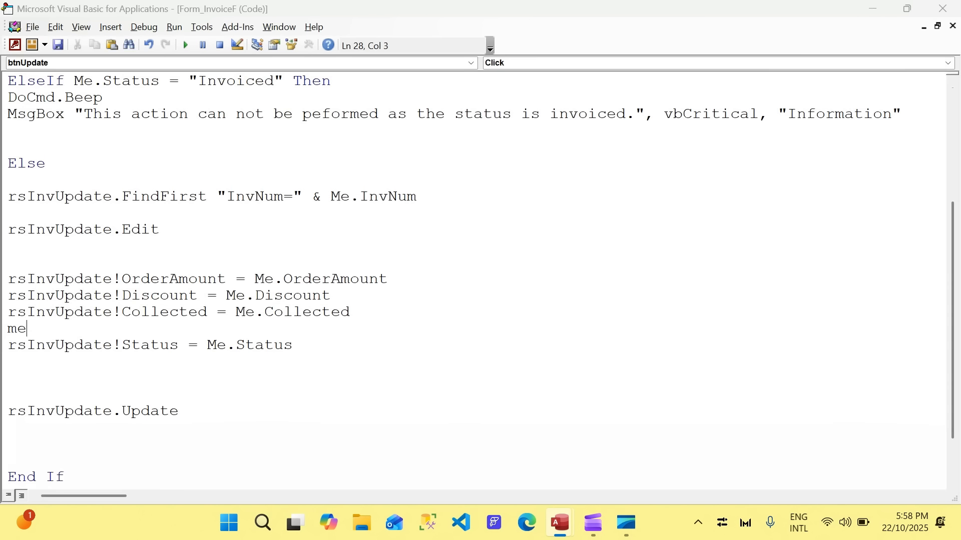
{"action": "key", "text": "BackSpace"}
{"action": "key", "text": "BackSpace"}
{"action": "key", "text": "BackSpace"}
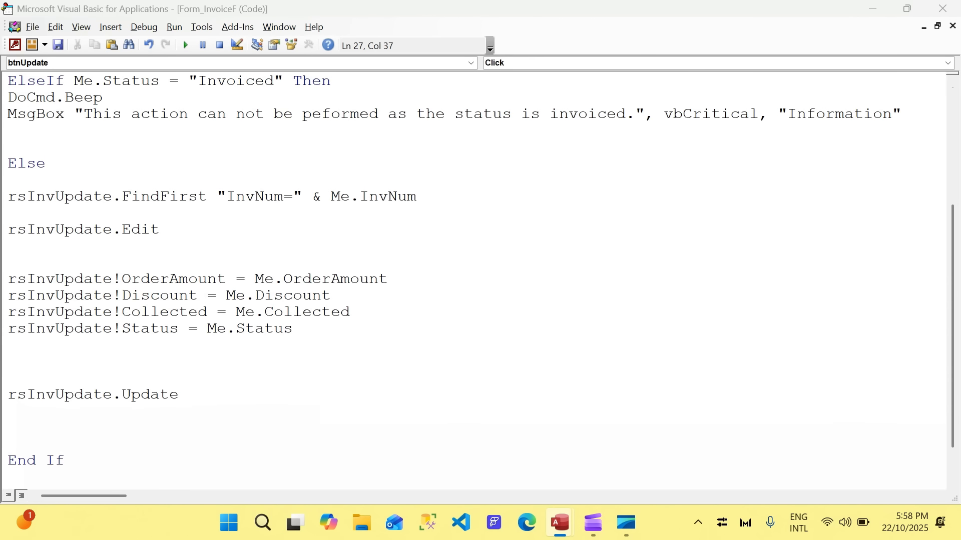
- Remove the surplus blank lines between the Status assignment and rsInvUpdate.Update, and check the InvoiceF form's design
{"action": "key", "text": "Down"}
{"action": "key", "text": "Down"}
{"action": "key", "text": "Down"}
{"action": "key", "text": "BackSpace"}
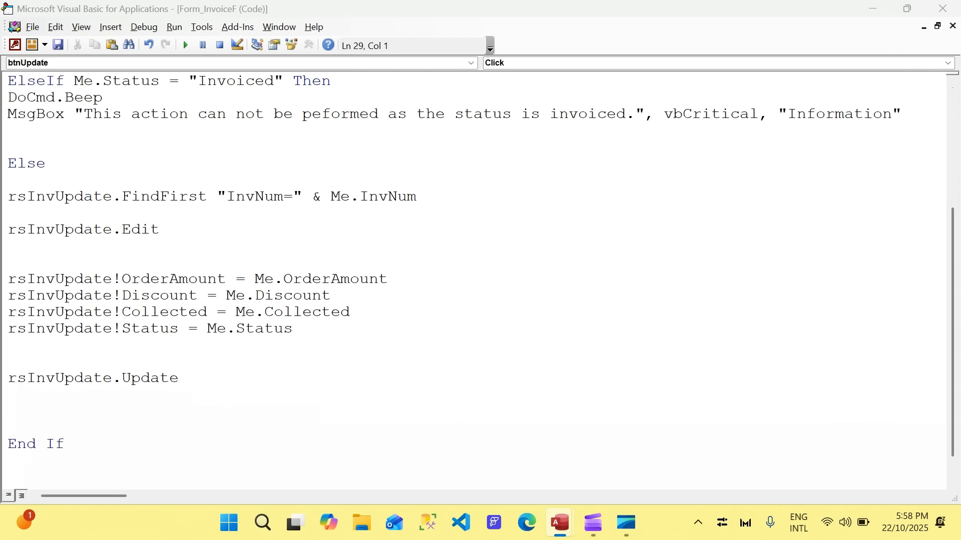
{"action": "key", "text": "alt+F11"}
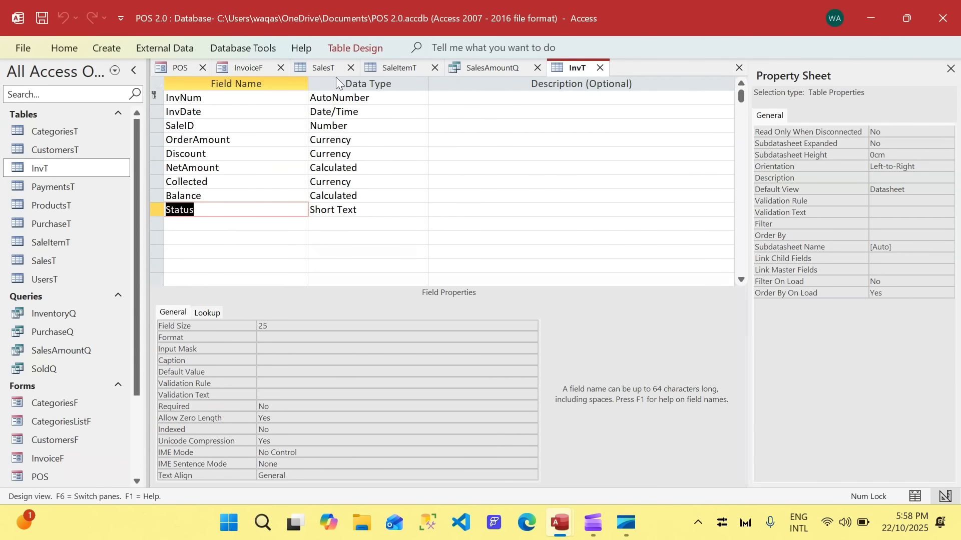
{"action": "left_click", "coordinate": [246, 68]}
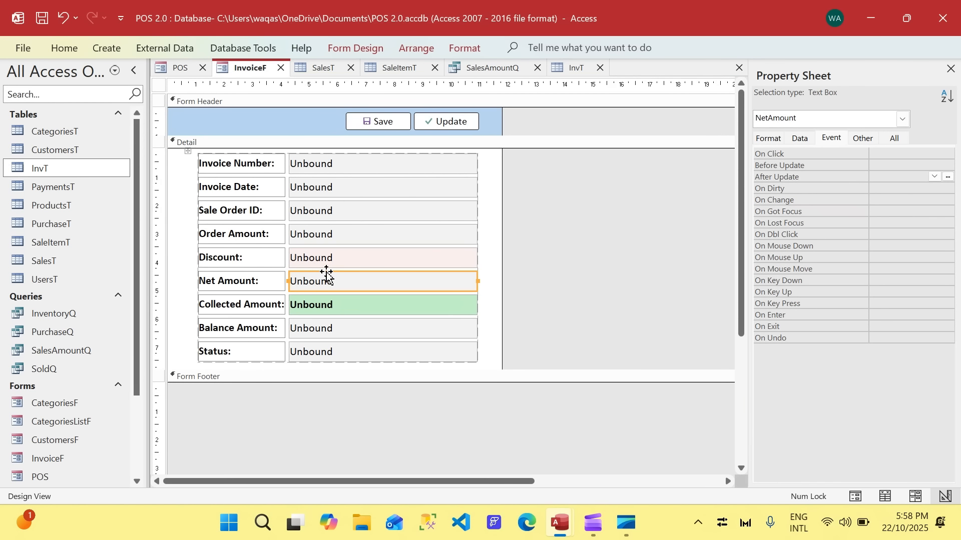
{"action": "key", "text": "alt+F11"}
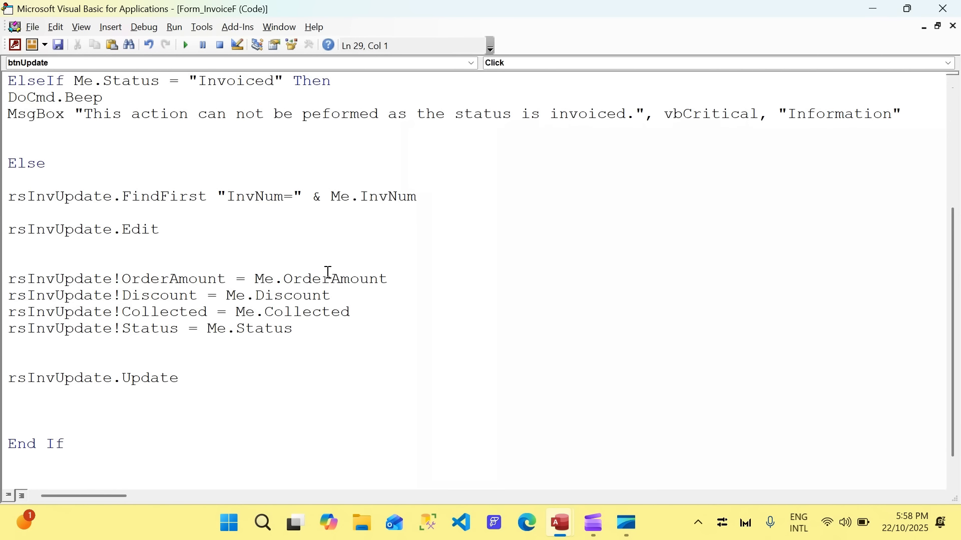
{"action": "left_click", "coordinate": [163, 360]}
{"action": "key", "text": "BackSpace"}
{"action": "key", "text": "Down"}
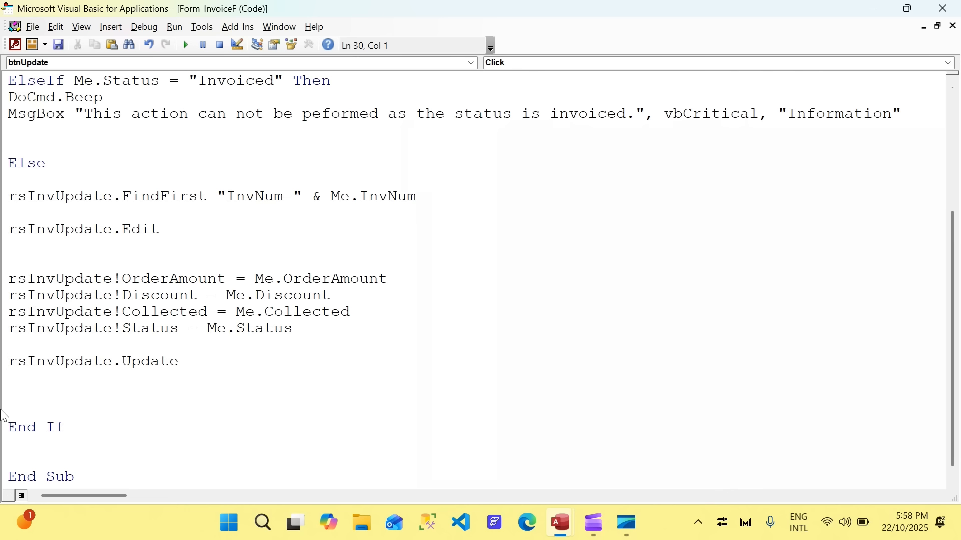
- Add the line rsInvUpdate.Close directly below rsInvUpdate.Update
{"action": "double_click", "coordinate": [59, 364]}
{"action": "key", "text": "ctrl+c"}
{"action": "key", "text": "End"}
{"action": "key", "text": "Return"}
{"action": "key", "text": "ctrl+v"}
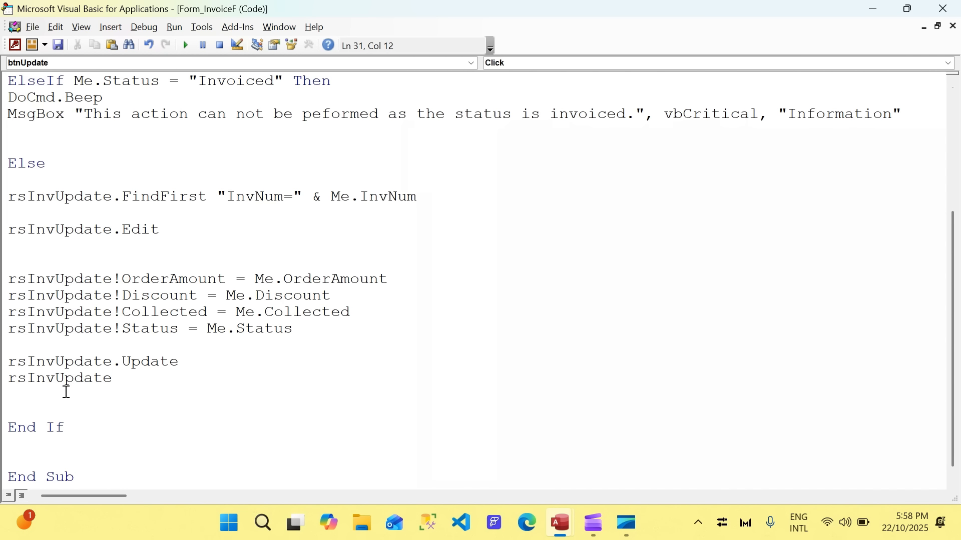
{"action": "type", "text": ".close"}
{"action": "key", "text": "Return"}
- Release the recordset with the line Set rsInvUpdate = Nothing below the Close statement
{"action": "type", "text": "se"}
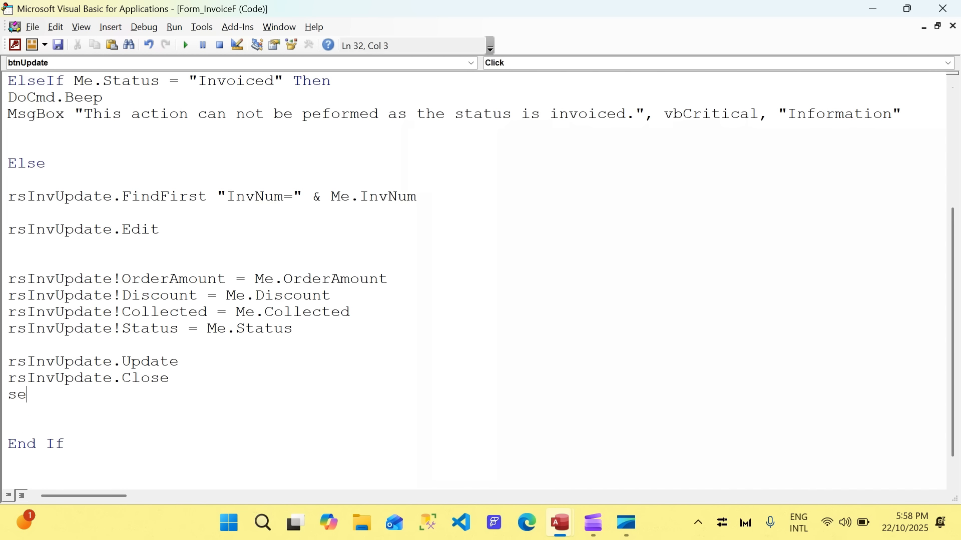
{"action": "type", "text": "r"}
{"action": "key", "text": "BackSpace"}
{"action": "key", "text": "BackSpace"}
{"action": "type", "text": "t"}
{"action": "key", "text": "ctrl+v"}
{"action": "type", "text": "= "}
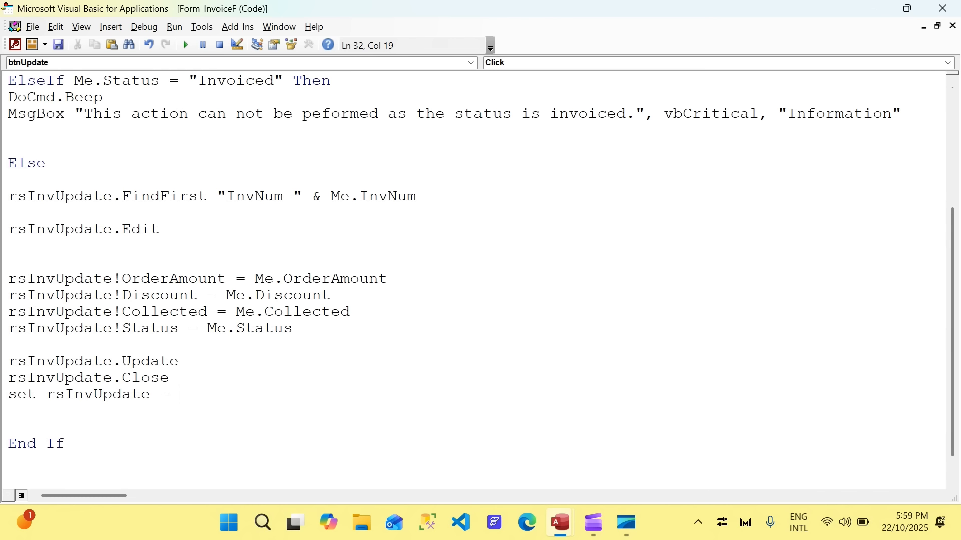
{"action": "type", "text": "nothing"}
{"action": "key", "text": "Return"}
- Leave two blank lines after the recordset is released and add a DoCmd.Beep statement
{"action": "key", "text": "Return"}
{"action": "key", "text": "Return"}
{"action": "type", "text": "doccmd"}
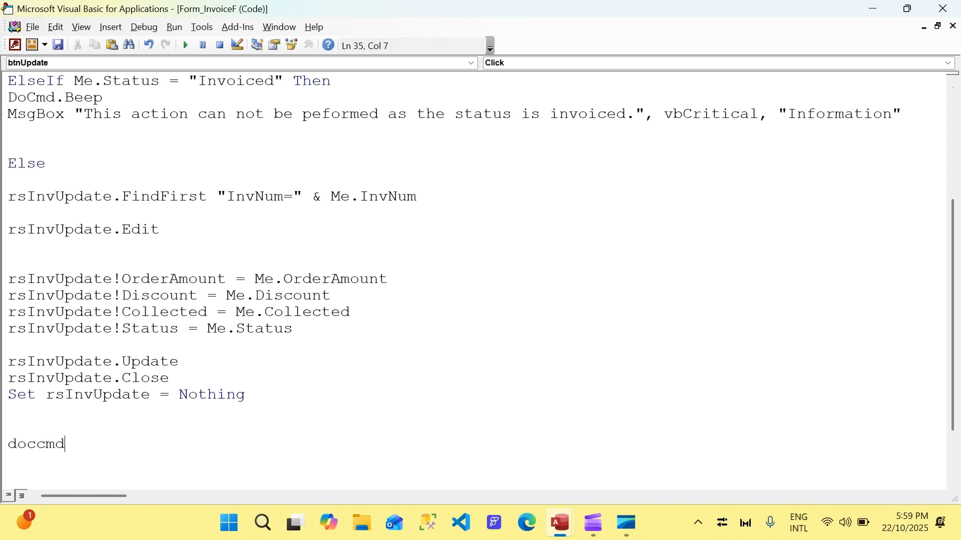
{"action": "key", "text": "BackSpace"}
{"action": "key", "text": "BackSpace"}
{"action": "key", "text": "BackSpace"}
{"action": "type", "text": "md.bee"}
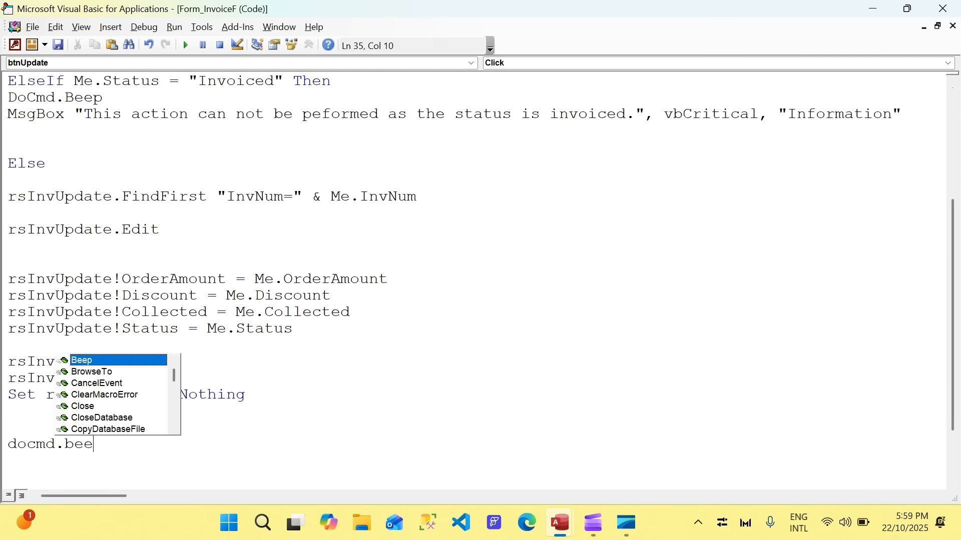
{"action": "key", "text": "Return"}
- Add a MsgBox statement below the beep with the prompt "The update to the invoice is made."
{"action": "type", "text": "msgbox "}
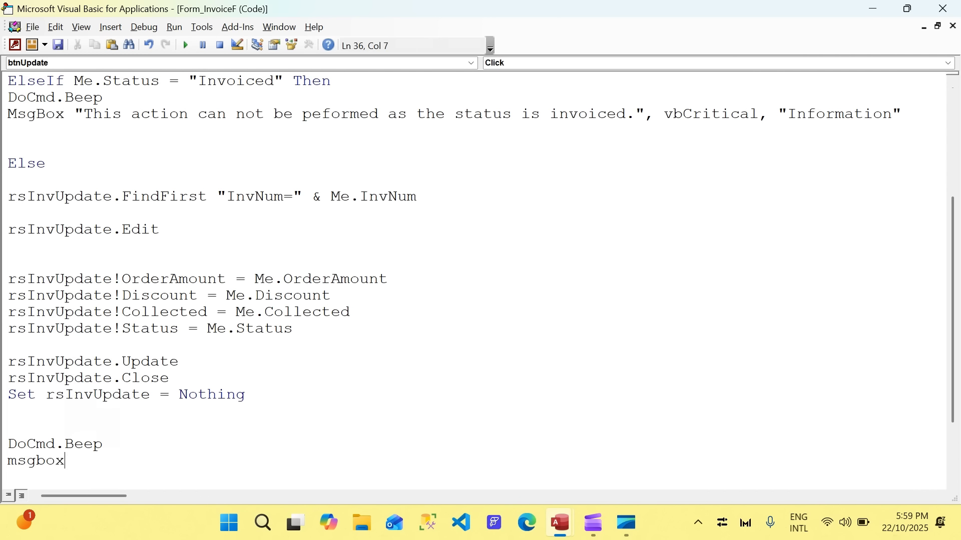
{"action": "type", "text": "\"\""}
{"action": "key", "text": "Left"}
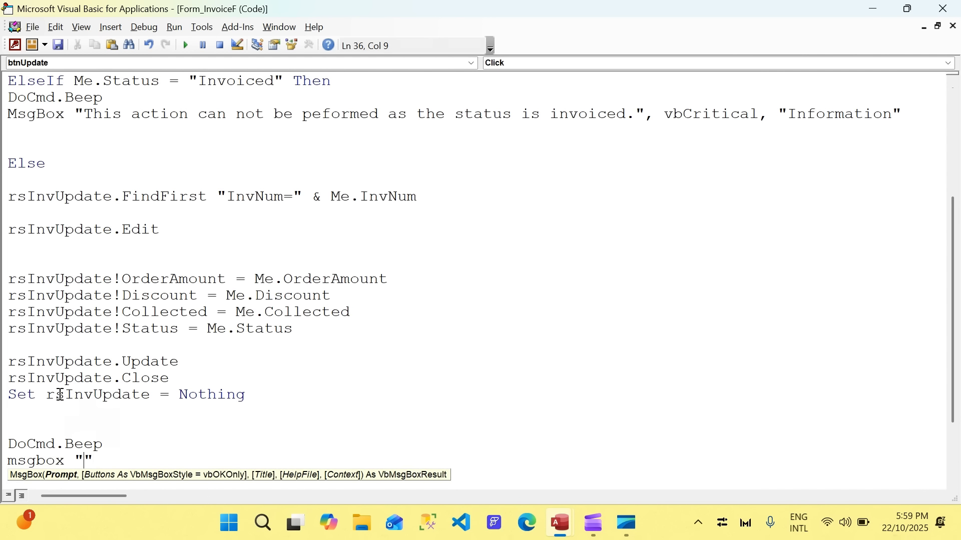
{"action": "type", "text": "The updat"}
{"action": "type", "text": "e to the invoice"}
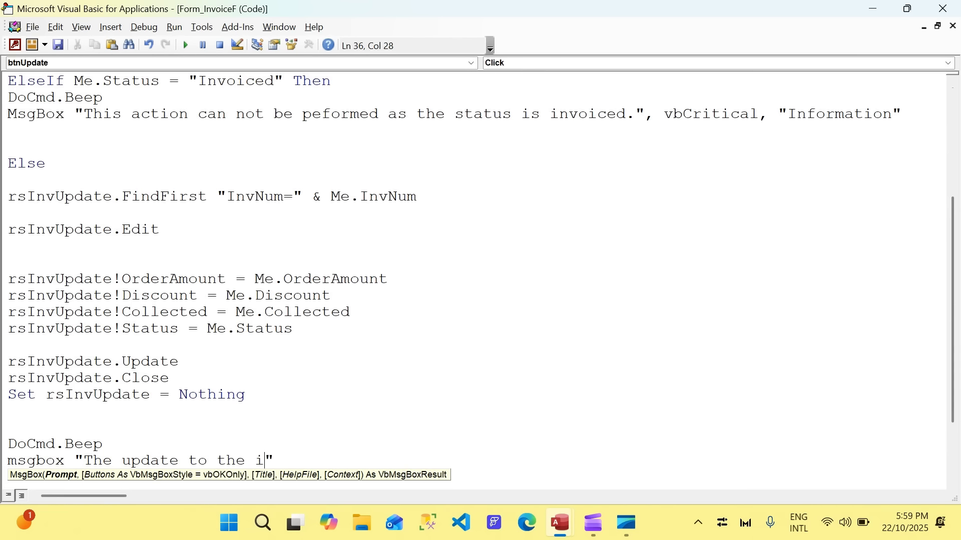
{"action": "type", "text": " are"}
{"action": "key", "text": "BackSpace"}
{"action": "key", "text": "BackSpace"}
{"action": "key", "text": "BackSpace"}
{"action": "type", "text": "is made."}
{"action": "key", "text": "End"}
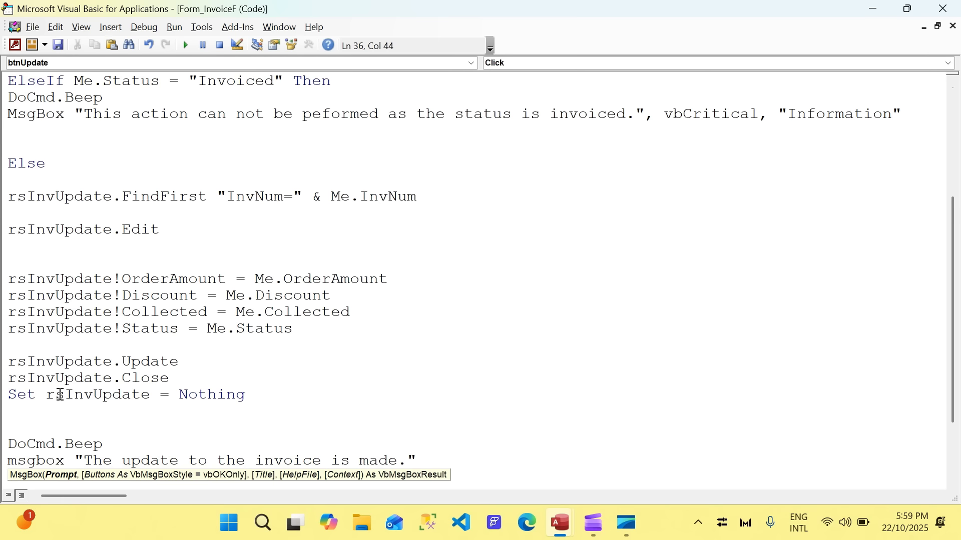
- Complete the MsgBox statement with the vbInformation style and the title "Information"
{"action": "type", "text": ",vbin"}
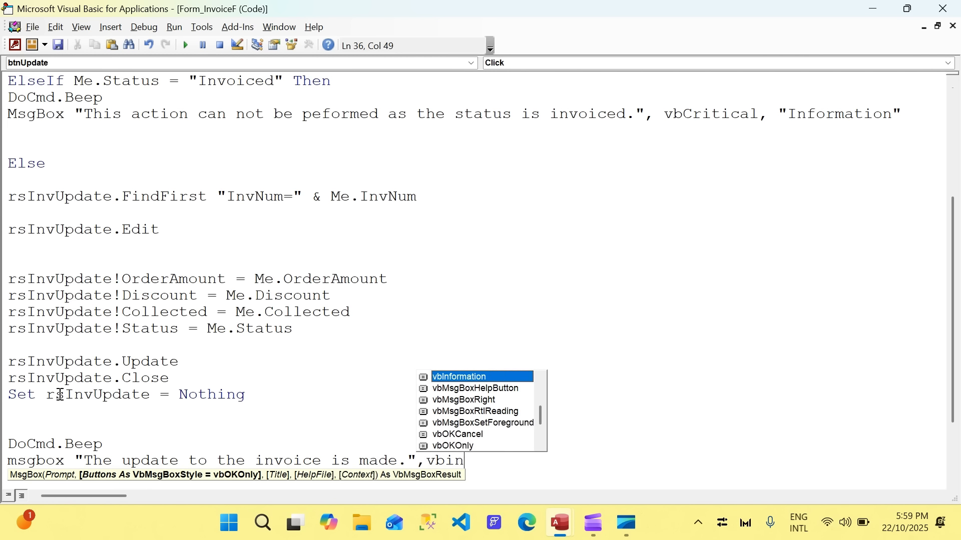
{"action": "key", "text": "Tab"}
{"action": "type", "text": ", \"\""}
{"action": "key", "text": "Left"}
{"action": "type", "text": "Informat"}
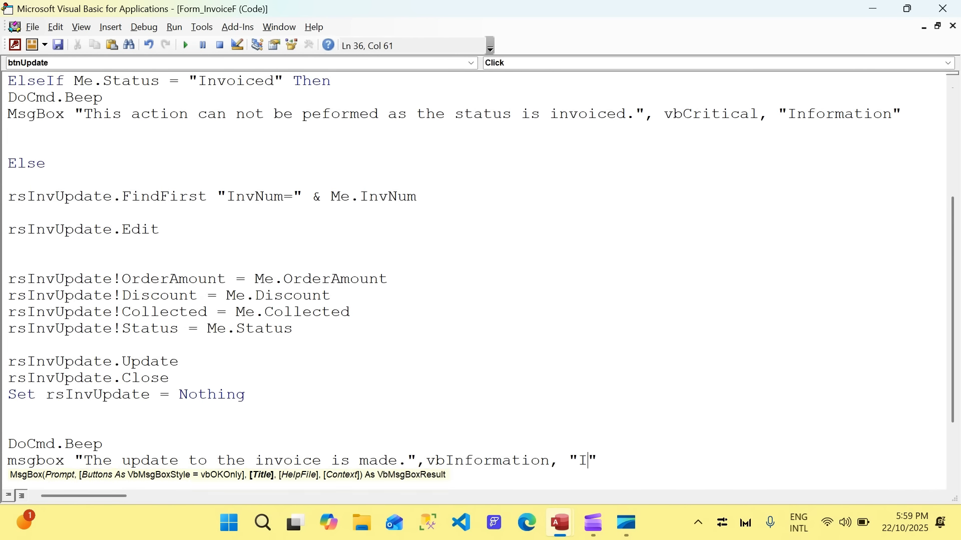
{"action": "type", "text": "ion"}
{"action": "key", "text": "Right"}
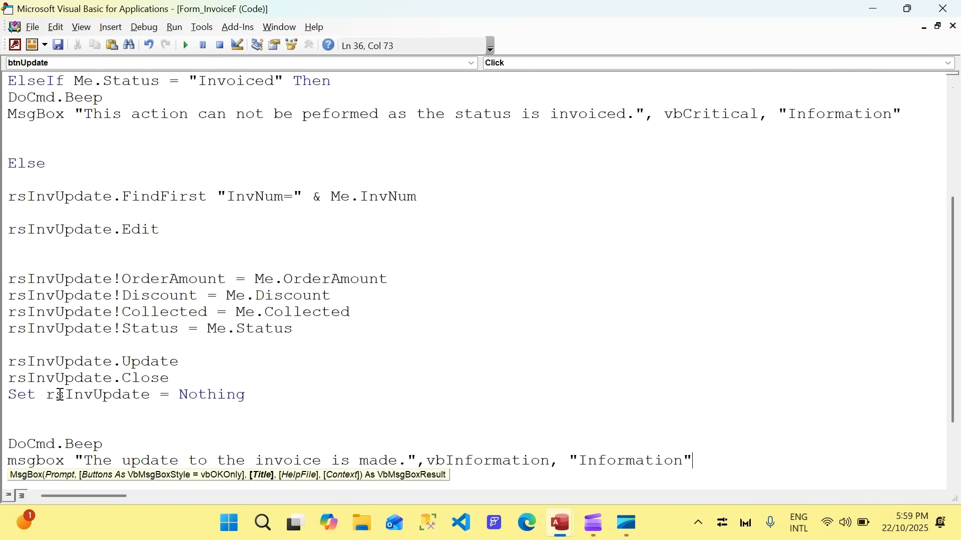
{"action": "key", "text": "Down"}
{"action": "key", "text": "Down"}
{"action": "key", "text": "Down"}
{"action": "key", "text": "Down"}
- Compile the VBA project and close the code editor to return to the InvoiceF form's design
{"action": "scroll", "coordinate": [214, 326], "scroll_direction": "up", "scroll_amount": 5}
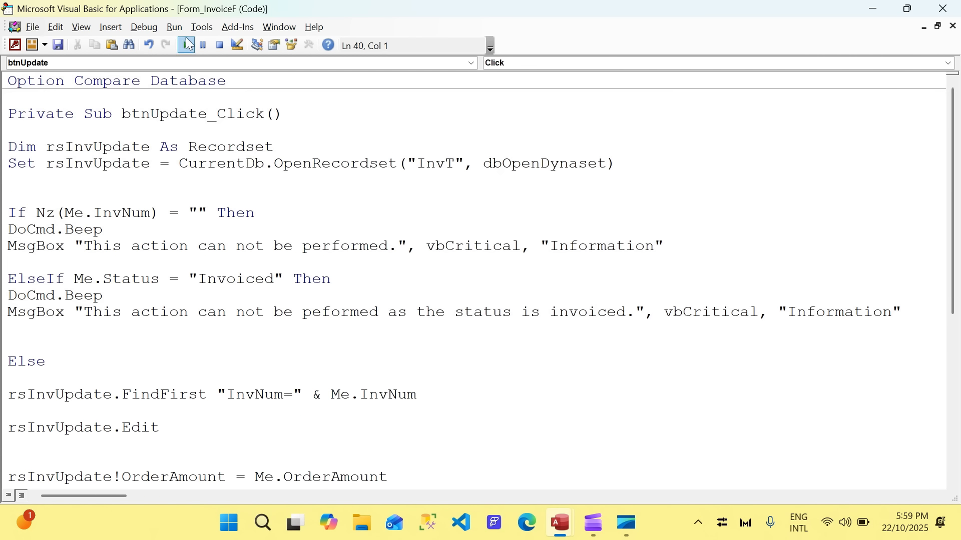
{"action": "left_click", "coordinate": [144, 27]}
{"action": "left_click", "coordinate": [156, 43]}
{"action": "left_click", "coordinate": [943, 9]}
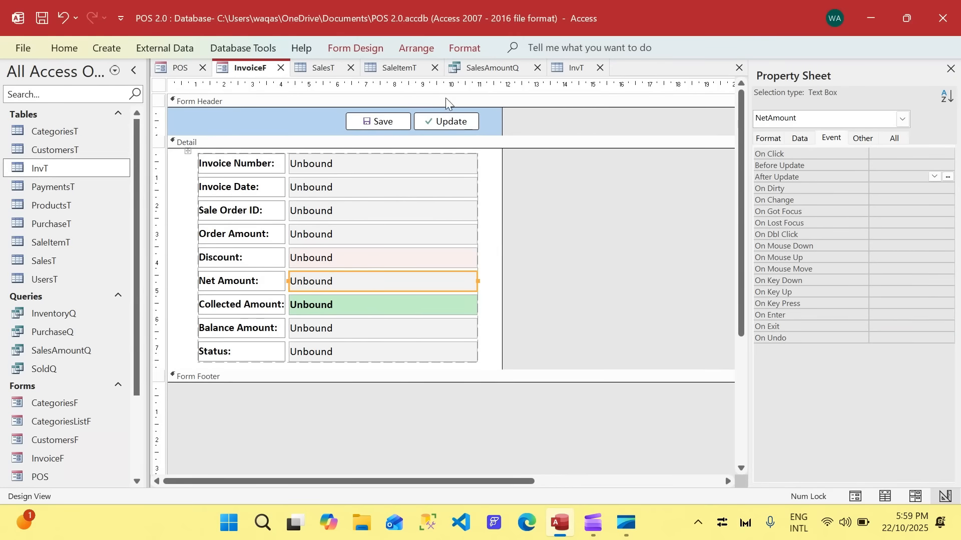
- Inspect the event properties of the Discount and Collected Amount text boxes on the InvoiceF form
{"action": "left_click", "coordinate": [328, 255]}
{"action": "left_click", "coordinate": [329, 299]}
{"action": "left_click", "coordinate": [335, 259]}
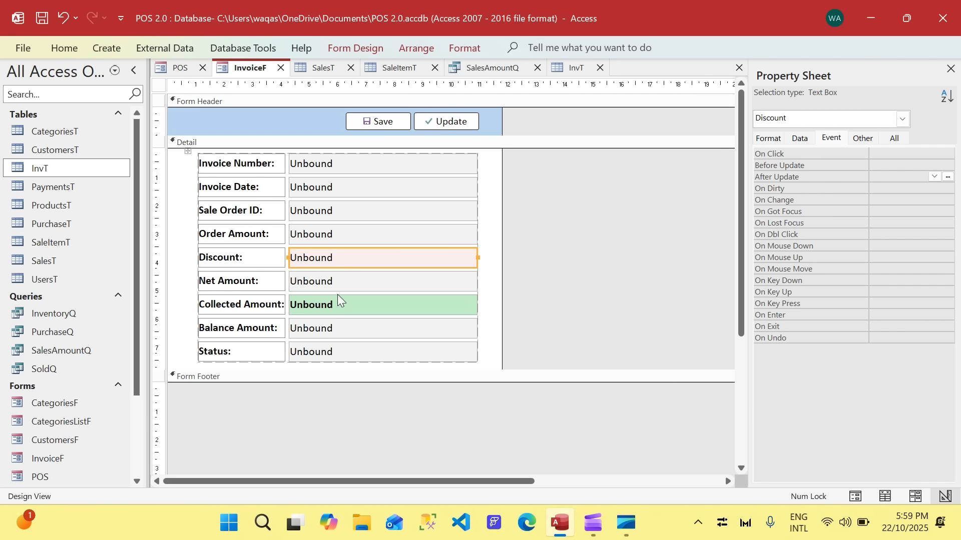
{"action": "left_click", "coordinate": [338, 300]}
{"action": "left_click", "coordinate": [340, 262]}
{"action": "left_click", "coordinate": [344, 306]}
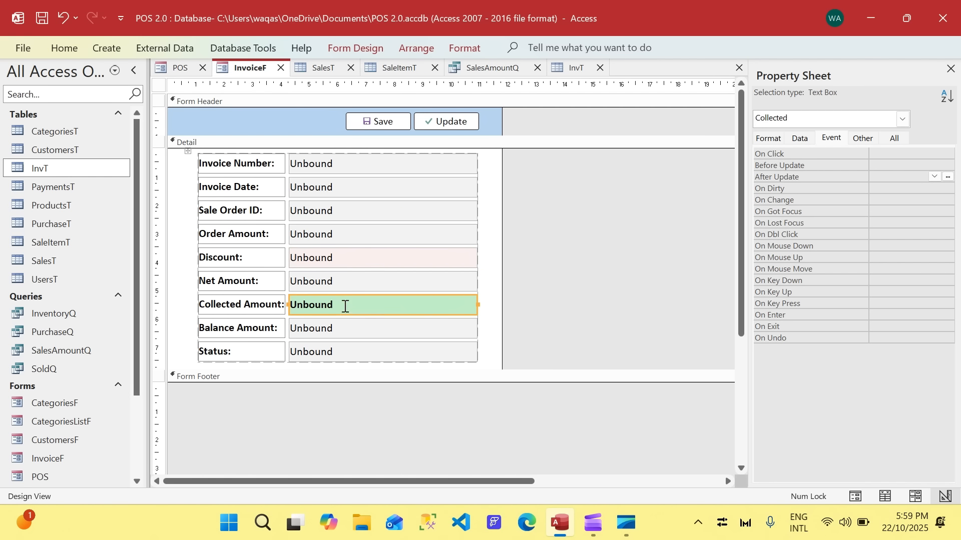
- Create a VBA After Update event procedure for the Discount text box with blank lines in its body
{"action": "left_click", "coordinate": [343, 254]}
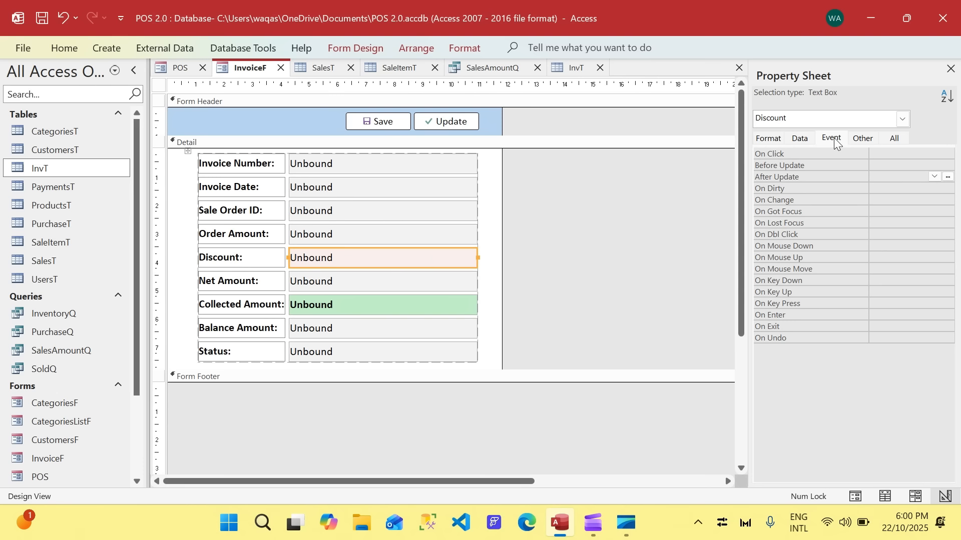
{"action": "left_click", "coordinate": [948, 176]}
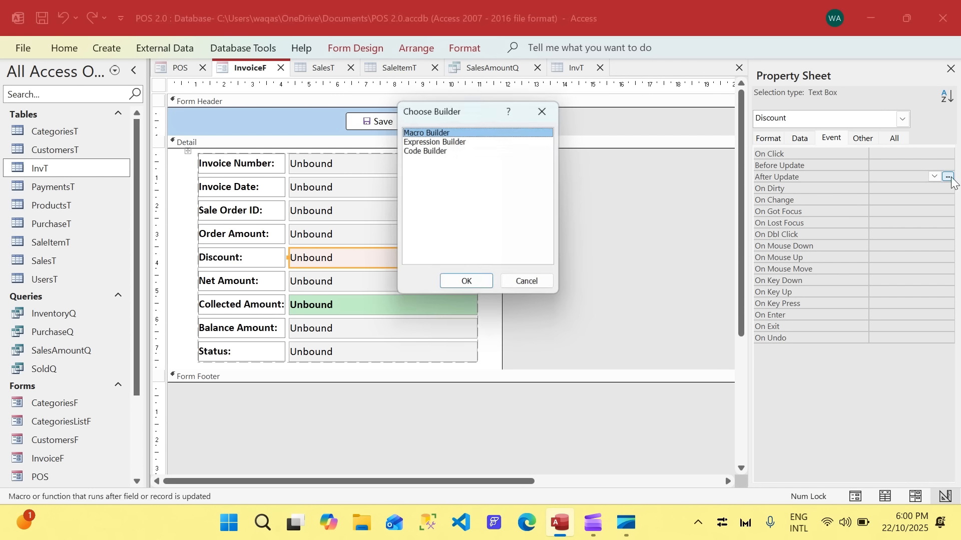
{"action": "double_click", "coordinate": [435, 150]}
{"action": "key", "text": "Return"}
{"action": "key", "text": "Return"}
{"action": "key", "text": "Up"}
{"action": "key", "text": "Up"}
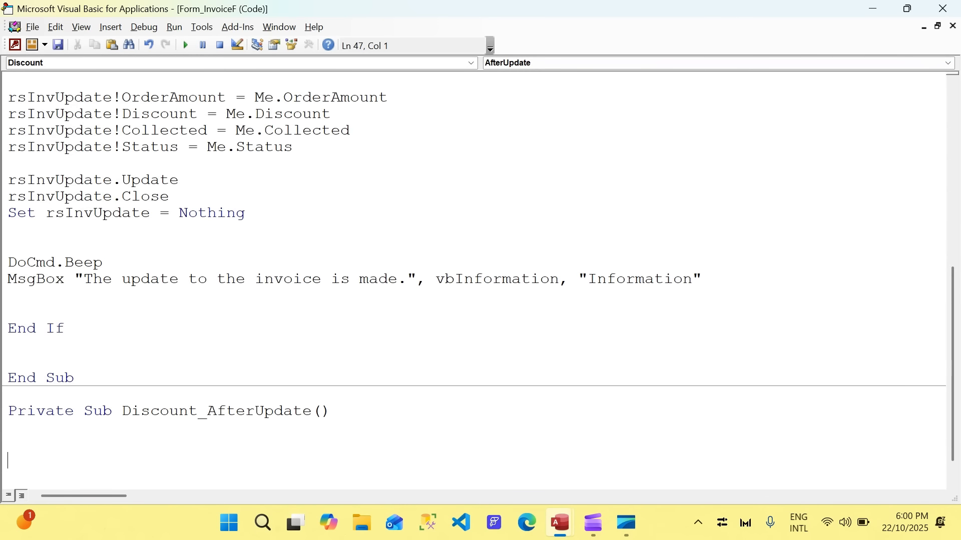
{"action": "scroll", "coordinate": [248, 298], "scroll_direction": "down", "scroll_amount": 1}
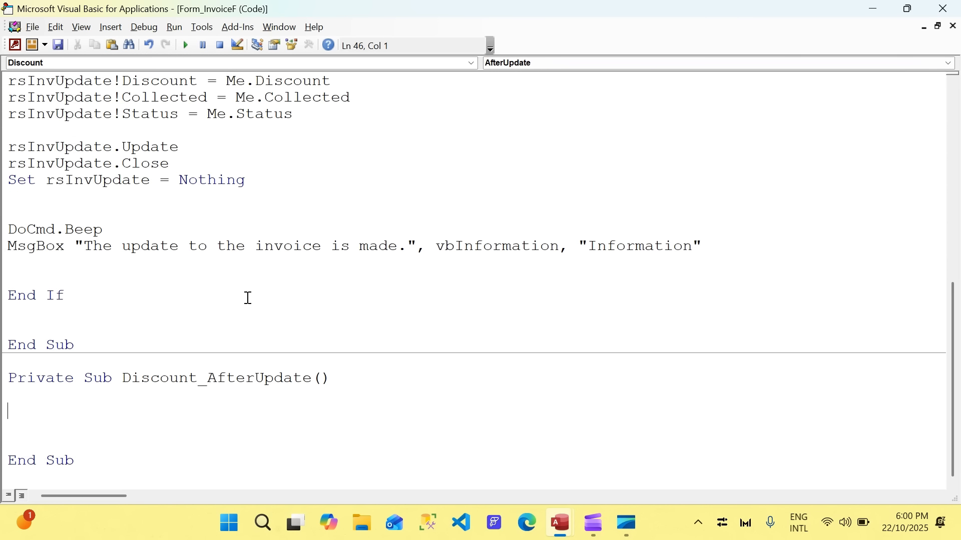
- Copy the ElseIf Me.Status = "Invoiced" block with its beep and message from the Update code into Discount_AfterUpdate
{"action": "scroll", "coordinate": [242, 297], "scroll_direction": "up", "scroll_amount": 6}
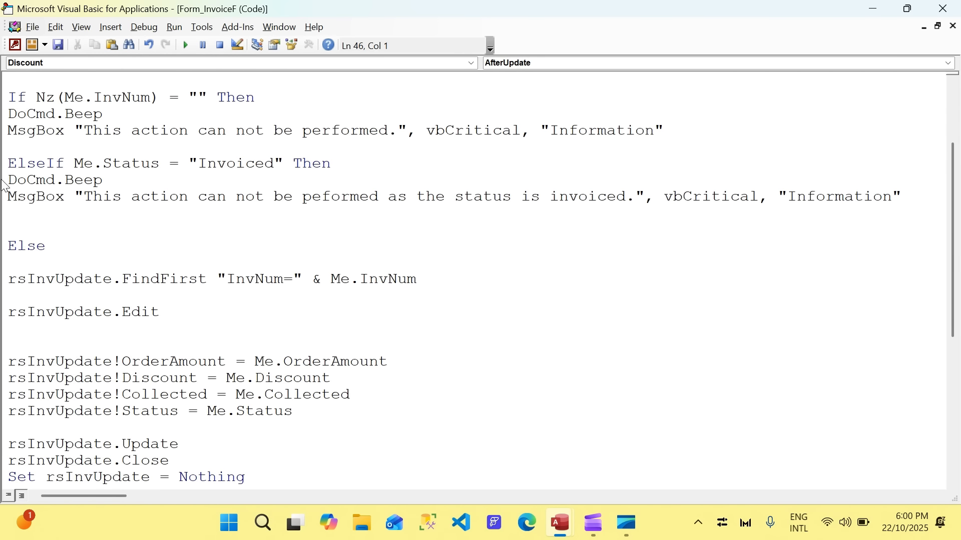
{"action": "left_click_drag", "start_coordinate": [5, 165], "coordinate": [3, 200]}
{"action": "key", "text": "ctrl+c"}
{"action": "scroll", "coordinate": [190, 296], "scroll_direction": "down", "scroll_amount": 6}
{"action": "left_click", "coordinate": [74, 418]}
{"action": "key", "text": "ctrl+v"}
{"action": "scroll", "coordinate": [114, 409], "scroll_direction": "down", "scroll_amount": 1}
{"action": "scroll", "coordinate": [114, 409], "scroll_direction": "up", "scroll_amount": 1}
- Change the pasted ElseIf in Discount_AfterUpdate to a plain If
{"action": "left_click", "coordinate": [49, 412]}
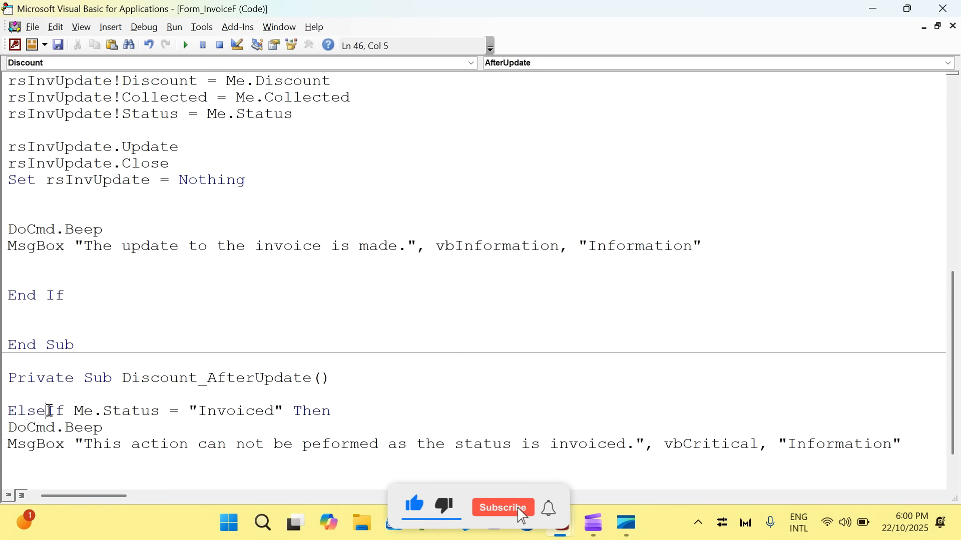
{"action": "key", "text": "shift+Home"}
{"action": "key", "text": "BackSpace"}
{"action": "key", "text": "Down"}
{"action": "key", "text": "Down"}
{"action": "key", "text": "Down"}
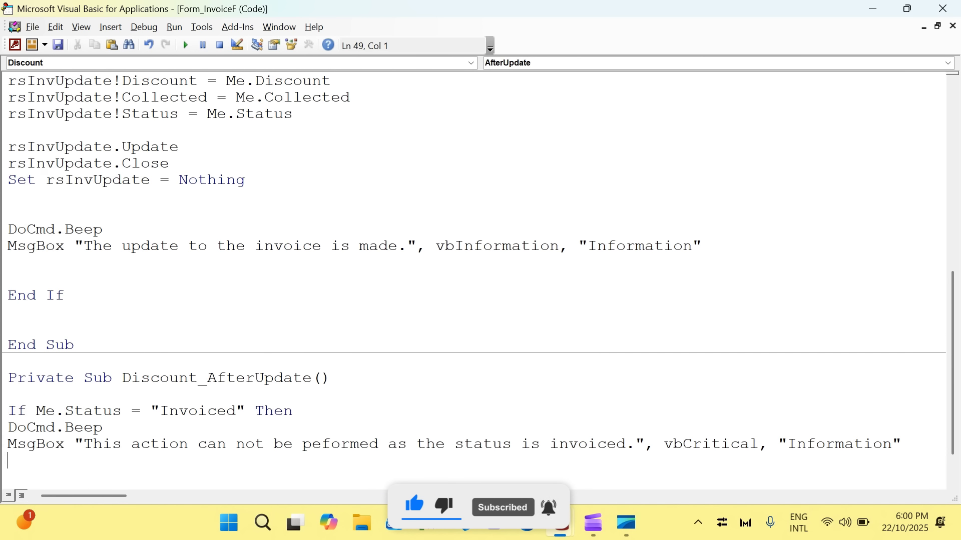
- Add an Else branch and a closing End If below the MsgBox in Discount_AfterUpdate, with blank lines between them
{"action": "scroll", "coordinate": [115, 391], "scroll_direction": "down", "scroll_amount": 1}
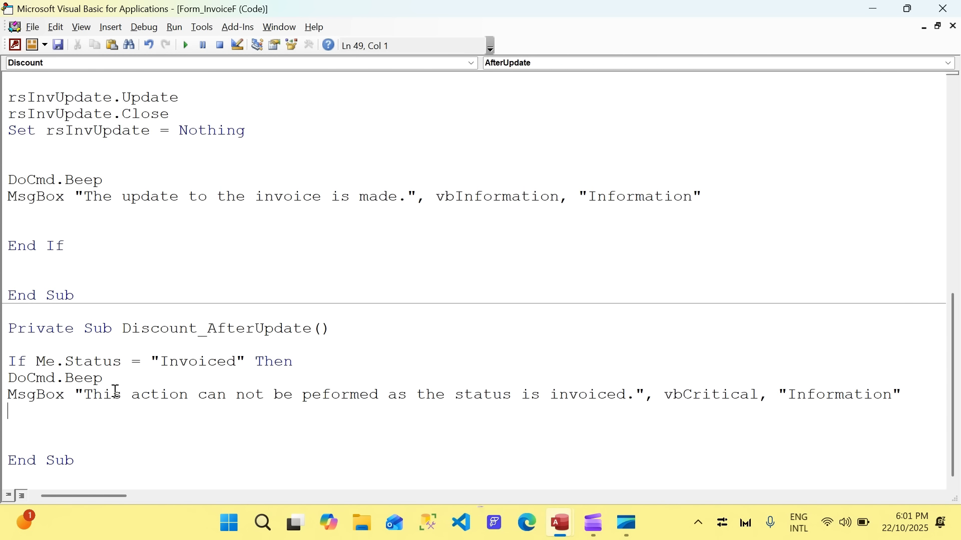
{"action": "key", "text": "Return"}
{"action": "type", "text": "else"}
{"action": "key", "text": "Return"}
{"action": "key", "text": "Return"}
{"action": "key", "text": "Return"}
{"action": "key", "text": "Return"}
{"action": "type", "text": "endif"}
{"action": "key", "text": "Up"}
{"action": "key", "text": "Up"}
{"action": "key", "text": "Up"}
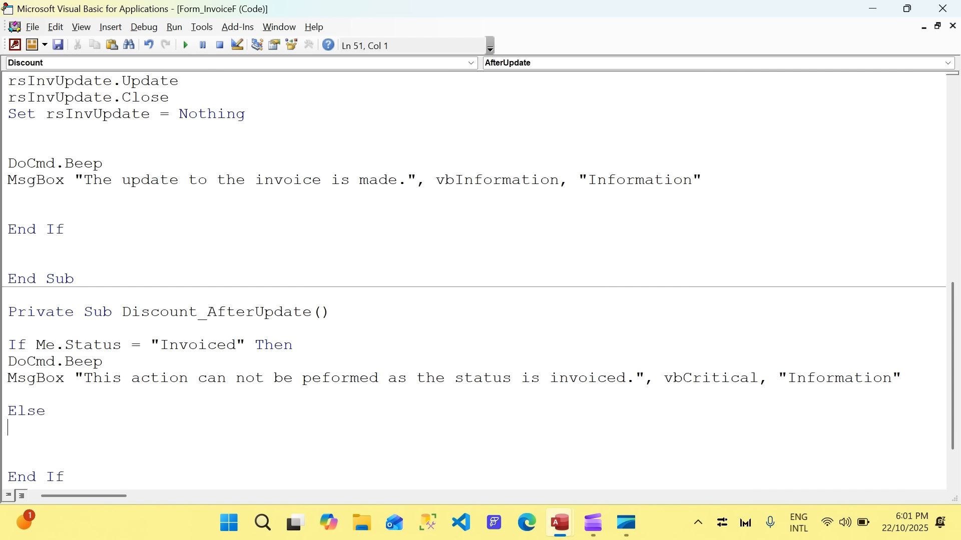
- In the Else branch of Discount_AfterUpdate, set Me.NetAmount = Me.OrderAmount - Me.Discount
{"action": "key", "text": "Down"}
{"action": "key", "text": "alt+F11"}
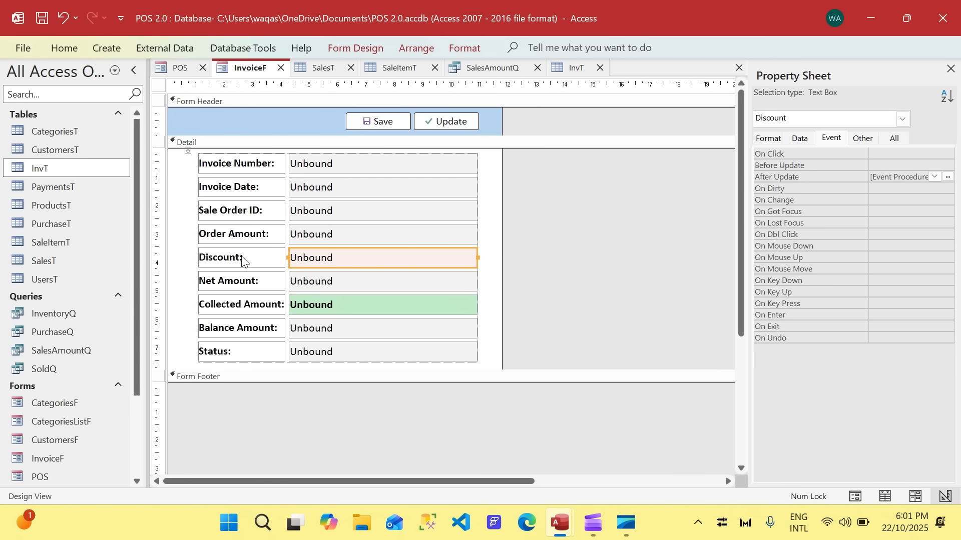
{"action": "key", "text": "alt+F11"}
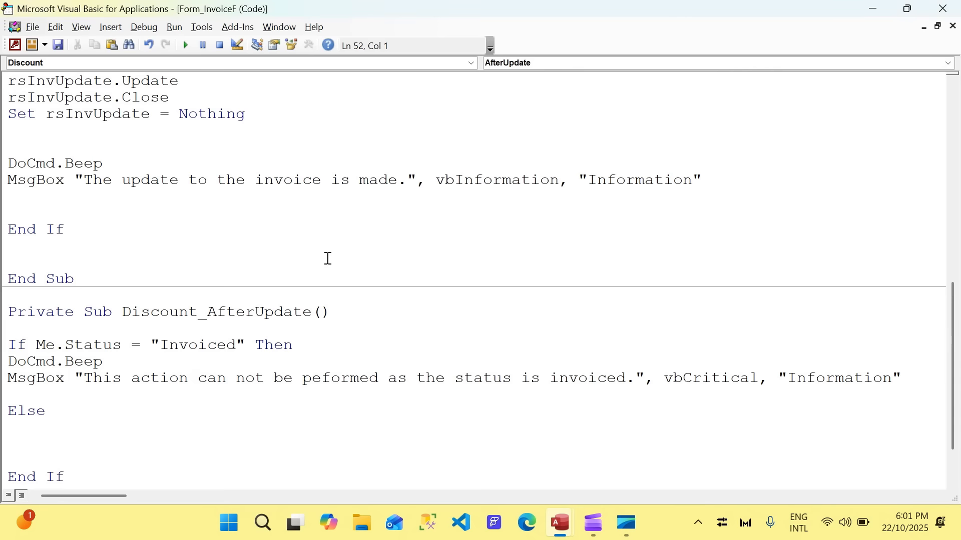
{"action": "type", "text": "me."}
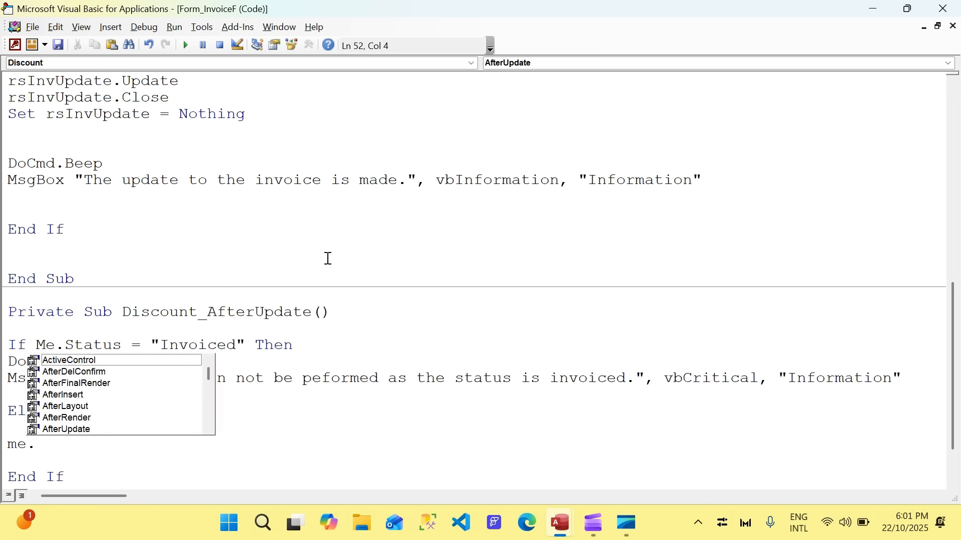
{"action": "type", "text": "NetAmount -"}
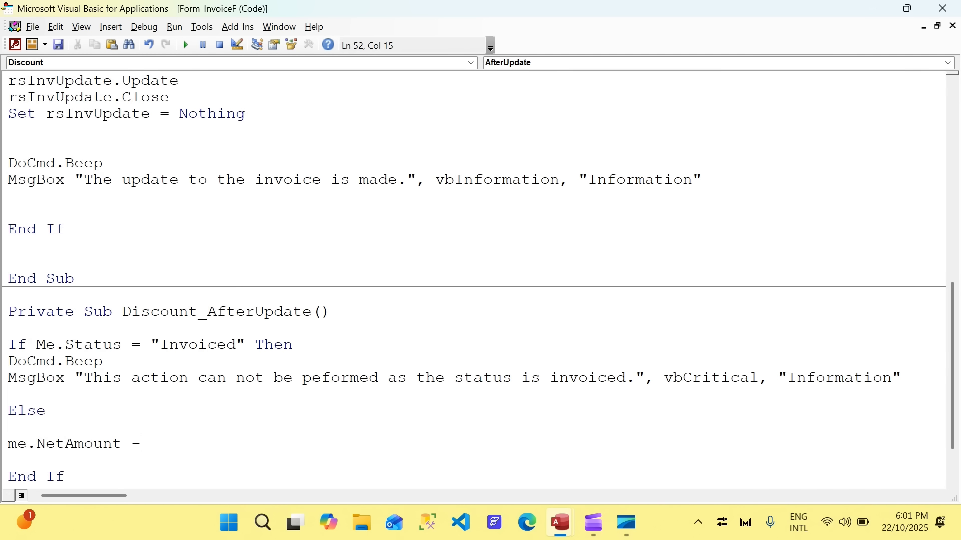
{"action": "key", "text": "BackSpace"}
{"action": "type", "text": "= me."}
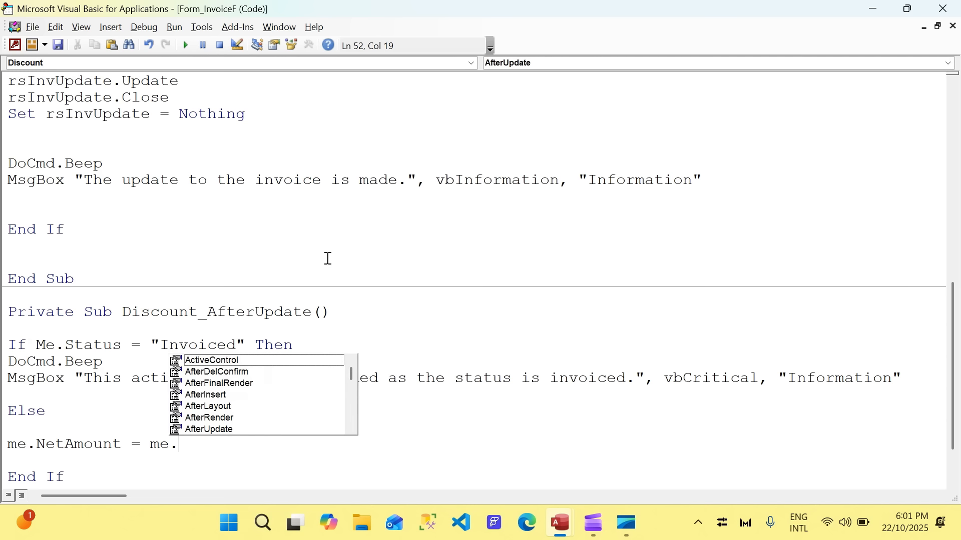
{"action": "type", "text": "OrderAmount-"}
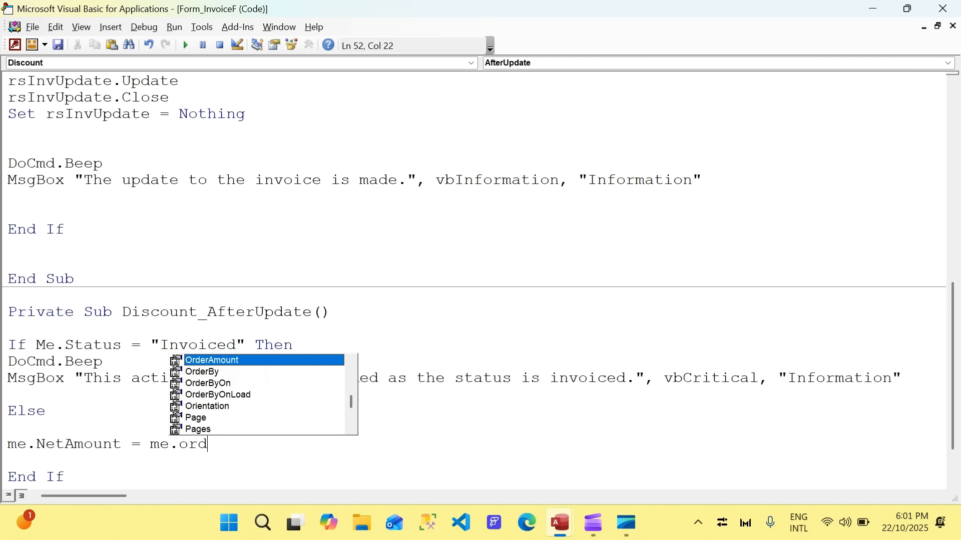
{"action": "type", "text": "me.Discount"}
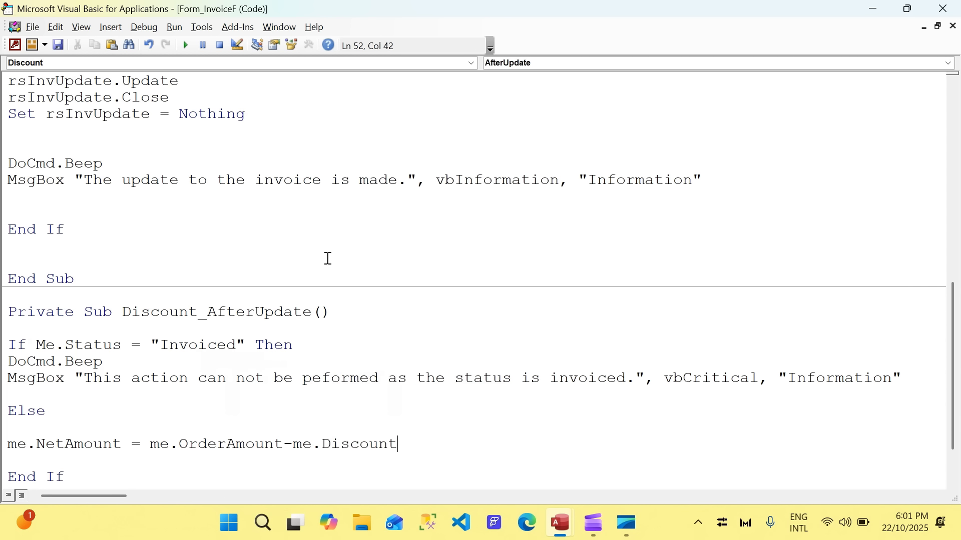
{"action": "key", "text": "Down"}
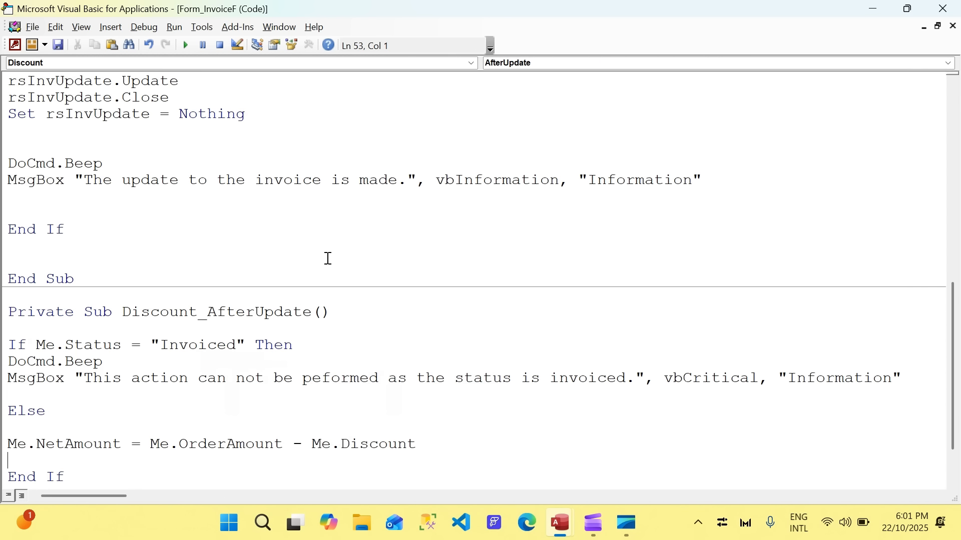
- Add Call btnUpdate_Click below the NetAmount calculation and close the code editor
{"action": "key", "text": "alt+F11"}
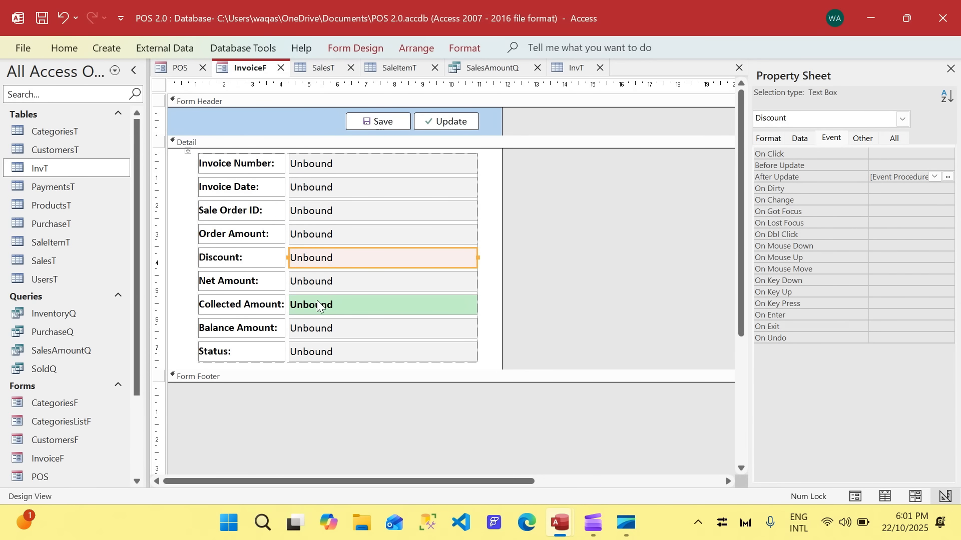
{"action": "left_click", "coordinate": [320, 283]}
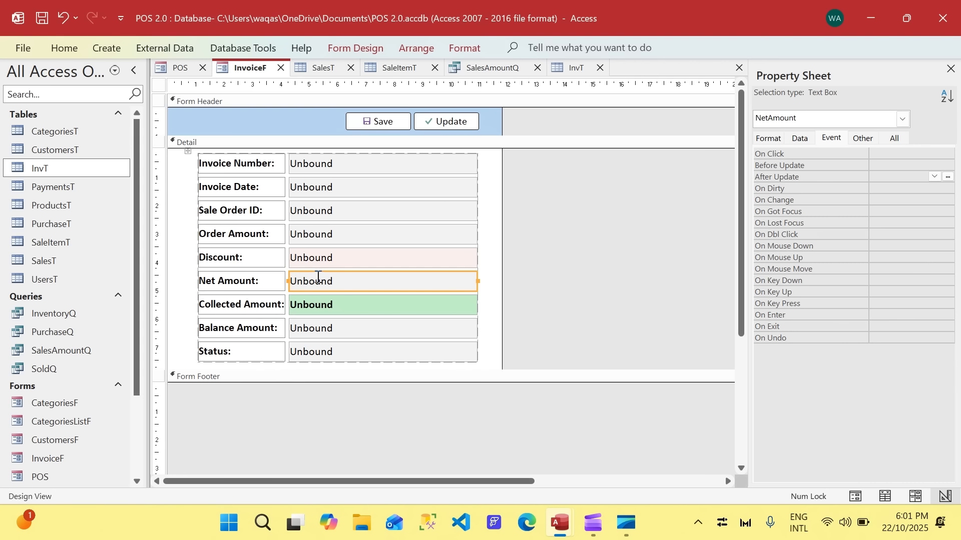
{"action": "key", "text": "alt+F11"}
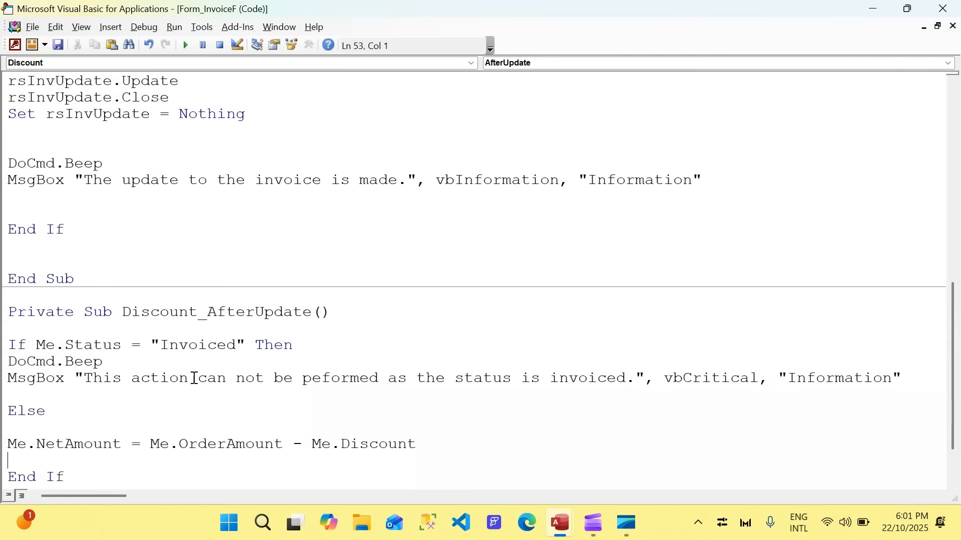
{"action": "scroll", "coordinate": [149, 349], "scroll_direction": "down", "scroll_amount": 1}
{"action": "key", "text": "alt+F11"}
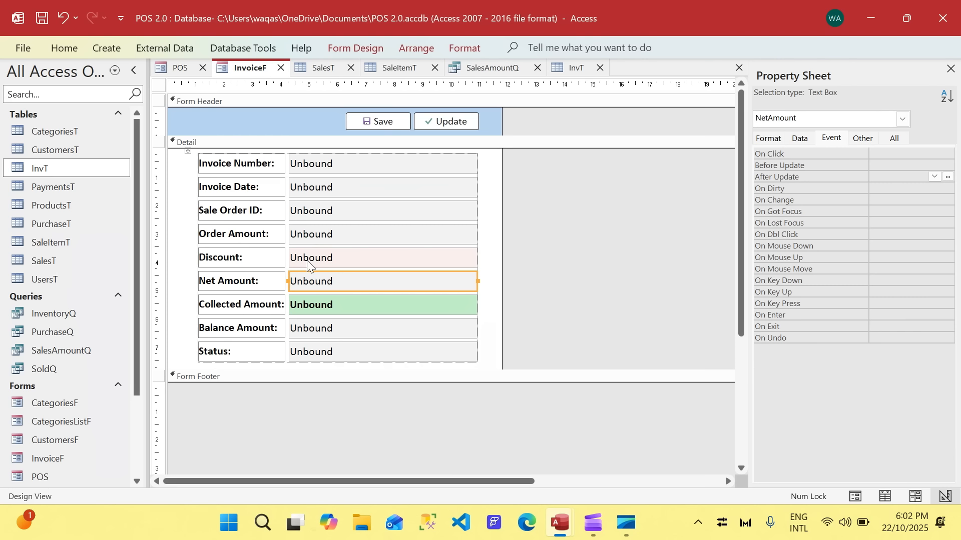
{"action": "key", "text": "alt+Tab"}
{"action": "left_click", "coordinate": [444, 383]}
{"action": "key", "text": "Return"}
{"action": "type", "text": "call btnUpdate_Click()"}
{"action": "key", "text": "Down"}
{"action": "key", "text": "Down"}
{"action": "key", "text": "Down"}
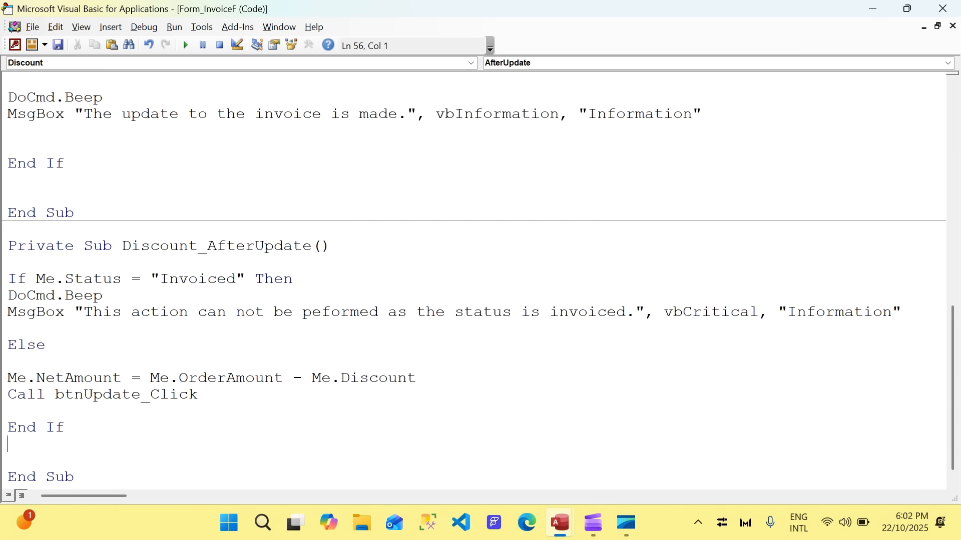
{"action": "scroll", "coordinate": [397, 416], "scroll_direction": "down", "scroll_amount": 1}
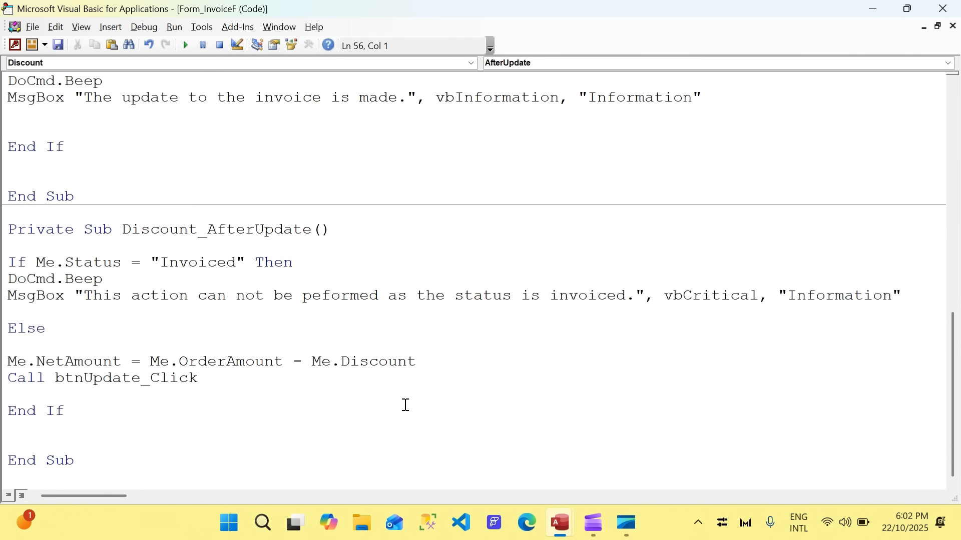
{"action": "left_click", "coordinate": [943, 8]}
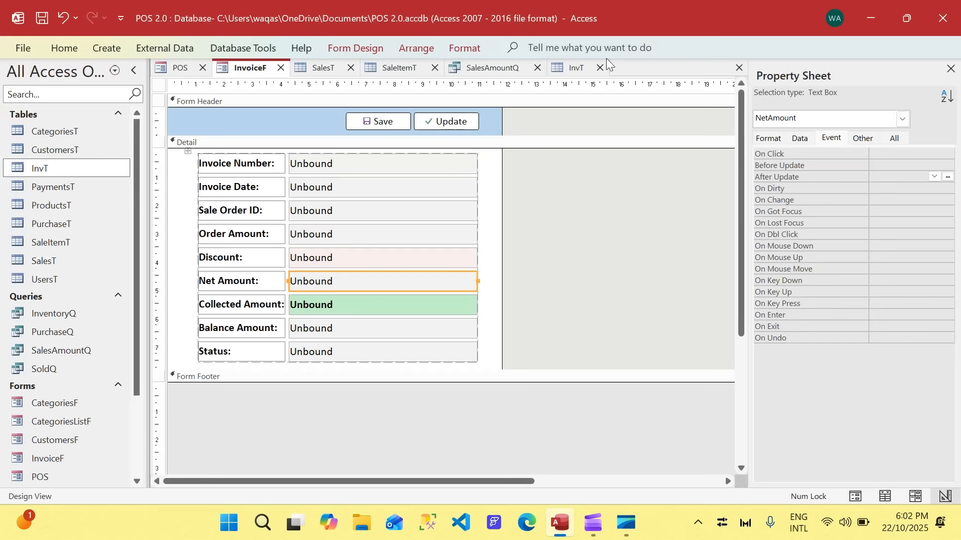
- Create a VBA After Update event procedure for the Collected Amount text box with blank lines in its body
{"action": "left_click", "coordinate": [375, 306]}
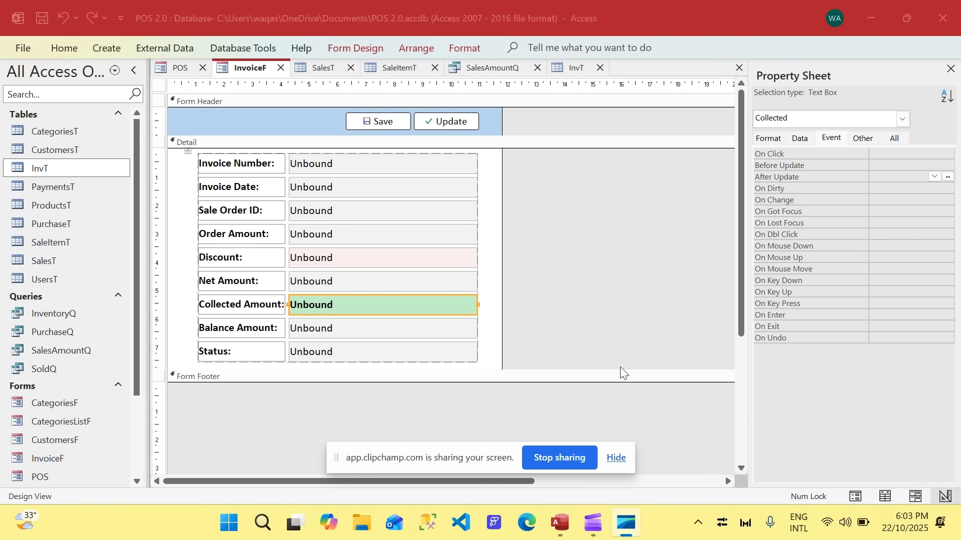
{"action": "left_click", "coordinate": [616, 517]}
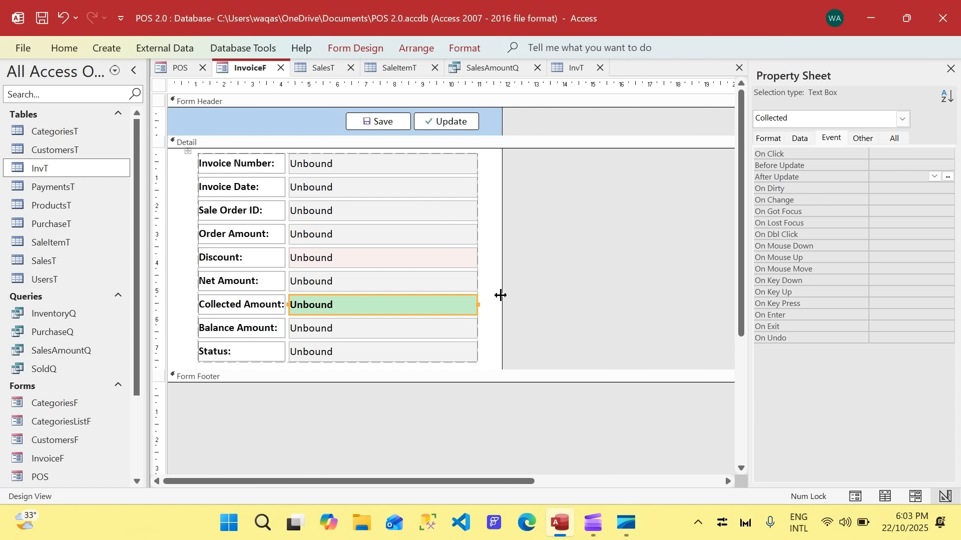
{"action": "left_click", "coordinate": [949, 177]}
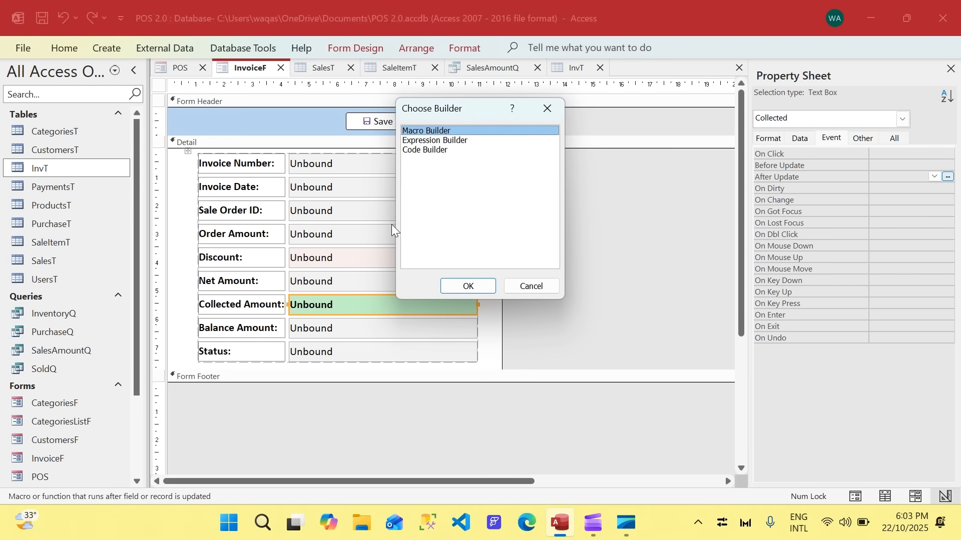
{"action": "double_click", "coordinate": [444, 156]}
{"action": "key", "text": "Return"}
{"action": "key", "text": "Return"}
{"action": "key", "text": "Return"}
{"action": "key", "text": "Return"}
{"action": "key", "text": "Up"}
{"action": "key", "text": "Up"}
{"action": "scroll", "coordinate": [9, 392], "scroll_direction": "up", "scroll_amount": 1}
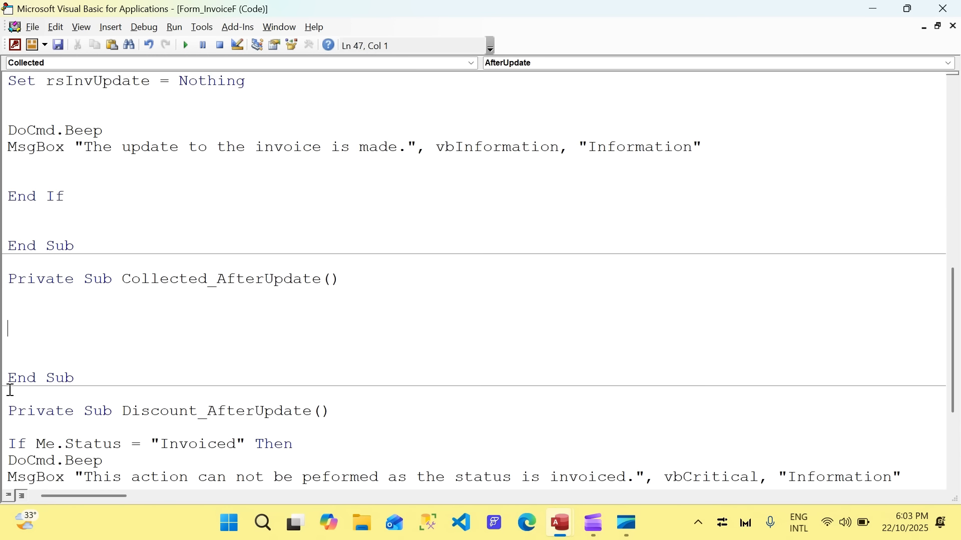
- Copy the invoiced-status If, Else and End If block into Collected_AfterUpdate and check the Balance Amount box's name on the form
{"action": "scroll", "coordinate": [15, 404], "scroll_direction": "down", "scroll_amount": 3}
{"action": "left_click", "coordinate": [15, 45]}
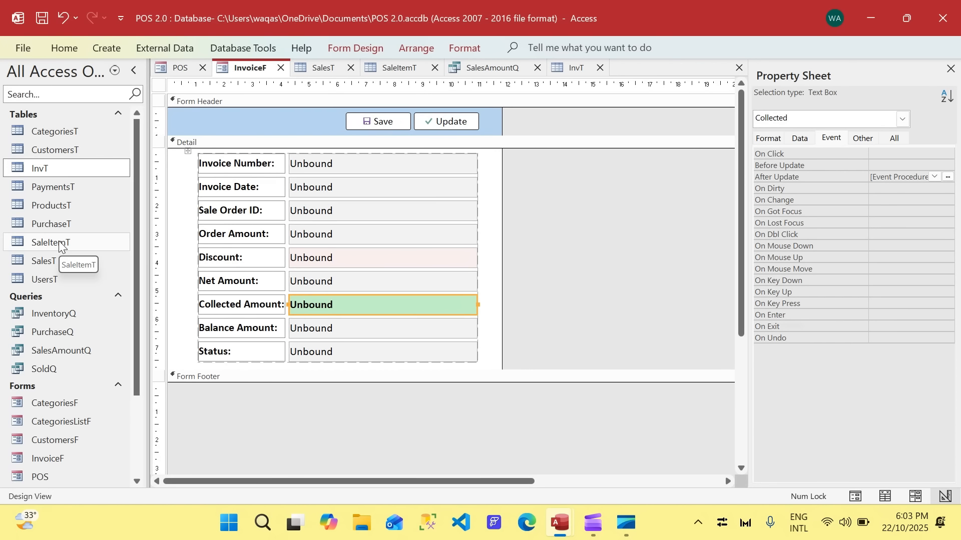
{"action": "left_click", "coordinate": [343, 326]}
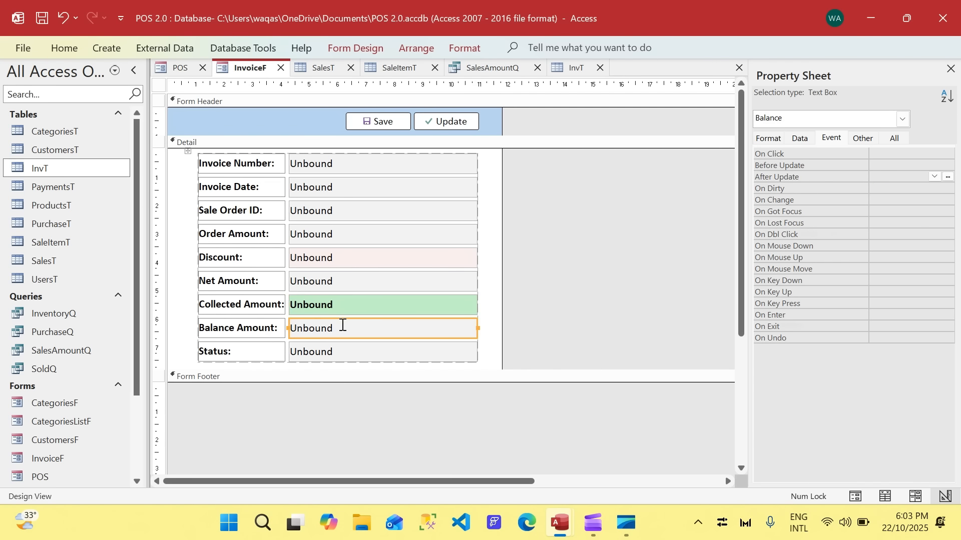
{"action": "key", "text": "alt+F11"}
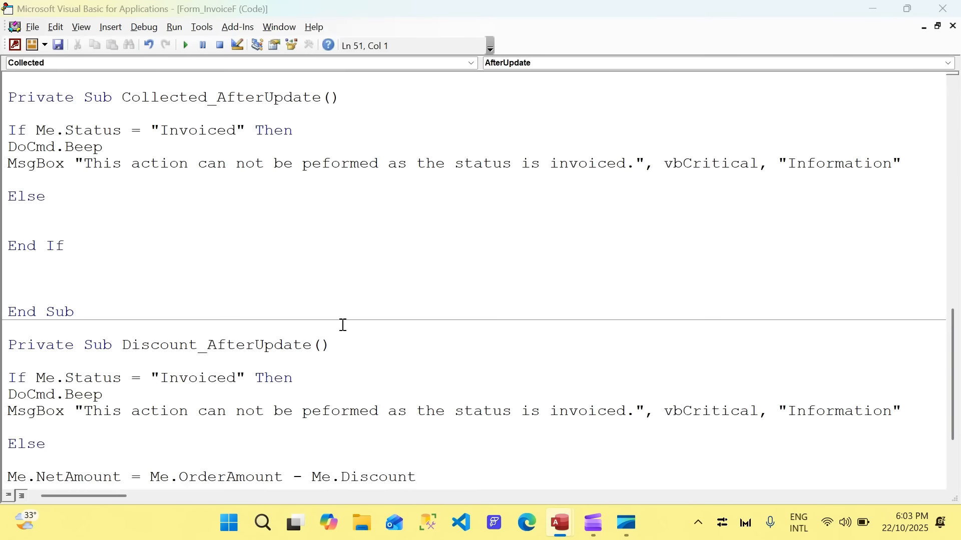
{"action": "key", "text": "alt+F11"}
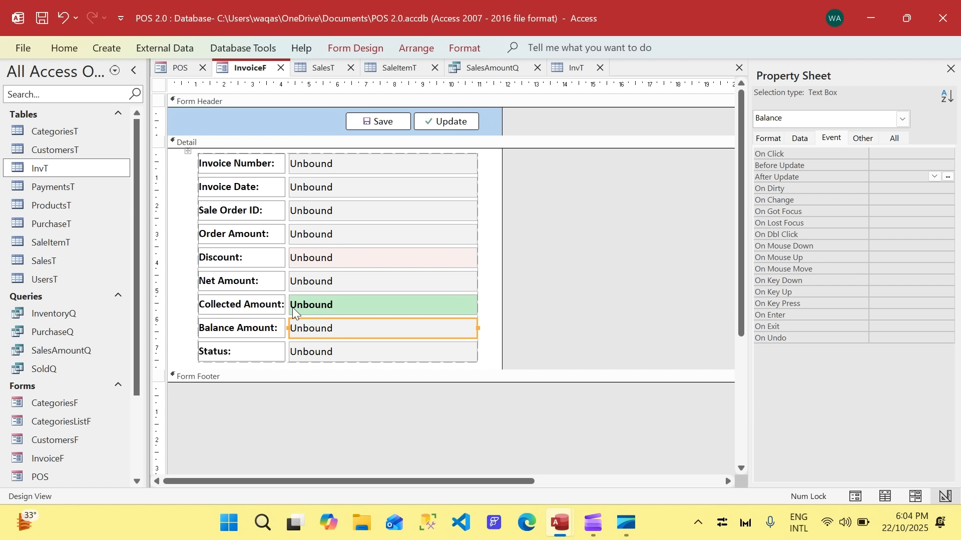
{"action": "key", "text": "alt+F11"}
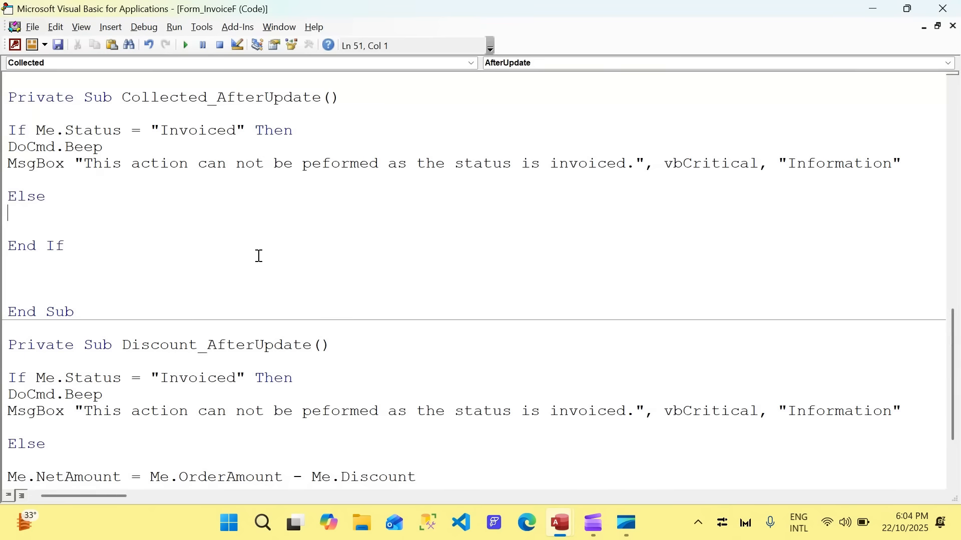
- In the Else branch of Collected_AfterUpdate, add the nested condition If Me.Balance > 0 Then
{"action": "key", "text": "Return"}
{"action": "key", "text": "Return"}
{"action": "key", "text": "Up"}
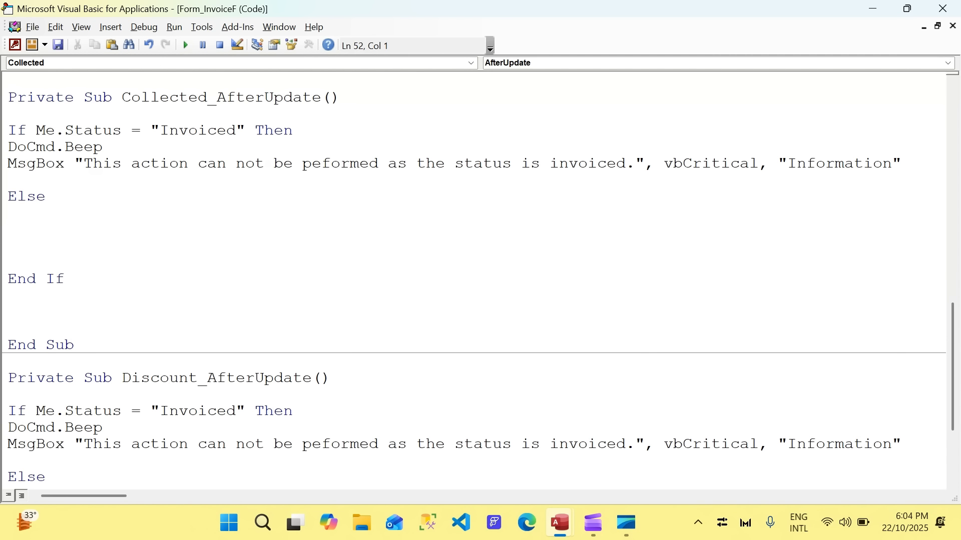
{"action": "type", "text": "if me.bal"}
{"action": "key", "text": "Tab"}
{"action": "type", "text": "?"}
{"action": "key", "text": "BackSpace"}
{"action": "type", "text": ">0 th"}
{"action": "key", "text": "BackSpace"}
{"action": "key", "text": "BackSpace"}
{"action": "type", "text": "then"}
- Under If Me.Balance > 0 Then, add a line that sets Me.Status to "Partially Collected"
{"action": "key", "text": "Return"}
{"action": "type", "text": "me.sta"}
{"action": "key", "text": "Tab"}
{"action": "type", "text": "= \"\""}
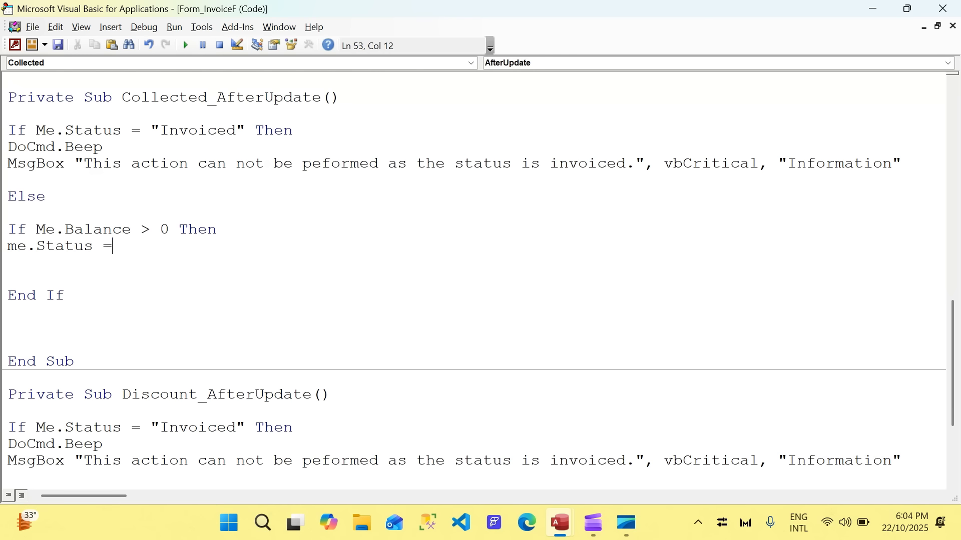
{"action": "key", "text": "Left"}
{"action": "type", "text": "Partia;"}
{"action": "key", "text": "BackSpace"}
{"action": "type", "text": "lly Collected"}
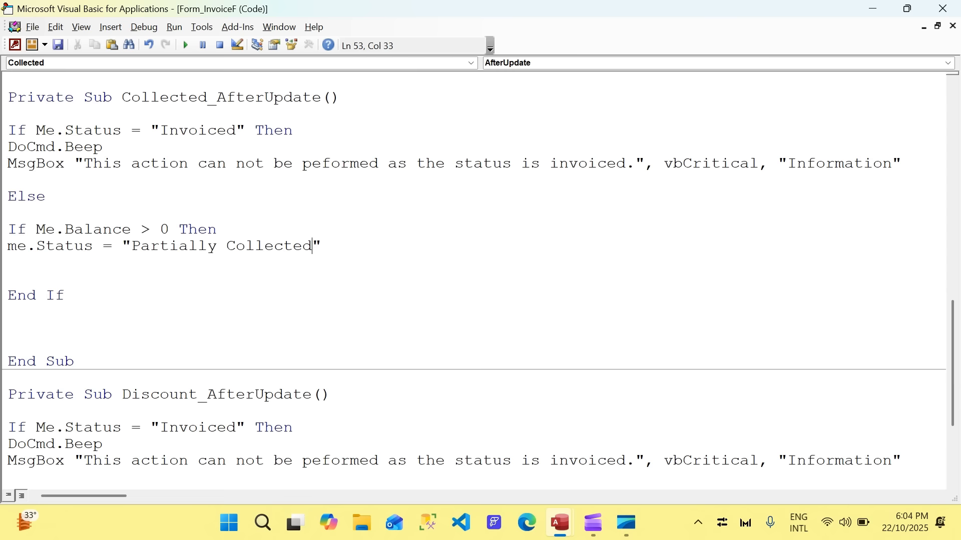
{"action": "key", "text": "End"}
{"action": "key", "text": "Return"}
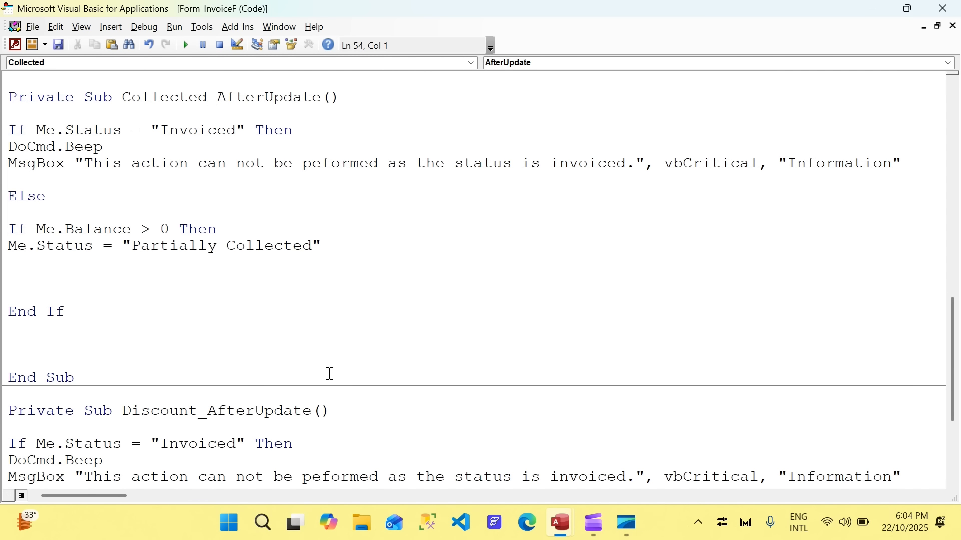
- Copy the Call btnUpdate_Click line from Discount_AfterUpdate to below the "Partially Collected" status line
{"action": "scroll", "coordinate": [322, 375], "scroll_direction": "down", "scroll_amount": 4}
{"action": "left_click", "coordinate": [209, 377]}
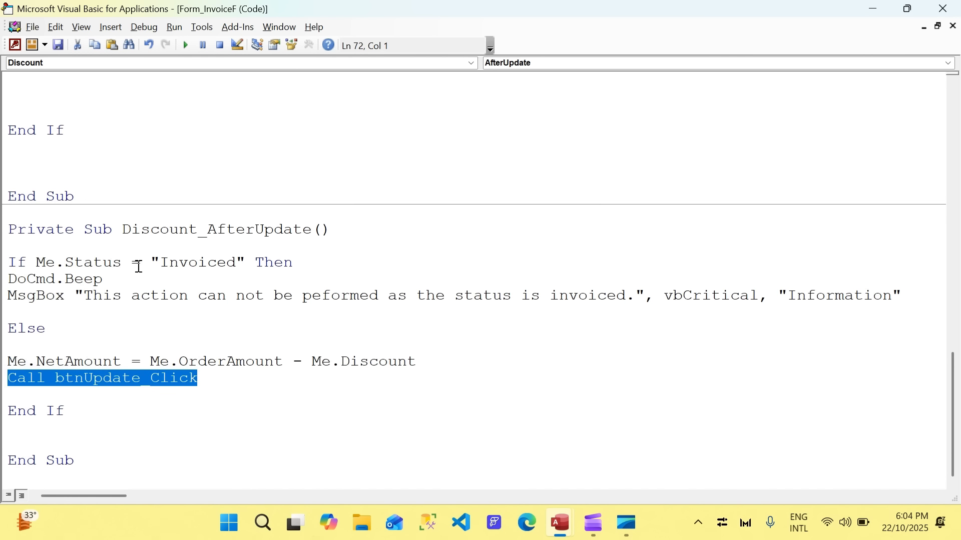
{"action": "scroll", "coordinate": [116, 287], "scroll_direction": "up", "scroll_amount": 3}
{"action": "left_click", "coordinate": [138, 230]}
{"action": "type", "text": "Call btnUpdate_Click"}
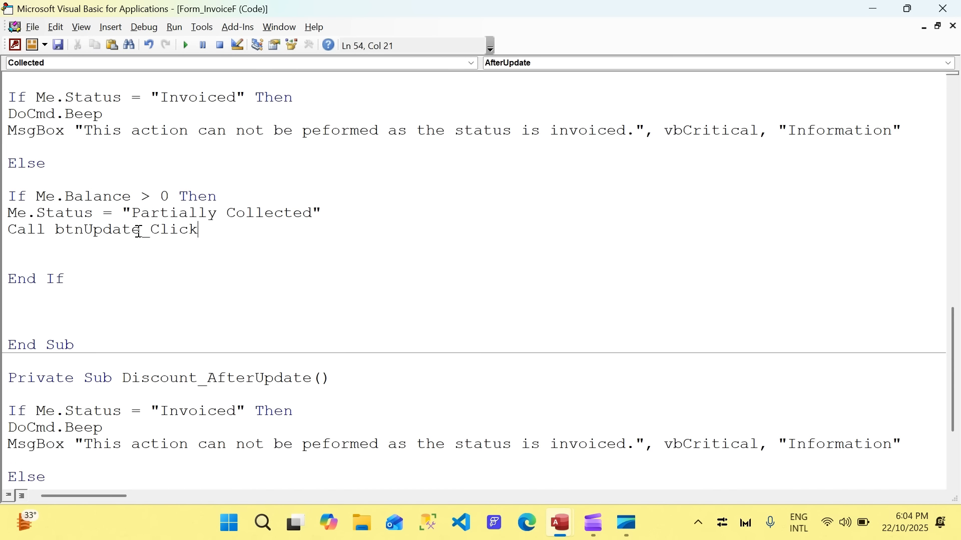
- Below the first branch of the balance check, add the line ElseIf Me.Status = 0 Then
{"action": "key", "text": "Return"}
{"action": "key", "text": "Return"}
{"action": "type", "text": "else"}
{"action": "key", "text": "Return"}
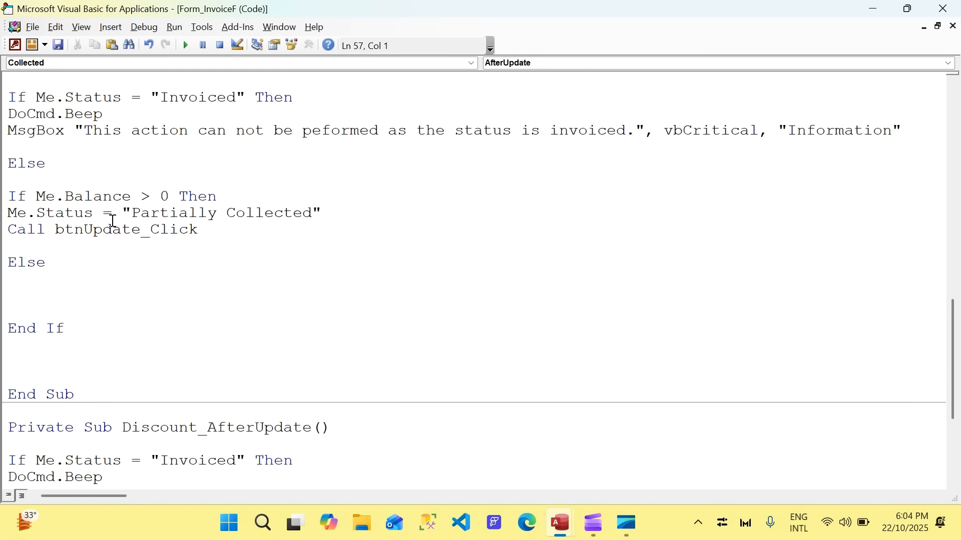
{"action": "left_click", "coordinate": [56, 262]}
{"action": "type", "text": "if me."}
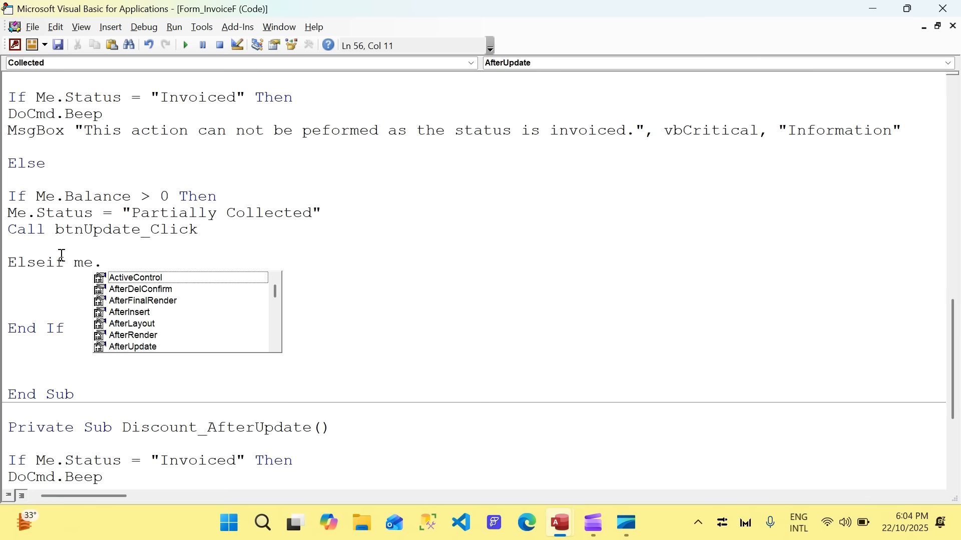
{"action": "type", "text": "status = ="}
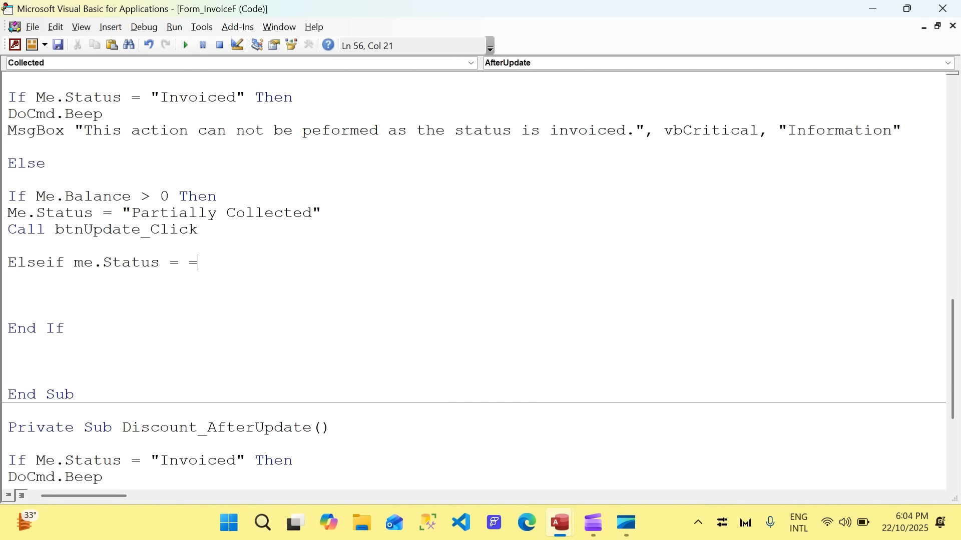
{"action": "type", "text": "- then"}
{"action": "key", "text": "Return"}
{"action": "type", "text": "me.syay"}
{"action": "key", "text": "BackSpace"}
{"action": "key", "text": "BackSpace"}
{"action": "key", "text": "BackSpace"}
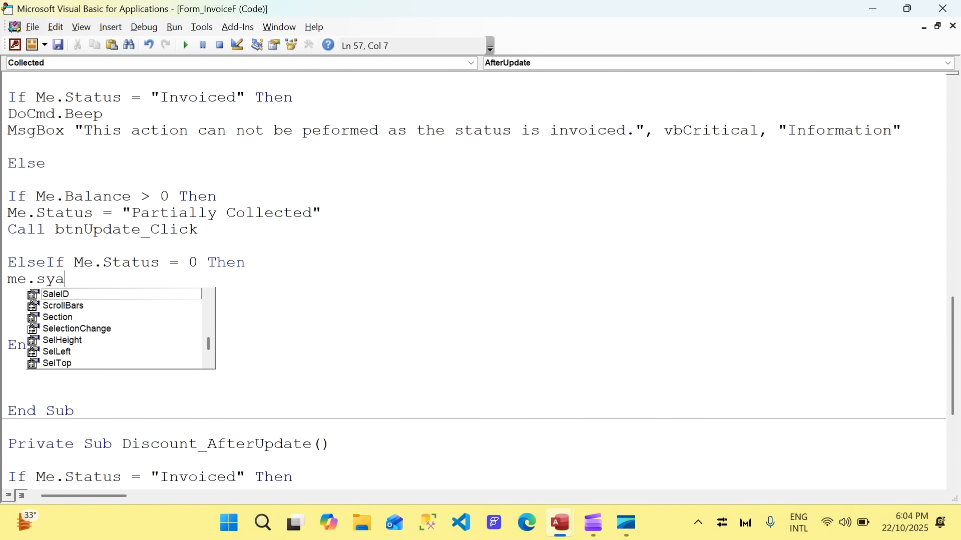
{"action": "key", "text": "BackSpace"}
{"action": "key", "text": "BackSpace"}
{"action": "key", "text": "BackSpace"}
{"action": "key", "text": "BackSpace"}
{"action": "key", "text": "BackSpace"}
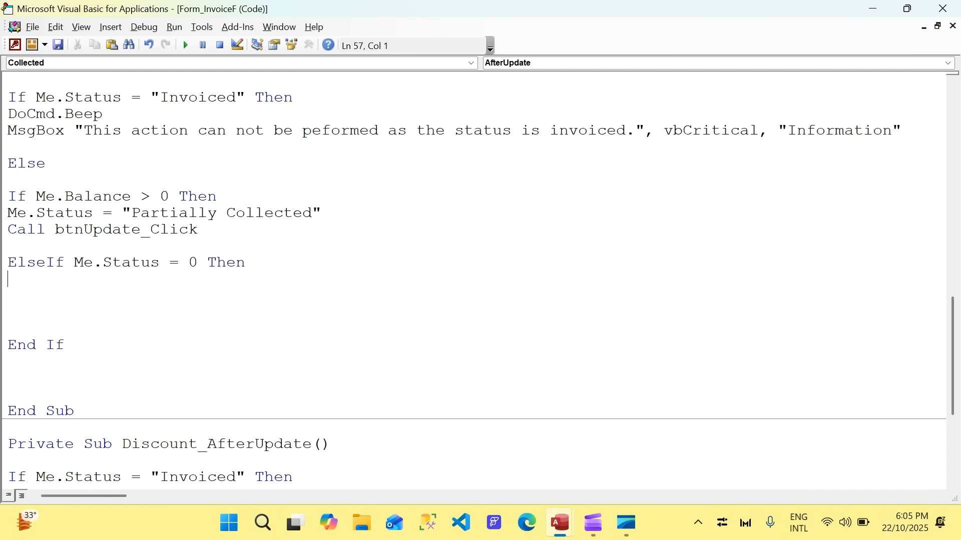
- Change the ElseIf condition in Collected_AfterUpdate to Me.Balance = 0
{"action": "double_click", "coordinate": [71, 213]}
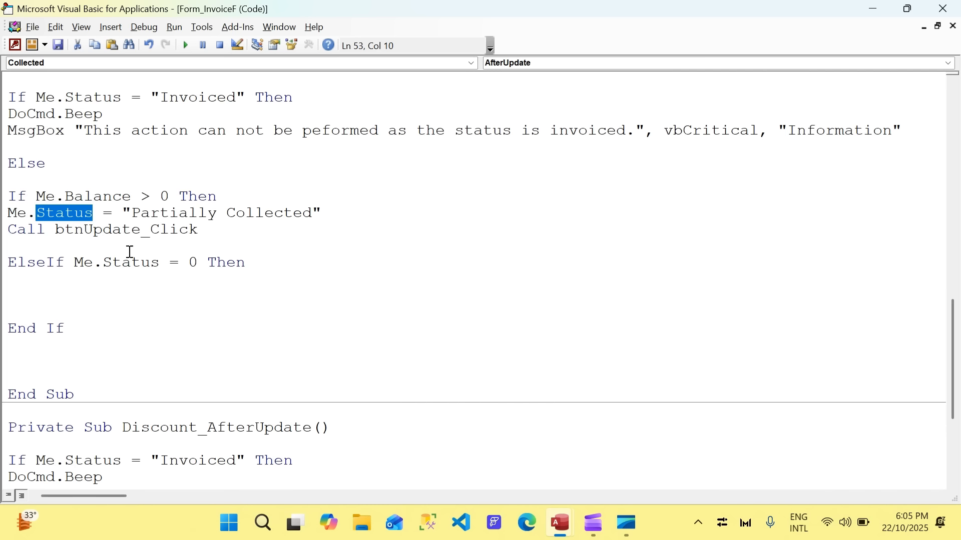
{"action": "left_click_drag", "start_coordinate": [198, 263], "coordinate": [79, 265]}
{"action": "type", "text": "me.bala"}
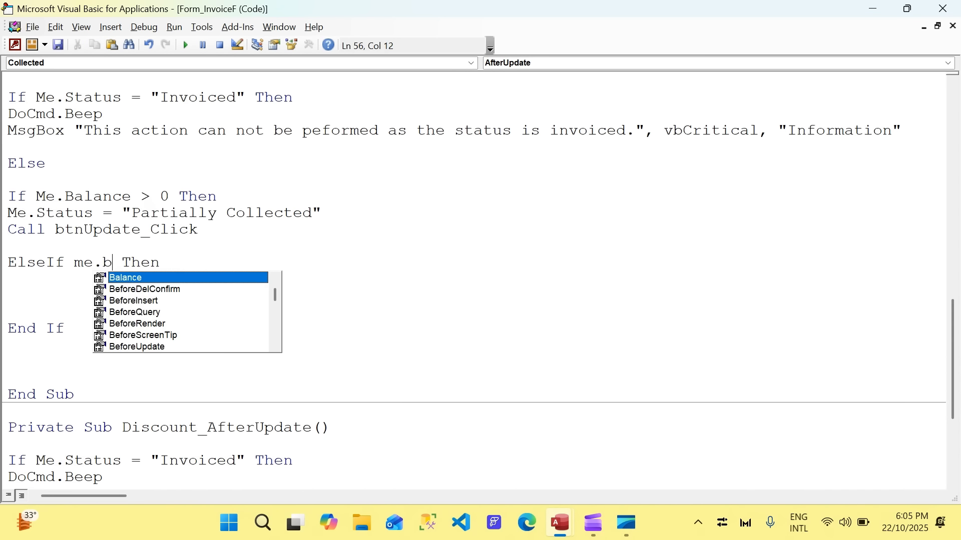
{"action": "key", "text": "Tab"}
{"action": "type", "text": "="}
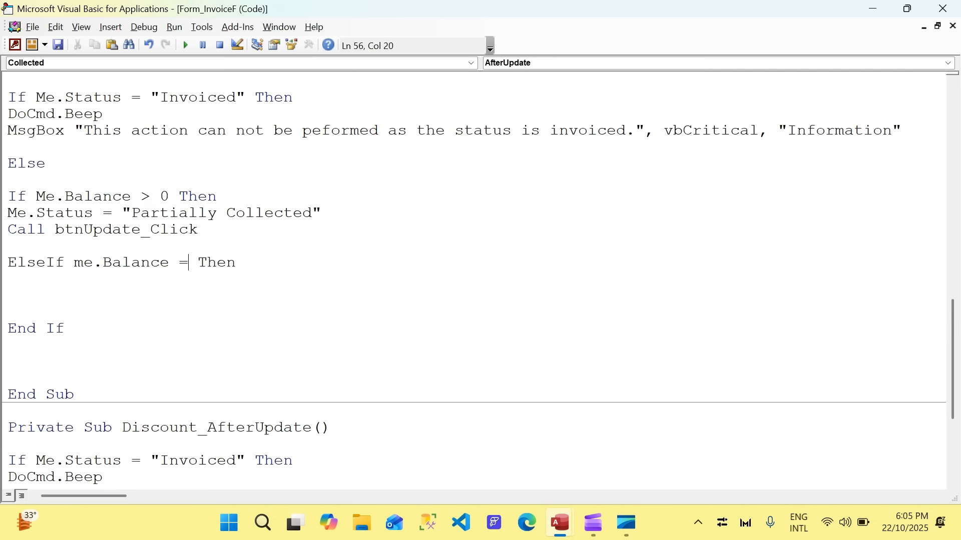
{"action": "type", "text": " 0"}
{"action": "key", "text": "Down"}
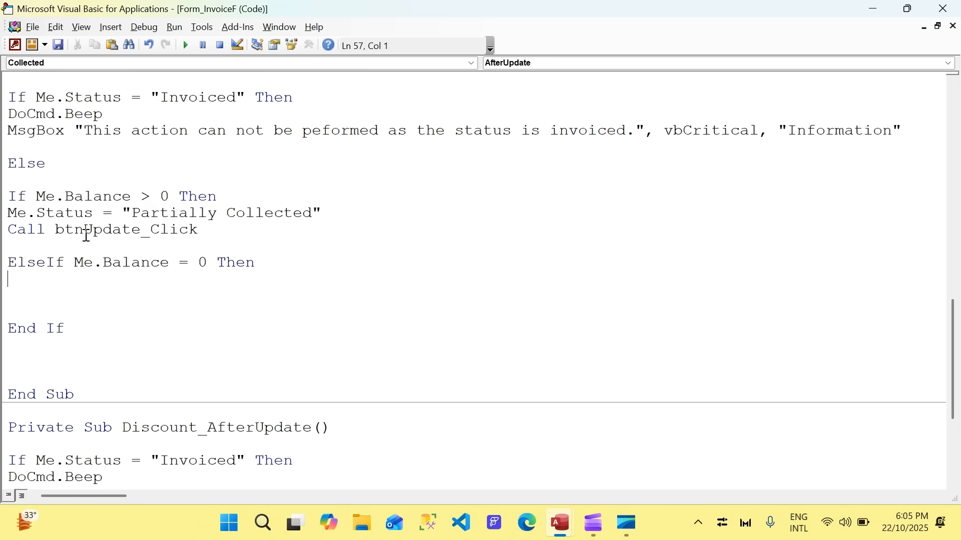
- In the ElseIf branch, set Me.Status to "Collected" and add Call btnUpdate_Click below it
{"action": "type", "text": "me.st"}
{"action": "key", "text": "Tab"}
{"action": "type", "text": "= \"\"Collected"}
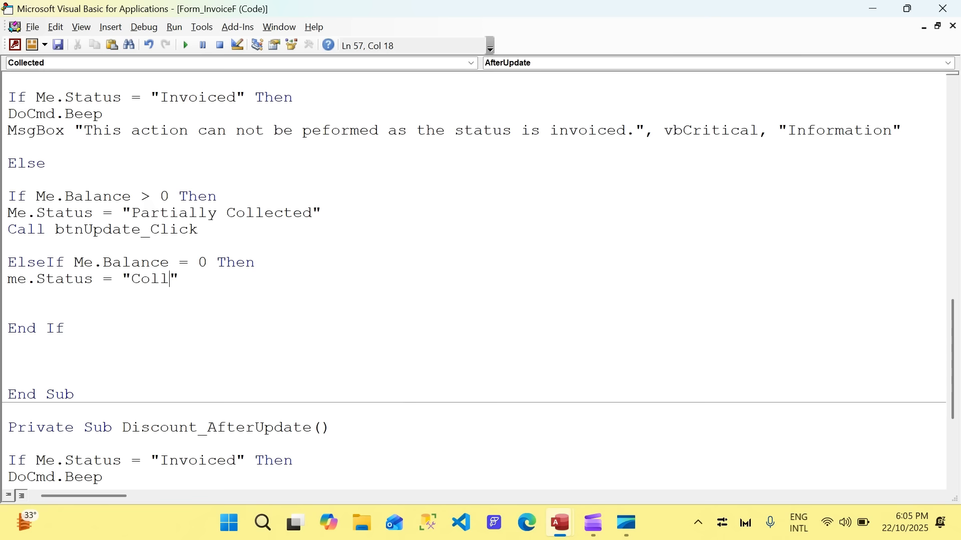
{"action": "key", "text": "End"}
{"action": "key", "text": "Return"}
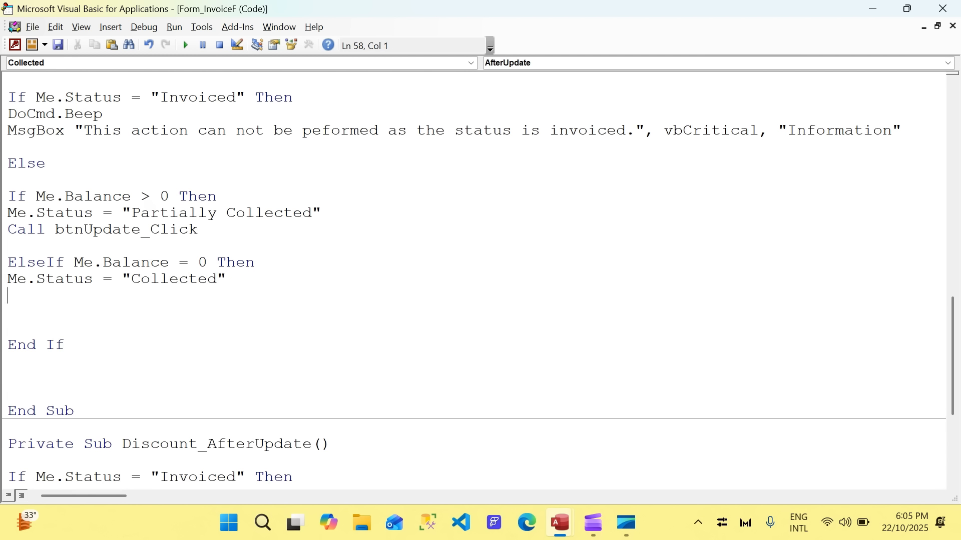
{"action": "type", "text": "Call btnUpdate_Click"}
{"action": "left_click", "coordinate": [131, 324]}
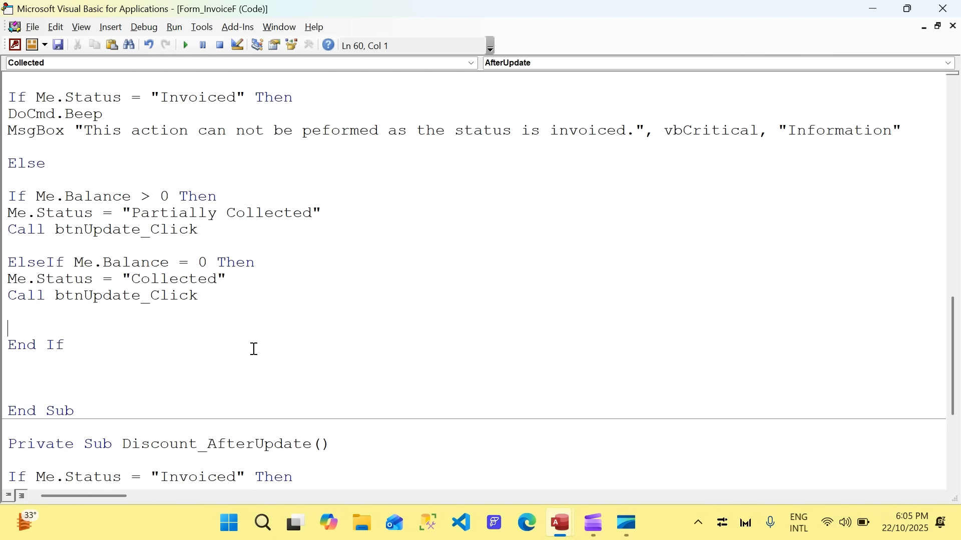
- Insert DoCmd.Beep between the "Collected" status line and its Call btnUpdate_Click
{"action": "scroll", "coordinate": [254, 348], "scroll_direction": "up", "scroll_amount": 1}
{"action": "left_click", "coordinate": [254, 324]}
{"action": "key", "text": "Return"}
{"action": "type", "text": "docmd.be"}
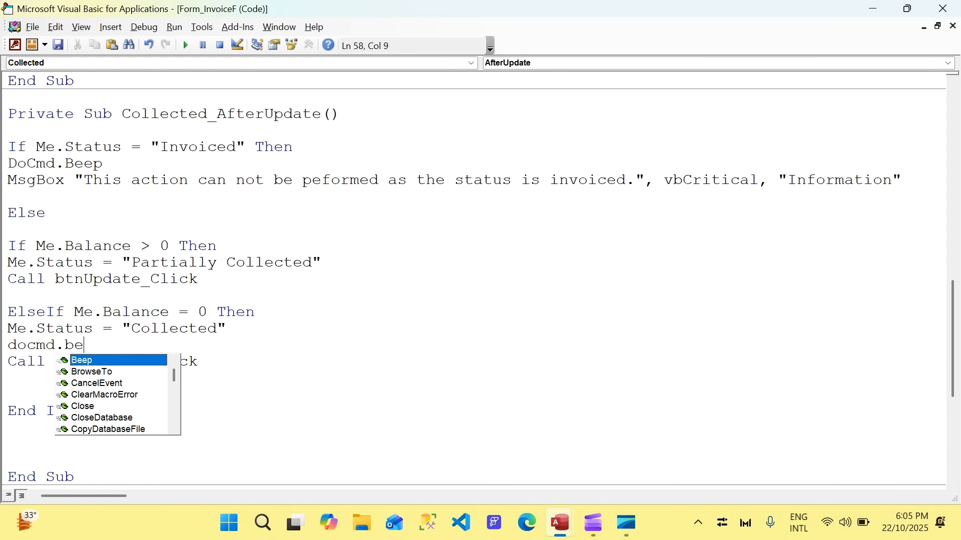
{"action": "key", "text": "Tab"}
- Insert DoCmd.Beep between the "Partially Collected" status line and its Call btnUpdate_Click
{"action": "left_click", "coordinate": [366, 262]}
{"action": "type", "text": "\\do"}
{"action": "key", "text": "BackSpace"}
{"action": "key", "text": "BackSpace"}
{"action": "key", "text": "BackSpace"}
{"action": "type", "text": "d"}
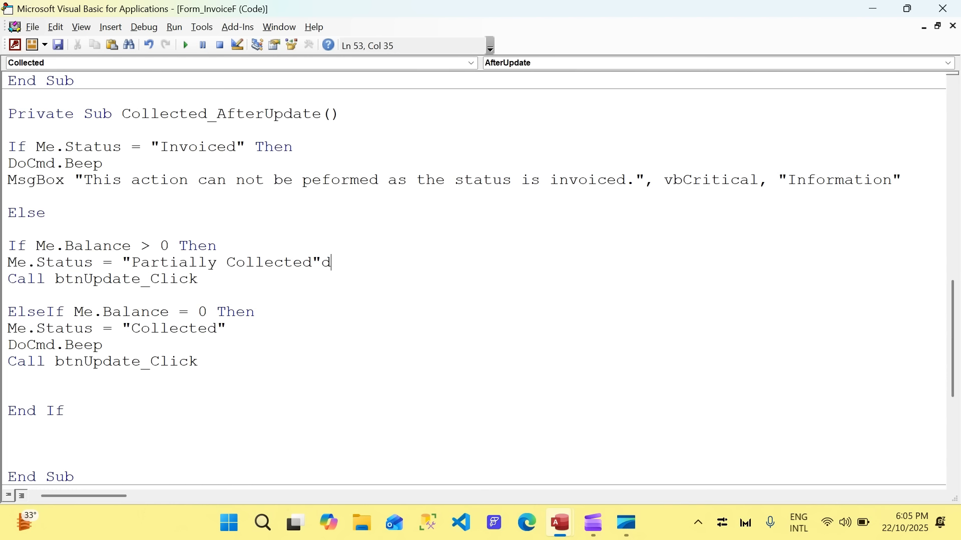
{"action": "type", "text": "oc"}
{"action": "key", "text": "BackSpace"}
{"action": "key", "text": "BackSpace"}
{"action": "key", "text": "BackSpace"}
{"action": "key", "text": "Return"}
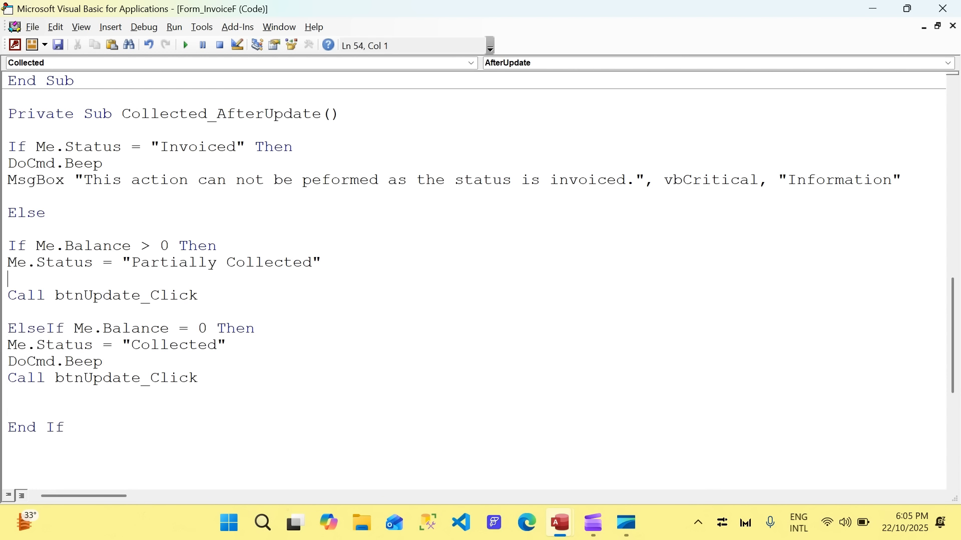
{"action": "type", "text": "docmdb"}
{"action": "key", "text": "BackSpace"}
{"action": "type", "text": ".be"}
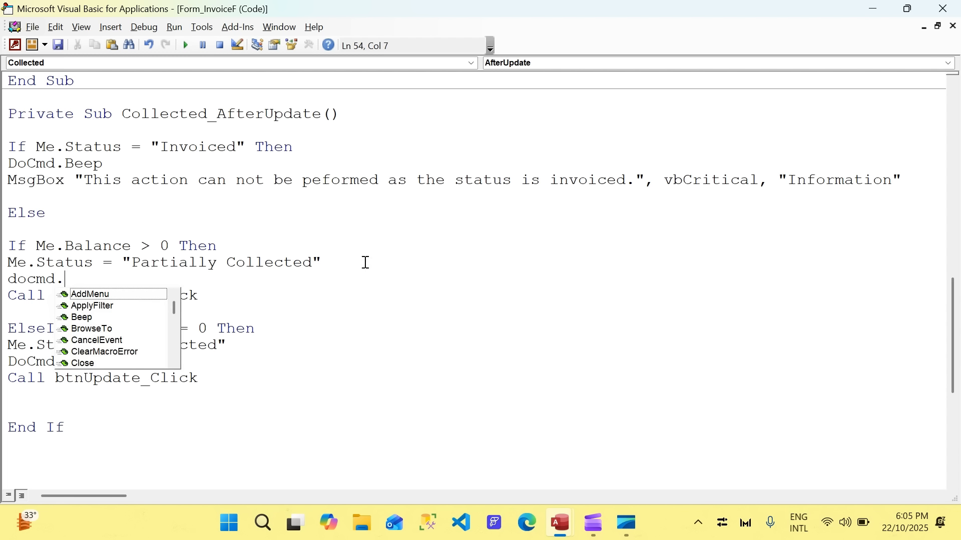
{"action": "key", "text": "Tab"}
{"action": "key", "text": "Down"}
{"action": "key", "text": "Down"}
{"action": "key", "text": "Down"}
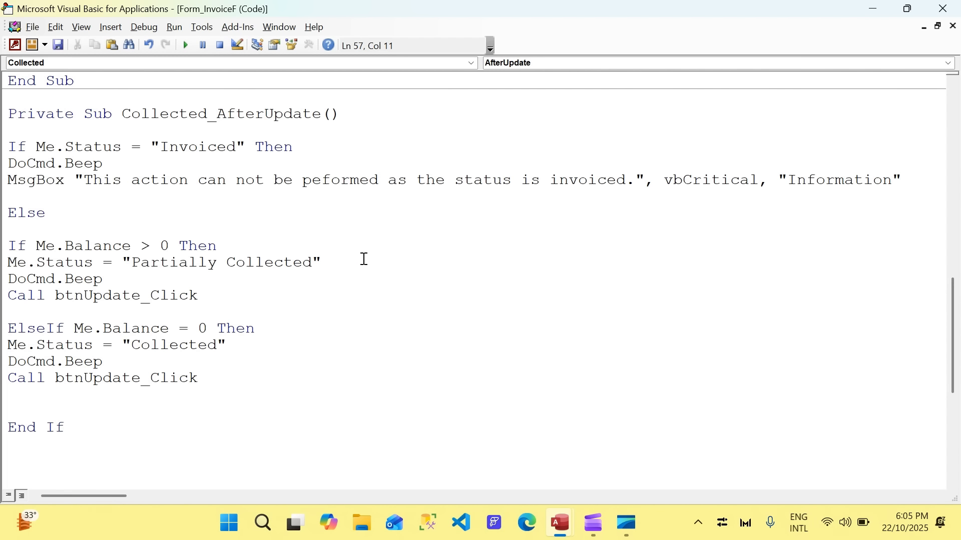
- Return to the InvoiceF form design and change the Save button's caption to Close
{"action": "key", "text": "alt+F11"}
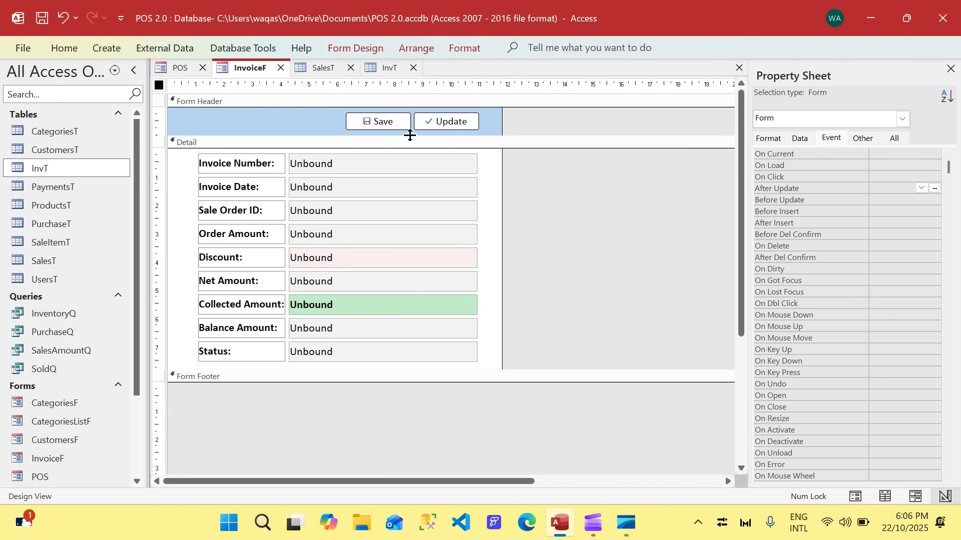
{"action": "left_click", "coordinate": [380, 125]}
{"action": "left_click", "coordinate": [380, 122]}
{"action": "double_click", "coordinate": [380, 123]}
{"action": "type", "text": "Close"}
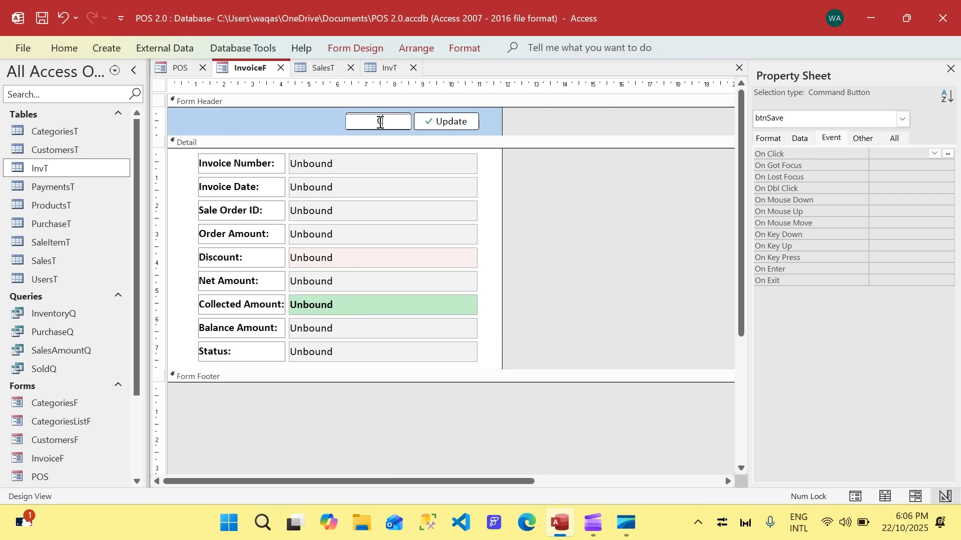
{"action": "key", "text": "Return"}
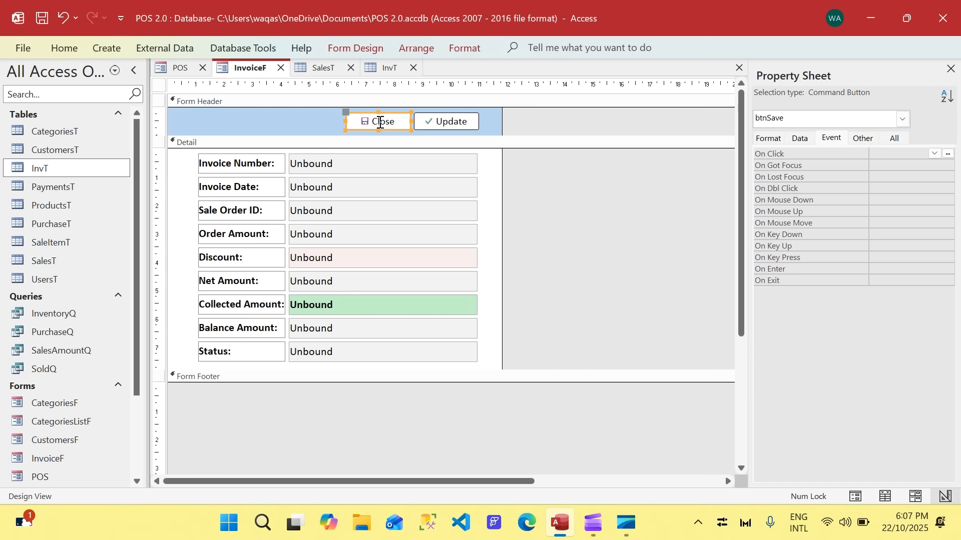
- Widen the Close button in the form header and extend its caption to Close the Invoice
{"action": "left_click_drag", "start_coordinate": [346, 121], "coordinate": [314, 121]}
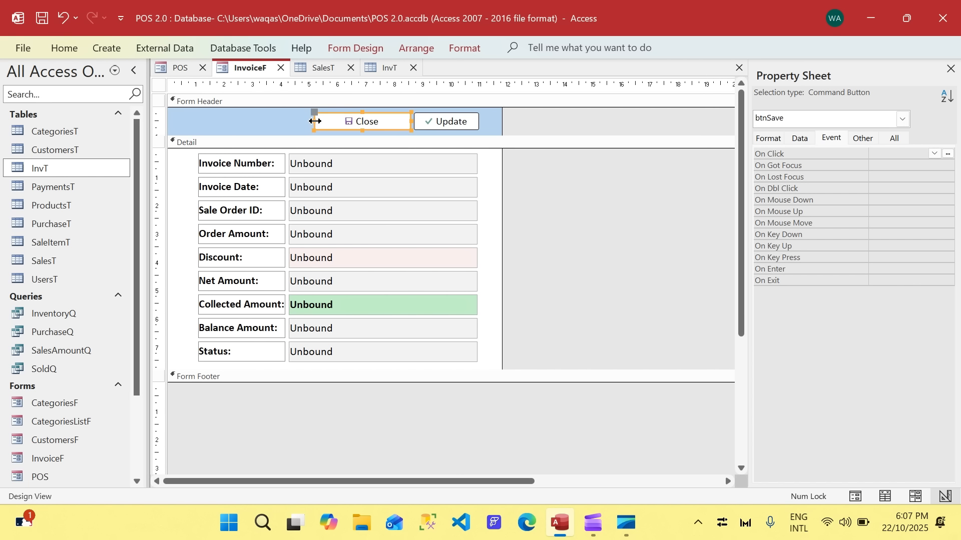
{"action": "left_click", "coordinate": [402, 122]}
{"action": "type", "text": "the I"}
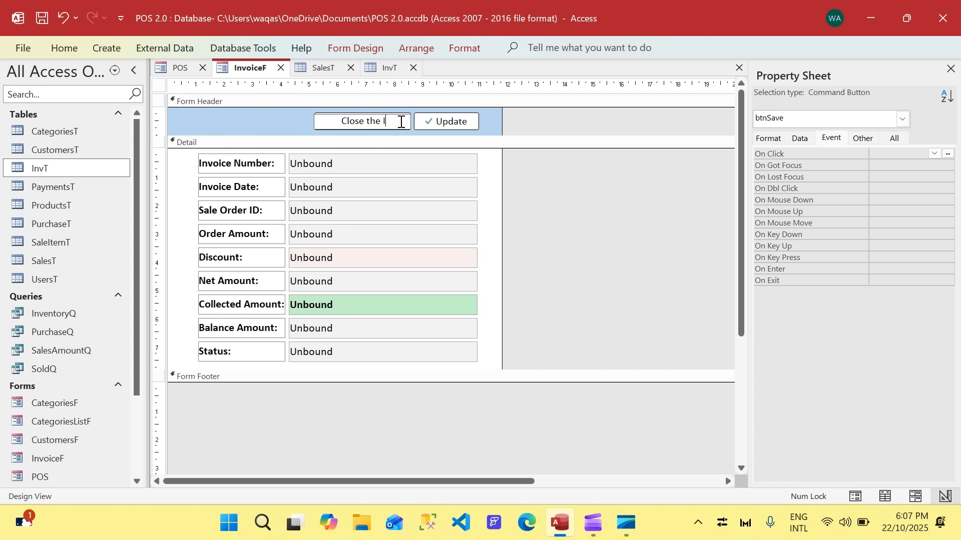
{"action": "type", "text": "nvoice"}
{"action": "key", "text": "Return"}
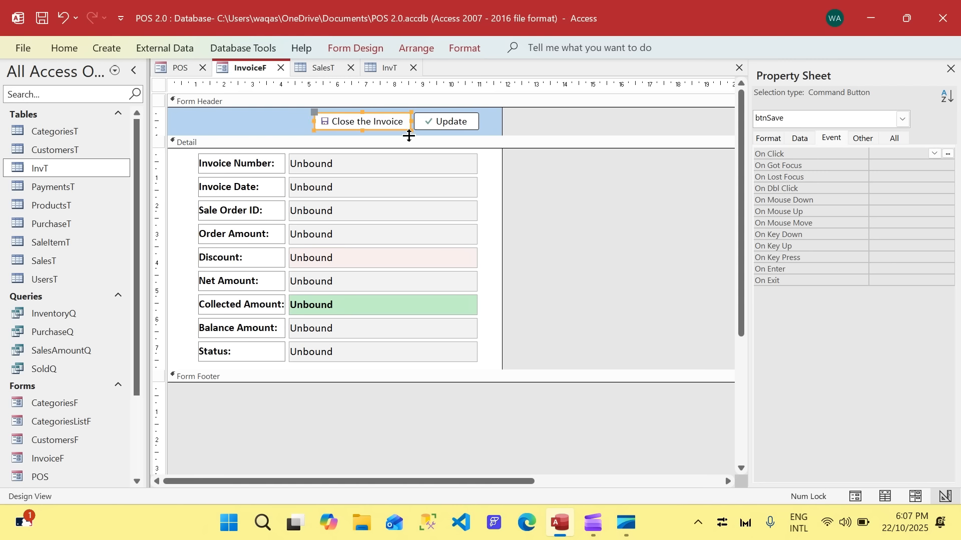
- Open the Discount box's After Update code, review both After Update procedures and close the code editor
{"action": "left_click", "coordinate": [437, 263]}
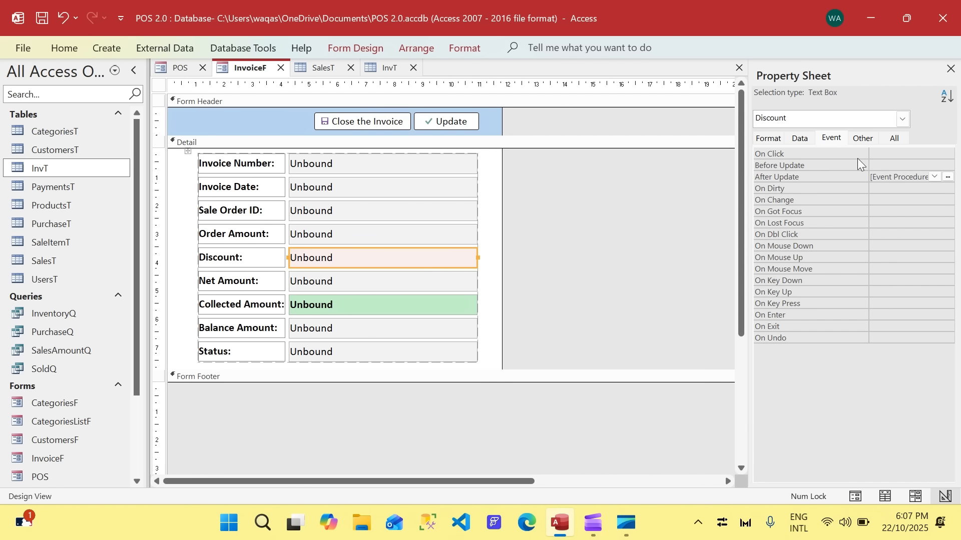
{"action": "left_click", "coordinate": [947, 177]}
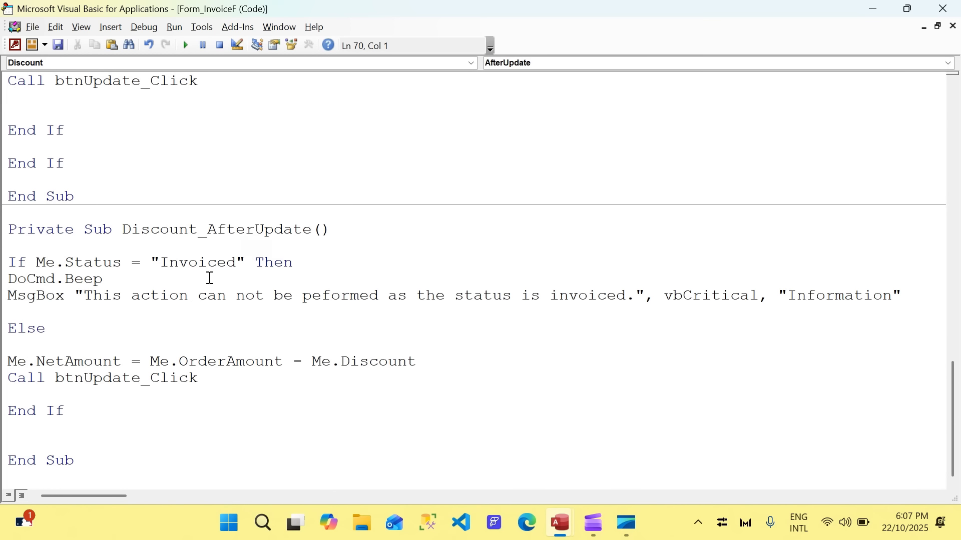
{"action": "scroll", "coordinate": [210, 278], "scroll_direction": "up", "scroll_amount": 6}
{"action": "scroll", "coordinate": [217, 281], "scroll_direction": "down", "scroll_amount": 5}
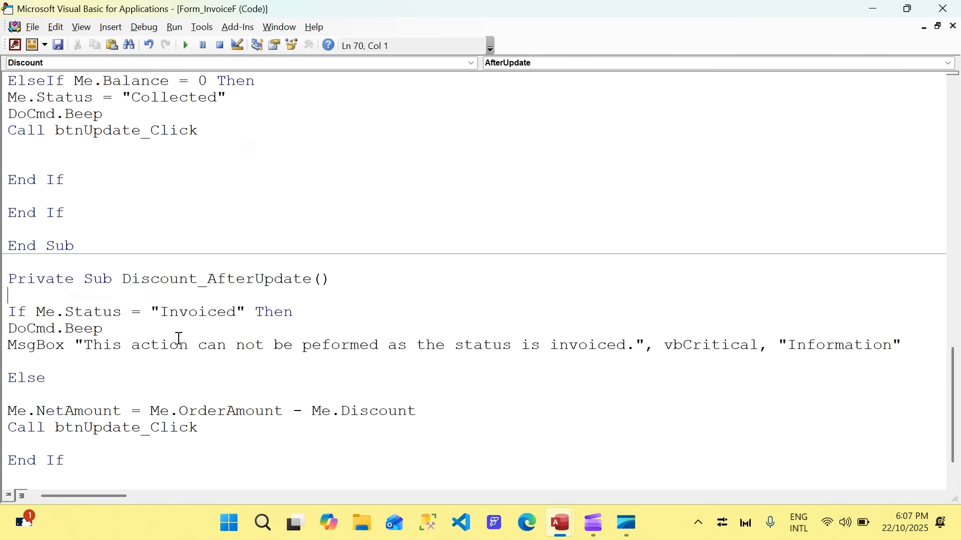
{"action": "left_click", "coordinate": [944, 9]}
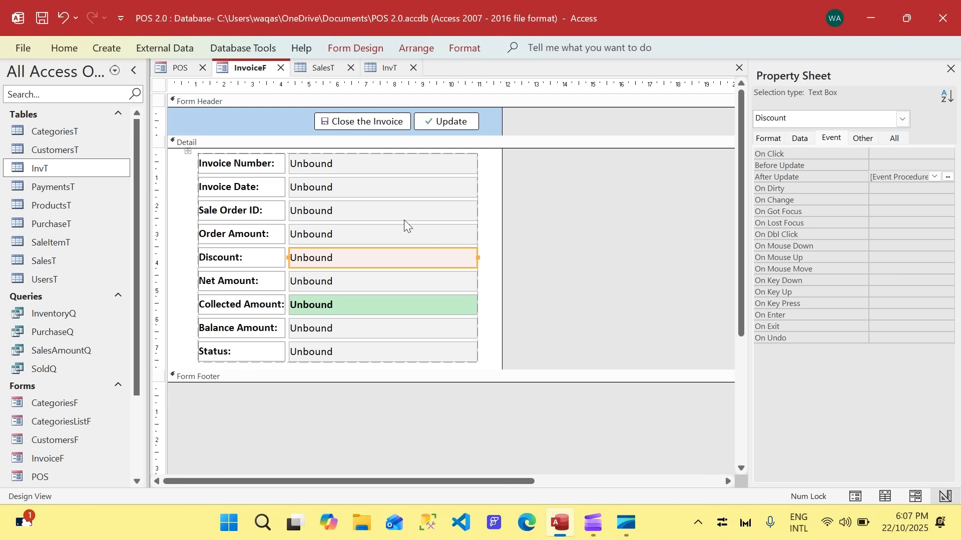
- Create a VBA On Click event procedure for the Close the Invoice button with blank lines in its body
{"action": "left_click", "coordinate": [349, 125]}
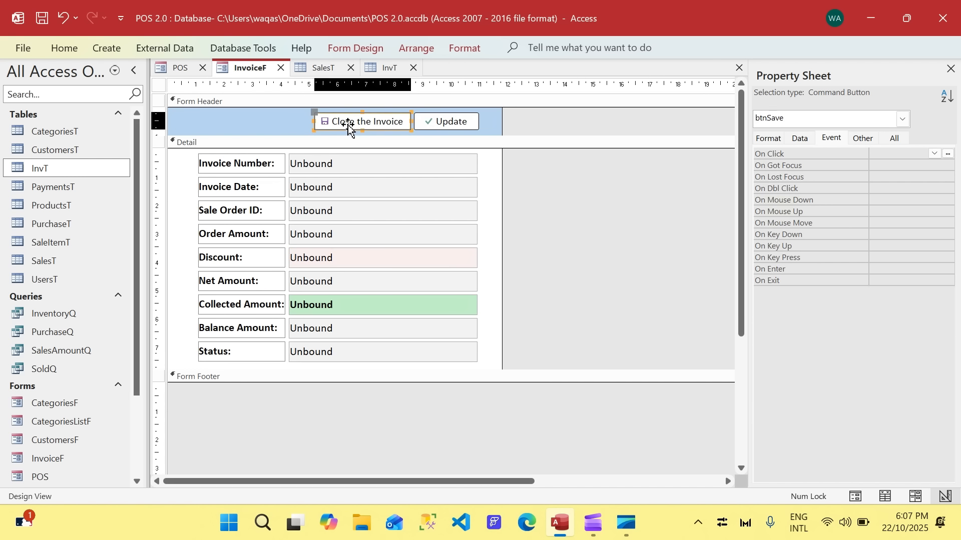
{"action": "left_click", "coordinate": [947, 154]}
{"action": "left_click", "coordinate": [948, 154]}
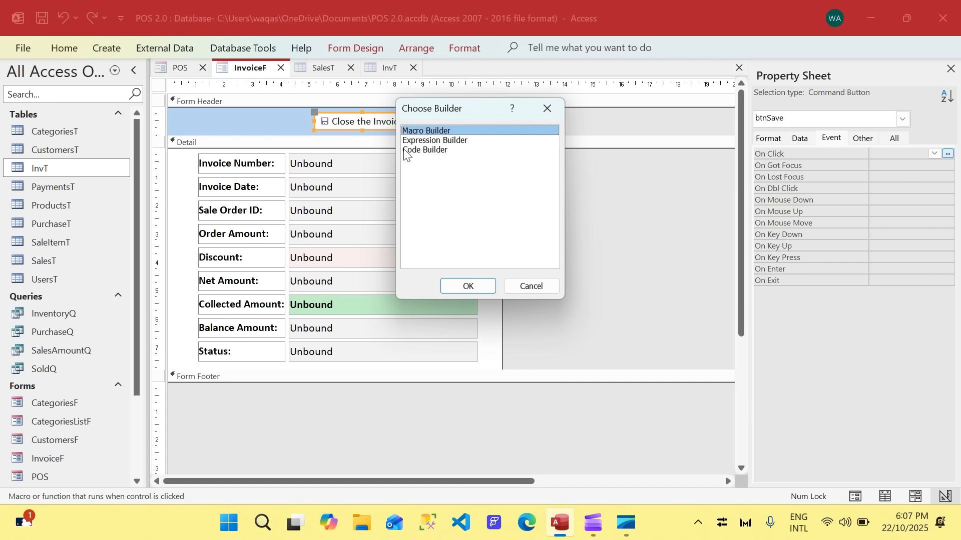
{"action": "double_click", "coordinate": [445, 152]}
{"action": "key", "text": "Return"}
{"action": "key", "text": "Return"}
{"action": "key", "text": "Return"}
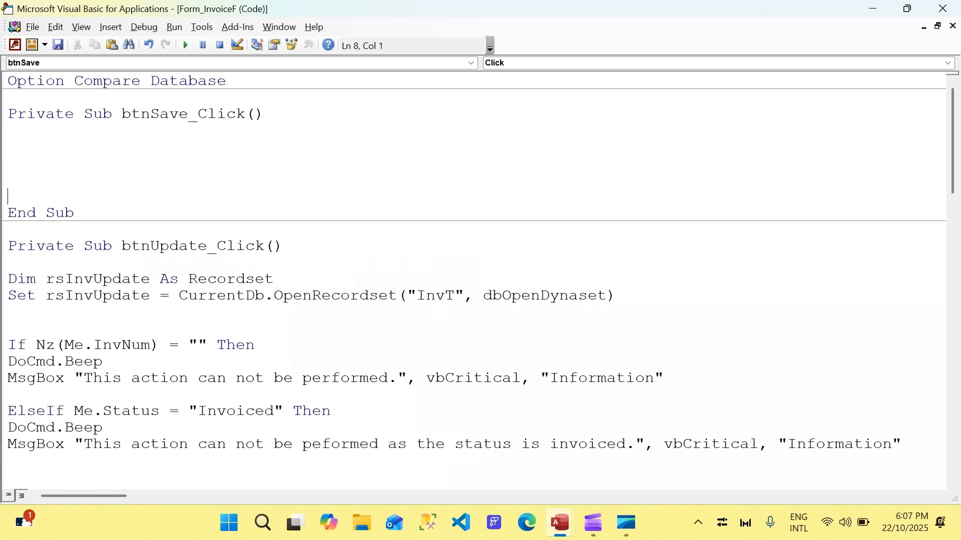
- Copy the empty InvNum and Invoiced status checks with their messages from btnUpdate_Click into the btnSave_Click body
{"action": "scroll", "coordinate": [154, 334], "scroll_direction": "down", "scroll_amount": 1}
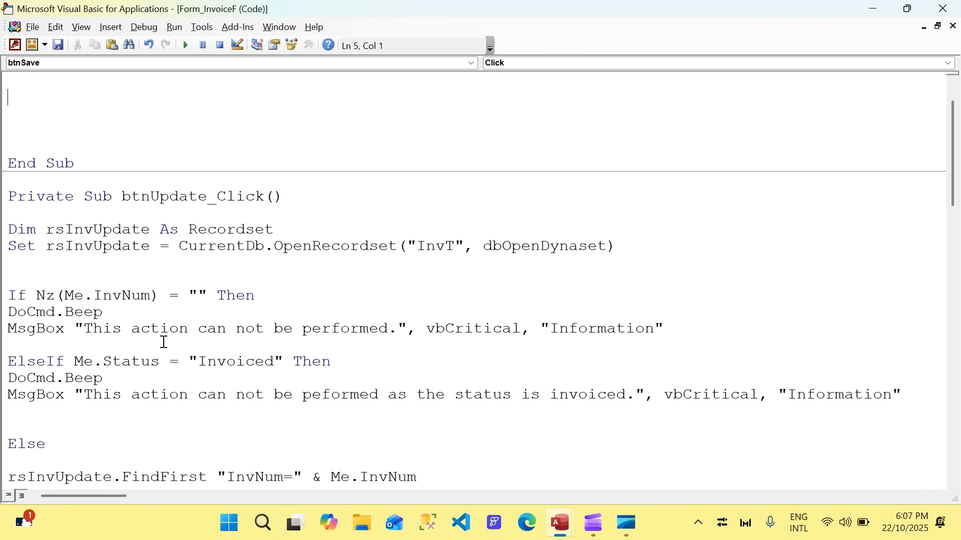
{"action": "left_click_drag", "start_coordinate": [3, 301], "coordinate": [4, 395]}
{"action": "key", "text": "ctrl+c"}
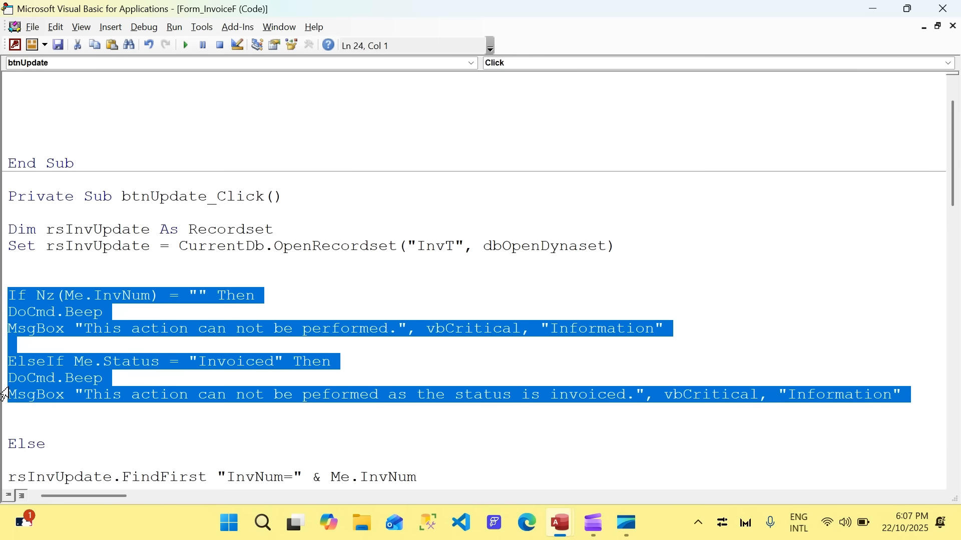
{"action": "scroll", "coordinate": [102, 110], "scroll_direction": "up", "scroll_amount": 1}
{"action": "left_click", "coordinate": [100, 153]}
{"action": "key", "text": "ctrl+v"}
{"action": "scroll", "coordinate": [97, 150], "scroll_direction": "down", "scroll_amount": 1}
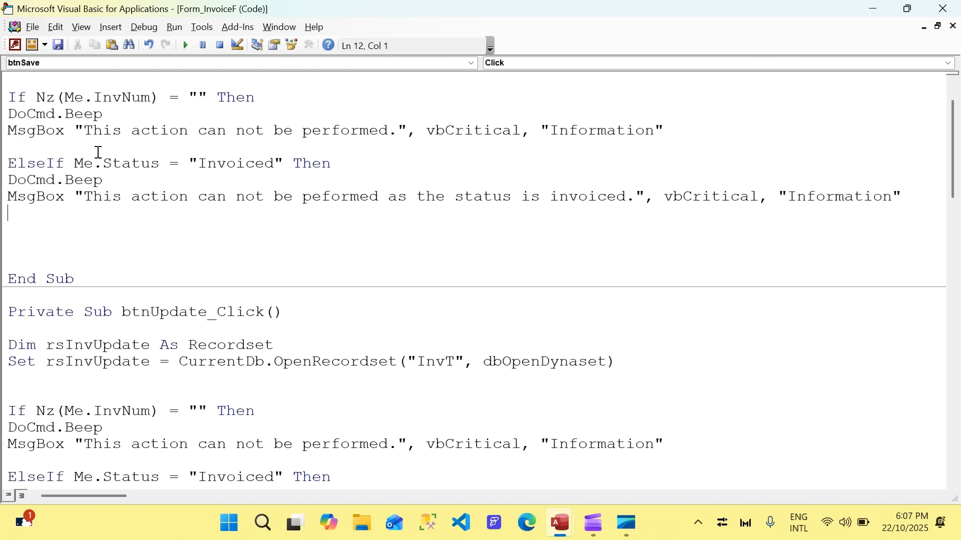
{"action": "scroll", "coordinate": [140, 158], "scroll_direction": "up", "scroll_amount": 1}
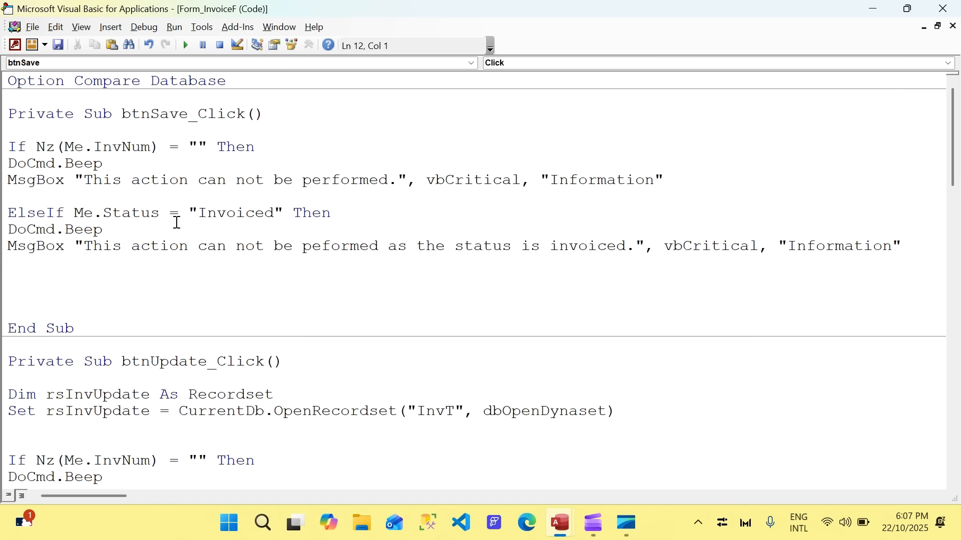
- Make the copied ElseIf in btnSave_Click test for status "Closed" and reword its message ending to "the status is close"
{"action": "double_click", "coordinate": [256, 211]}
{"action": "type", "text": "Clos"}
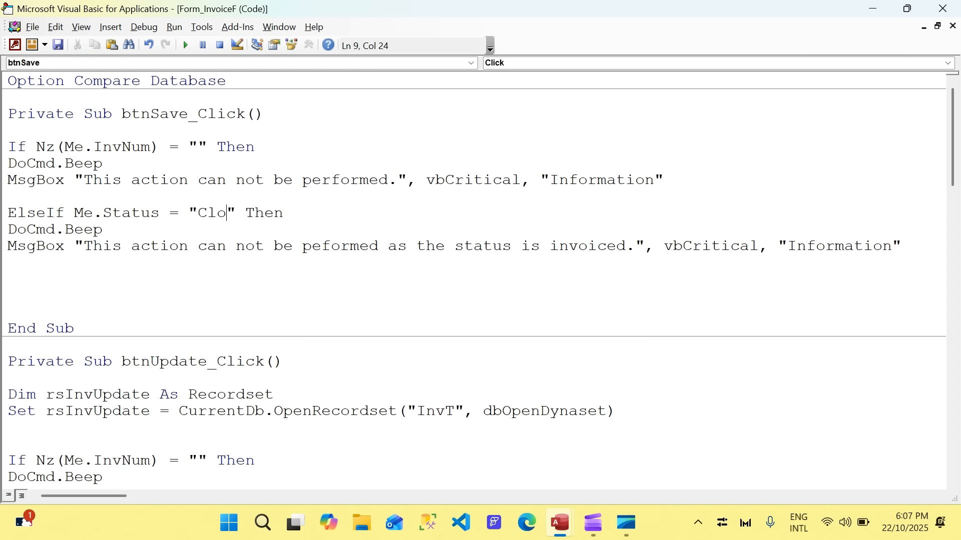
{"action": "type", "text": "ed"}
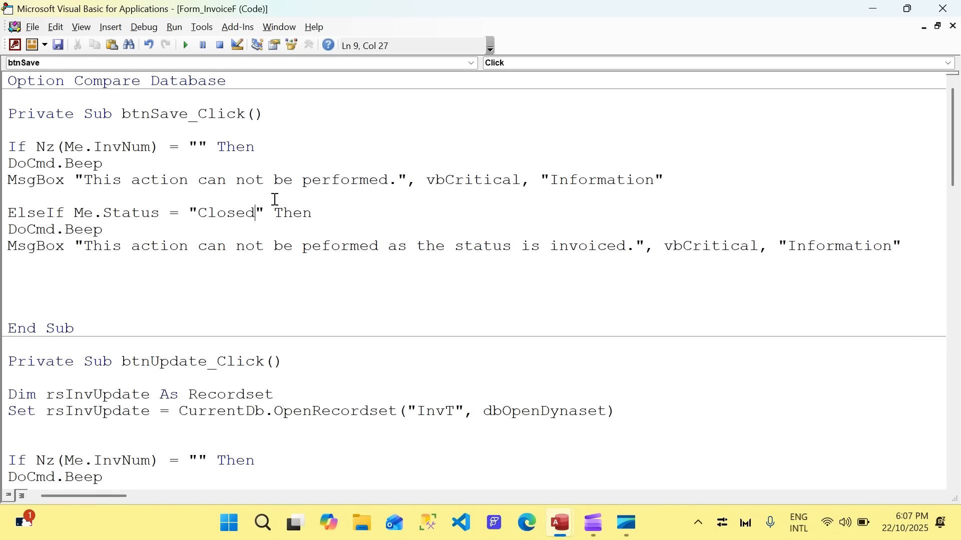
{"action": "double_click", "coordinate": [599, 248]}
{"action": "type", "text": "close"}
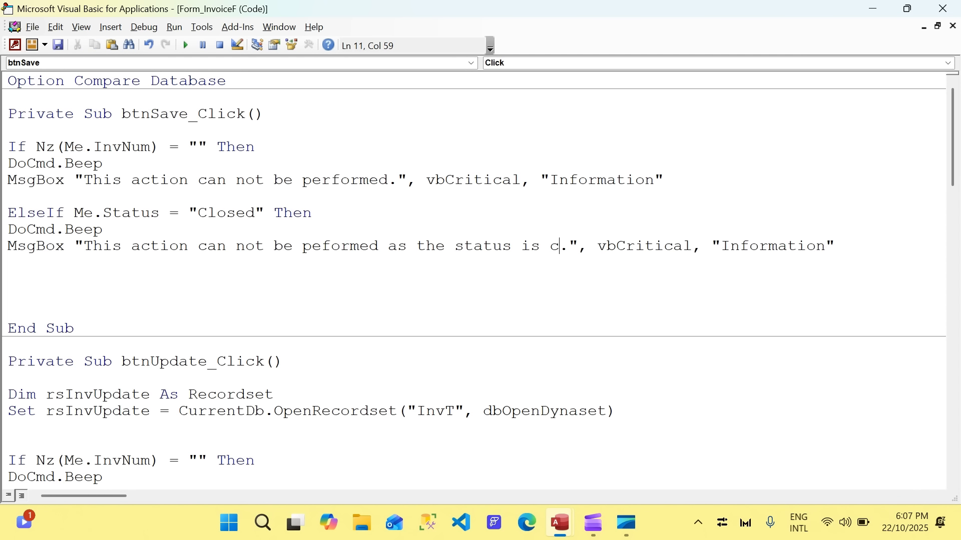
- Add an empty Else branch and an End If to btnSave_Click, removing surplus blank lines before End Sub
{"action": "key", "text": "Down"}
{"action": "key", "text": "Return"}
{"action": "key", "text": "Return"}
{"action": "type", "text": "else"}
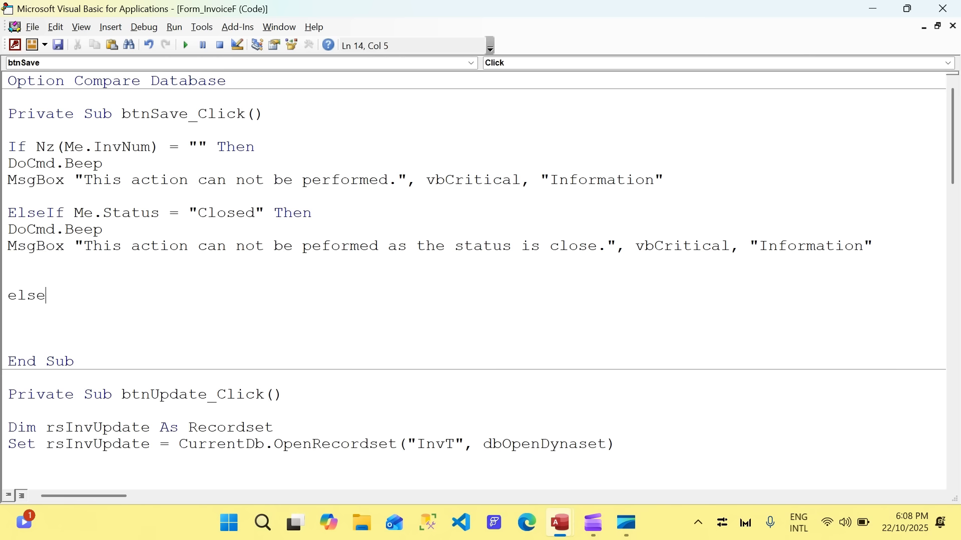
{"action": "key", "text": "Return"}
{"action": "key", "text": "Return"}
{"action": "key", "text": "Return"}
{"action": "key", "text": "Return"}
{"action": "type", "text": "endif"}
{"action": "key", "text": "Return"}
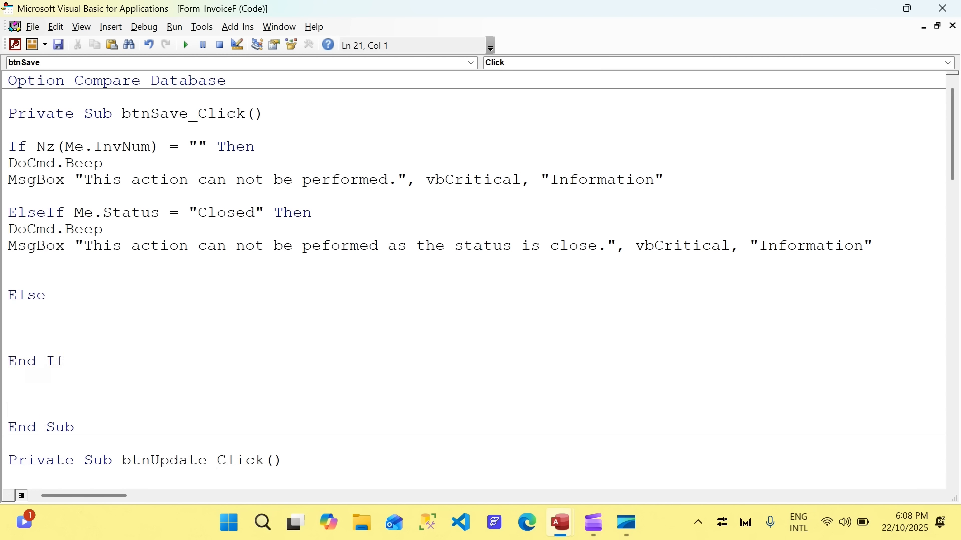
{"action": "key", "text": "Delete"}
{"action": "key", "text": "Delete"}
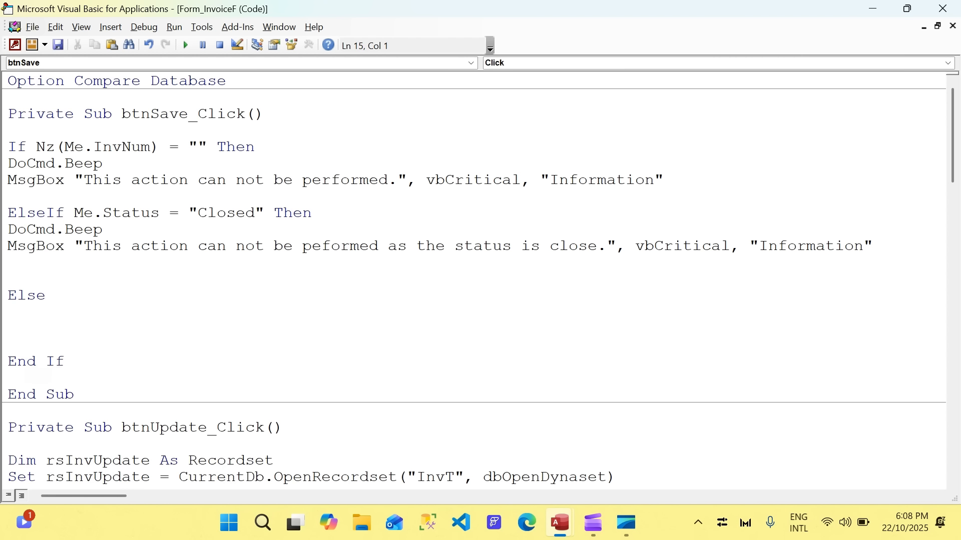
- Check the InvT table, return to the code and have the Else branch set Me.Status to "Closed"
{"action": "key", "text": "alt+F11"}
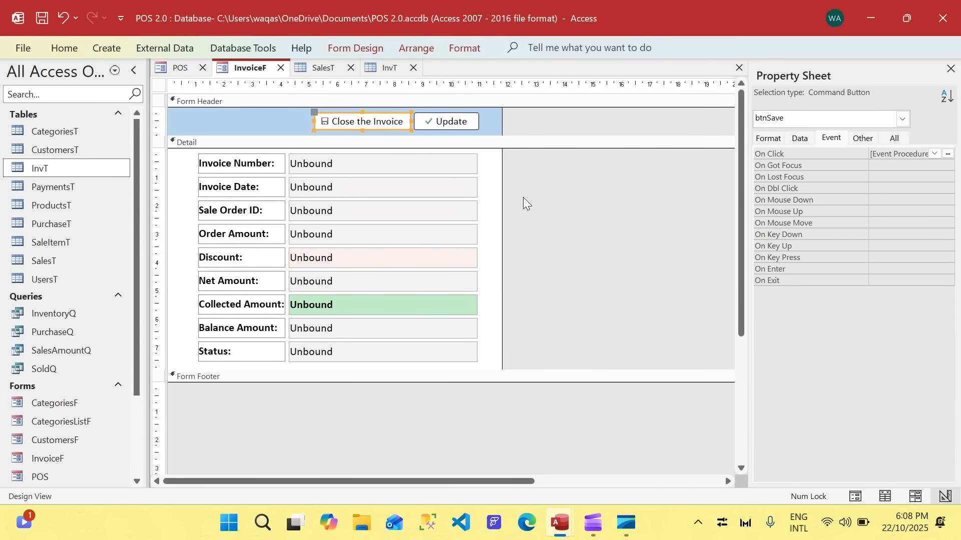
{"action": "left_click", "coordinate": [390, 67]}
{"action": "key", "text": "alt+F11"}
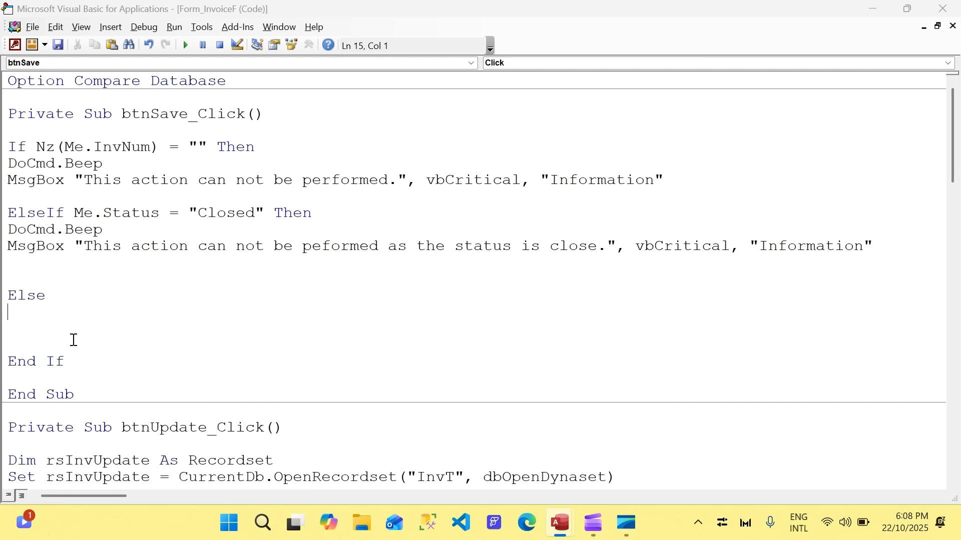
{"action": "type", "text": "me.st"}
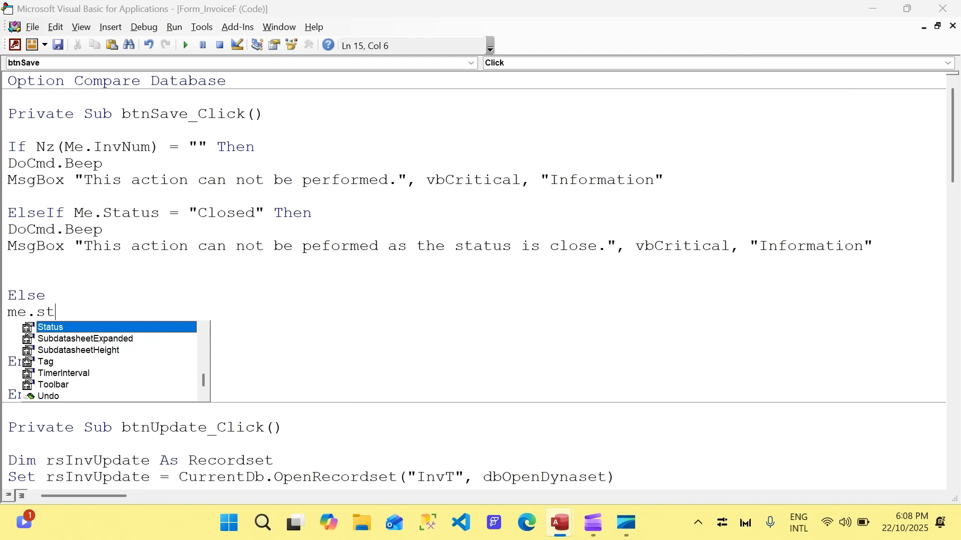
{"action": "type", "text": "at = "}
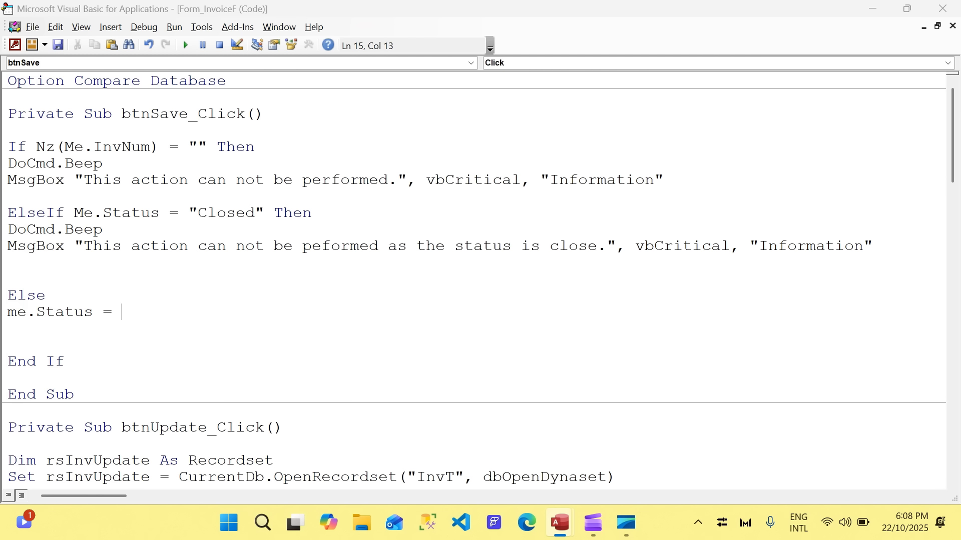
{"action": "type", "text": "\"Closed\""}
{"action": "key", "text": "Up"}
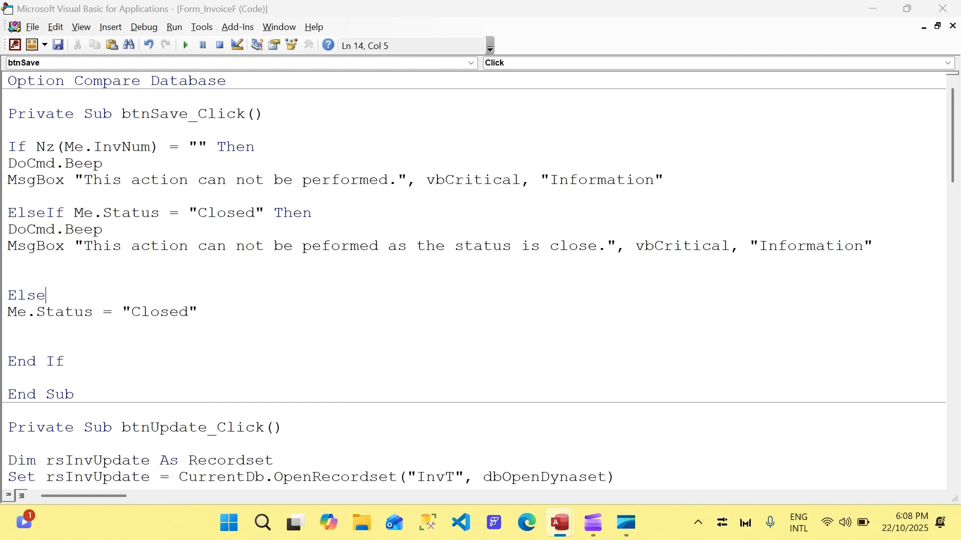
- Add a Call btnUpdate_Click line below the status assignment, reusing the procedure name from its declaration
{"action": "left_click_drag", "start_coordinate": [290, 428], "coordinate": [124, 431]}
{"action": "key", "text": "ctrl+c"}
{"action": "left_click", "coordinate": [83, 333]}
{"action": "type", "text": "call"}
{"action": "key", "text": "ctrl+v"}
{"action": "key", "text": "Down"}
{"action": "key", "text": "Down"}
{"action": "left_click", "coordinate": [218, 328]}
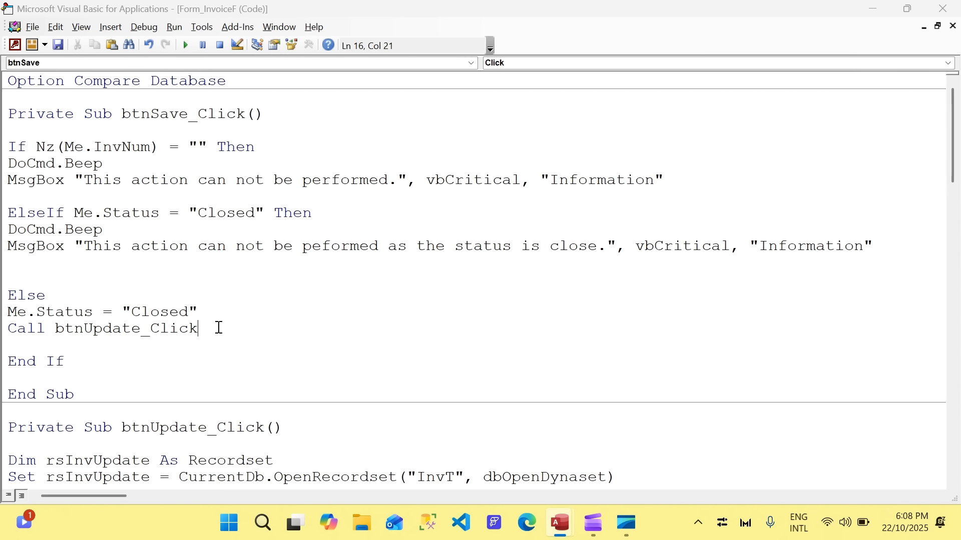
- Add DoCmd.Beep and a MsgBox reading "The invoice has been closed." below the btnUpdate_Click call
{"action": "key", "text": "Return"}
{"action": "type", "text": "docmd.bee"}
{"action": "key", "text": "Return"}
{"action": "type", "text": "msgbox \"\""}
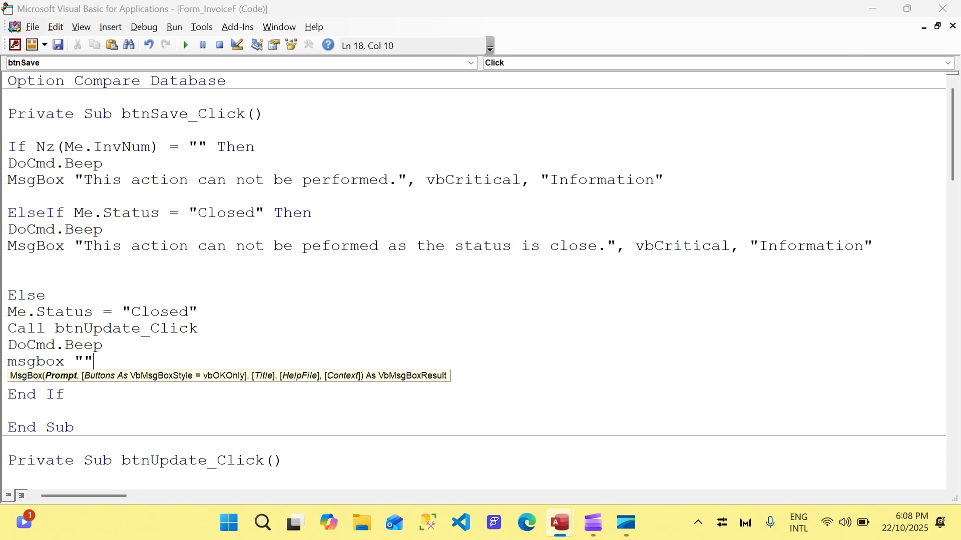
{"action": "type", "text": "The invoice"}
{"action": "type", "text": " has been close"}
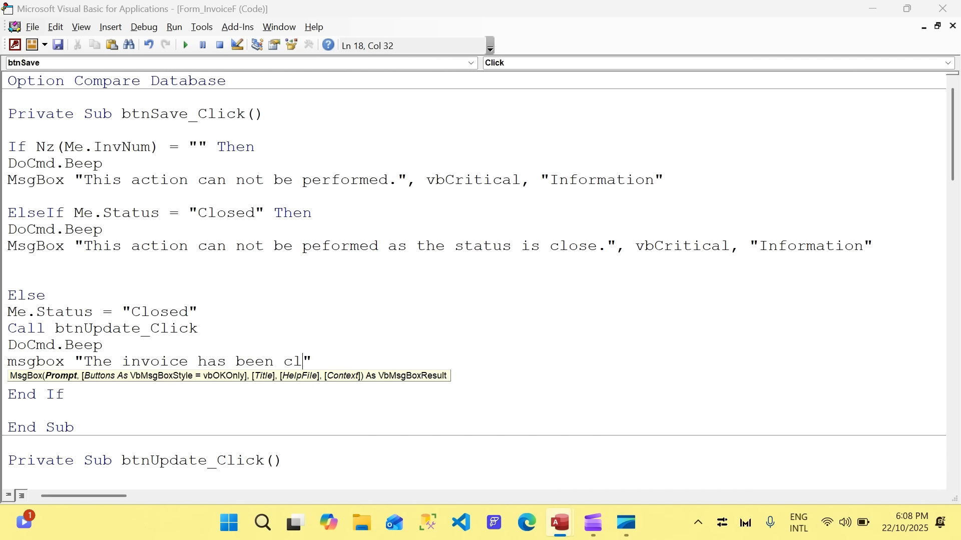
{"action": "type", "text": "d"}
{"action": "type", "text": ",vbCritical\""}
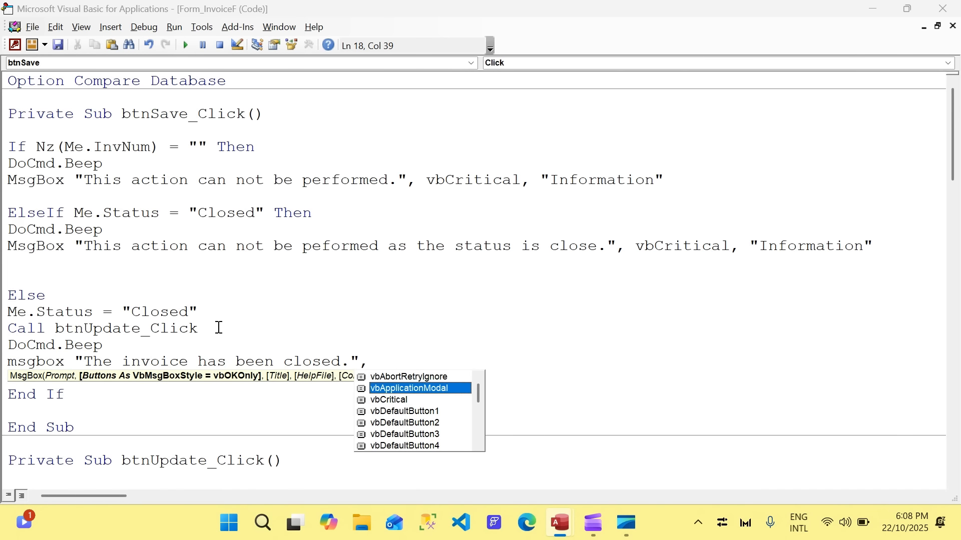
{"action": "key", "text": "BackSpace"}
{"action": "key", "text": "BackSpace"}
{"action": "key", "text": "BackSpace"}
{"action": "key", "text": "BackSpace"}
{"action": "key", "text": "BackSpace"}
{"action": "key", "text": "BackSpace"}
{"action": "key", "text": "BackSpace"}
{"action": "key", "text": "BackSpace"}
{"action": "key", "text": "BackSpace"}
{"action": "key", "text": "BackSpace"}
{"action": "key", "text": "BackSpace"}
{"action": "key", "text": "BackSpace"}
{"action": "key", "text": "BackSpace"}
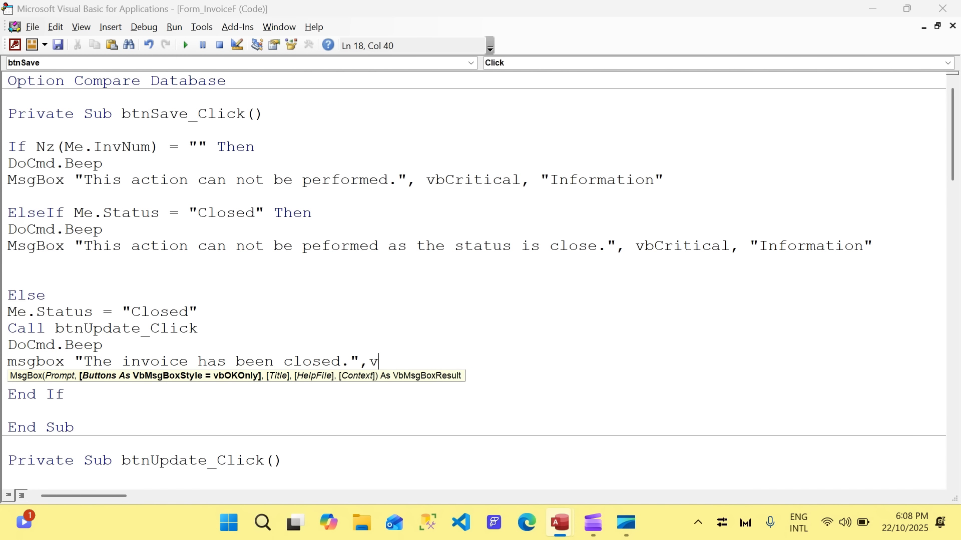
{"action": "type", "text": "\""}
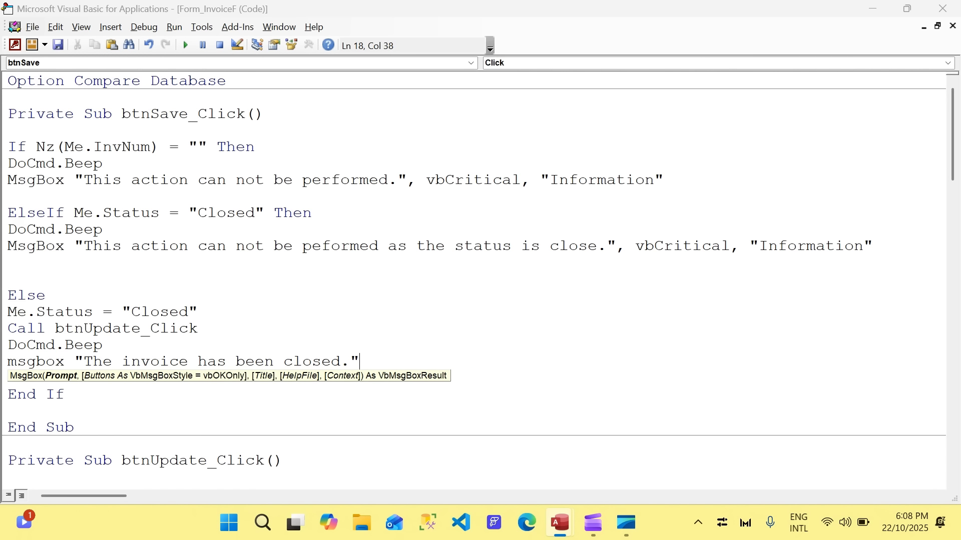
- Complete the closing MsgBox with the vbInformation style and the title "Information"
{"action": "type", "text": ","}
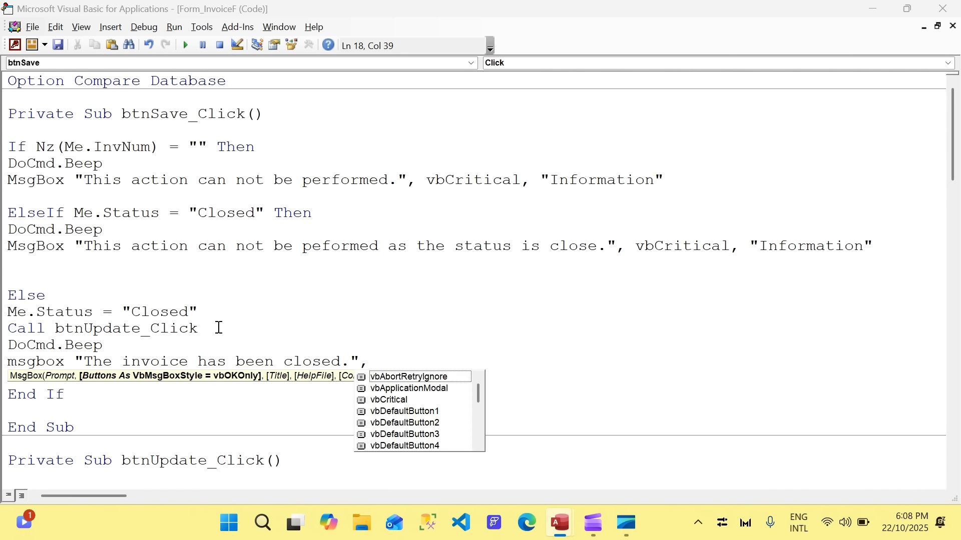
{"action": "type", "text": "vbInformation, \"Informa\""}
{"action": "key", "text": "Left"}
{"action": "type", "text": "Information"}
{"action": "key", "text": "Down"}
{"action": "key", "text": "Down"}
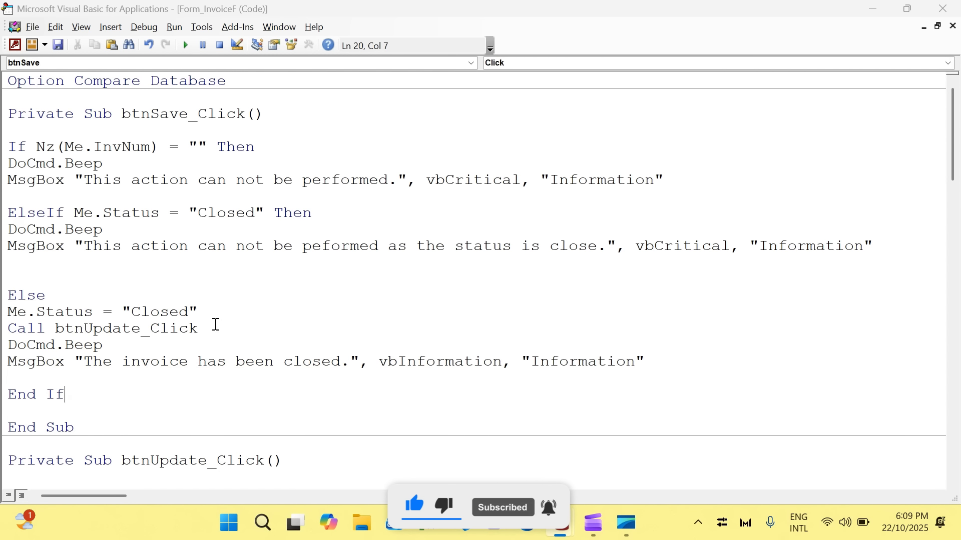
- Review the Me.Status assignment in btnSave_Click, close the code editor and return to the InvoiceF design
{"action": "left_click", "coordinate": [138, 30]}
{"action": "left_click", "coordinate": [143, 44]}
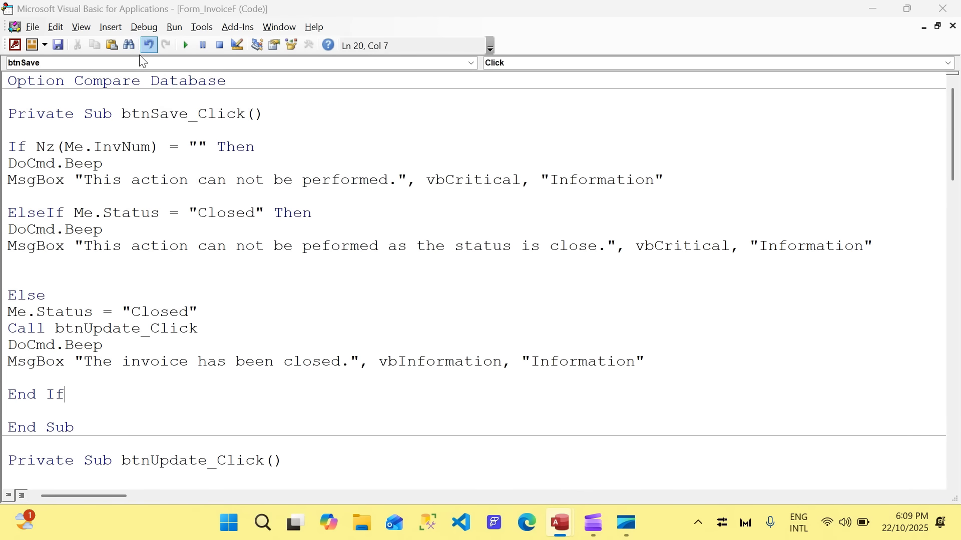
{"action": "left_click_drag", "start_coordinate": [9, 313], "coordinate": [205, 313]}
{"action": "left_click", "coordinate": [943, 8]}
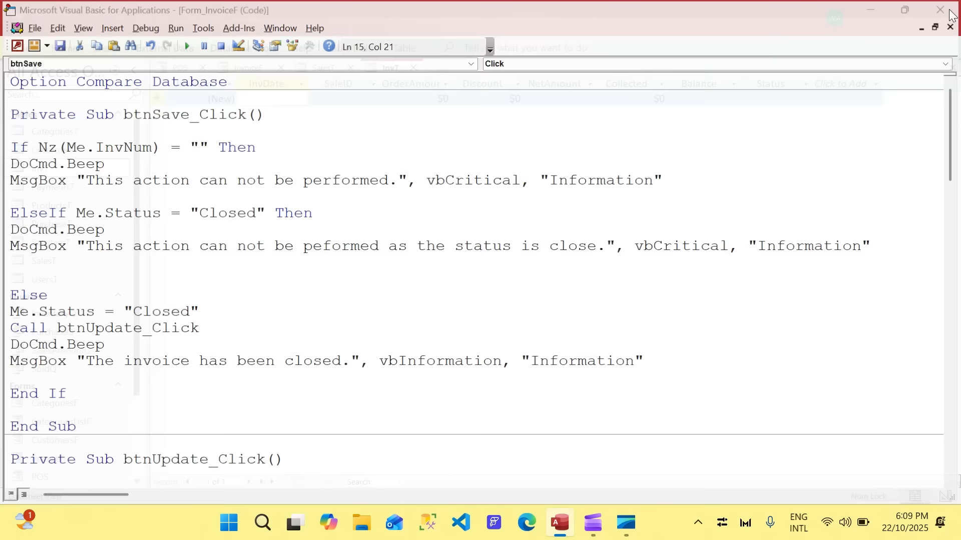
{"action": "left_click", "coordinate": [218, 74]}
{"action": "left_click", "coordinate": [180, 68]}
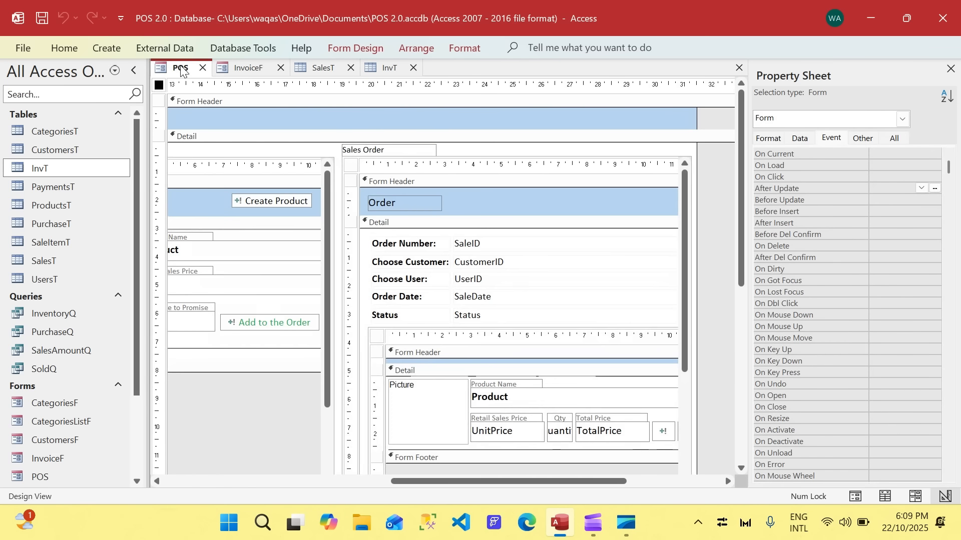
{"action": "left_click", "coordinate": [247, 67]}
- Extend the Invoiced check in the Update button's click code with Or Me.Status = "Closed" and close the editor
{"action": "left_click", "coordinate": [443, 125]}
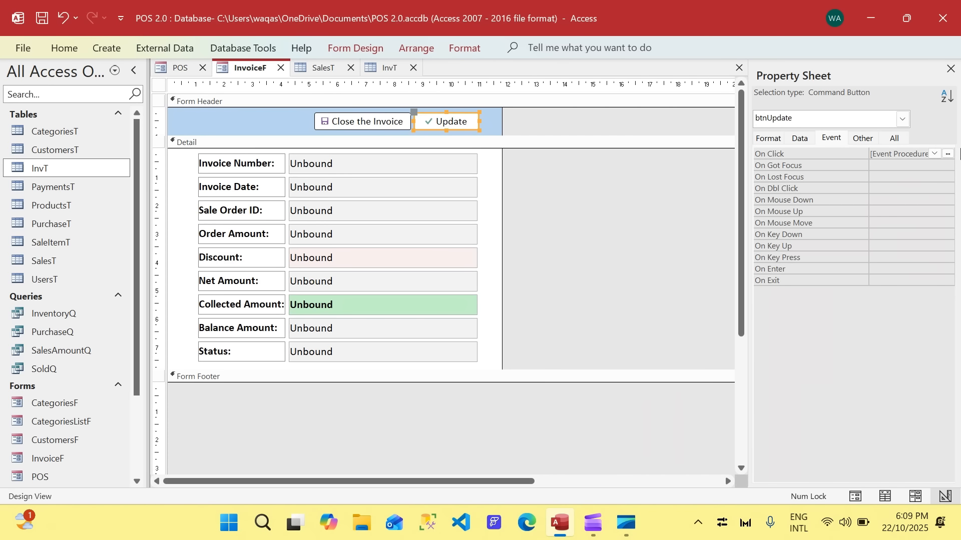
{"action": "left_click", "coordinate": [948, 154]}
{"action": "left_click", "coordinate": [286, 246]}
{"action": "type", "text": "or Me.Status = \"Closed\" Then"}
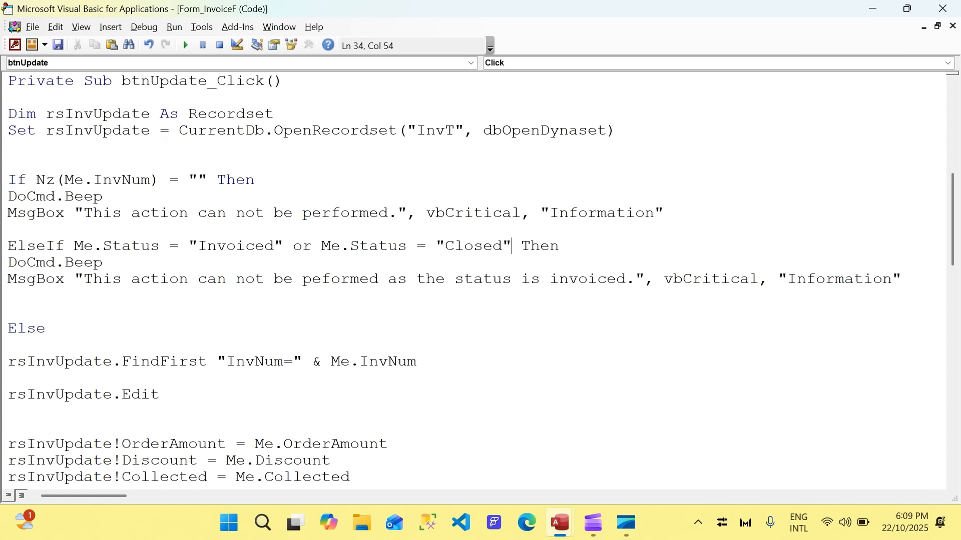
{"action": "left_click", "coordinate": [444, 329]}
{"action": "left_click", "coordinate": [943, 9]}
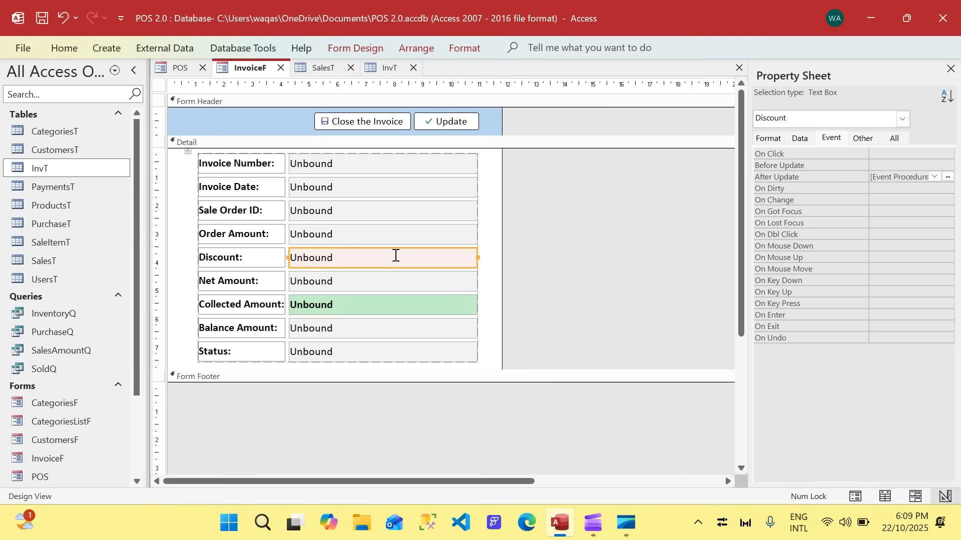
- Add Or Me.Status = "Closed" to the If condition in the Discount box's After Update code and close the editor
{"action": "left_click", "coordinate": [948, 177]}
{"action": "left_click", "coordinate": [249, 261]}
{"action": "type", "text": "or Me.Status = \"Closed\""}
{"action": "left_click", "coordinate": [431, 384]}
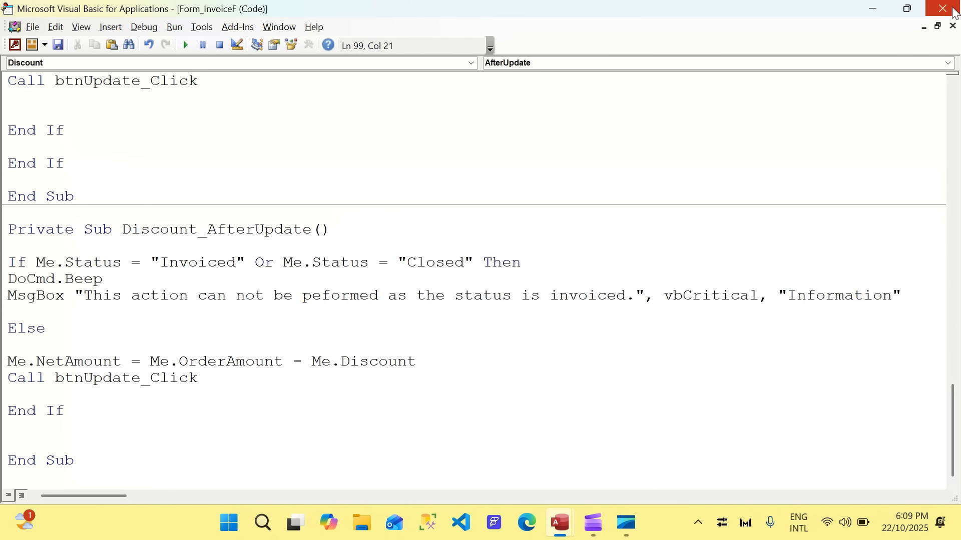
{"action": "left_click", "coordinate": [950, 7]}
- Add Or Me.Status = "Closed" to the first If condition in the Collected Amount box's After Update code
{"action": "left_click", "coordinate": [403, 304]}
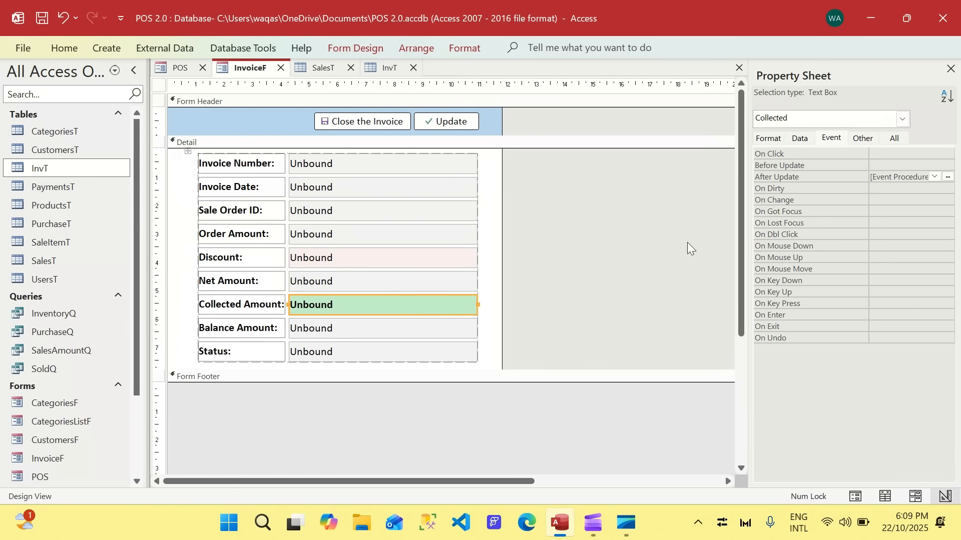
{"action": "left_click", "coordinate": [948, 176]}
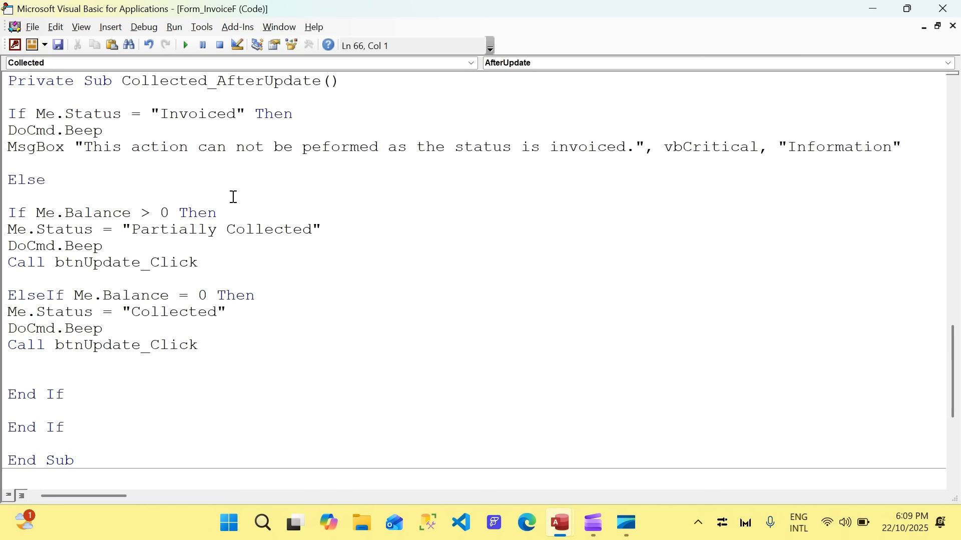
{"action": "left_click", "coordinate": [249, 113]}
{"action": "type", "text": "\"Invoiced\" Or Me.Status = \"Closed\""}
{"action": "key", "text": "Down"}
{"action": "key", "text": "Down"}
{"action": "key", "text": "Down"}
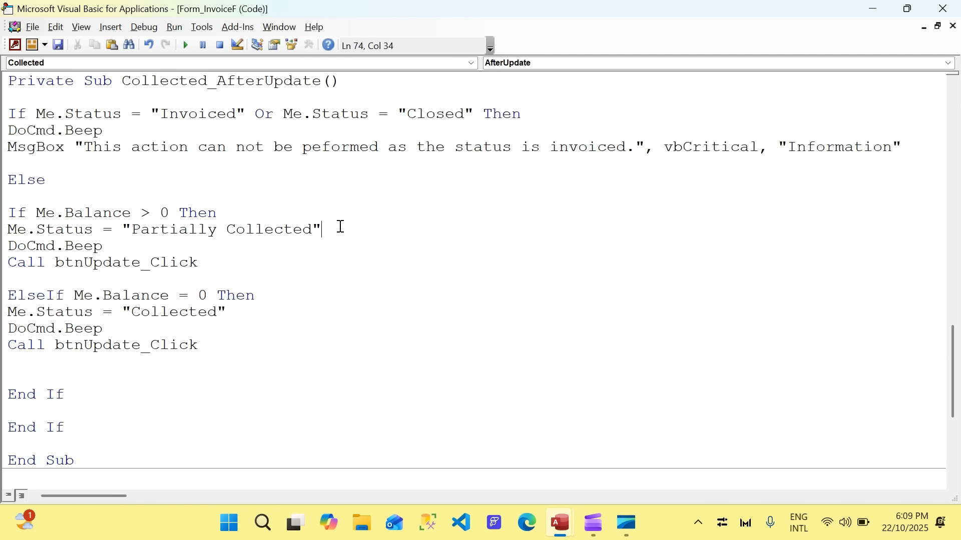
- Review the Partially Collected status line, return to the InvoiceF design and select the Net Amount box
{"action": "left_click_drag", "start_coordinate": [341, 229], "coordinate": [3, 232]}
{"action": "left_click", "coordinate": [269, 210]}
{"action": "key", "text": "alt+F11"}
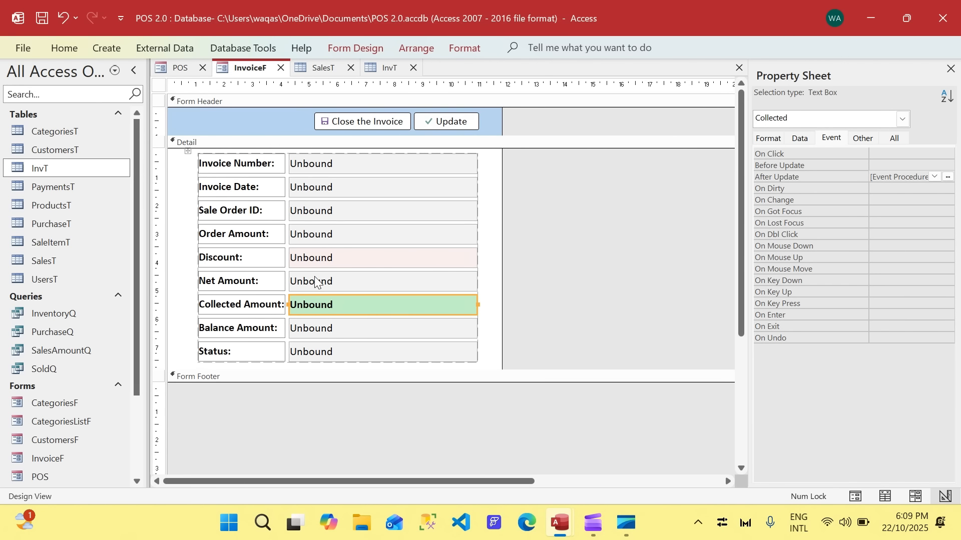
{"action": "left_click", "coordinate": [307, 283]}
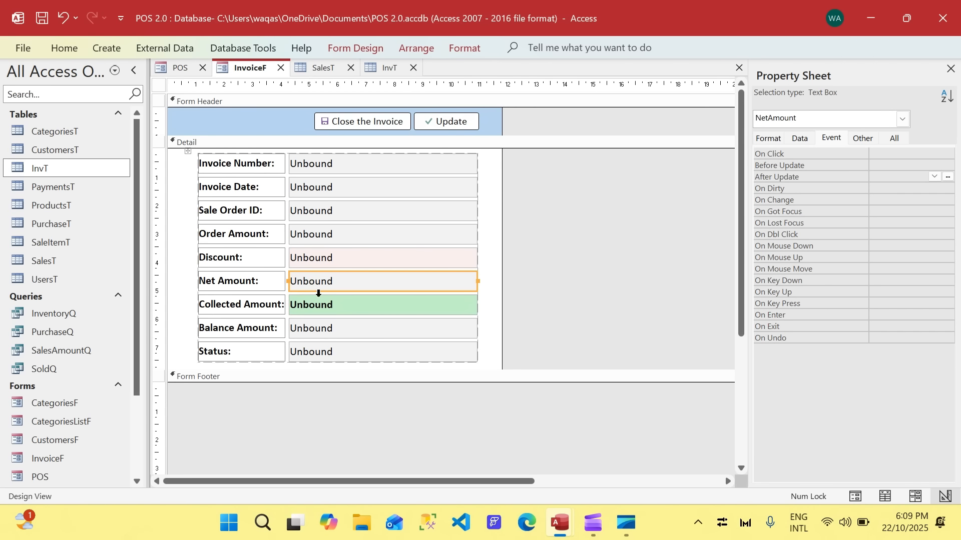
{"action": "key", "text": "alt+F11"}
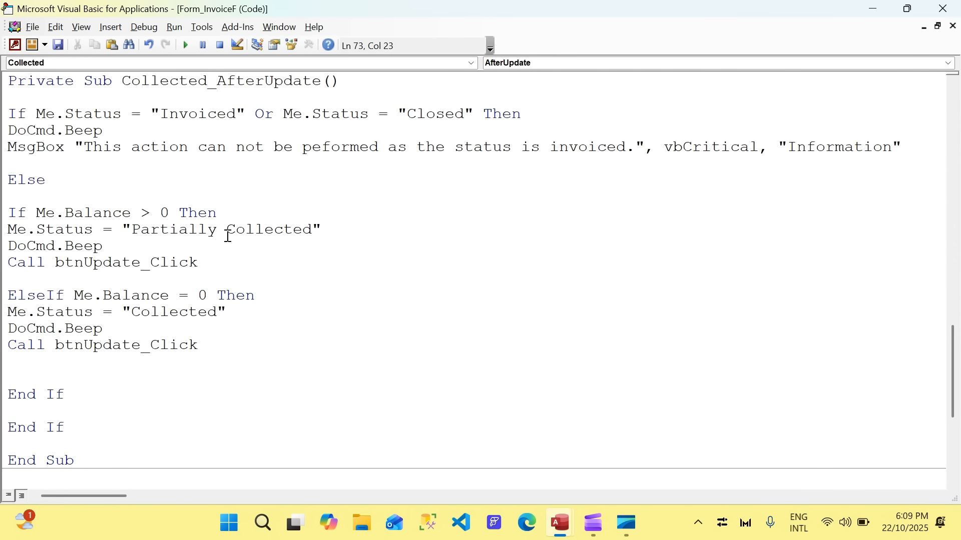
{"action": "key", "text": "Return"}
{"action": "type", "text": "me"}
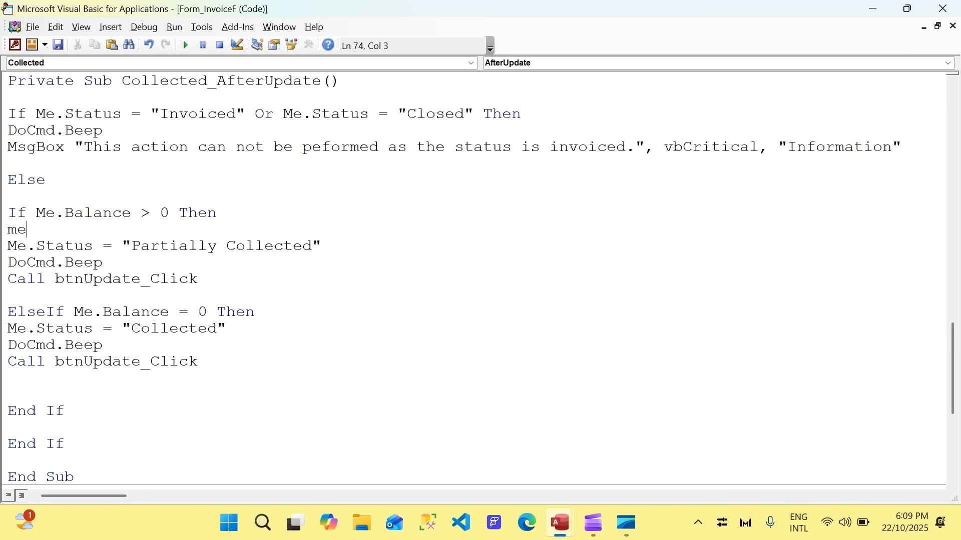
{"action": "type", "text": ".n"}
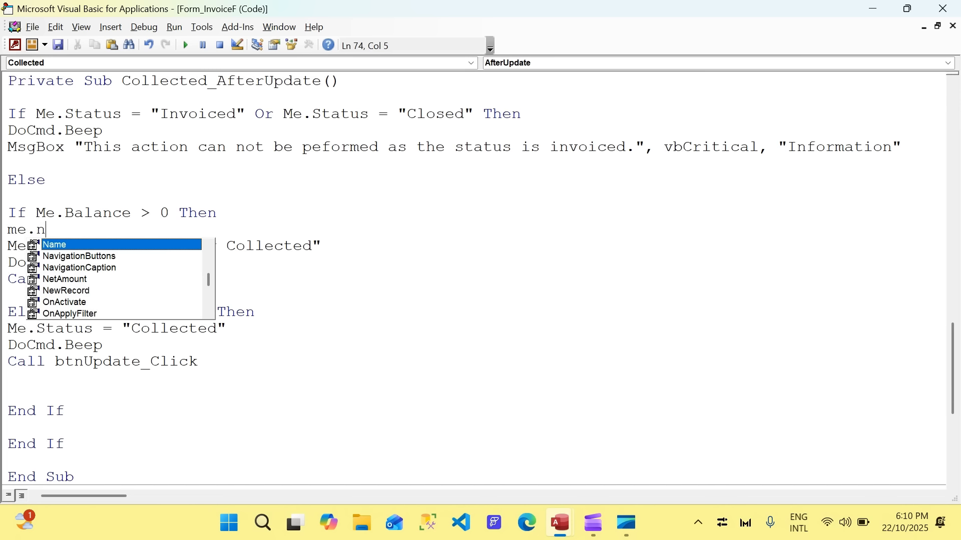
{"action": "type", "text": "et"}
{"action": "key", "text": "Tab"}
{"action": "key", "text": "alt+F11"}
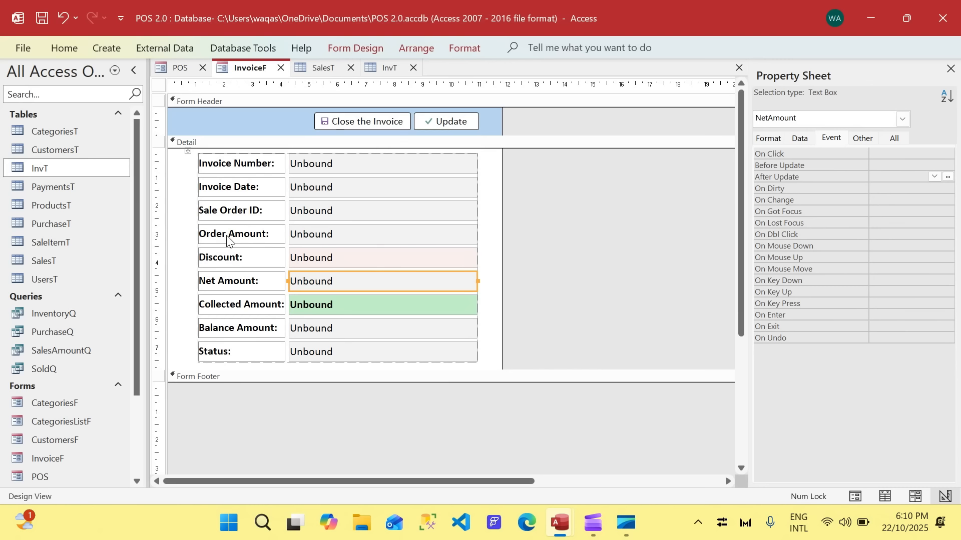
{"action": "key", "text": "alt+F11"}
{"action": "key", "text": "BackSpace"}
{"action": "key", "text": "BackSpace"}
{"action": "key", "text": "BackSpace"}
{"action": "key", "text": "BackSpace"}
{"action": "key", "text": "BackSpace"}
{"action": "key", "text": "BackSpace"}
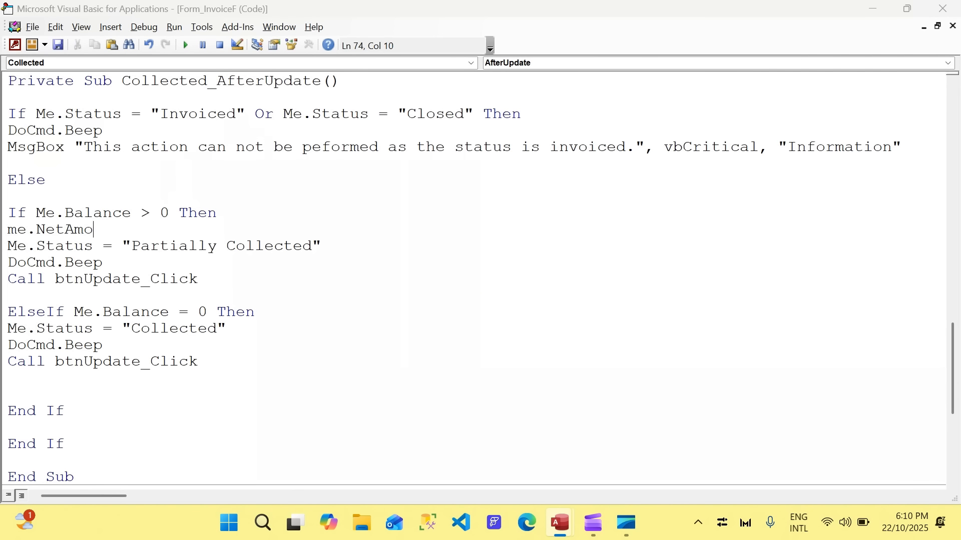
{"action": "key", "text": "BackSpace"}
{"action": "key", "text": "BackSpace"}
{"action": "key", "text": "BackSpace"}
{"action": "key", "text": "BackSpace"}
{"action": "type", "text": ".o"}
{"action": "key", "text": "ctrl+r"}
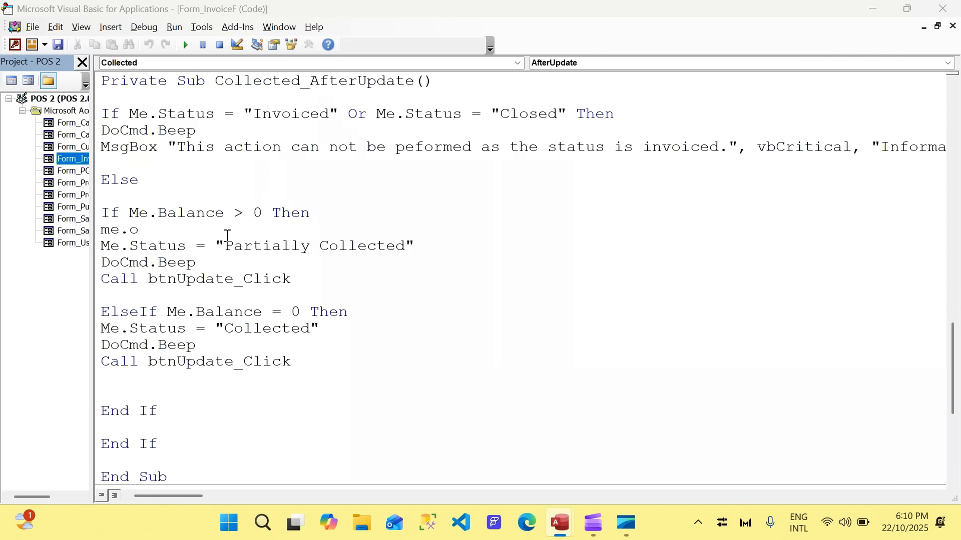
{"action": "left_click", "coordinate": [82, 62]}
{"action": "key", "text": "BackSpace"}
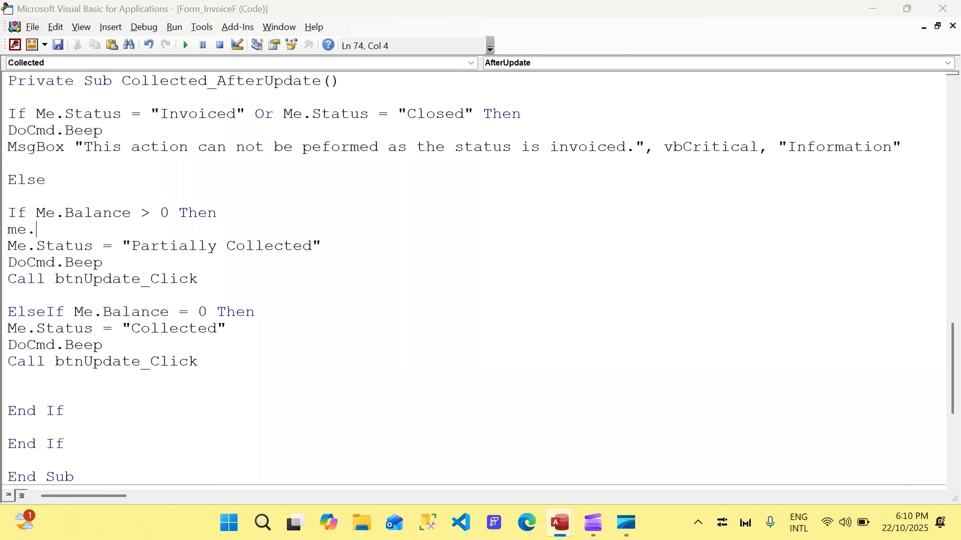
- Try the expression me.OrderAmount-me.NetAmount below the If Me.Balance > 0 Then line and check it against the form design
{"action": "key", "text": "ctrl+space"}
{"action": "type", "text": "or"}
{"action": "key", "text": "Tab"}
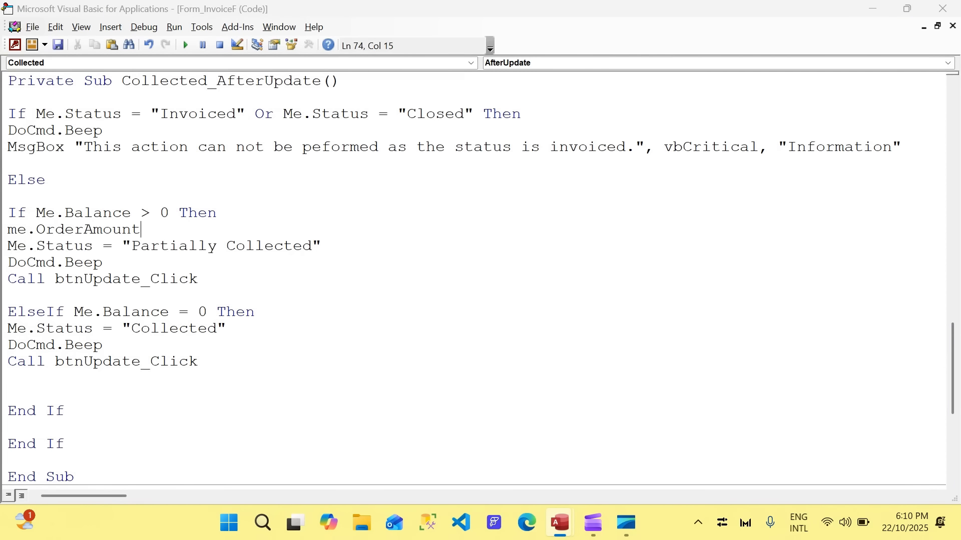
{"action": "type", "text": "-me.ne"}
{"action": "key", "text": "Tab"}
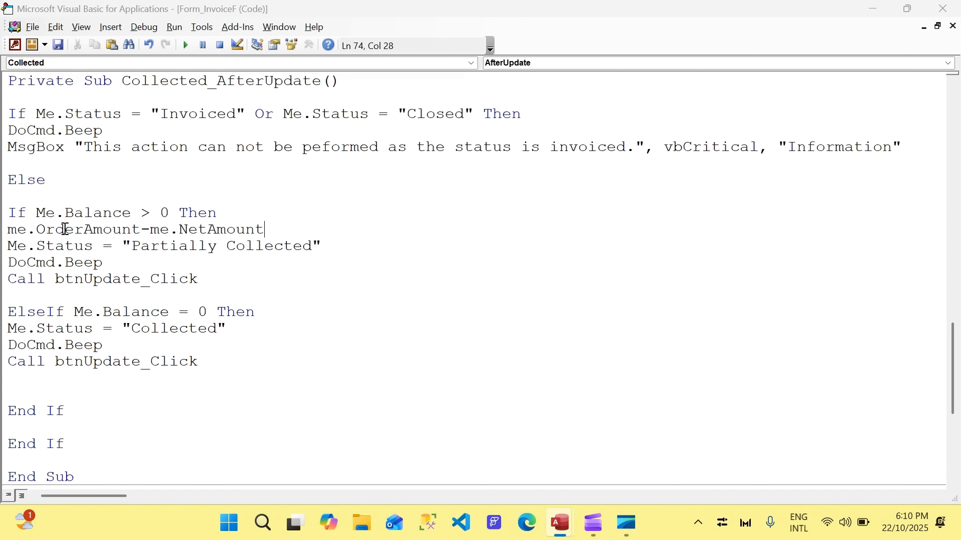
{"action": "left_click", "coordinate": [9, 229]}
{"action": "type", "text": "me."}
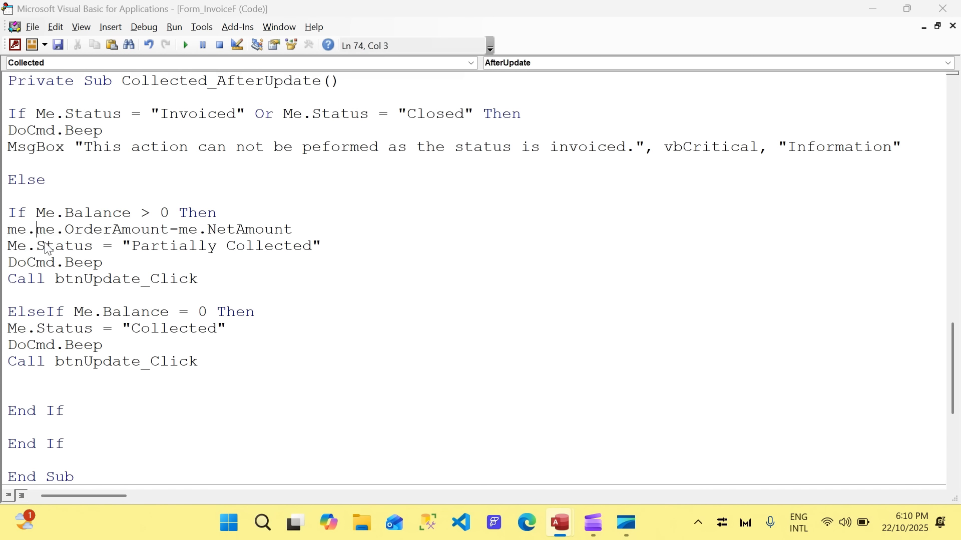
{"action": "key", "text": "BackSpace"}
{"action": "key", "text": "BackSpace"}
{"action": "key", "text": "BackSpace"}
{"action": "key", "text": "alt+F11"}
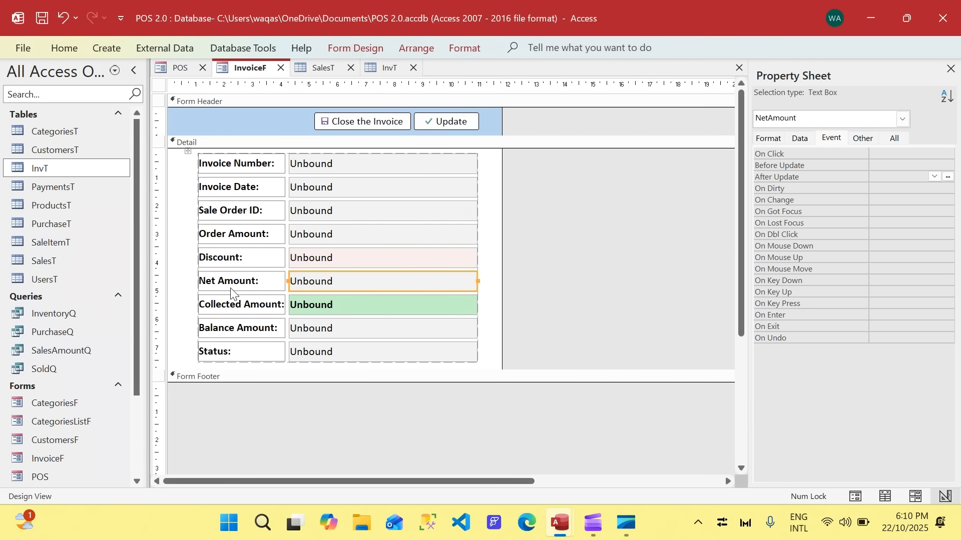
- Rewrite the line below If Me.Balance > 0 Then as Me.OrderAmount = Me.OrderAmount - Me.Discount
{"action": "key", "text": "alt+F11"}
{"action": "left_click", "coordinate": [150, 231]}
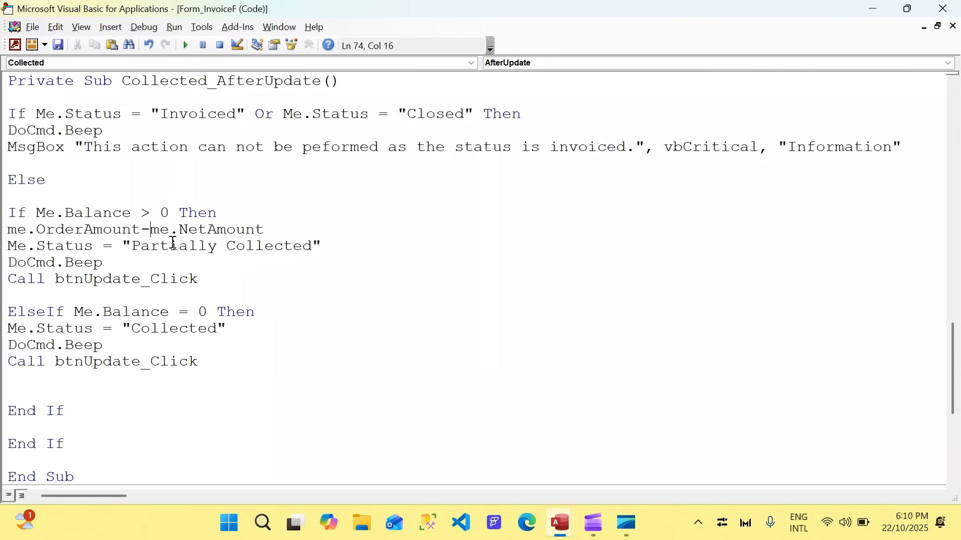
{"action": "key", "text": "BackSpace"}
{"action": "type", "text": "="}
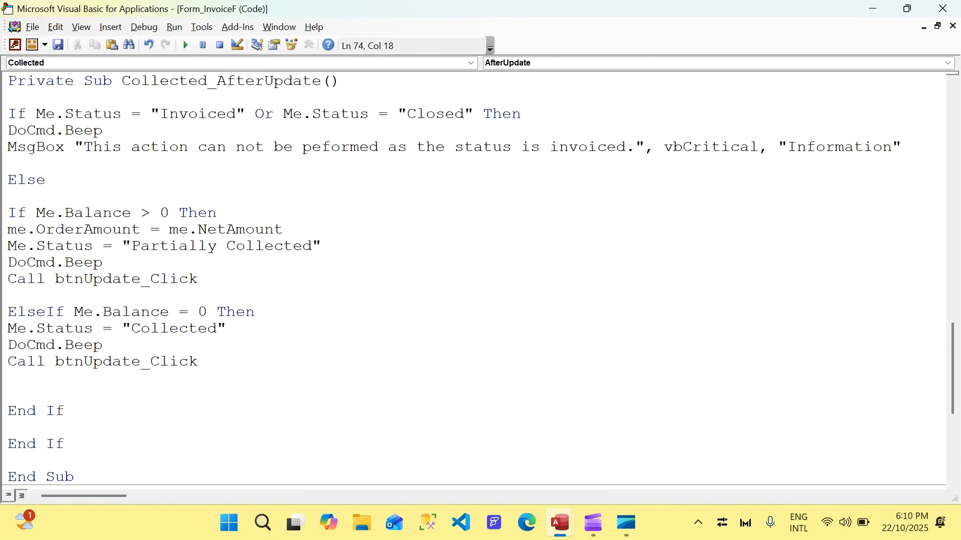
{"action": "key", "text": "Right"}
{"action": "key", "text": "Right"}
{"action": "key", "text": "Right"}
{"action": "key", "text": "Right"}
{"action": "key", "text": "Right"}
{"action": "key", "text": "Right"}
{"action": "double_click", "coordinate": [246, 229]}
{"action": "key", "text": "BackSpace"}
{"action": "key", "text": "BackSpace"}
{"action": "type", "text": ".ord"}
{"action": "key", "text": "Tab"}
{"action": "type", "text": "-"}
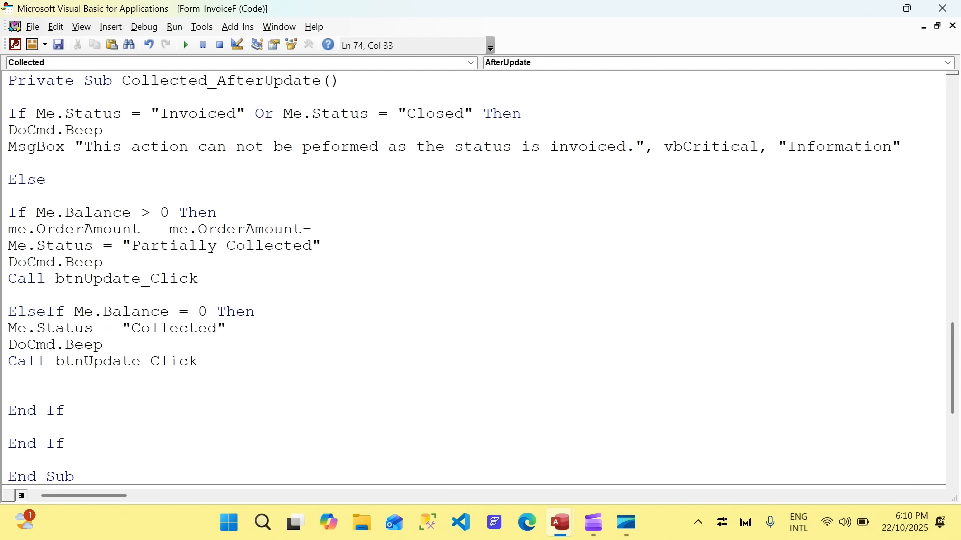
{"action": "type", "text": "me.dis"}
{"action": "key", "text": "Tab"}
{"action": "key", "text": "Down"}
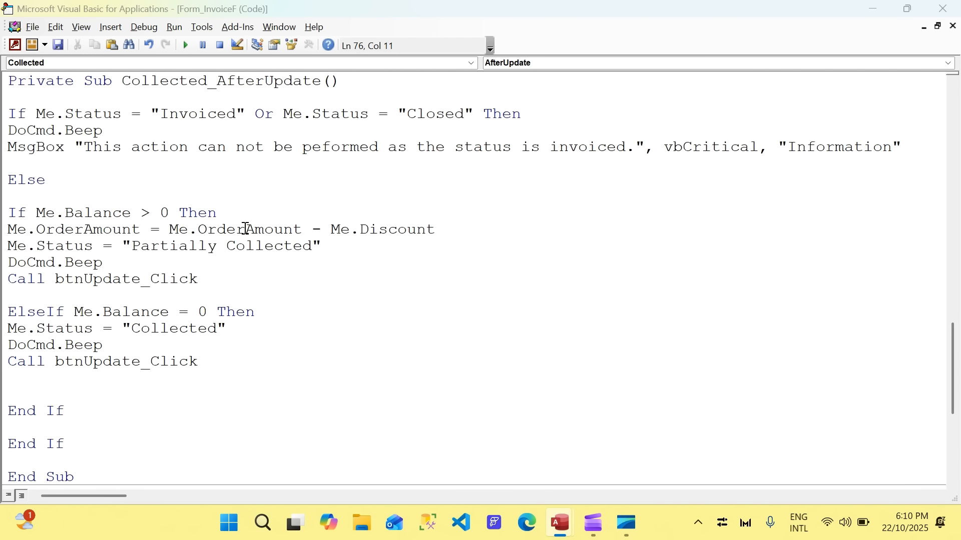
- Reopen the Collected Amount box's After Update code from the form design and remove the Me.OrderAmount line
{"action": "key", "text": "alt+F11"}
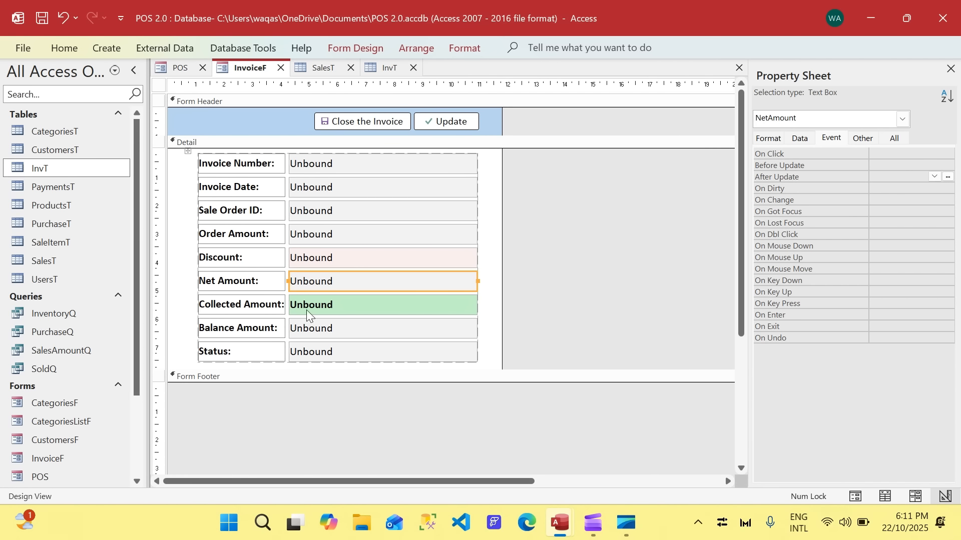
{"action": "left_click", "coordinate": [310, 327]}
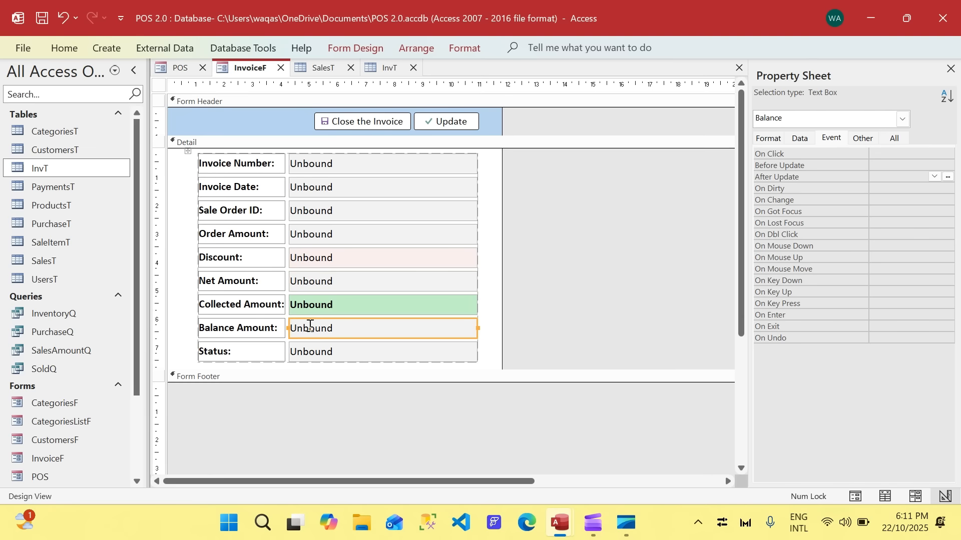
{"action": "left_click", "coordinate": [305, 306]}
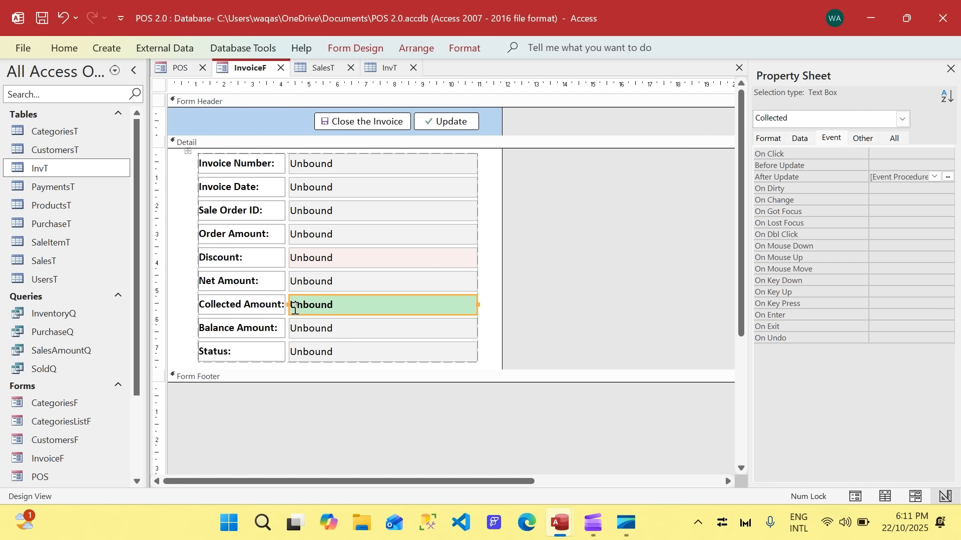
{"action": "left_click", "coordinate": [947, 176]}
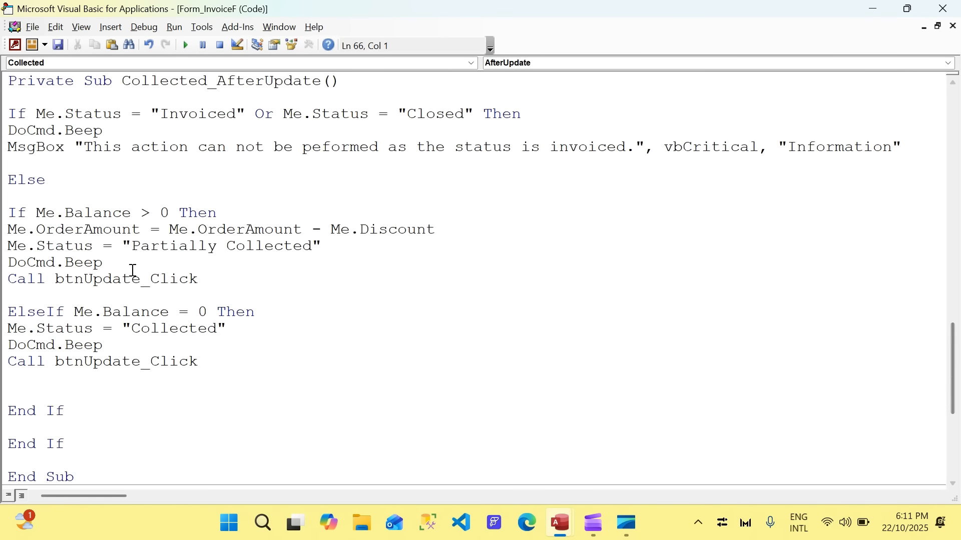
{"action": "left_click", "coordinate": [482, 116]}
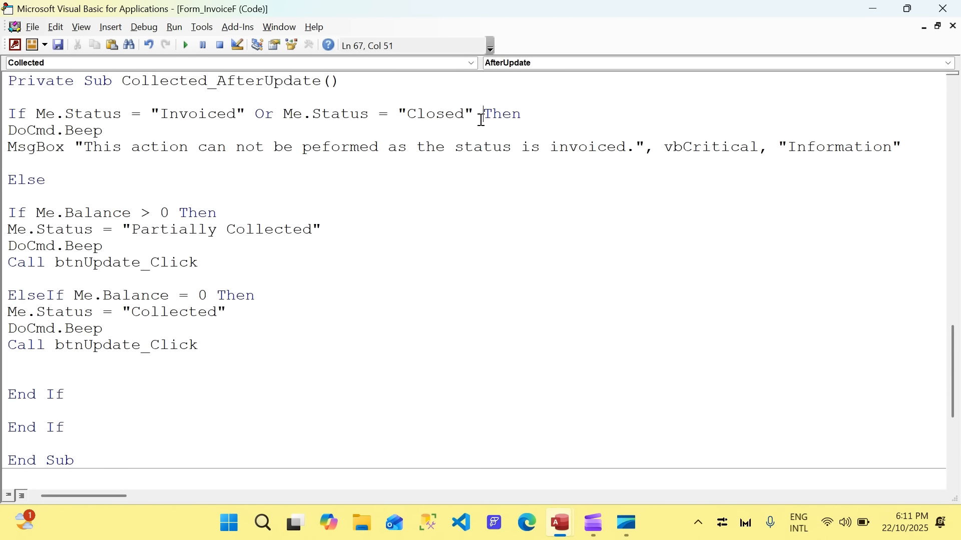
- Review the two Me.Balance branches in the code against the Collected Amount and Balance Amount boxes in the InvoiceF design
{"action": "left_click_drag", "start_coordinate": [202, 347], "coordinate": [3, 223]}
{"action": "left_click", "coordinate": [395, 225]}
{"action": "key", "text": "alt+F11"}
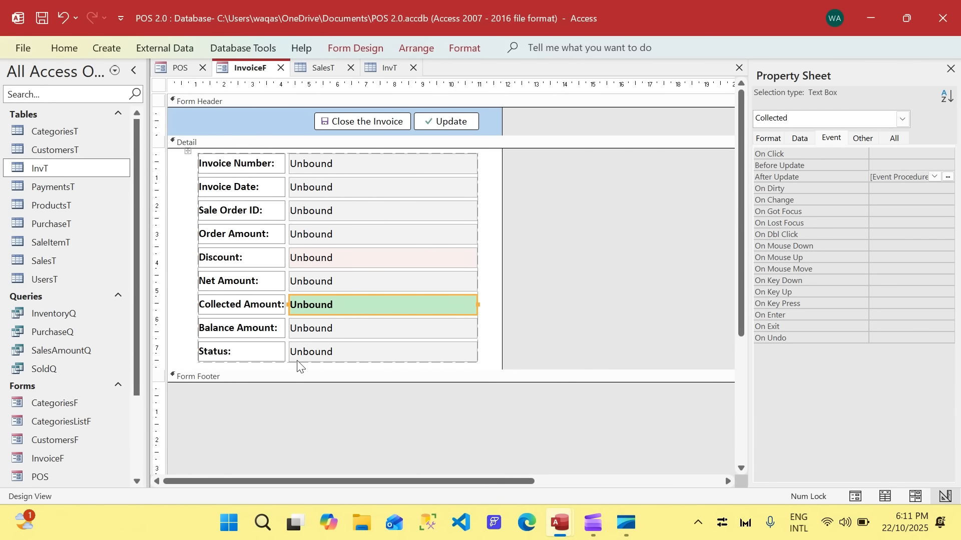
{"action": "key", "text": "alt+F11"}
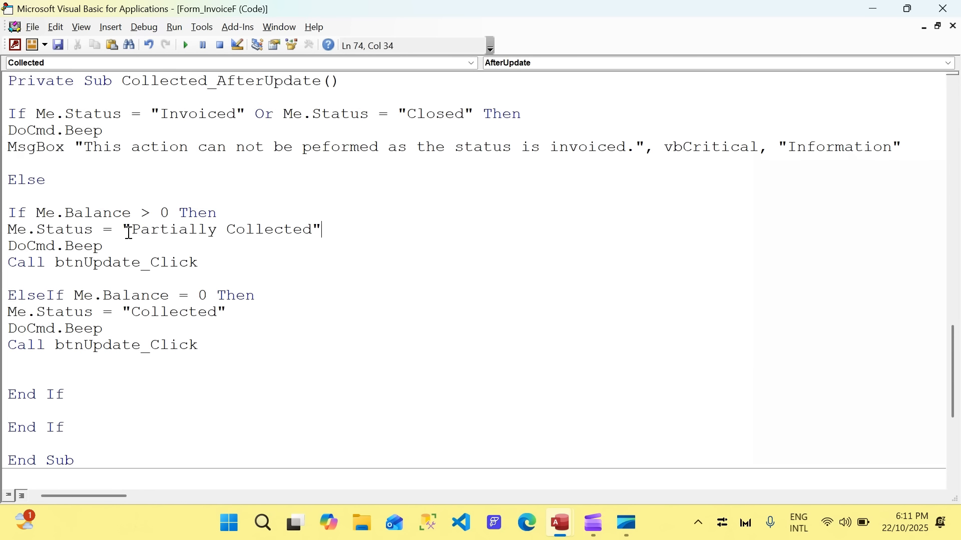
{"action": "key", "text": "alt+F11"}
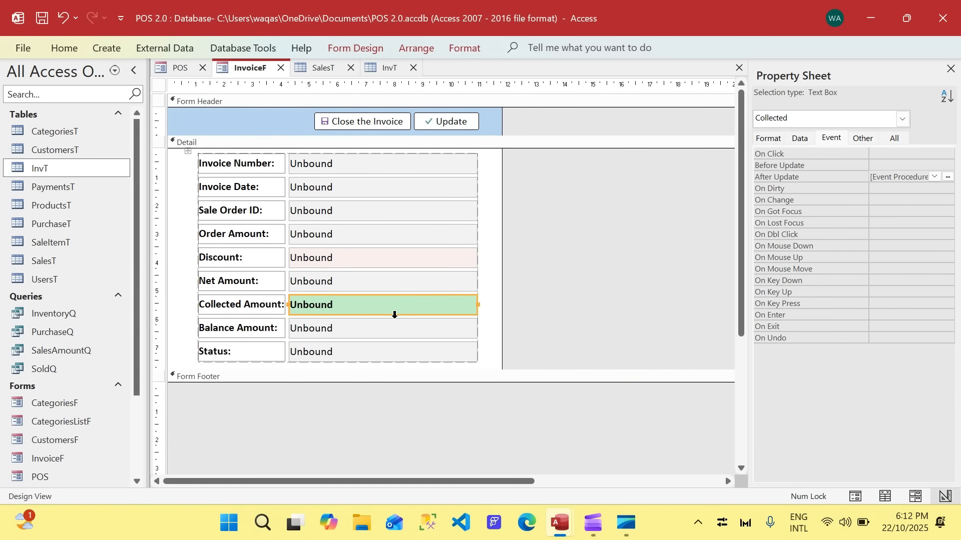
{"action": "left_click", "coordinate": [337, 327]}
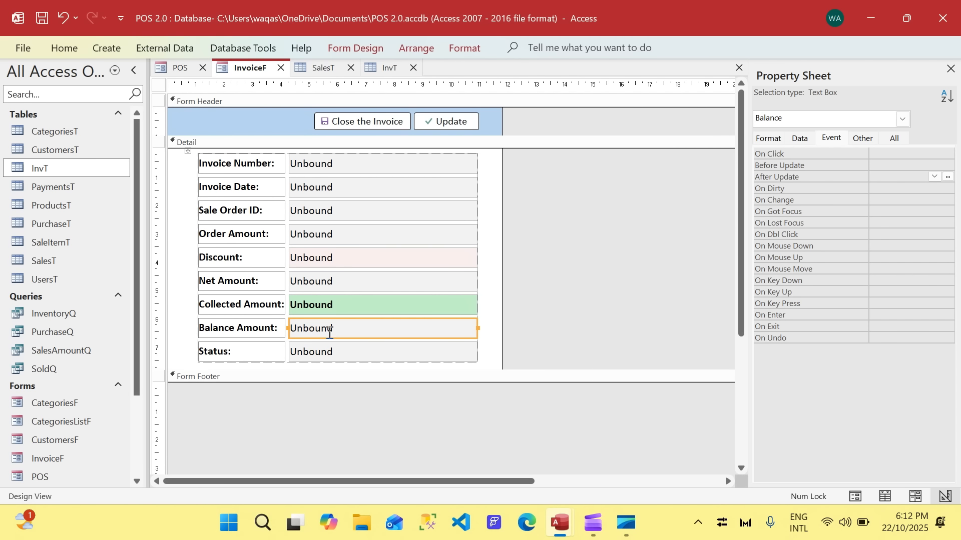
{"action": "left_click", "coordinate": [321, 306]}
{"action": "left_click", "coordinate": [307, 332]}
- Add the line me.Balance = me.NetAmount-me.Collected below If Me.Balance > 0 Then in the Collected After Update code
{"action": "key", "text": "alt+F11"}
{"action": "left_click", "coordinate": [325, 215]}
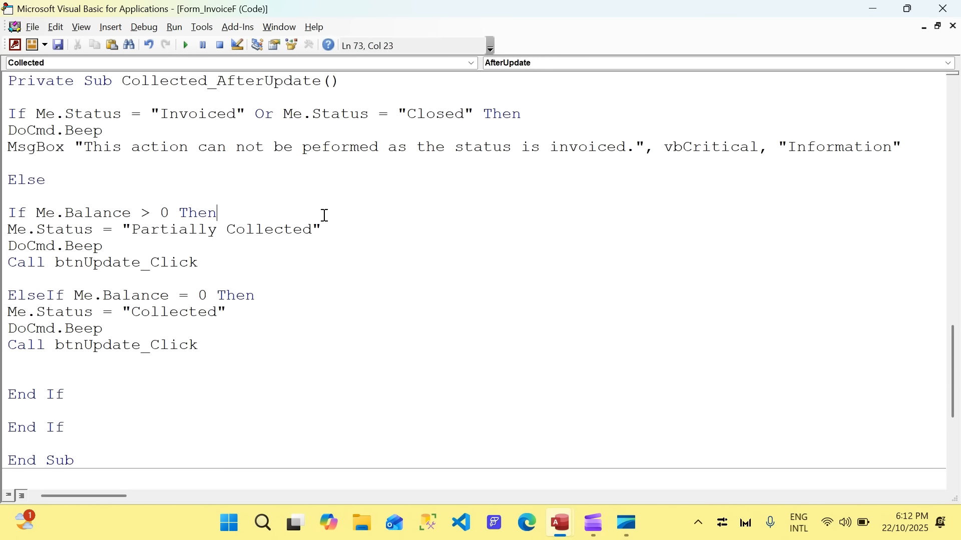
{"action": "key", "text": "Return"}
{"action": "type", "text": "me"}
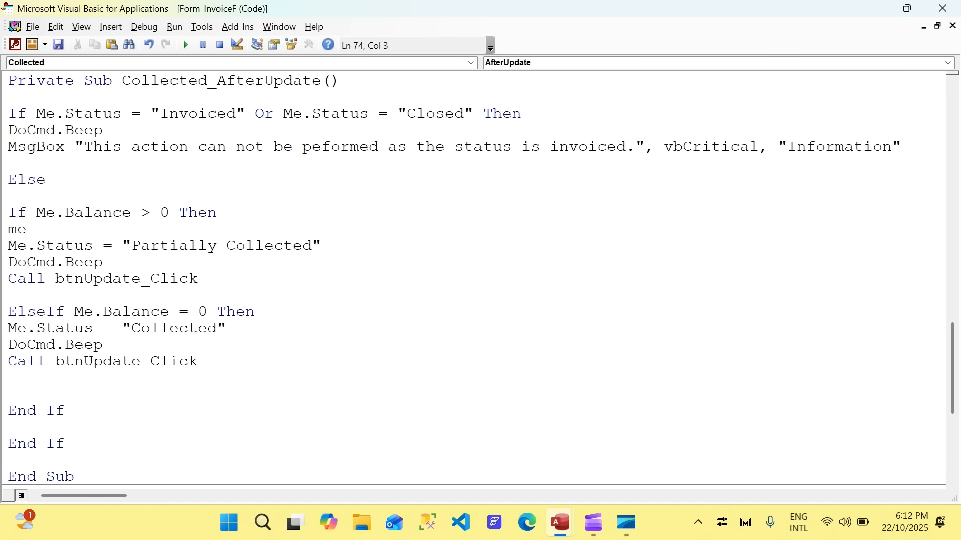
{"action": "type", "text": ".balance = \"\""}
{"action": "key", "text": "BackSpace"}
{"action": "key", "text": "BackSpace"}
{"action": "type", "text": "me.n"}
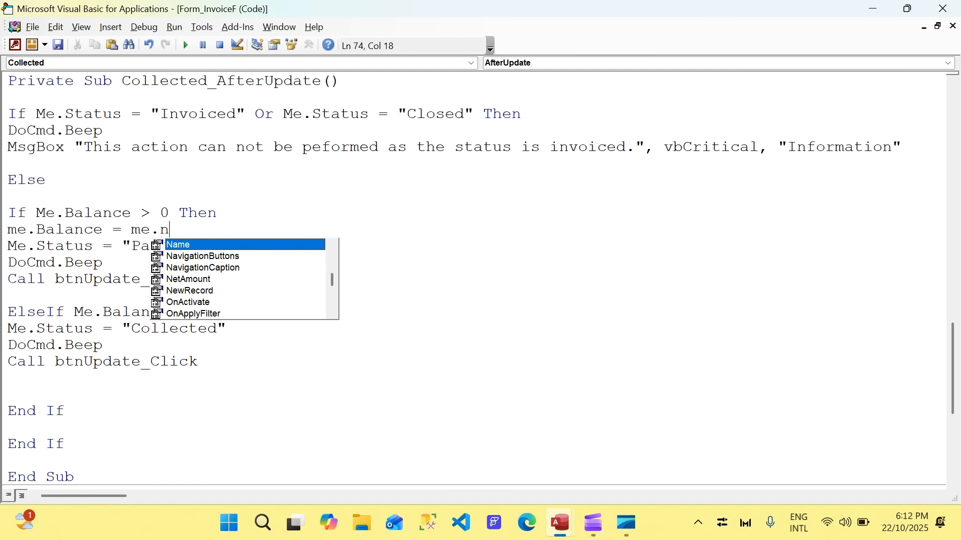
{"action": "type", "text": "et"}
{"action": "key", "text": "Tab"}
{"action": "type", "text": "-"}
{"action": "key", "text": "BackSpace"}
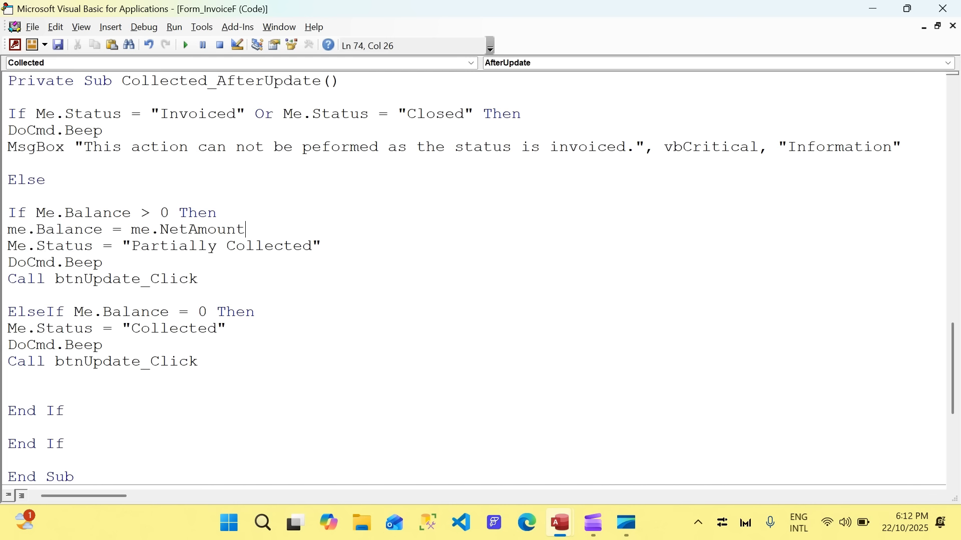
{"action": "type", "text": "-me."}
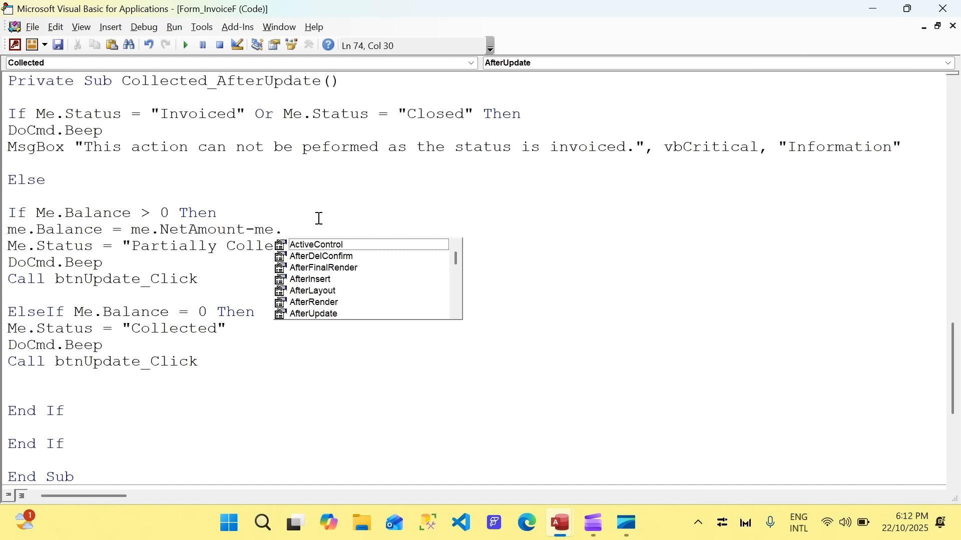
{"action": "type", "text": "coll"}
{"action": "key", "text": "Tab"}
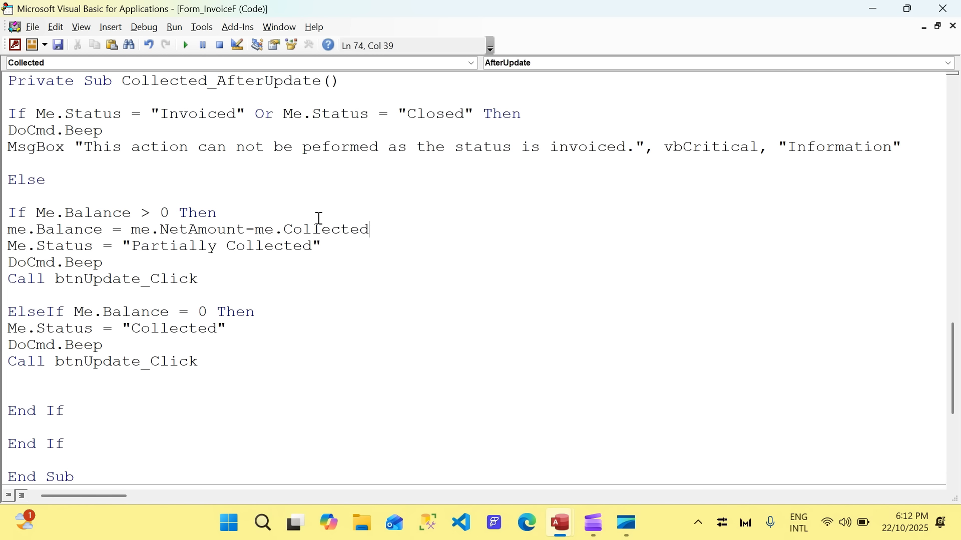
- Check the form's three amount boxes and move the Me.Balance = Me.NetAmount - Me.Collected line above If Me.Balance > 0 Then
{"action": "key", "text": "alt+F11"}
{"action": "left_click", "coordinate": [348, 283]}
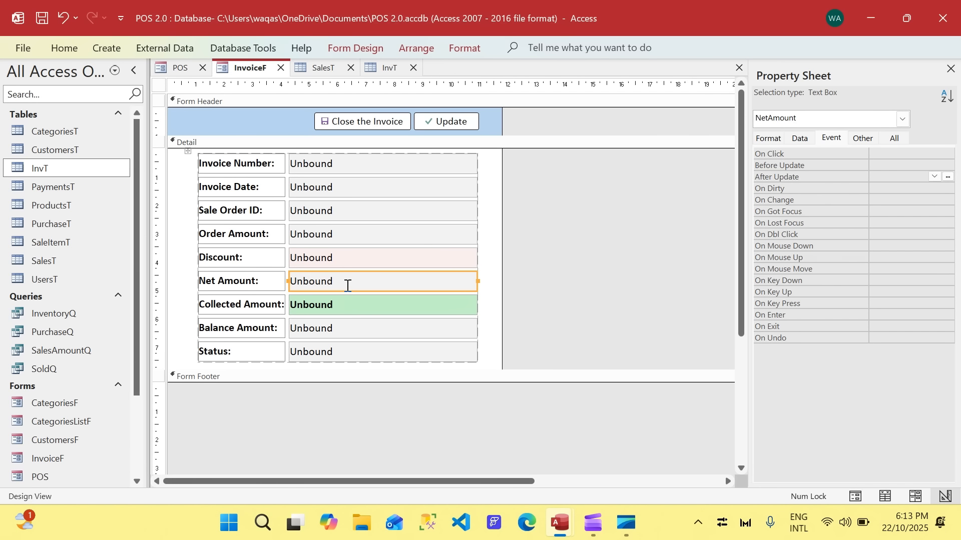
{"action": "left_click", "coordinate": [337, 307]}
{"action": "left_click", "coordinate": [327, 326]}
{"action": "key", "text": "alt+F11"}
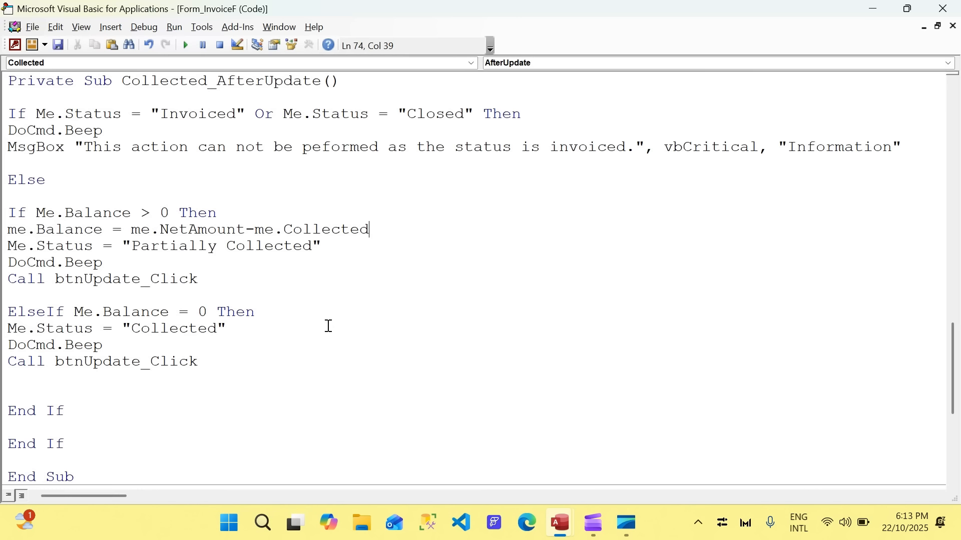
{"action": "left_click_drag", "start_coordinate": [400, 230], "coordinate": [7, 231]}
{"action": "key", "text": "ctrl+c"}
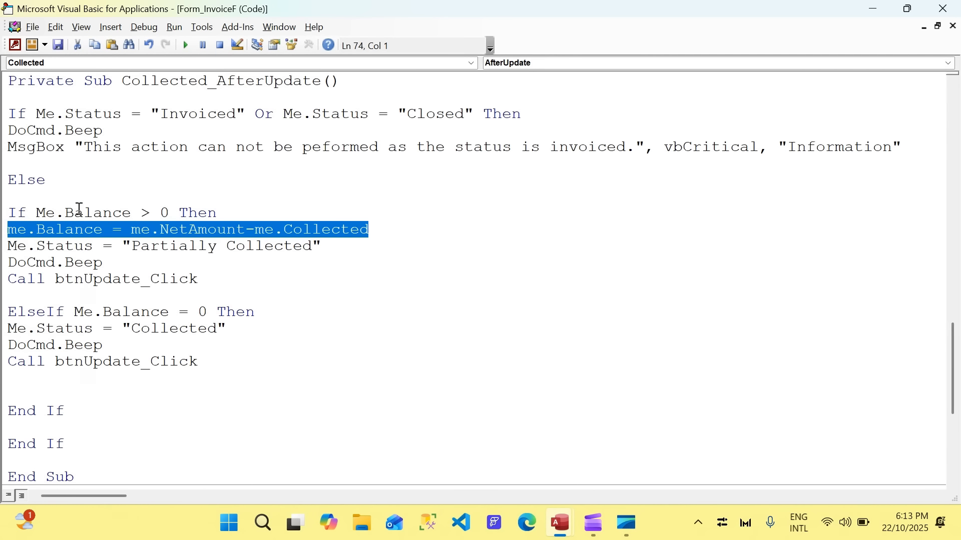
{"action": "key", "text": "Delete"}
{"action": "key", "text": "BackSpace"}
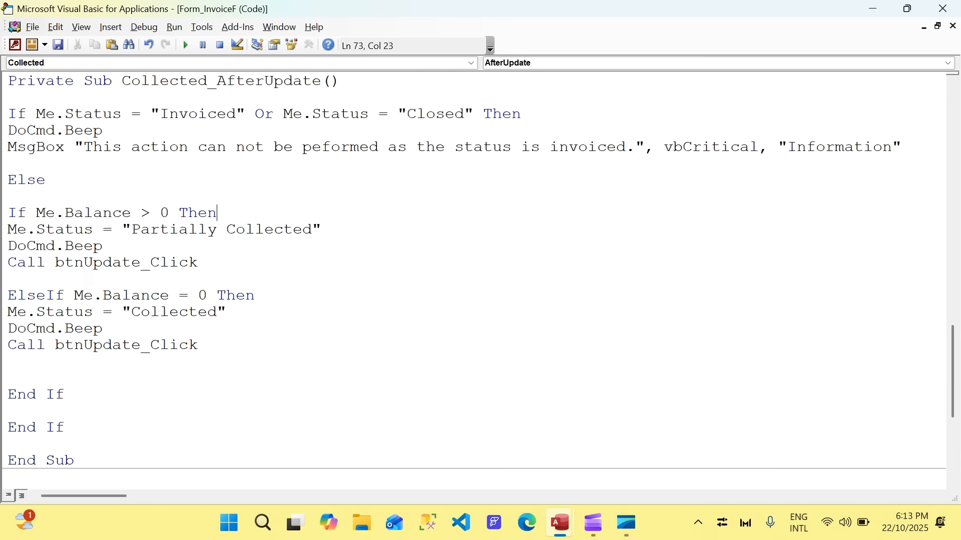
{"action": "key", "text": "Up"}
{"action": "key", "text": "Return"}
{"action": "key", "text": "Return"}
{"action": "key", "text": "Up"}
{"action": "key", "text": "ctrl+v"}
{"action": "key", "text": "Down"}
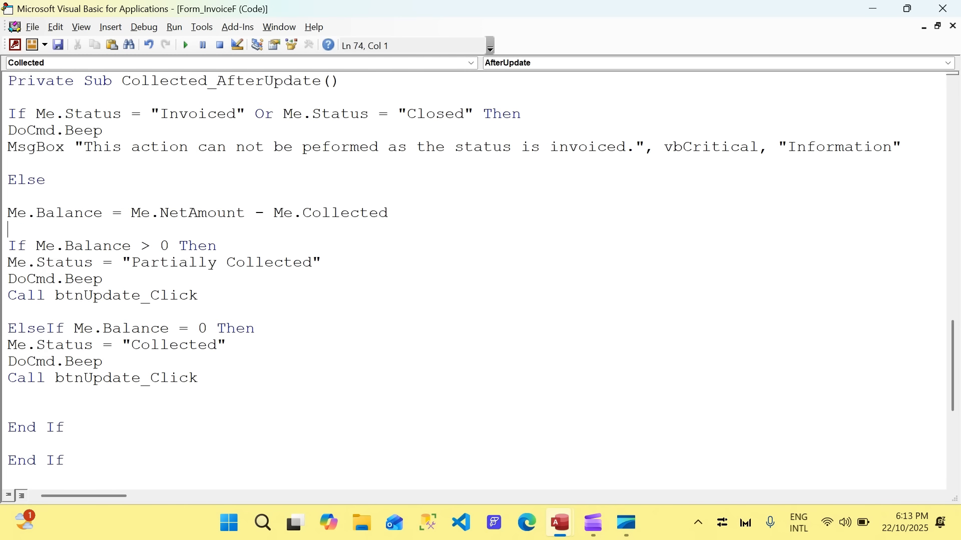
- Review the Collected After Update code around the moved balance line and close the code editor
{"action": "key", "text": "Down"}
{"action": "key", "text": "Down"}
{"action": "key", "text": "Down"}
{"action": "scroll", "coordinate": [279, 308], "scroll_direction": "up", "scroll_amount": 3}
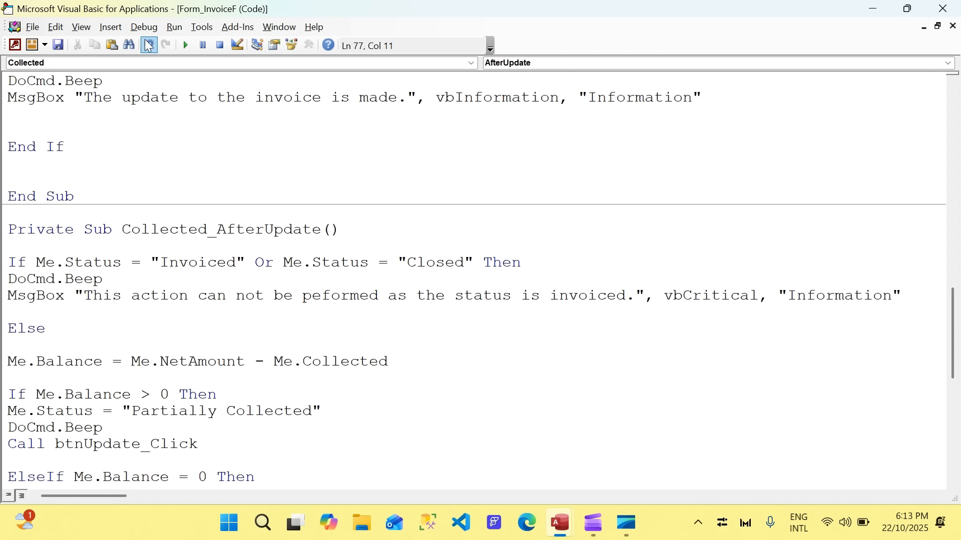
{"action": "left_click", "coordinate": [943, 8]}
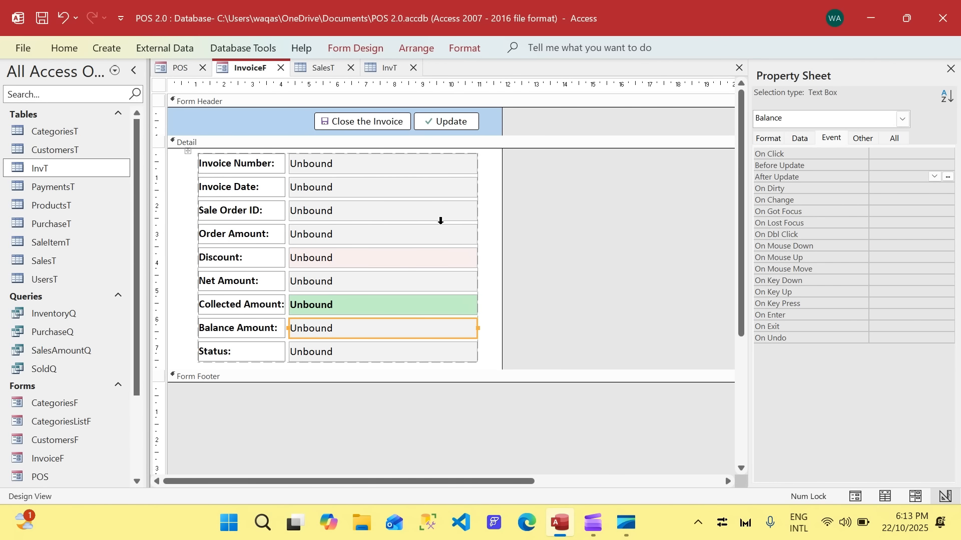
- Check the events of the Update and Close the Invoice buttons and the Collected Amount box, and switch InvoiceF to Form View
{"action": "left_click", "coordinate": [445, 123]}
{"action": "left_click", "coordinate": [381, 121]}
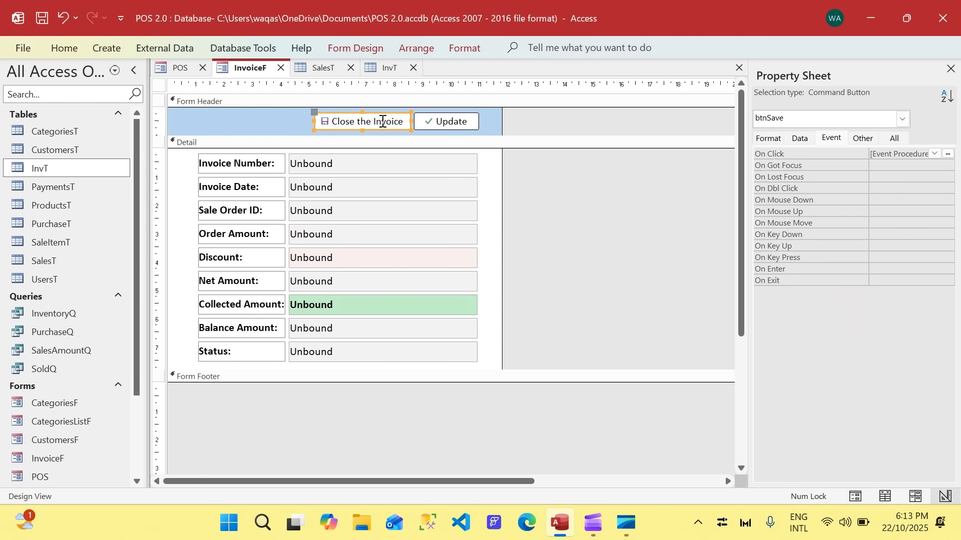
{"action": "left_click", "coordinate": [367, 304]}
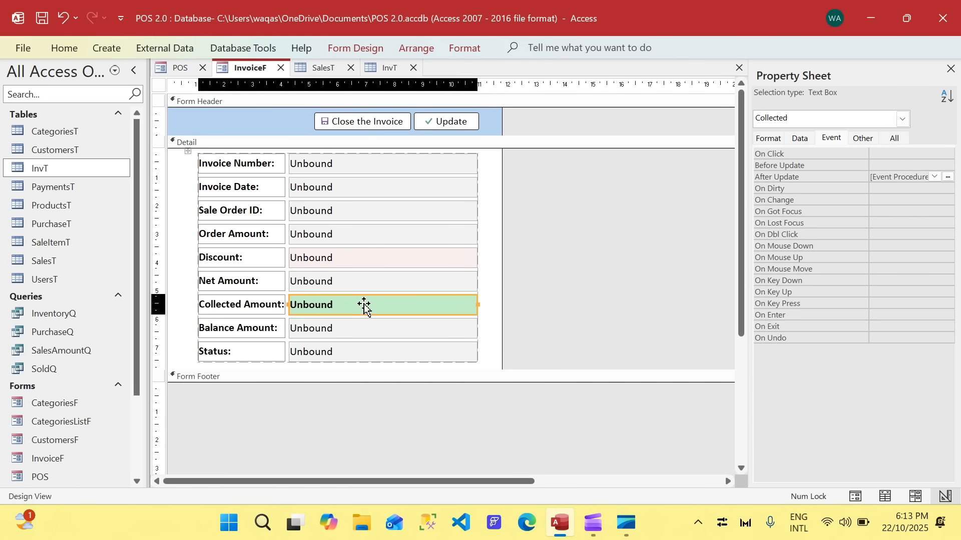
{"action": "right_click", "coordinate": [257, 71]}
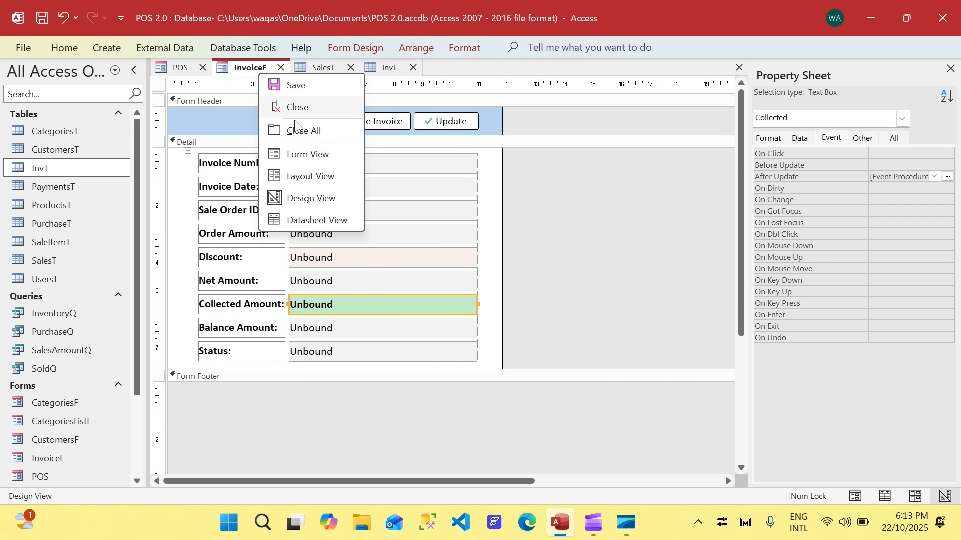
{"action": "left_click", "coordinate": [320, 153]}
{"action": "left_click_drag", "start_coordinate": [329, 86], "coordinate": [621, 153]}
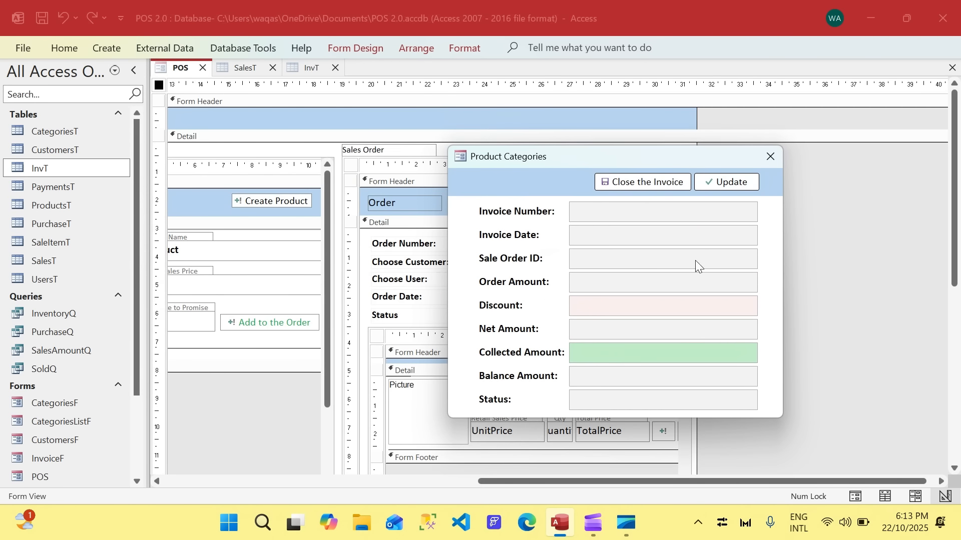
- Test the Update and Close the Invoice buttons on the blank invoice form, dismissing each message, and reposition the form window
{"action": "left_click", "coordinate": [715, 187]}
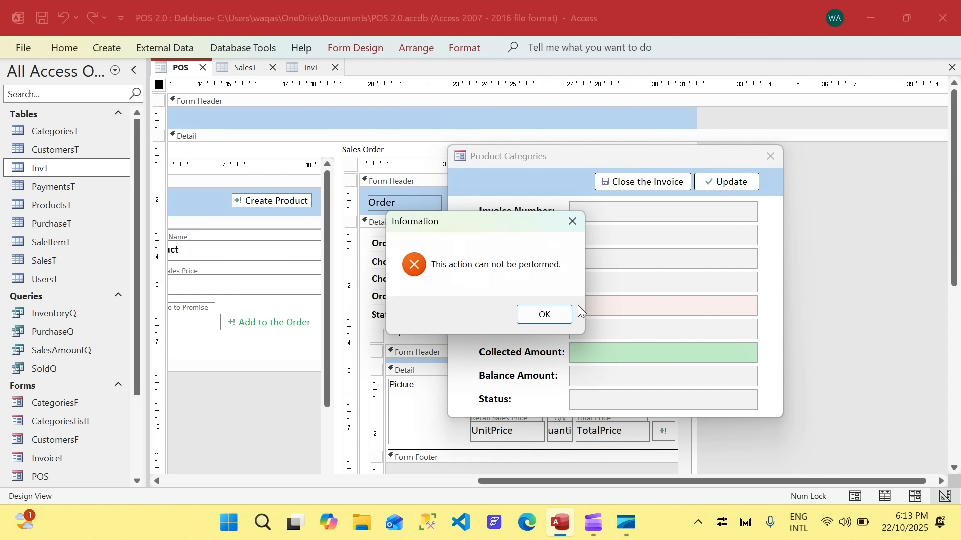
{"action": "left_click", "coordinate": [542, 313]}
{"action": "left_click", "coordinate": [646, 185]}
{"action": "left_click", "coordinate": [553, 313]}
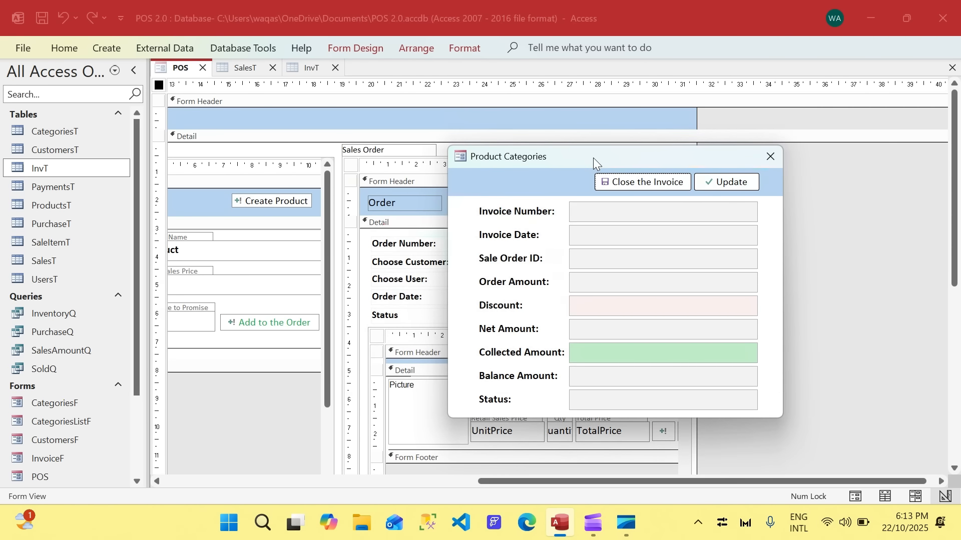
{"action": "left_click_drag", "start_coordinate": [593, 158], "coordinate": [400, 209]}
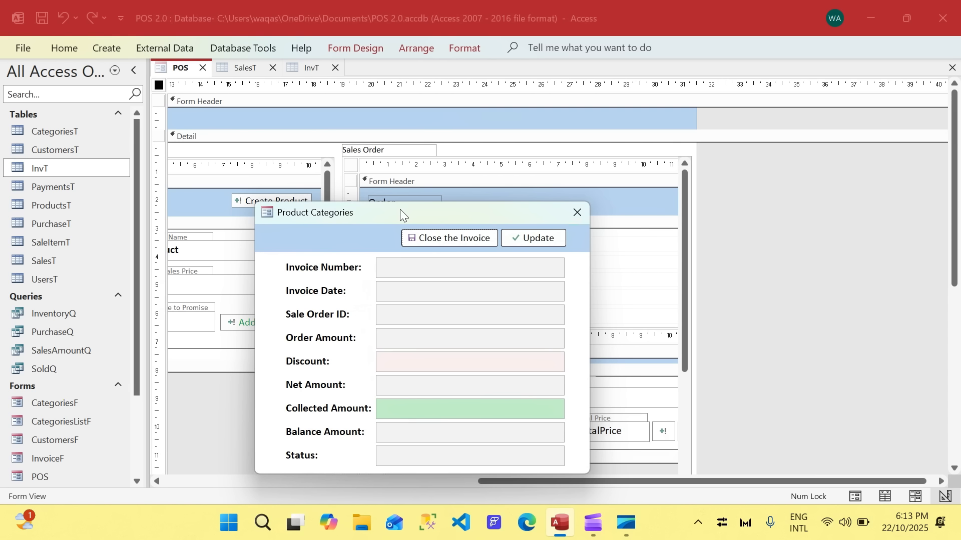